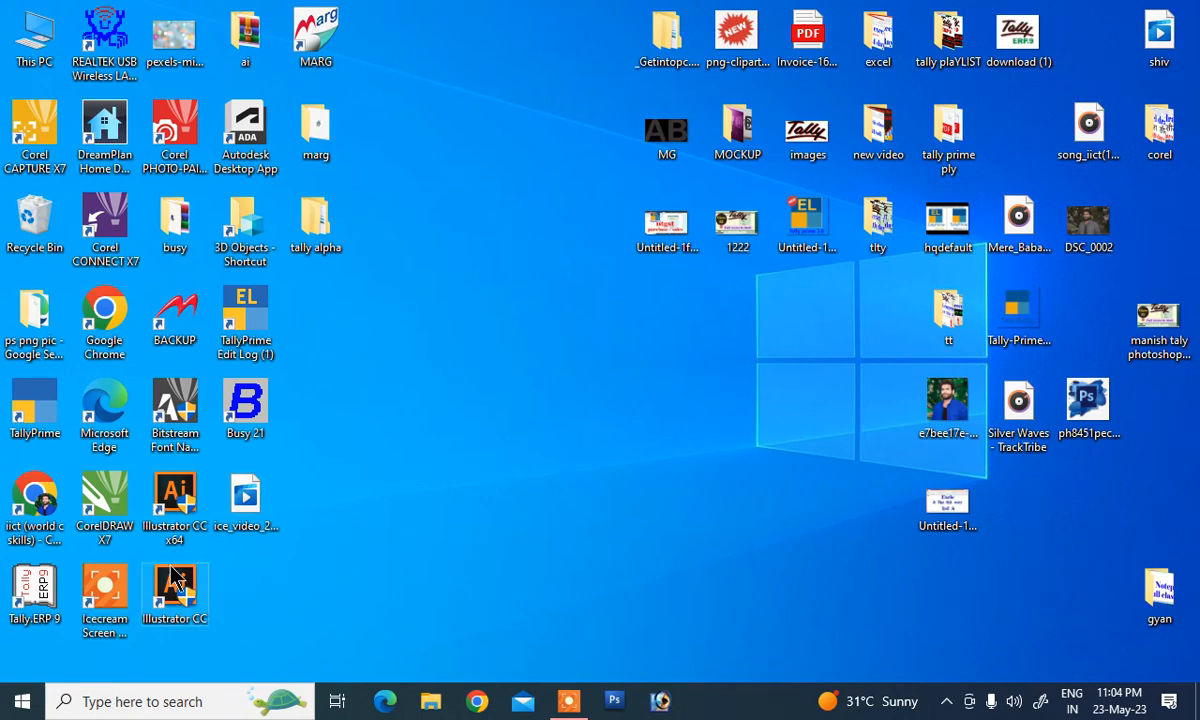
Launch TallyPrime Edit Log in educational mode, skip the data migration and start creating a new company
{"action": "double_click", "coordinate": [257, 330]}
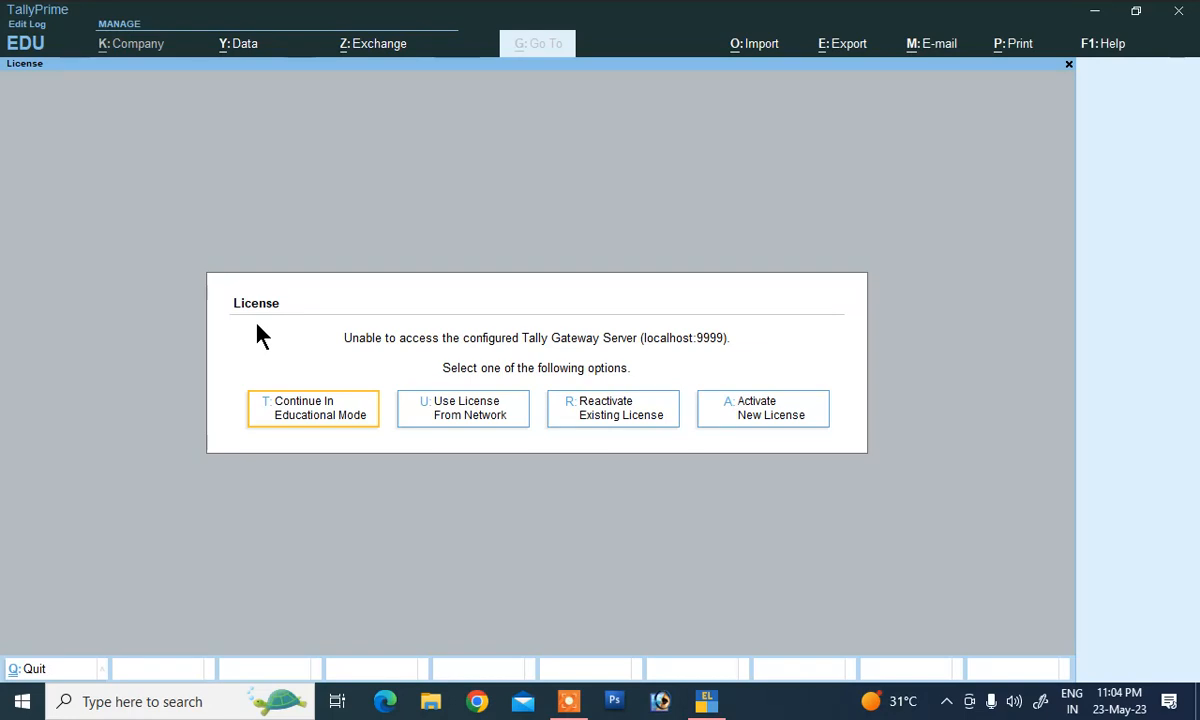
{"action": "left_click", "coordinate": [308, 414]}
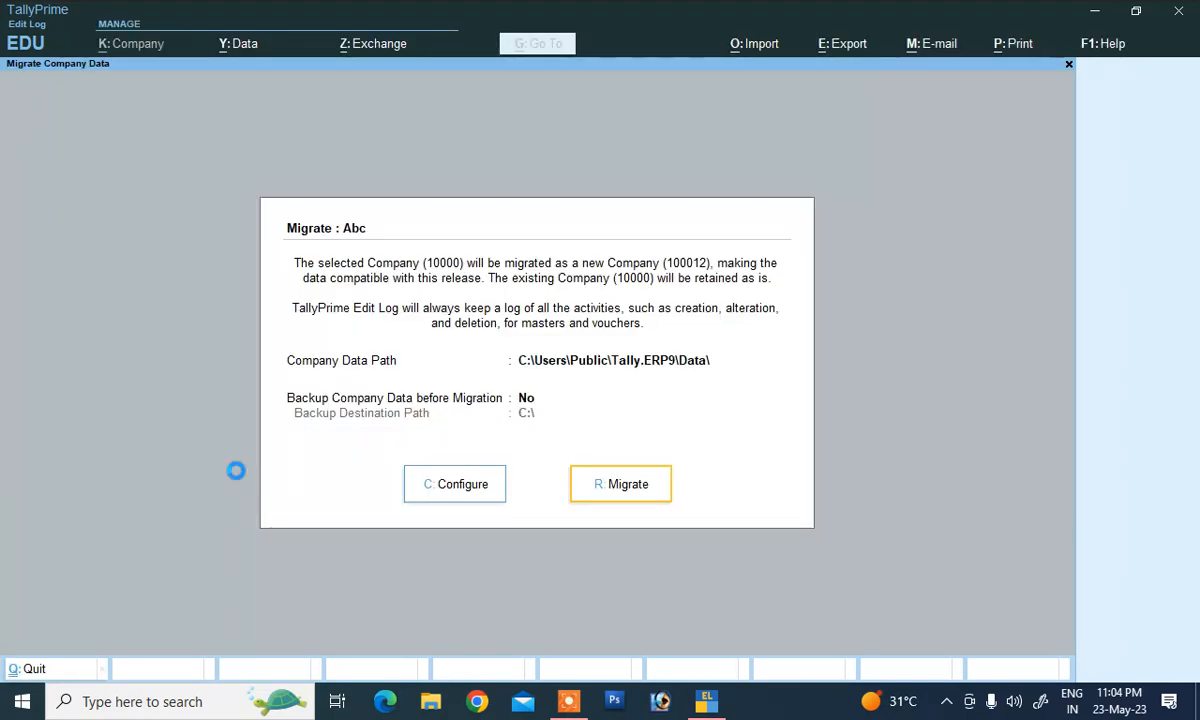
{"action": "key", "text": "Escape"}
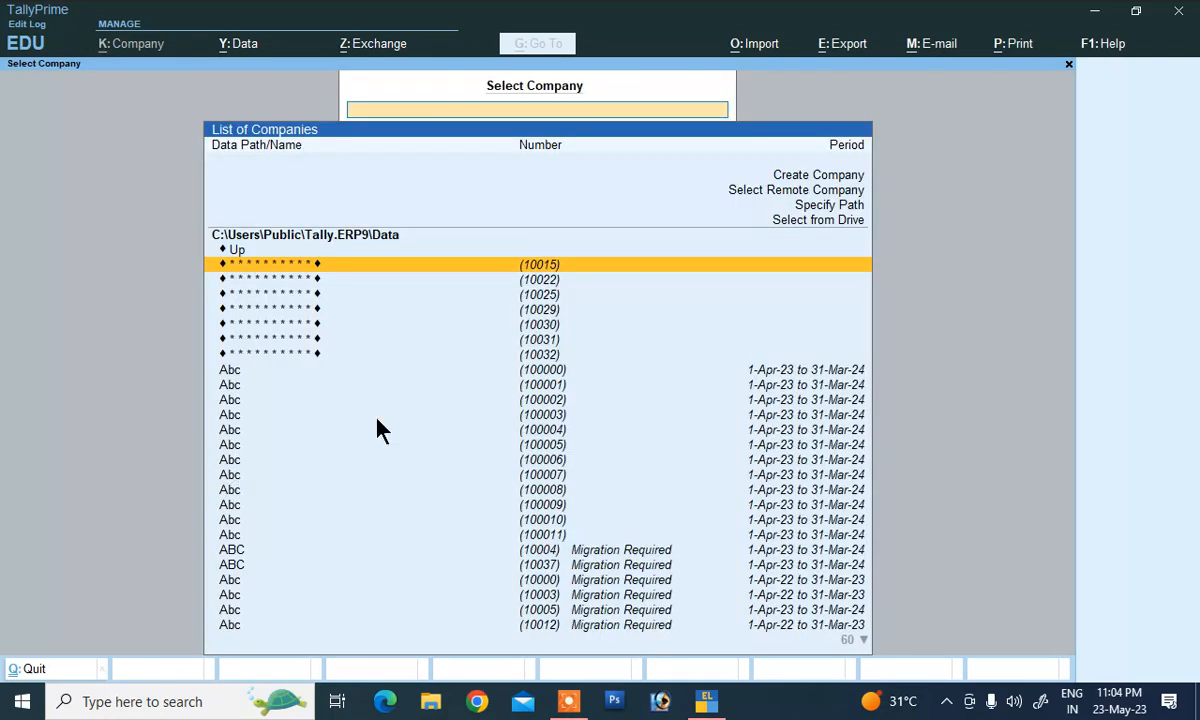
{"action": "left_click", "coordinate": [817, 178]}
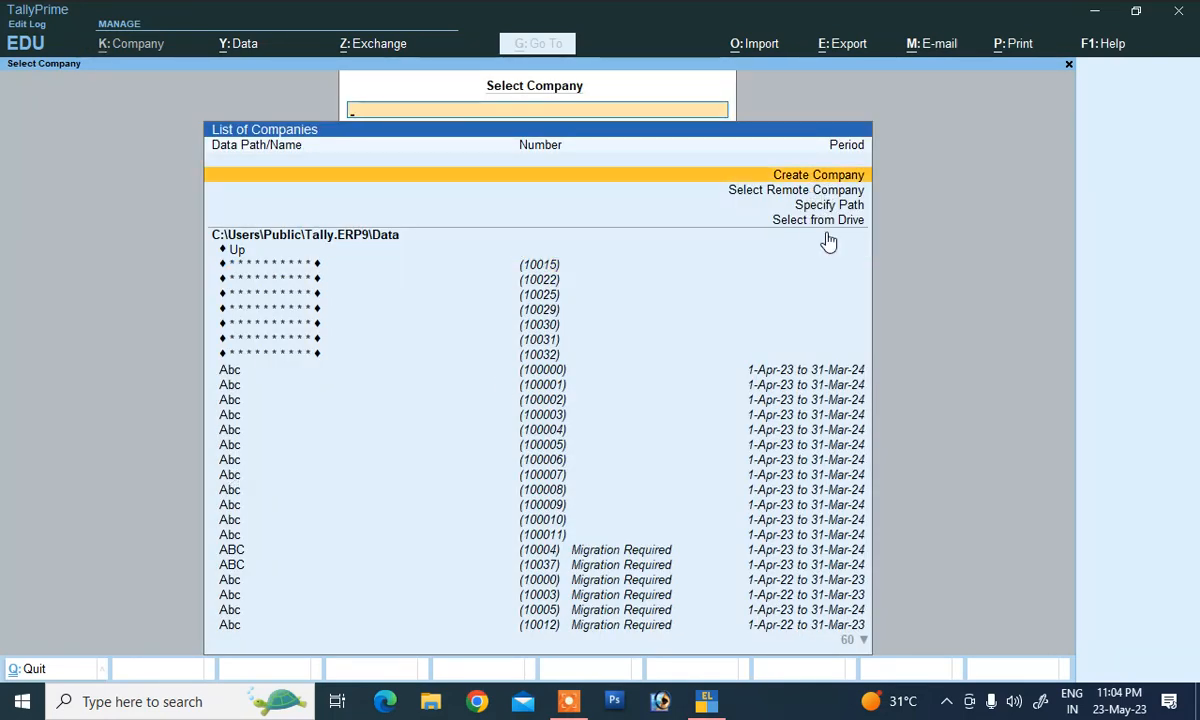
{"action": "key", "text": "Return"}
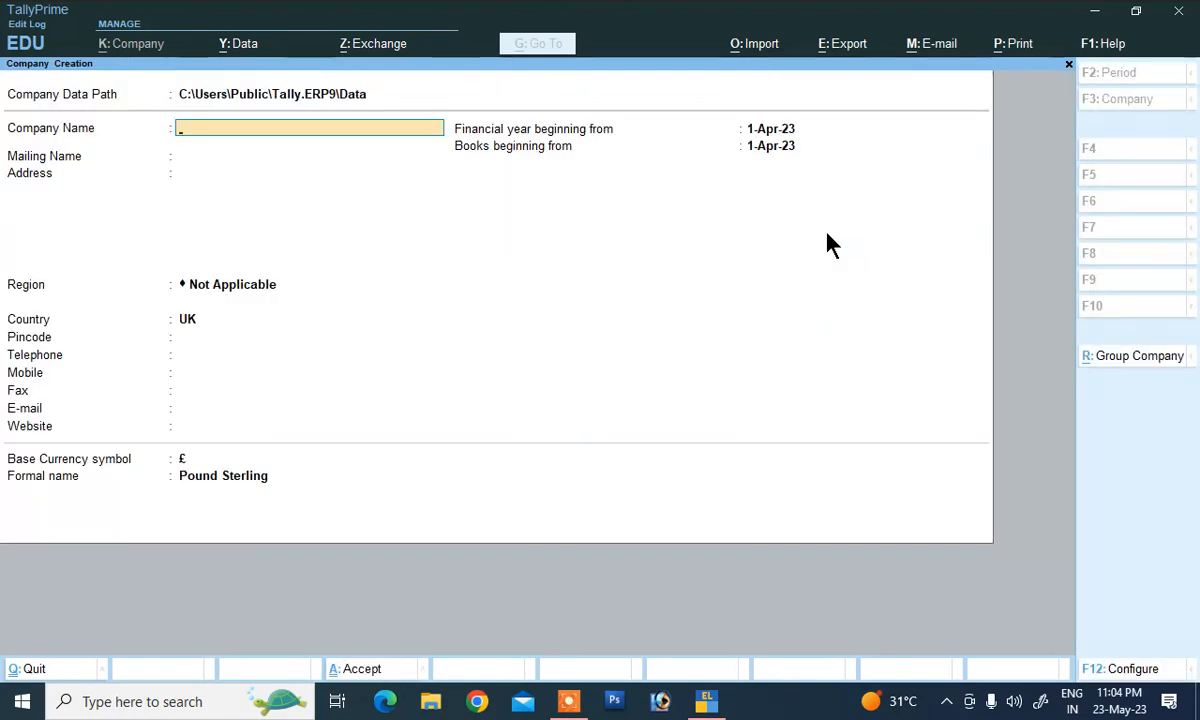
Name the new company Abc, keep the same mailing name and fill in its address
{"action": "type", "text": "Abc"}
{"action": "key", "text": "Return"}
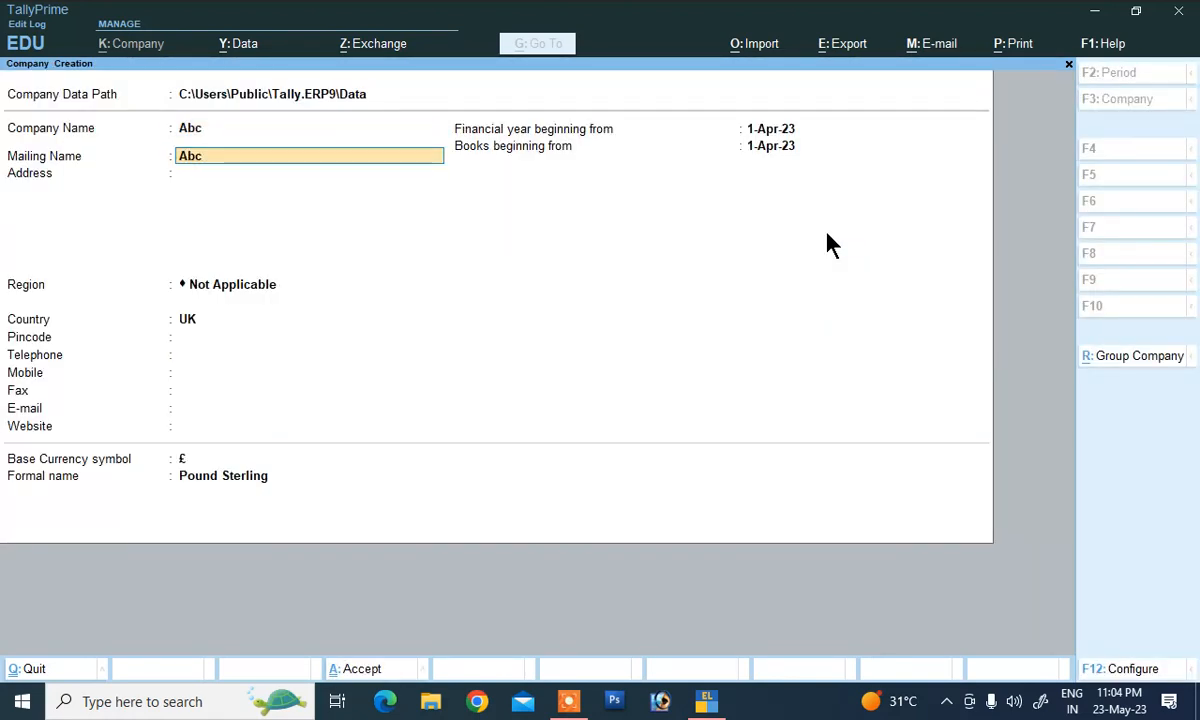
{"action": "key", "text": "Return"}
{"action": "type", "text": "Deoria"}
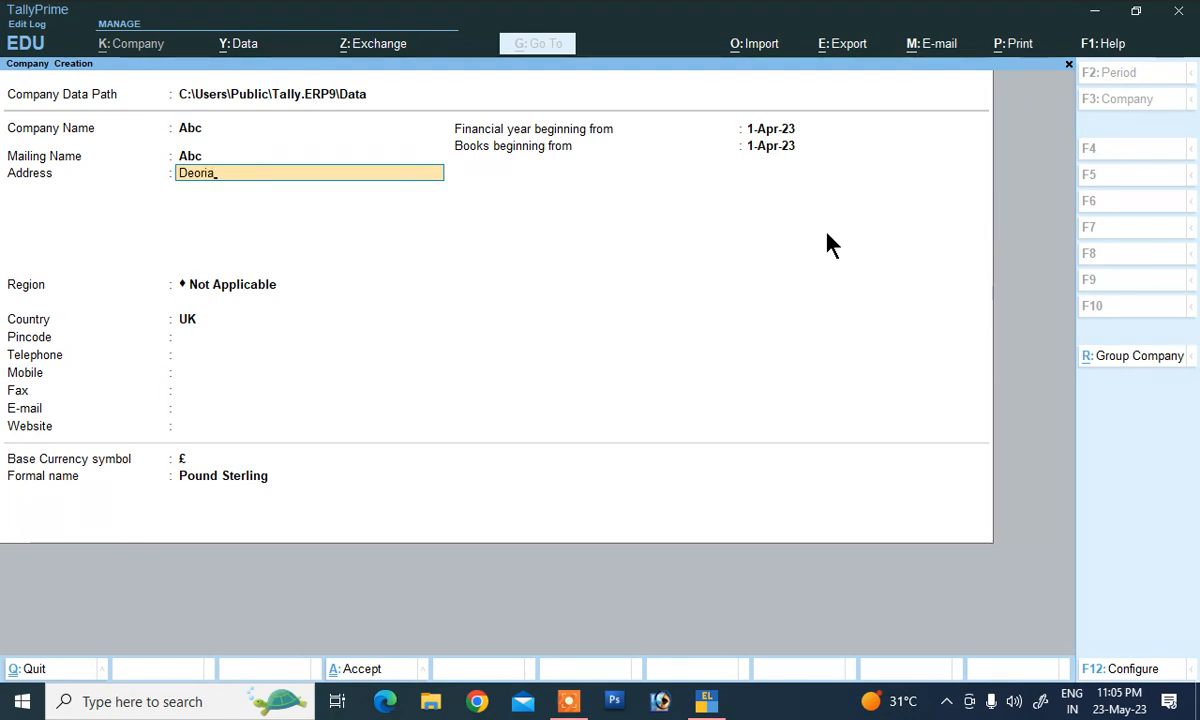
{"action": "key", "text": "Return"}
{"action": "key", "text": "Return"}
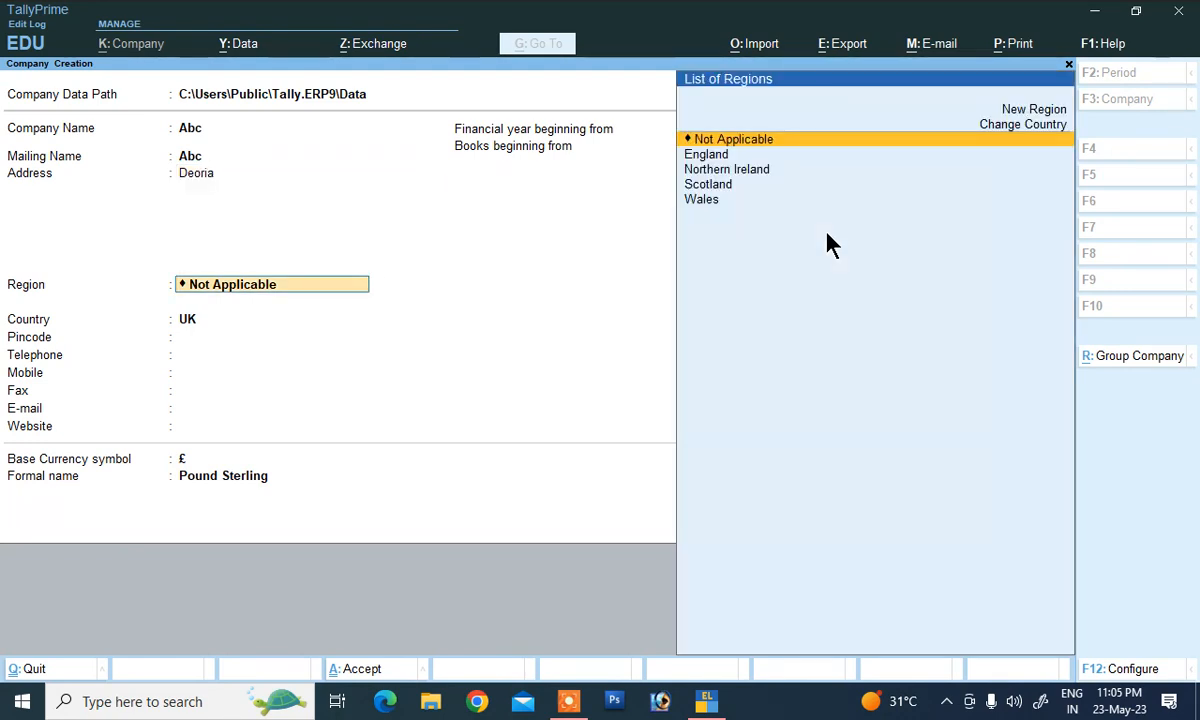
Set the company's country to India and its state to Bihar, and save the company
{"action": "type", "text": "In"}
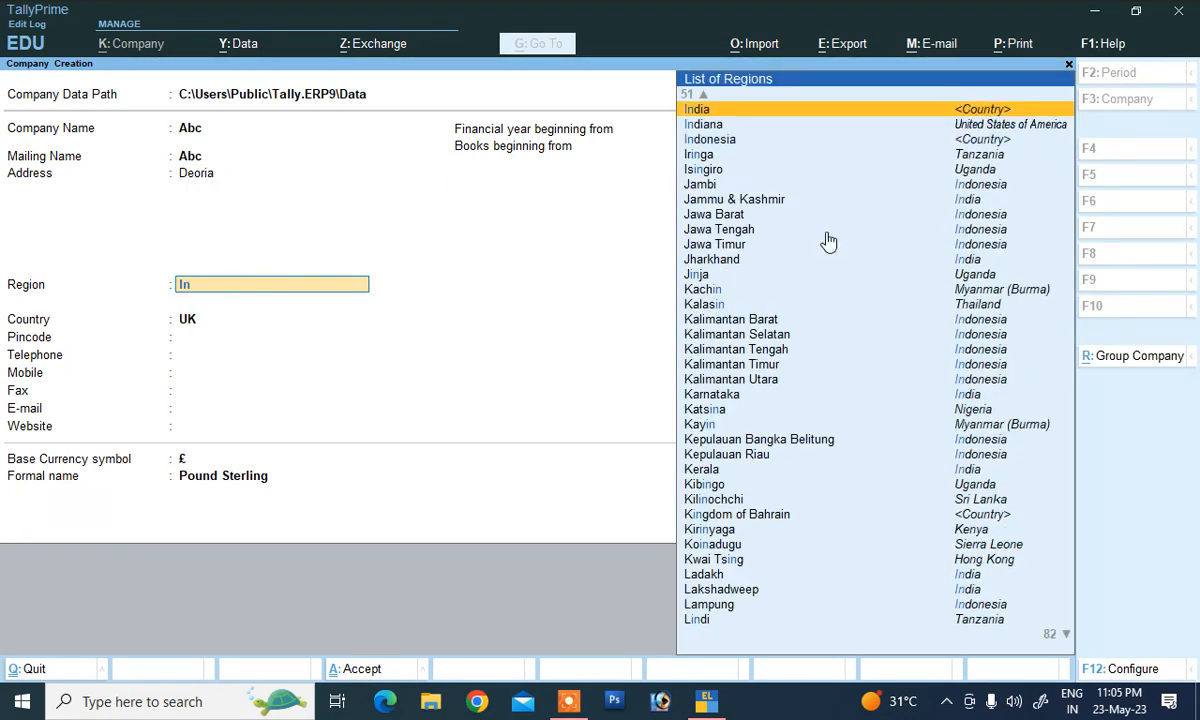
{"action": "key", "text": "Return"}
{"action": "type", "text": "b"}
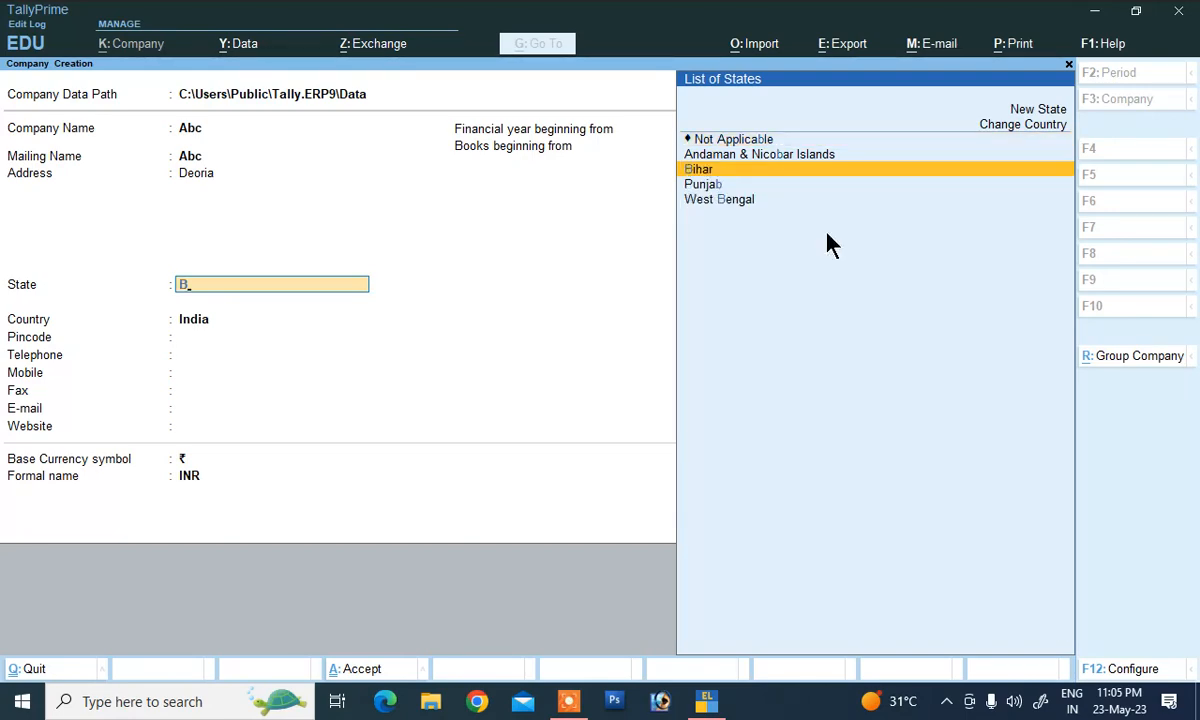
{"action": "key", "text": "Return"}
{"action": "key", "text": "ctrl+a"}
{"action": "key", "text": "Return"}
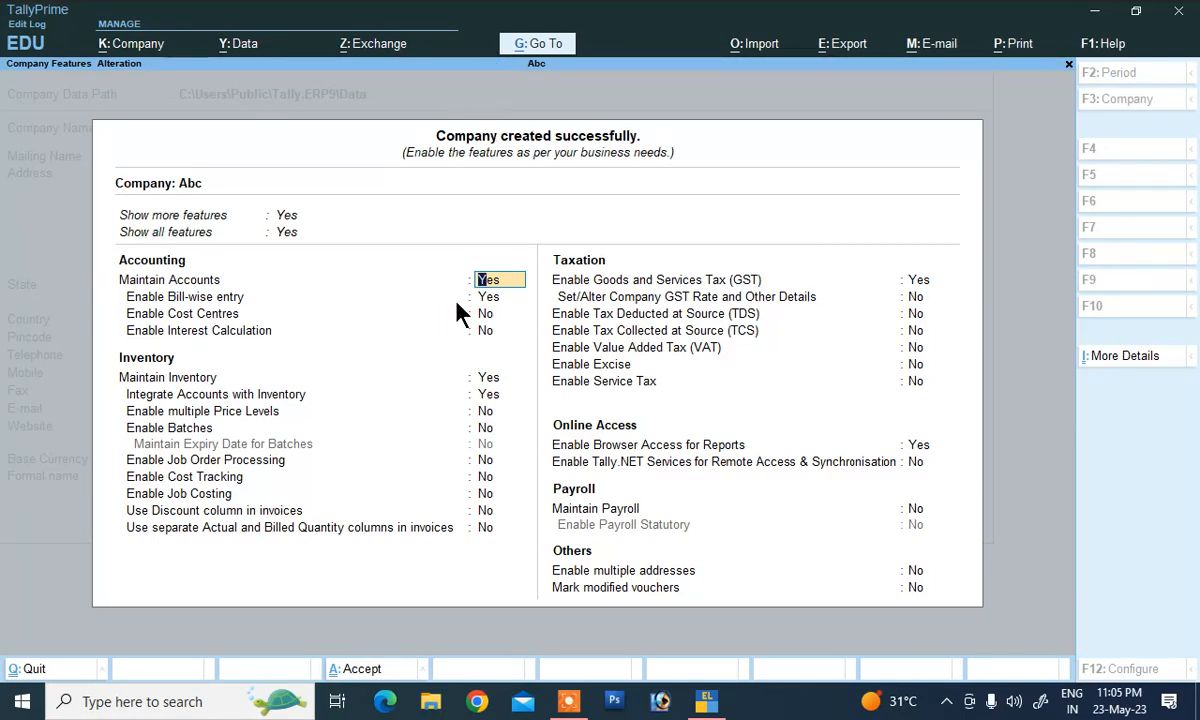
Keep bill-wise entry enabled and enable interest calculation in the accounting features of company Abc
{"action": "left_click", "coordinate": [487, 300]}
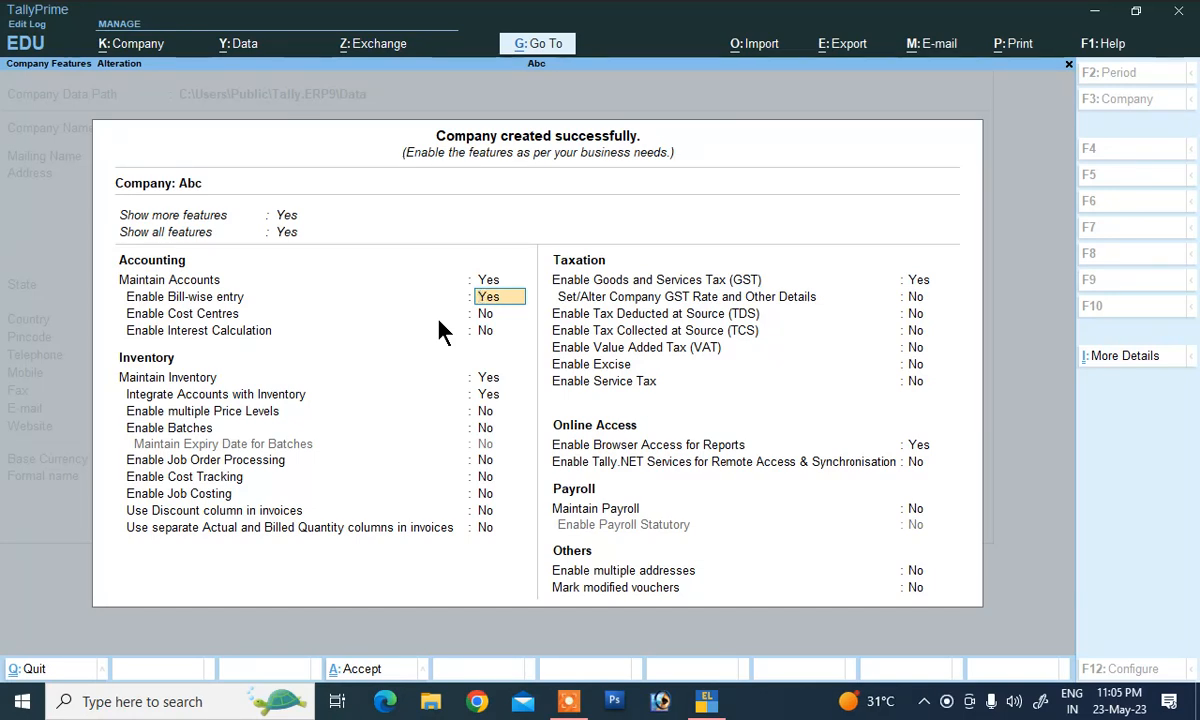
{"action": "left_click", "coordinate": [491, 333]}
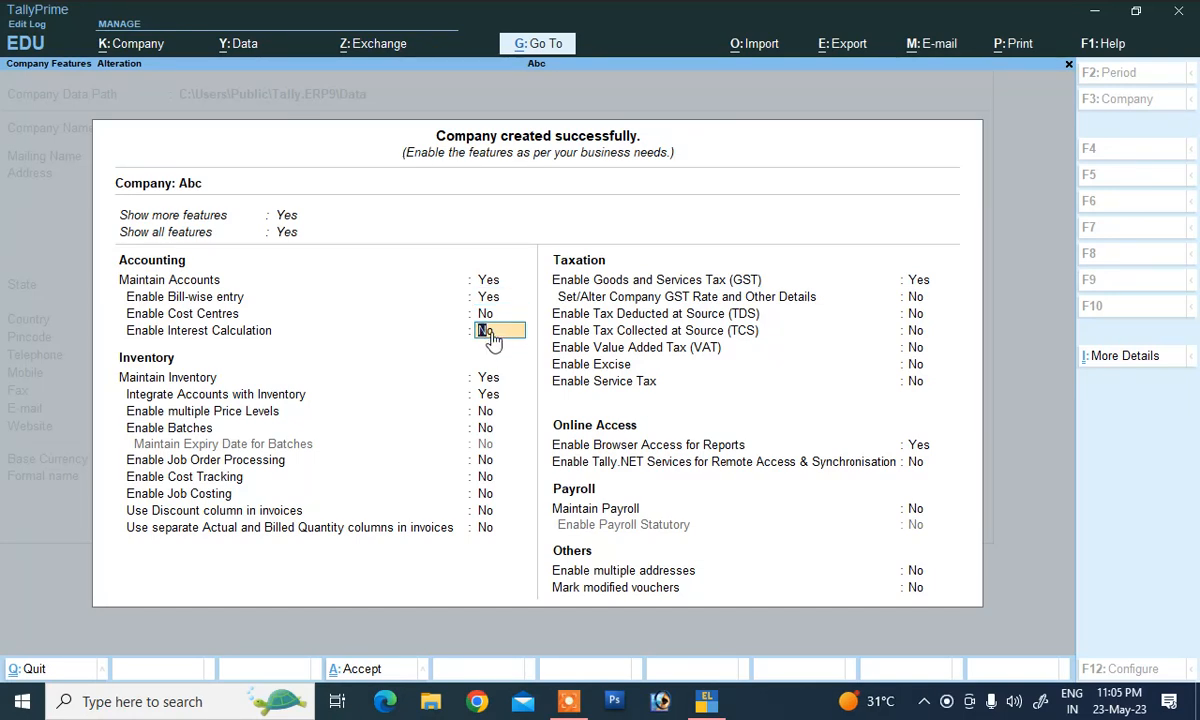
{"action": "type", "text": "y"}
Keep GST enabled and set the GST registration to state Bihar, type Regular, with Assessee of Other Territory as No
{"action": "left_click", "coordinate": [912, 288]}
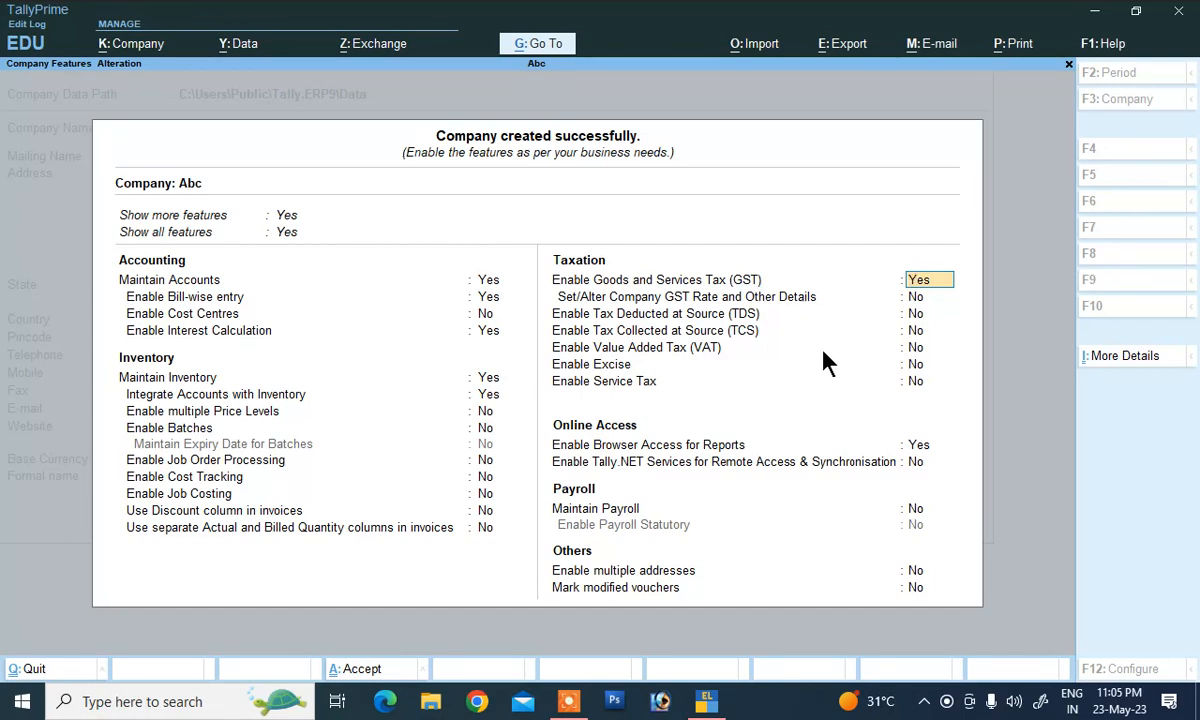
{"action": "key", "text": "Return"}
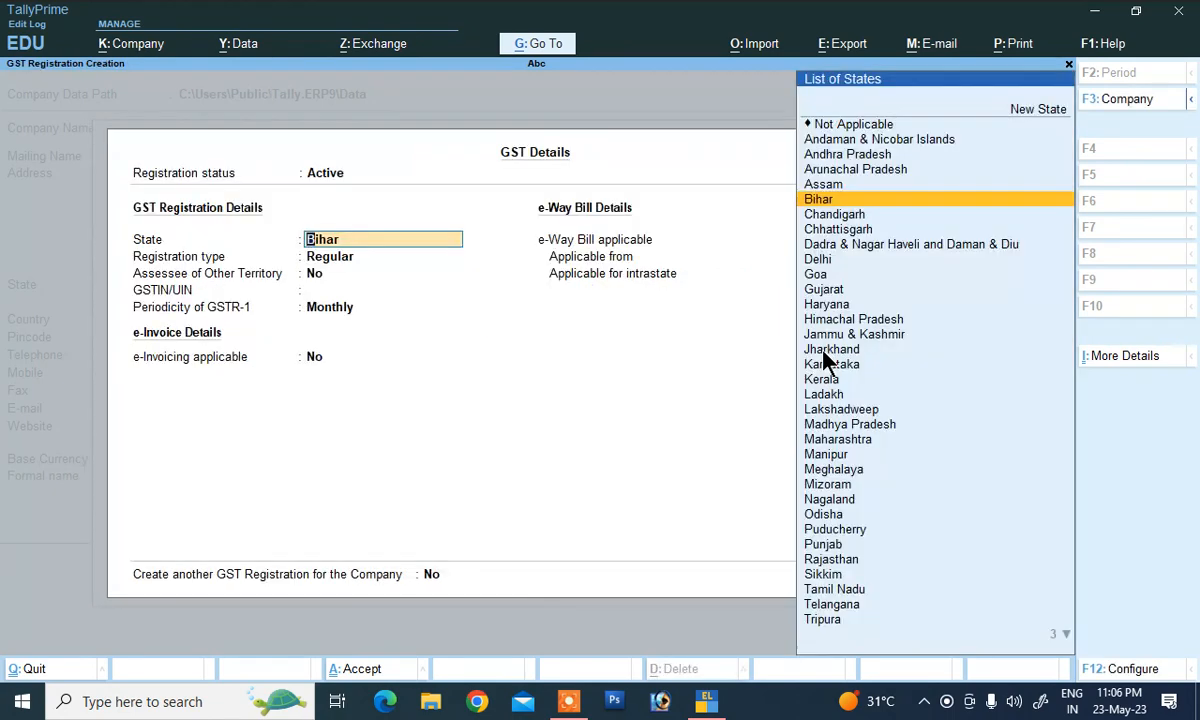
{"action": "key", "text": "Return"}
{"action": "key", "text": "Return"}
{"action": "key", "text": "Return"}
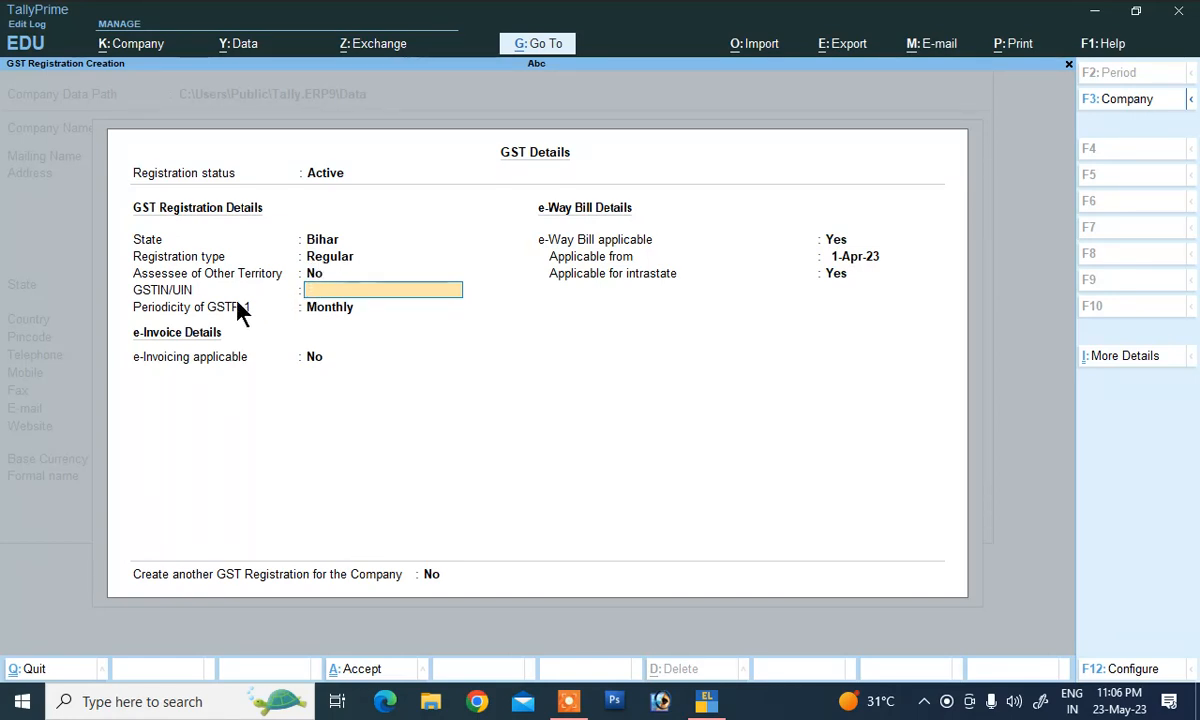
Enter the company's GSTIN/UIN, keeping GSTR-1 periodicity as Monthly and e-invoicing as not applicable
{"action": "type", "text": "GFD4GF56G"}
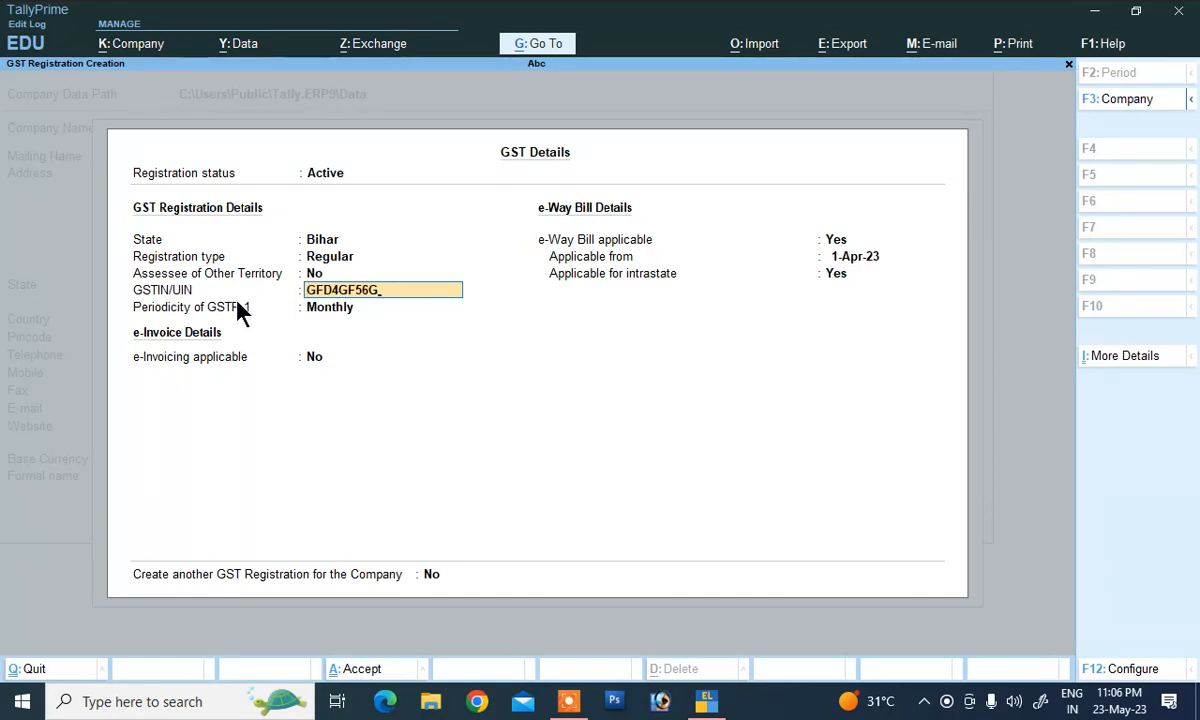
{"action": "key", "text": "Return"}
{"action": "key", "text": "Return"}
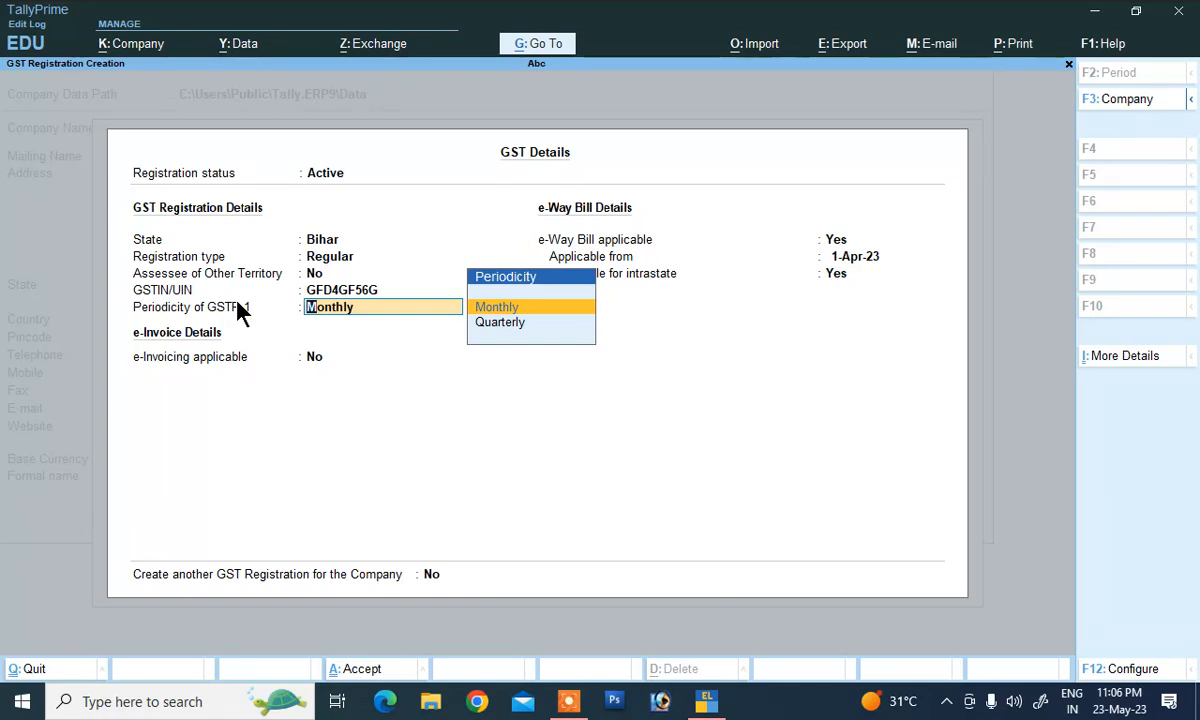
{"action": "key", "text": "Return"}
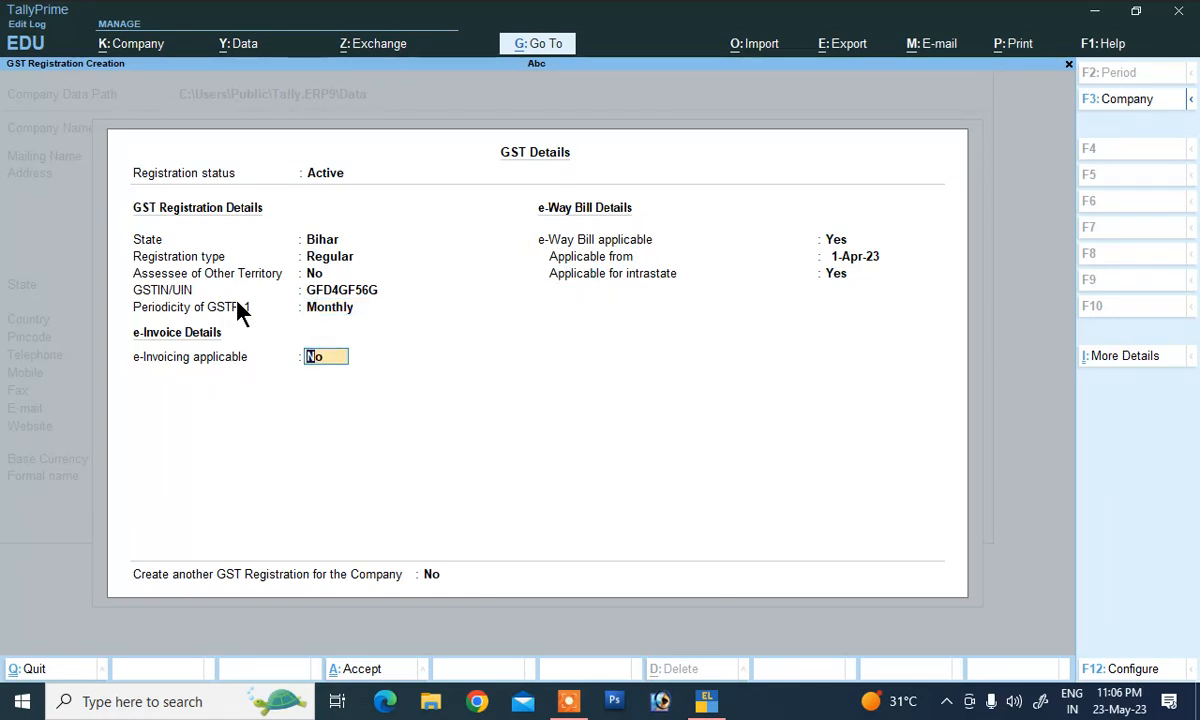
{"action": "key", "text": "Return"}
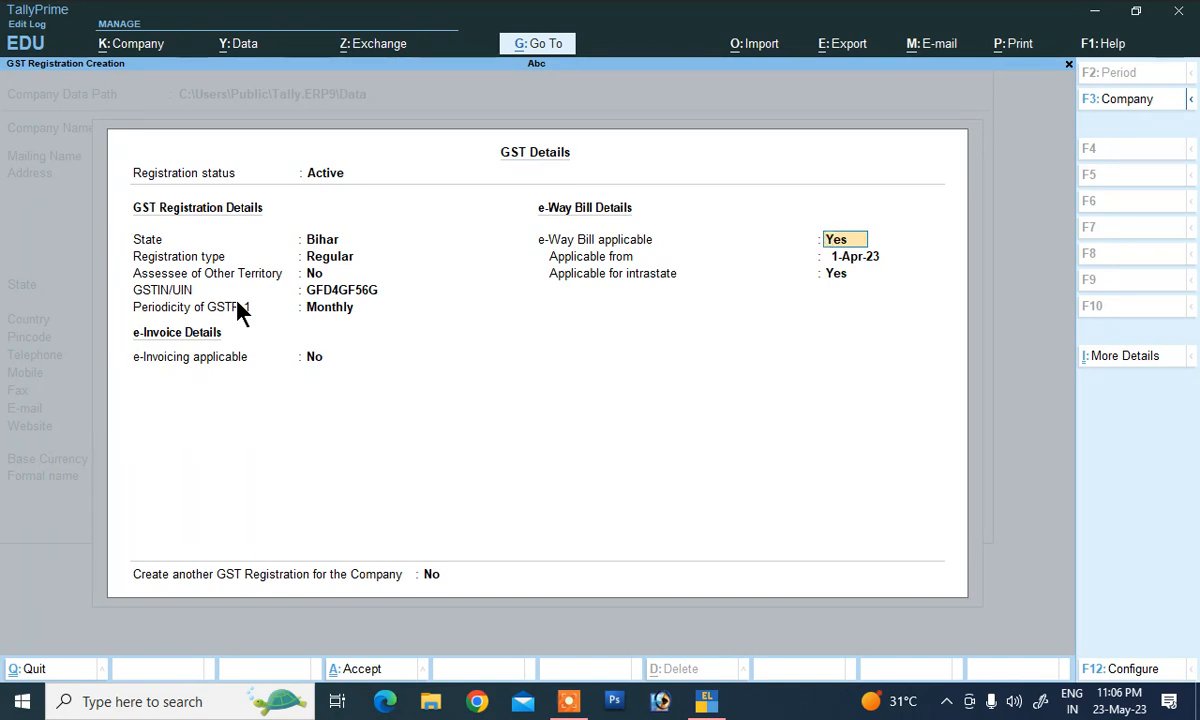
Keep e-Way Bill applicable from 1-Apr-23, including intrastate, and accept the GST details
{"action": "key", "text": "Return"}
{"action": "key", "text": "Return"}
{"action": "key", "text": "Return"}
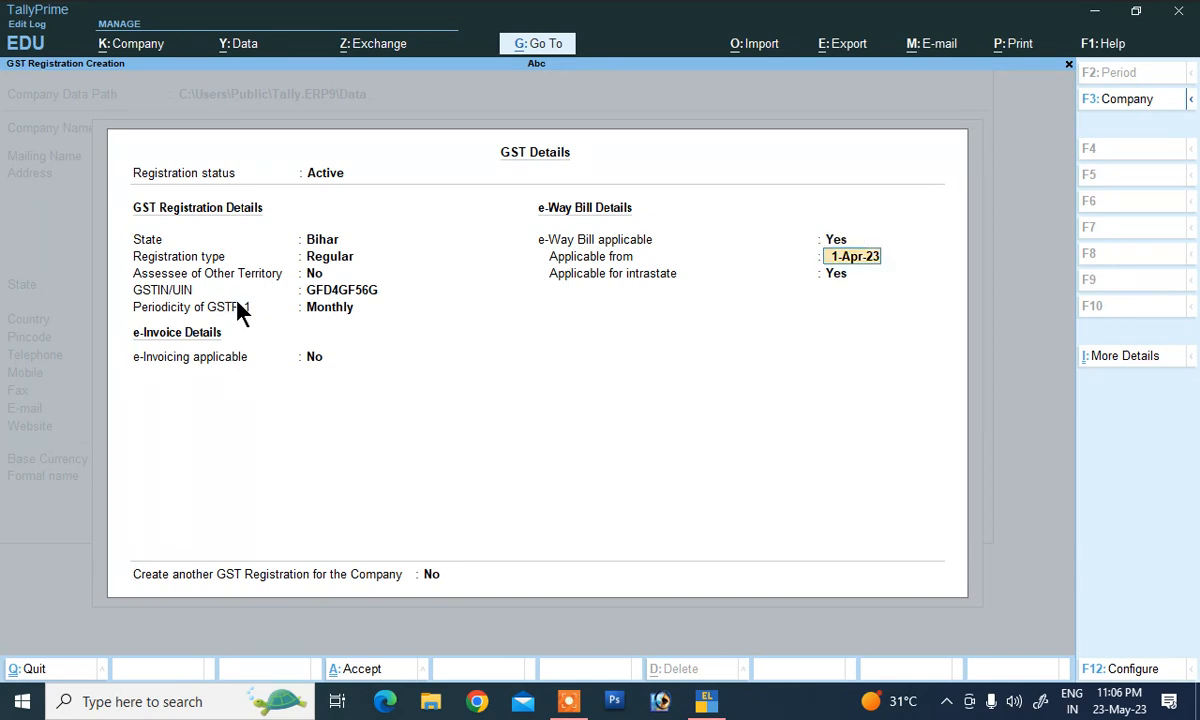
{"action": "key", "text": "Return"}
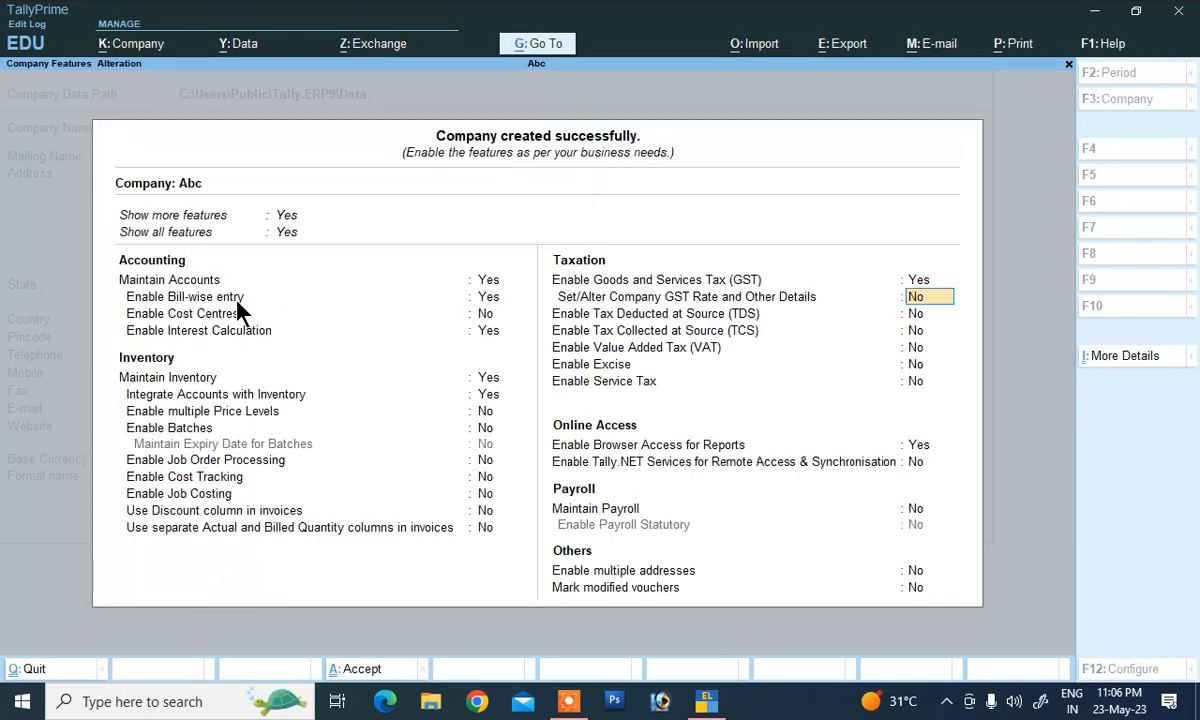
Leave the remaining taxation, online access, payroll and other features at their defaults and save the company features
{"action": "key", "text": "Return"}
{"action": "key", "text": "Return"}
{"action": "key", "text": "Return"}
{"action": "key", "text": "Return"}
{"action": "key", "text": "Return"}
{"action": "key", "text": "Return"}
{"action": "key", "text": "Return"}
{"action": "key", "text": "Return"}
{"action": "key", "text": "Return"}
{"action": "key", "text": "Return"}
{"action": "key", "text": "Return"}
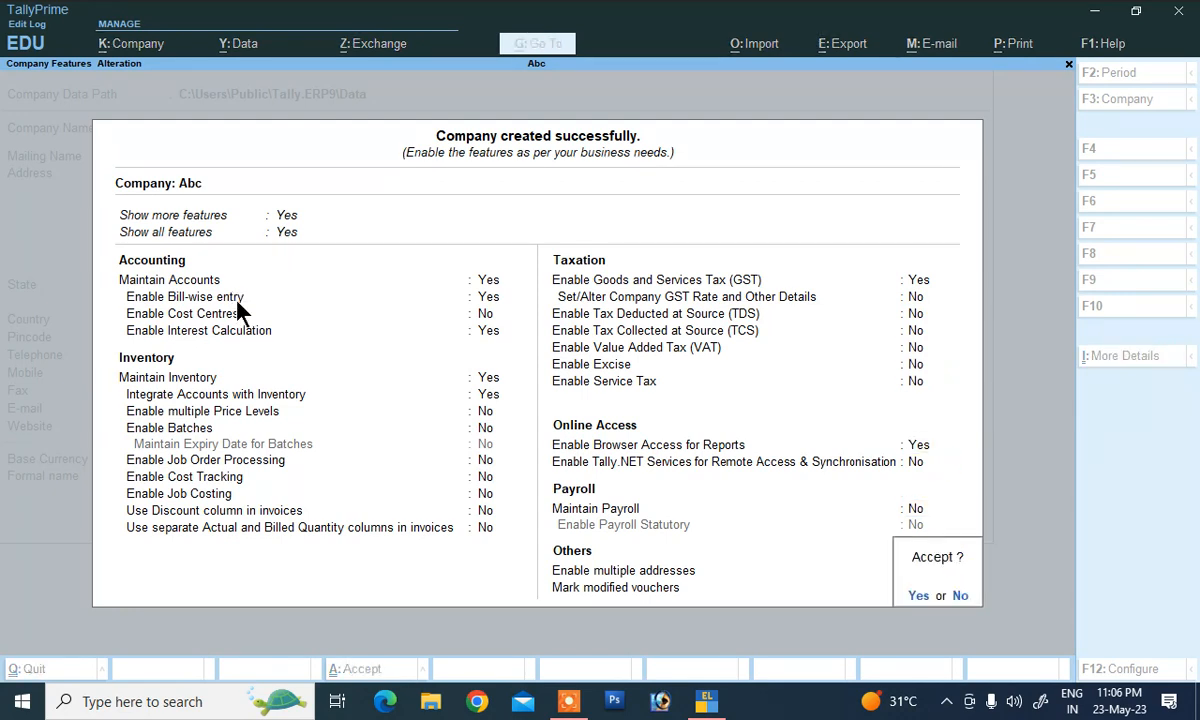
{"action": "key", "text": "Return"}
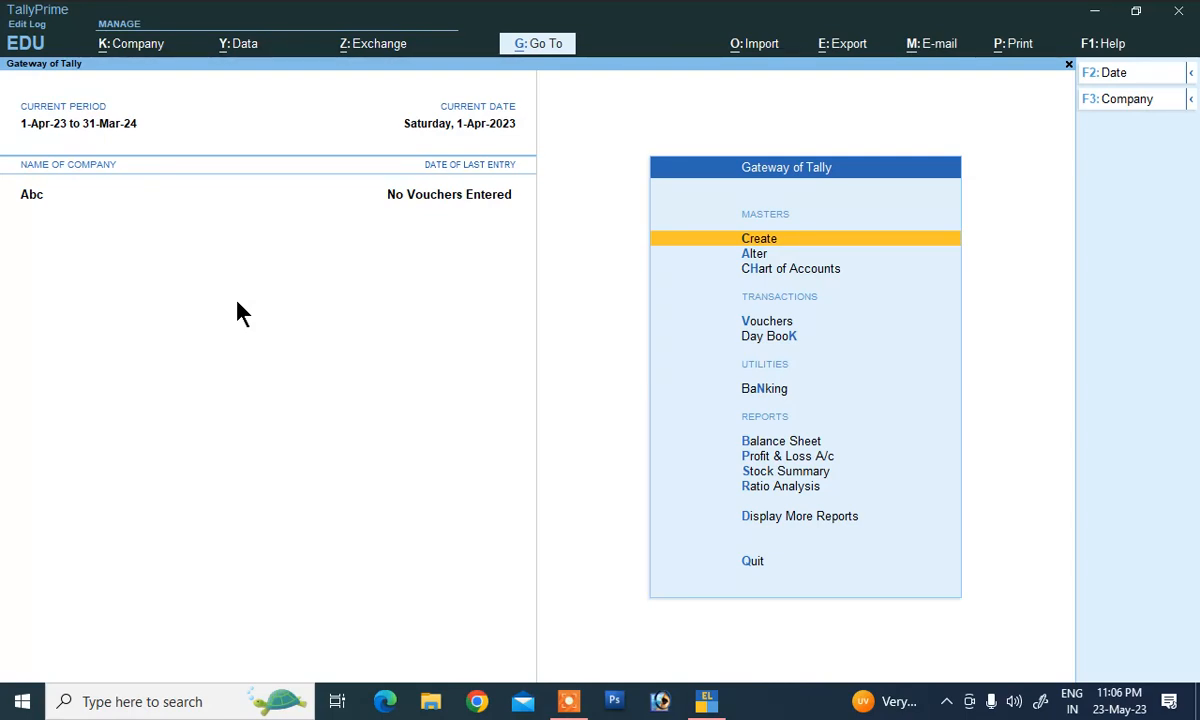
Start a new ledger named Sales under Sales Accounts, with the ledger type Not Applicable
{"action": "key", "text": "Down"}
{"action": "key", "text": "Up"}
{"action": "key", "text": "Return"}
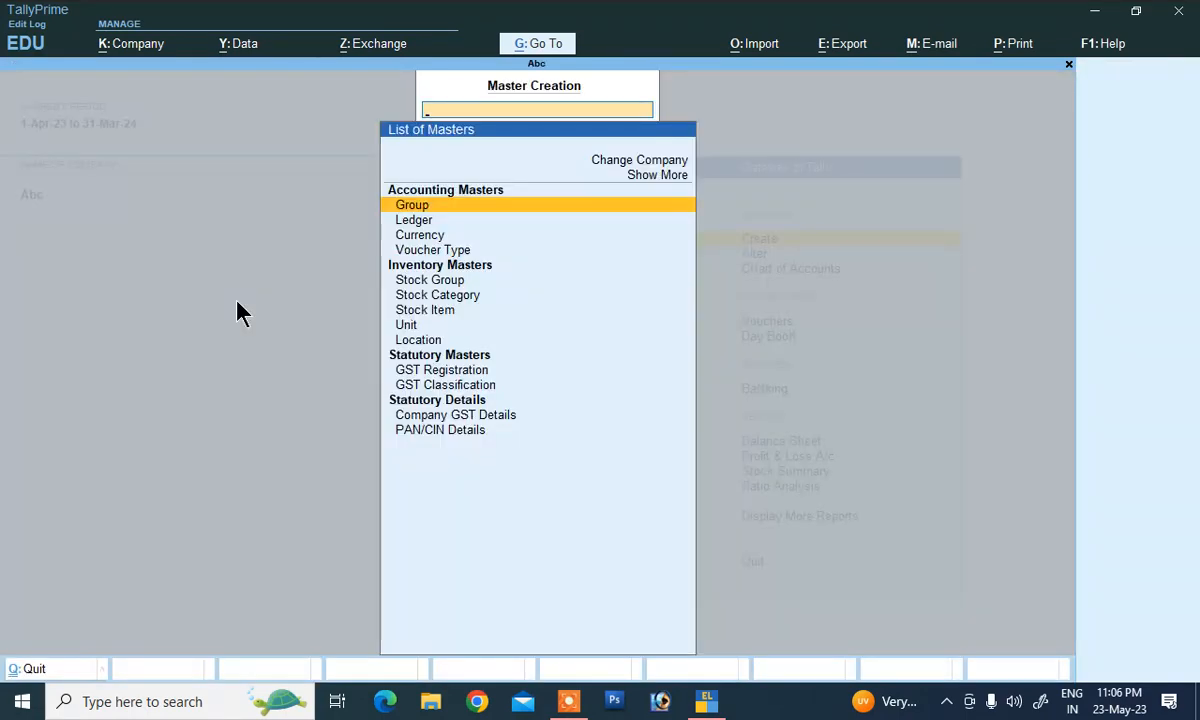
{"action": "key", "text": "Down"}
{"action": "key", "text": "Return"}
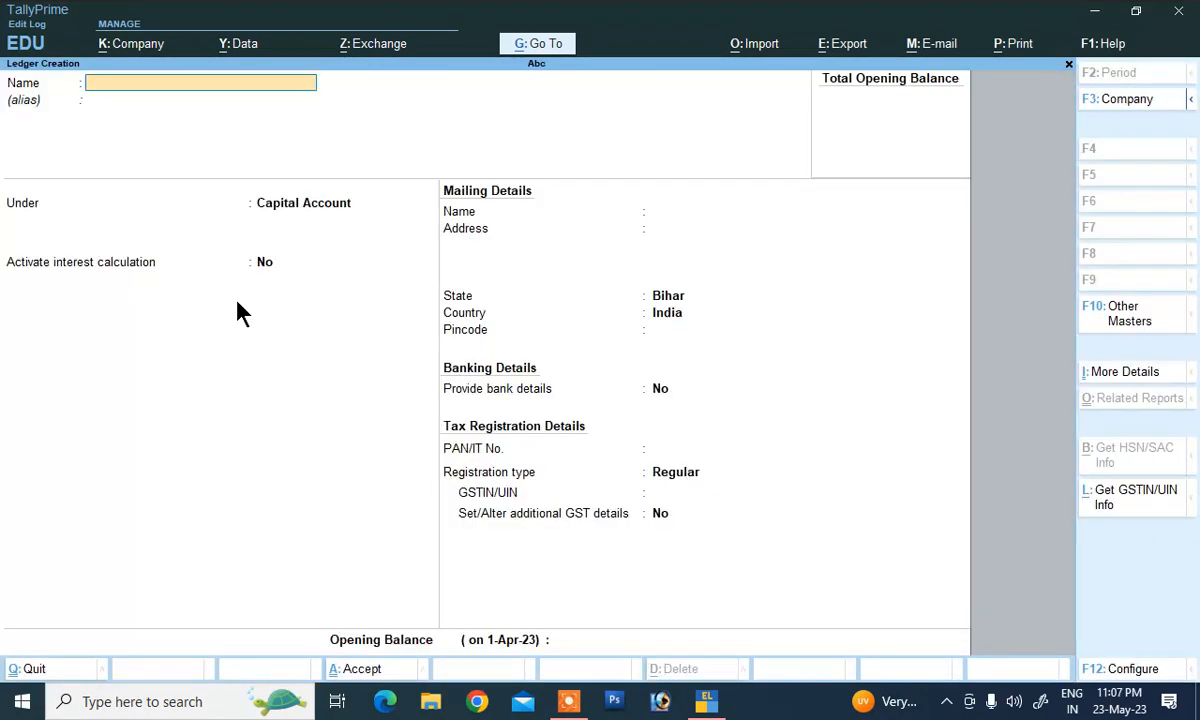
{"action": "type", "text": "Sales"}
{"action": "key", "text": "Return"}
{"action": "type", "text": "S"}
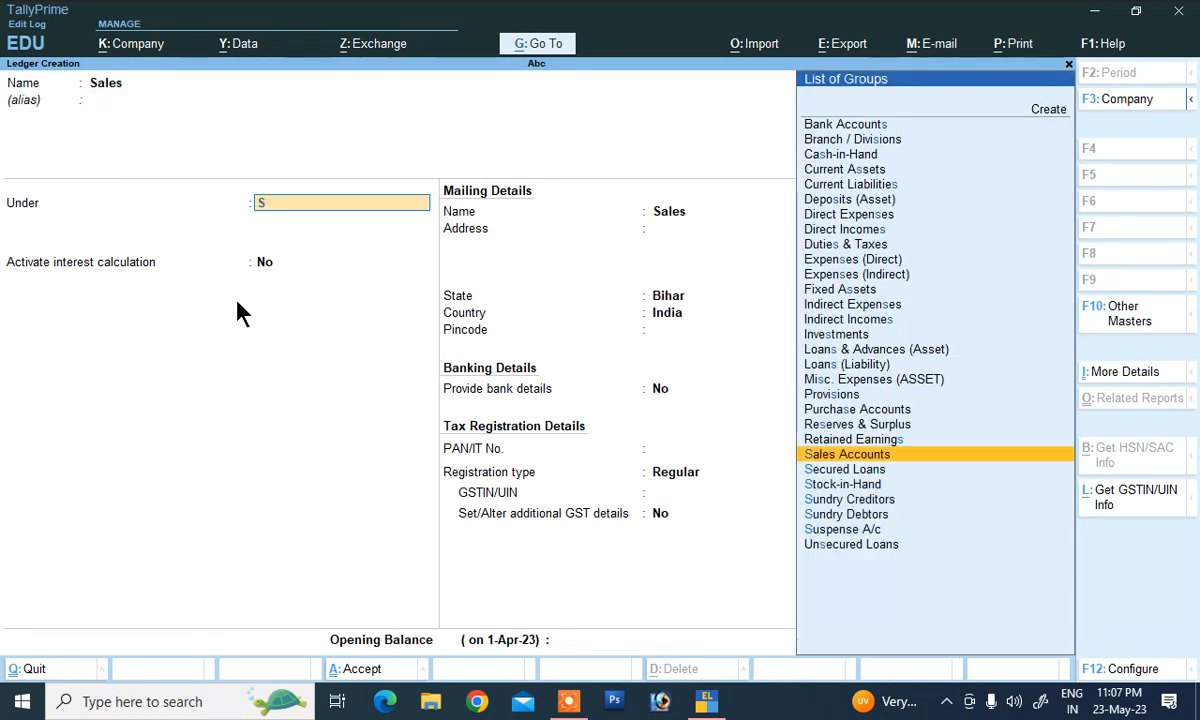
{"action": "key", "text": "Return"}
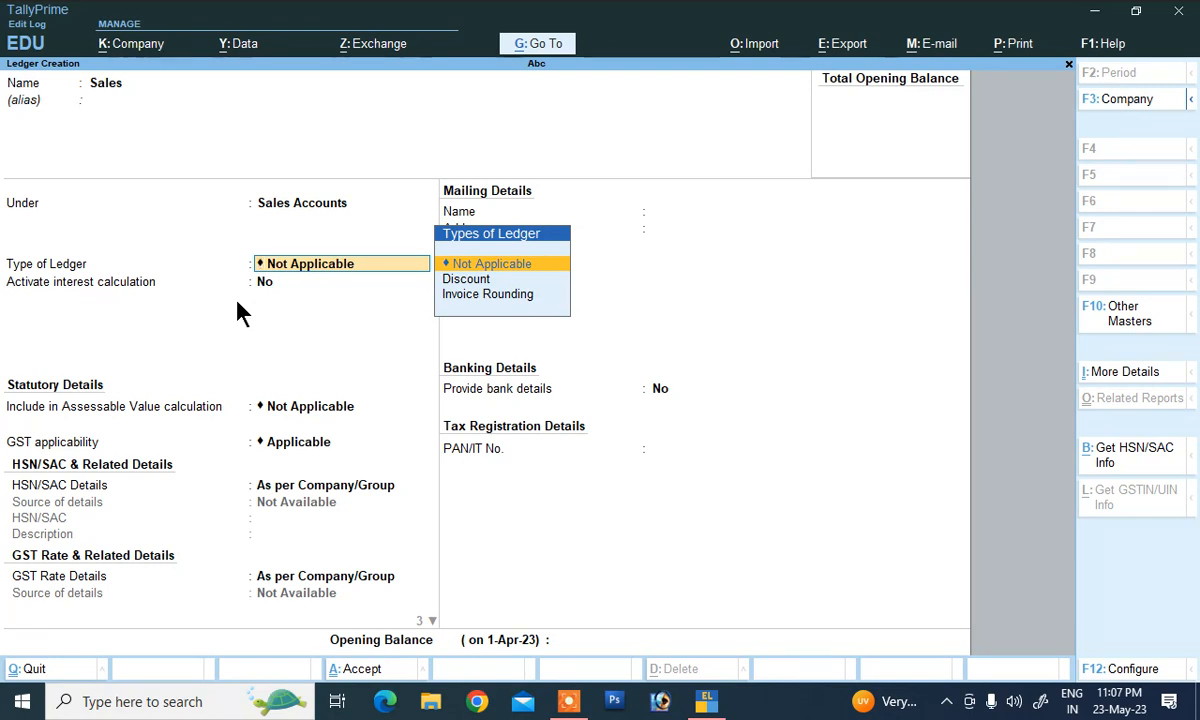
{"action": "key", "text": "Return"}
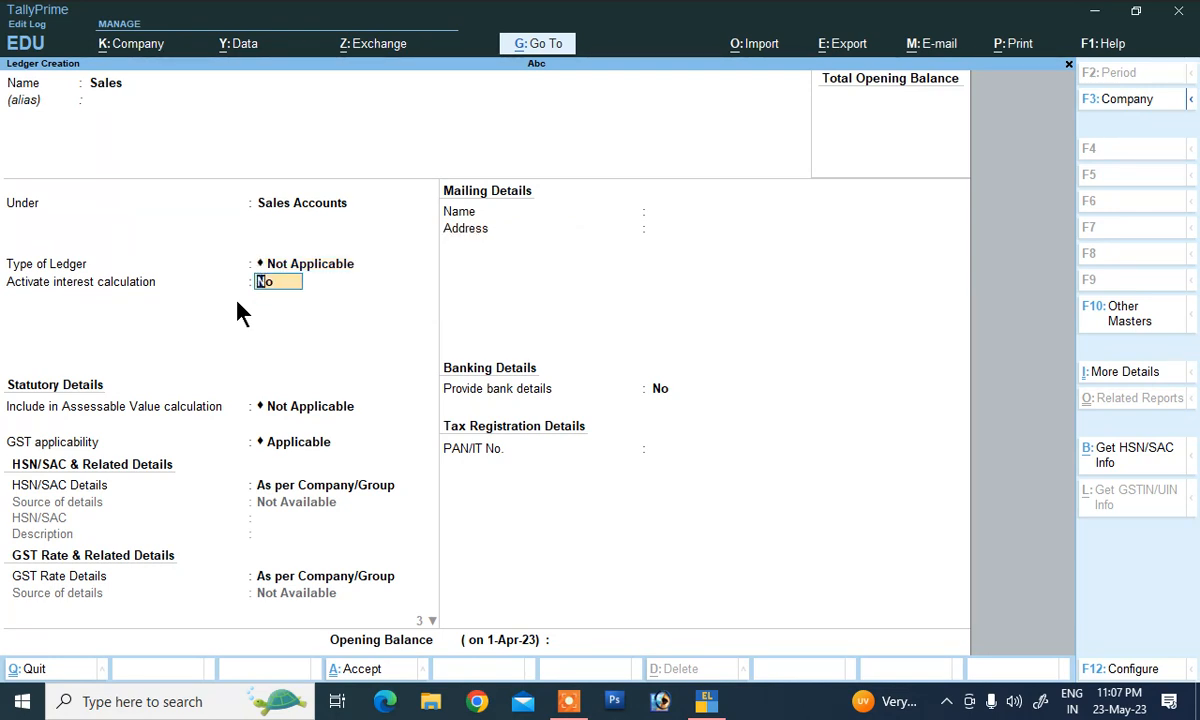
Activate interest calculation for the Sales ledger, including the transaction date for both amounts added and amounts deducted
{"action": "type", "text": "y"}
{"action": "key", "text": "Return"}
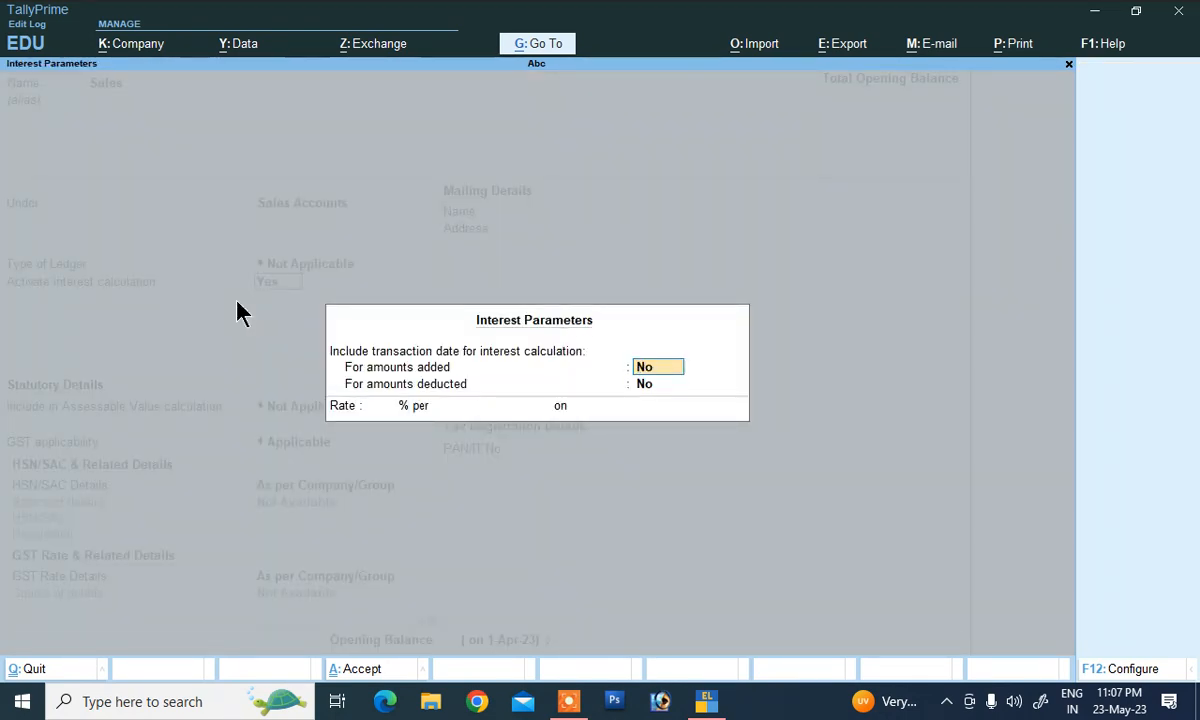
{"action": "type", "text": "y"}
{"action": "key", "text": "Return"}
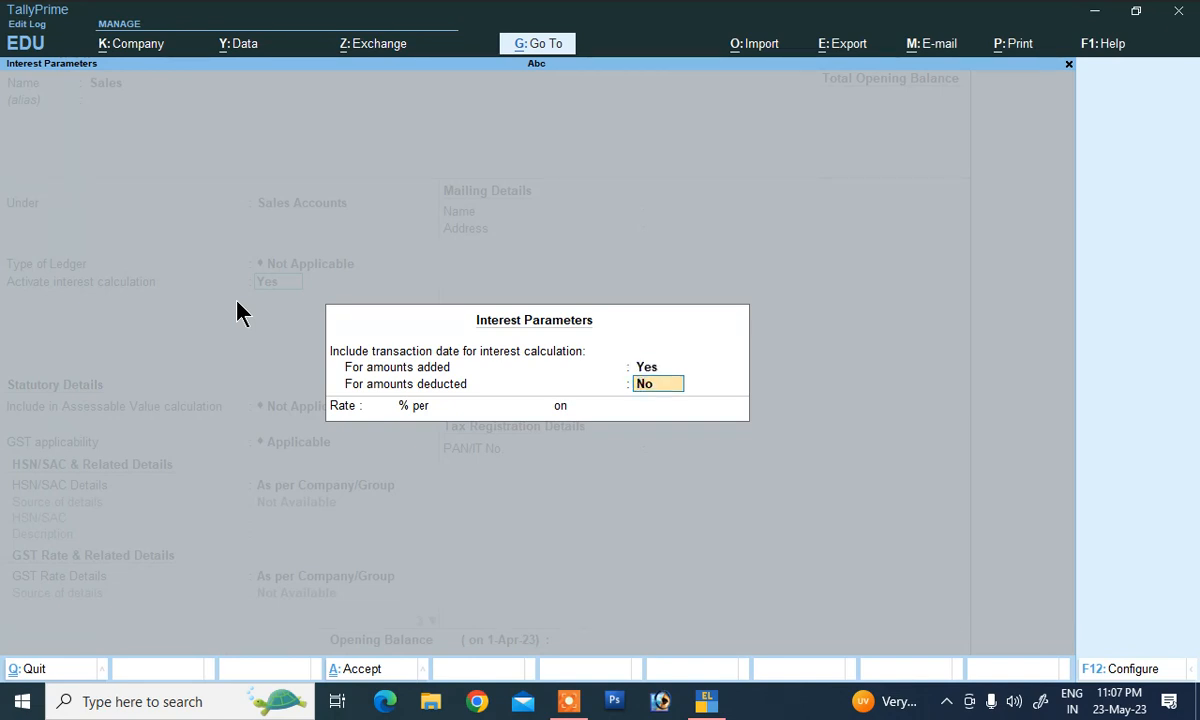
{"action": "type", "text": "y"}
{"action": "key", "text": "Return"}
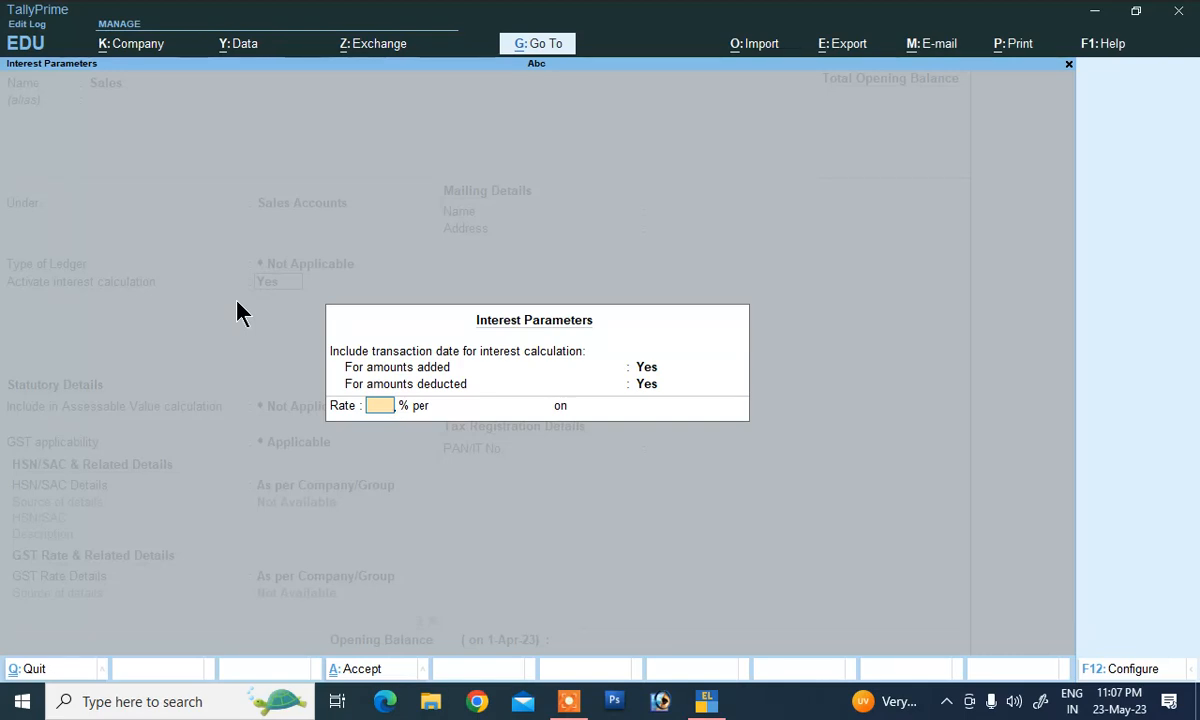
Set the Sales ledger's interest rate to 15% per 365-Day Year on All Balances and accept the interest parameters
{"action": "type", "text": "15"}
{"action": "key", "text": "Return"}
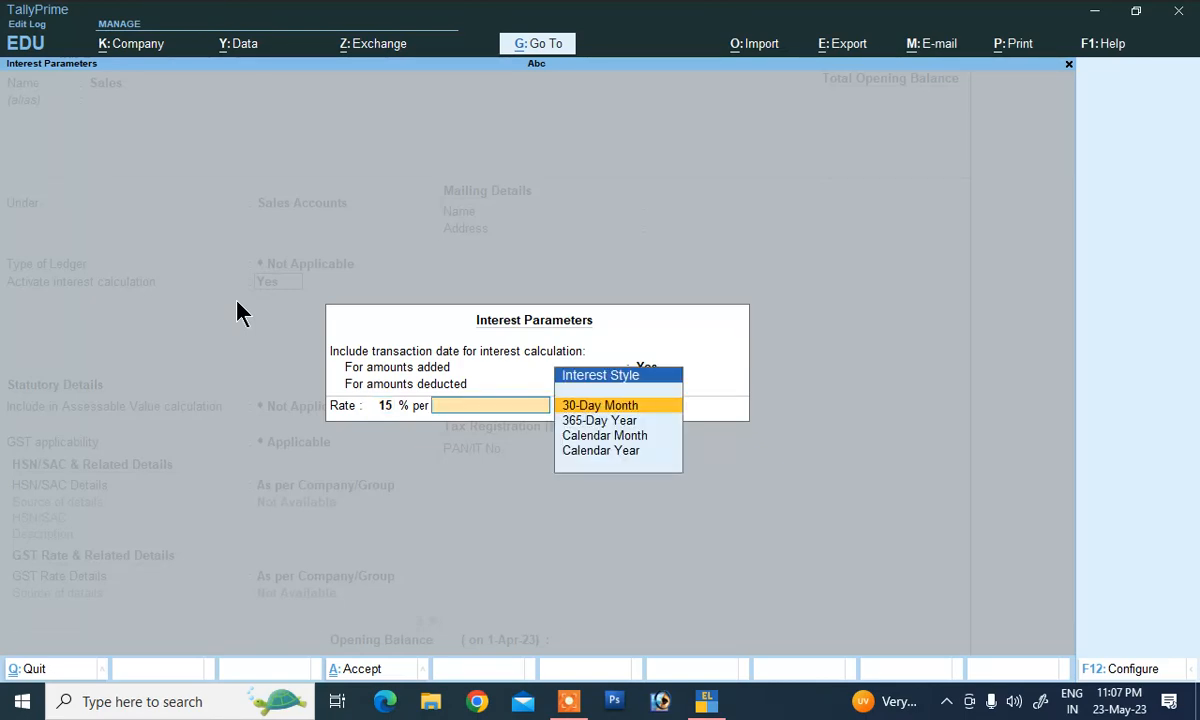
{"action": "key", "text": "Down"}
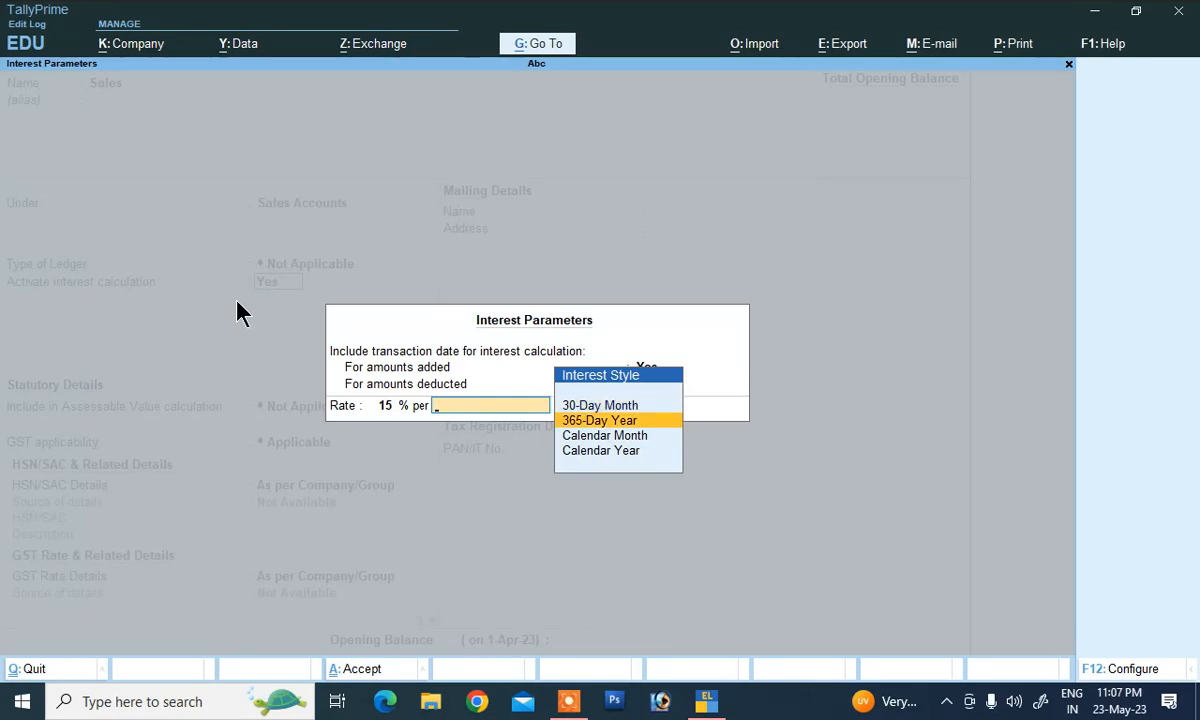
{"action": "key", "text": "Return"}
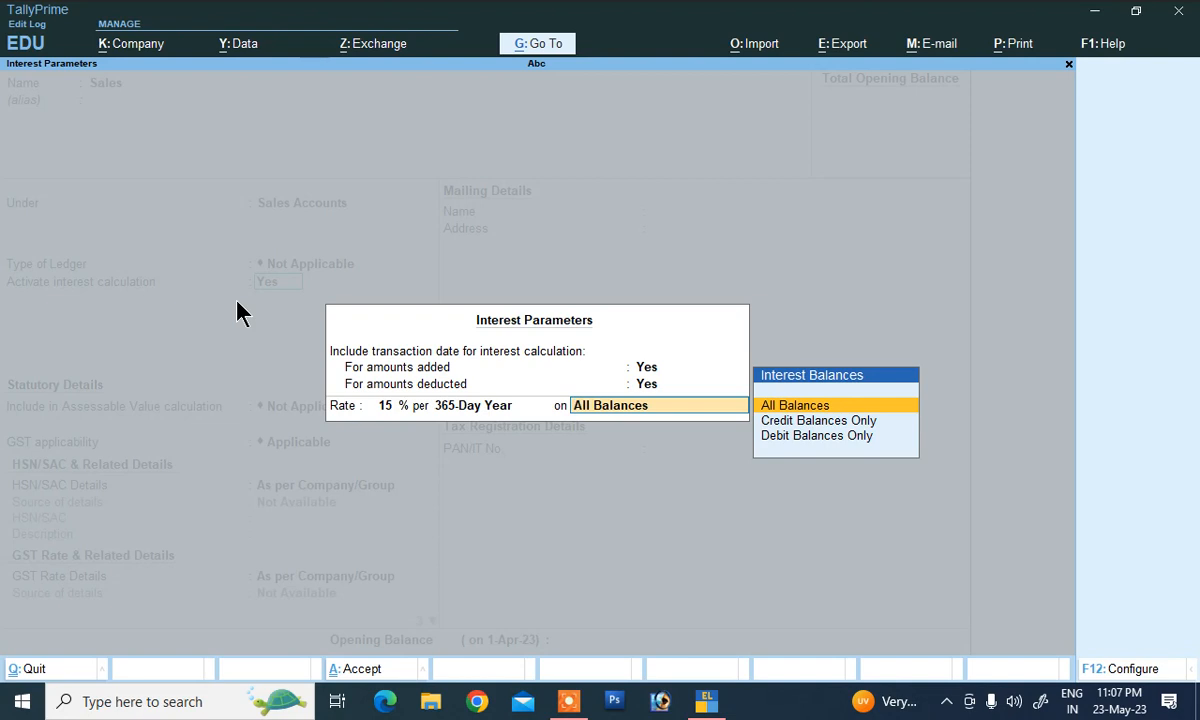
{"action": "key", "text": "Return"}
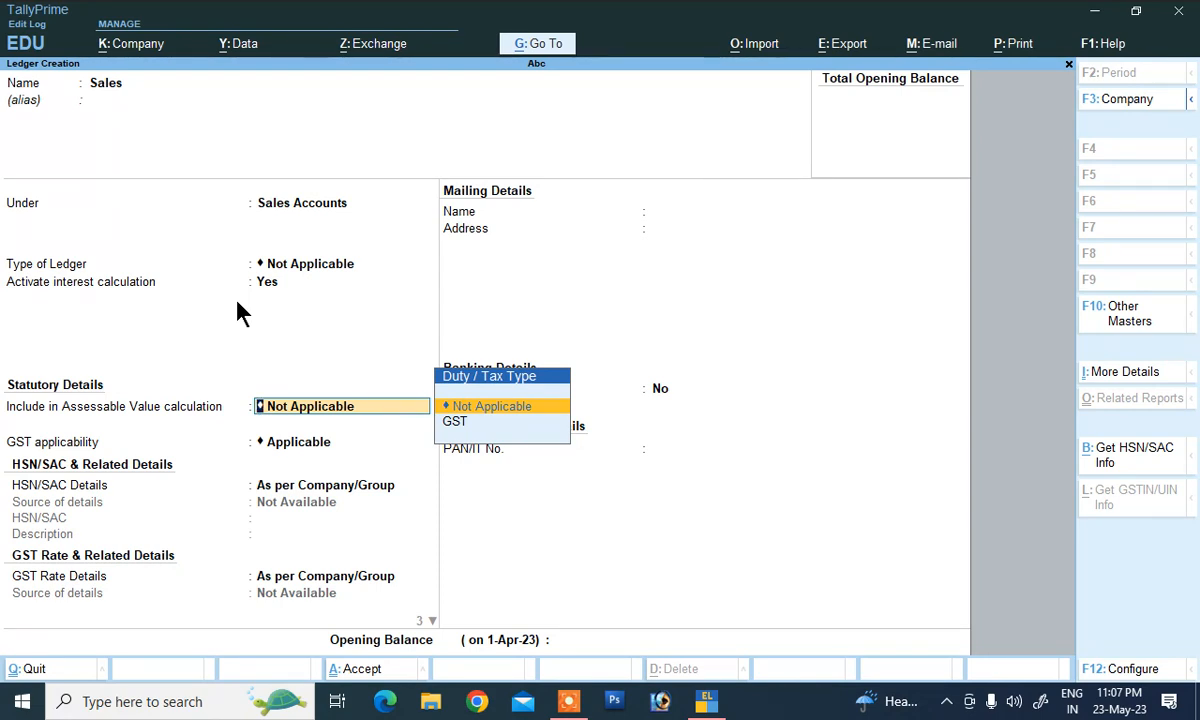
Keep GST applicable with HSN/SAC details as per company/group for the Sales ledger, and choose Specify Details Here for the GST rate details
{"action": "key", "text": "Return"}
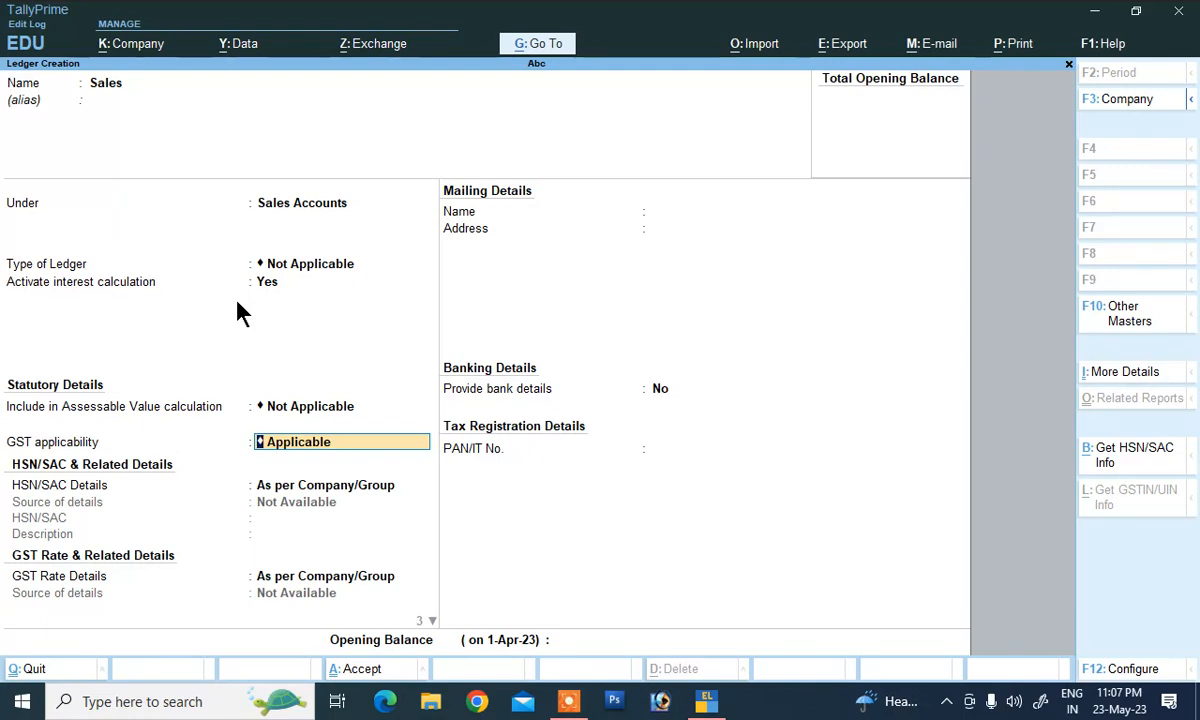
{"action": "key", "text": "Return"}
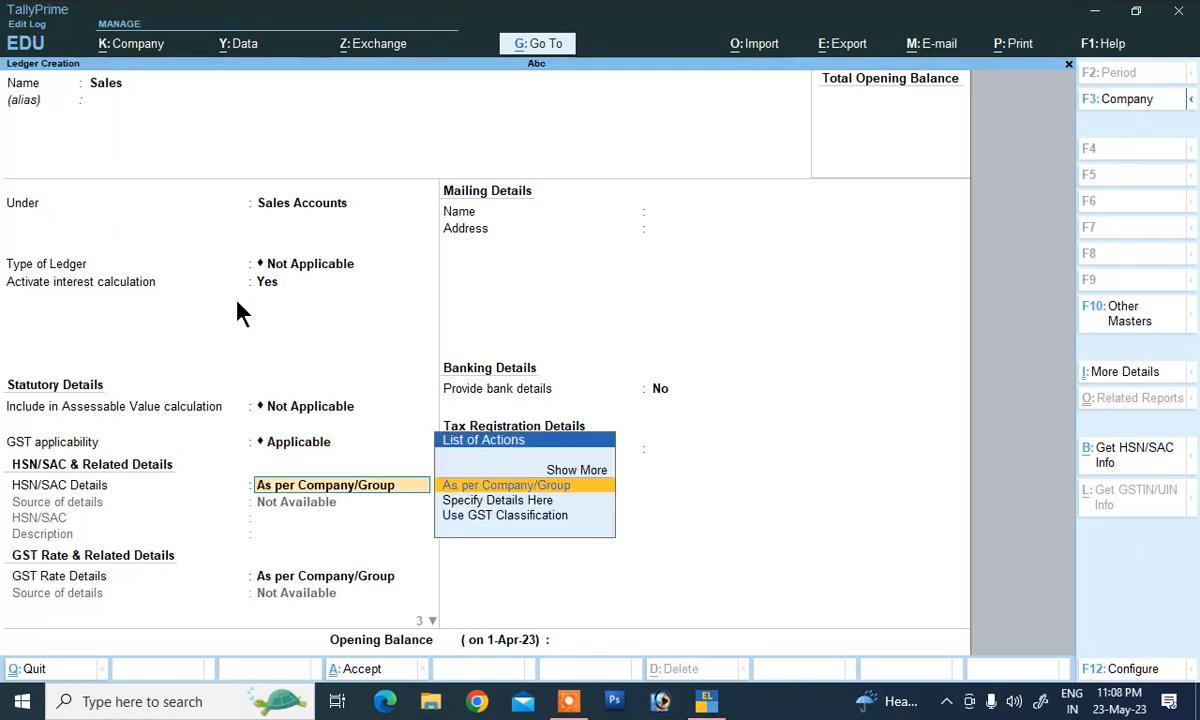
{"action": "key", "text": "Return"}
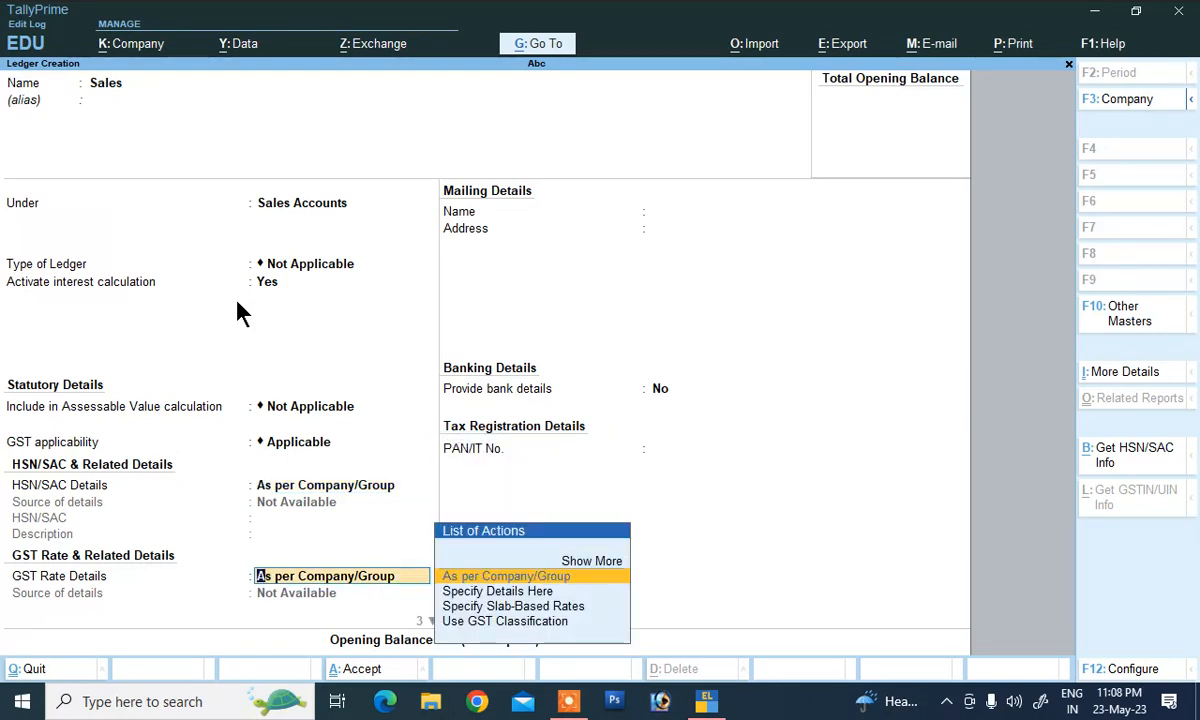
{"action": "key", "text": "Down"}
{"action": "key", "text": "Return"}
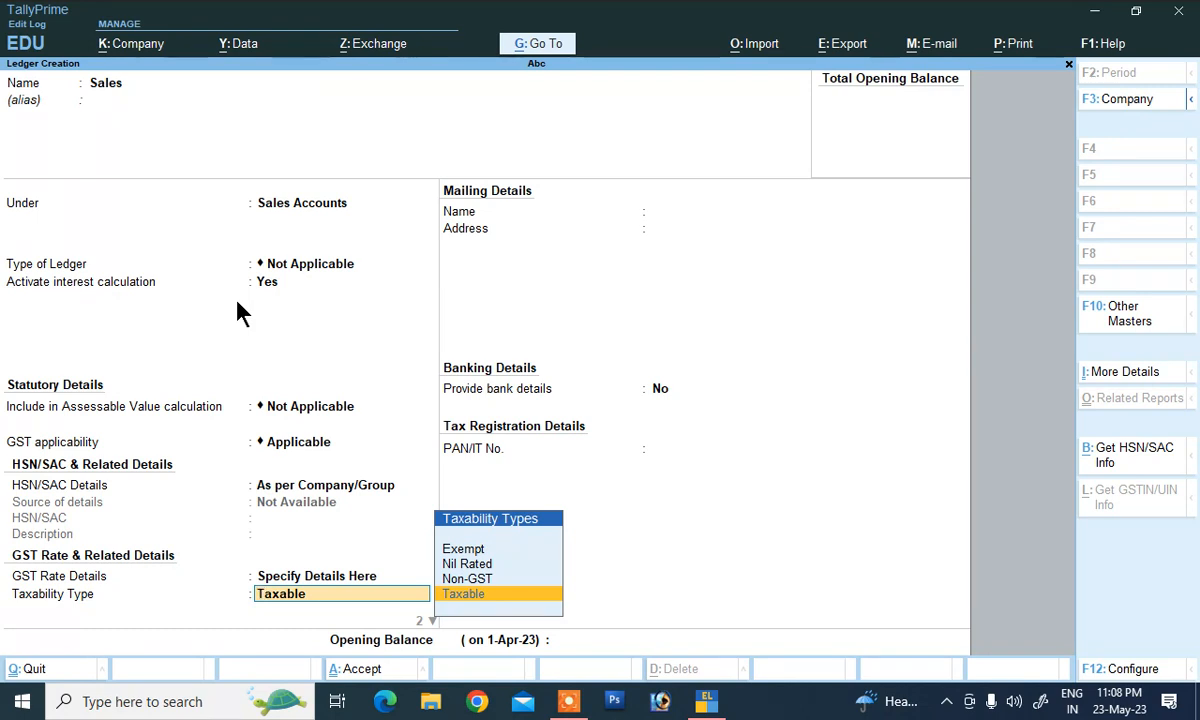
Set the Sales ledger's taxability type to Taxable, with a GST rate of 12% and Goods as the type of supply
{"action": "key", "text": "Up"}
{"action": "key", "text": "Up"}
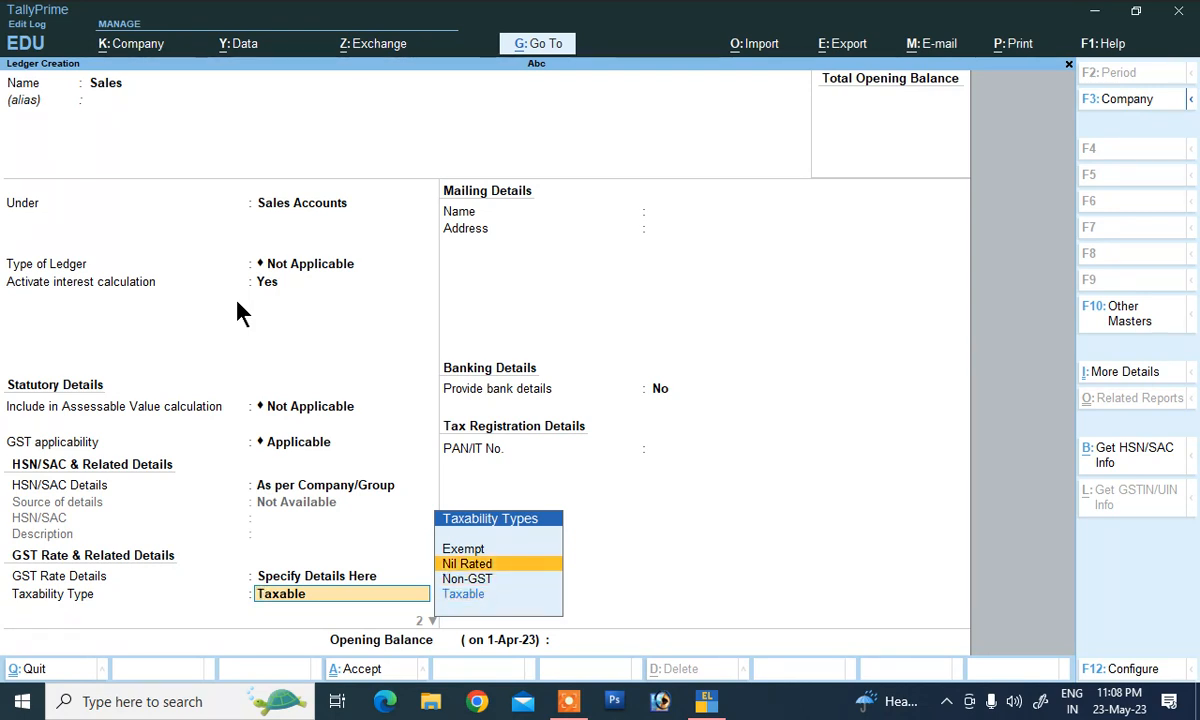
{"action": "key", "text": "Down"}
{"action": "key", "text": "Down"}
{"action": "key", "text": "Return"}
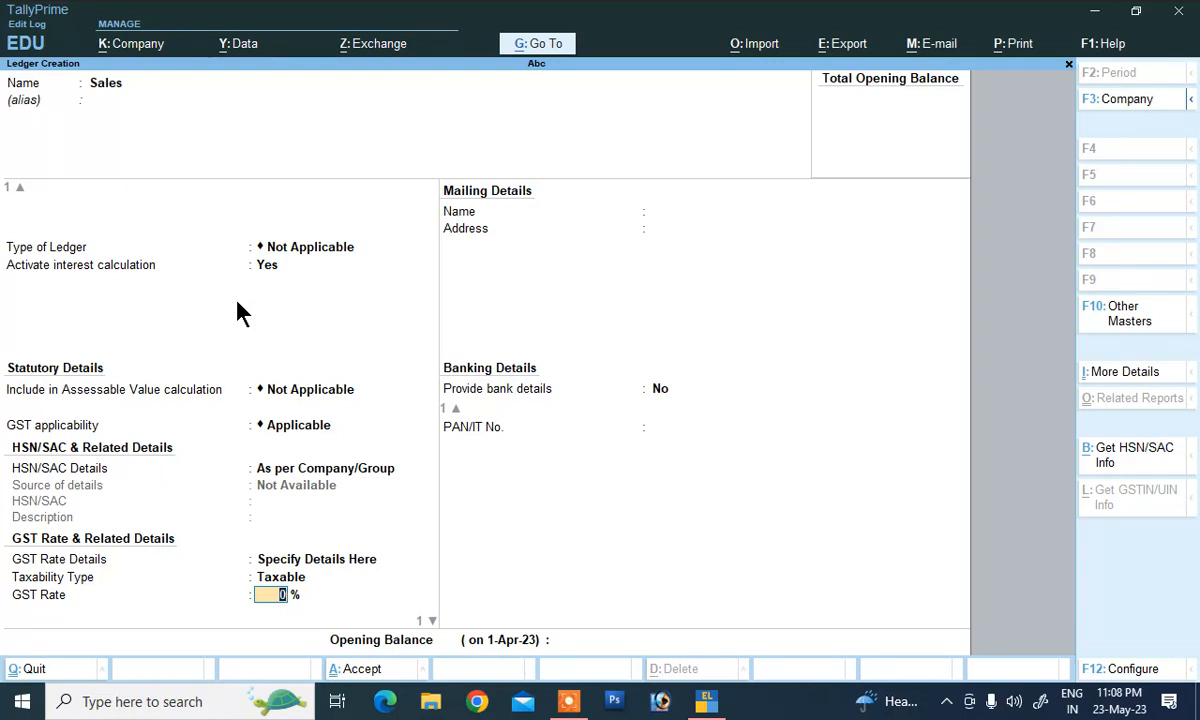
{"action": "type", "text": "12"}
{"action": "key", "text": "Return"}
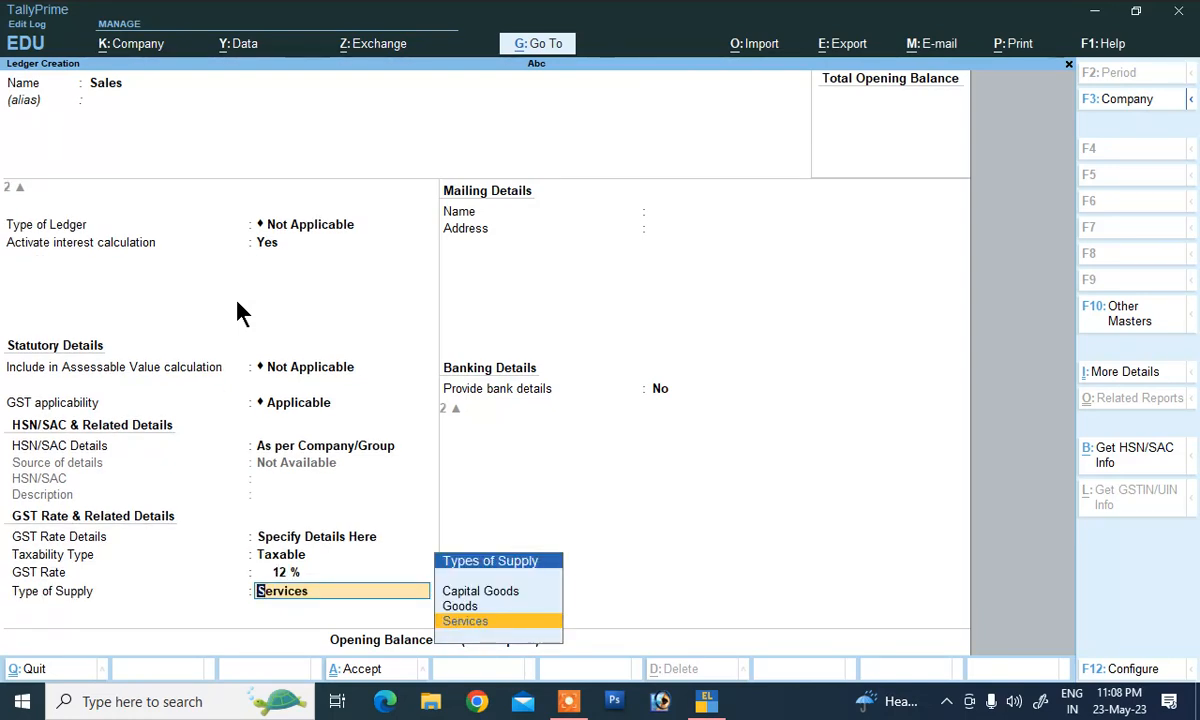
{"action": "key", "text": "Up"}
{"action": "key", "text": "Return"}
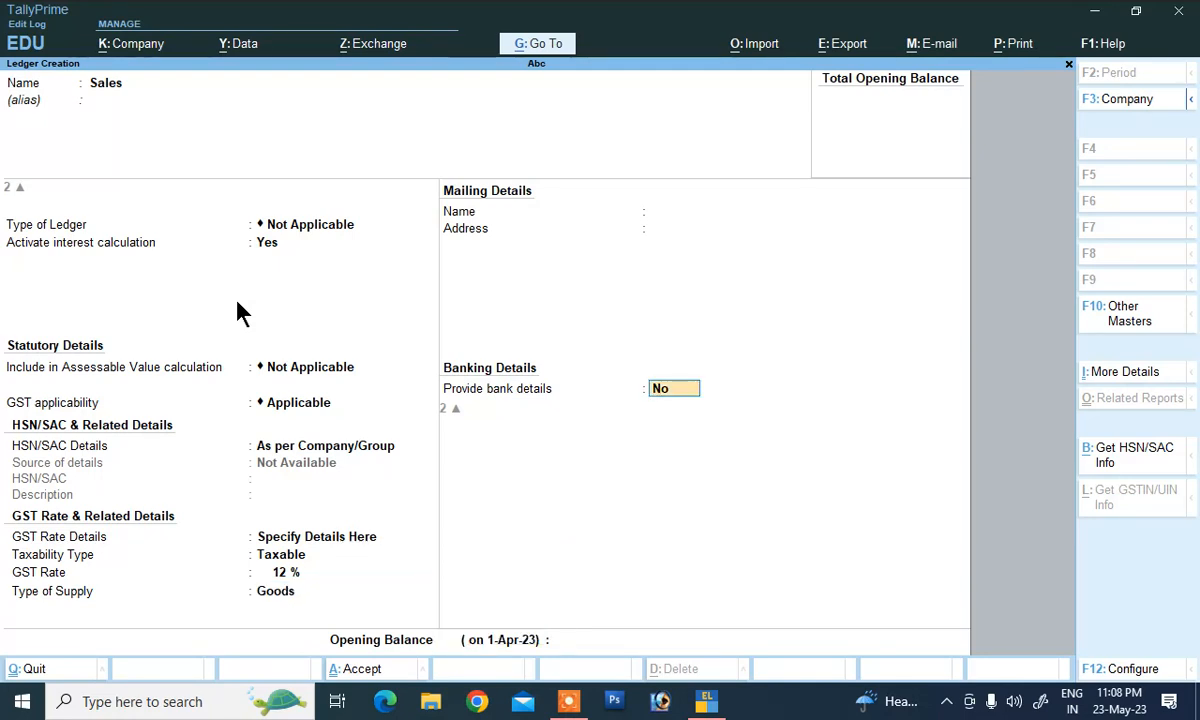
Save the Sales ledger without bank details or an opening balance
{"action": "key", "text": "Return"}
{"action": "key", "text": "Return"}
{"action": "key", "text": "Return"}
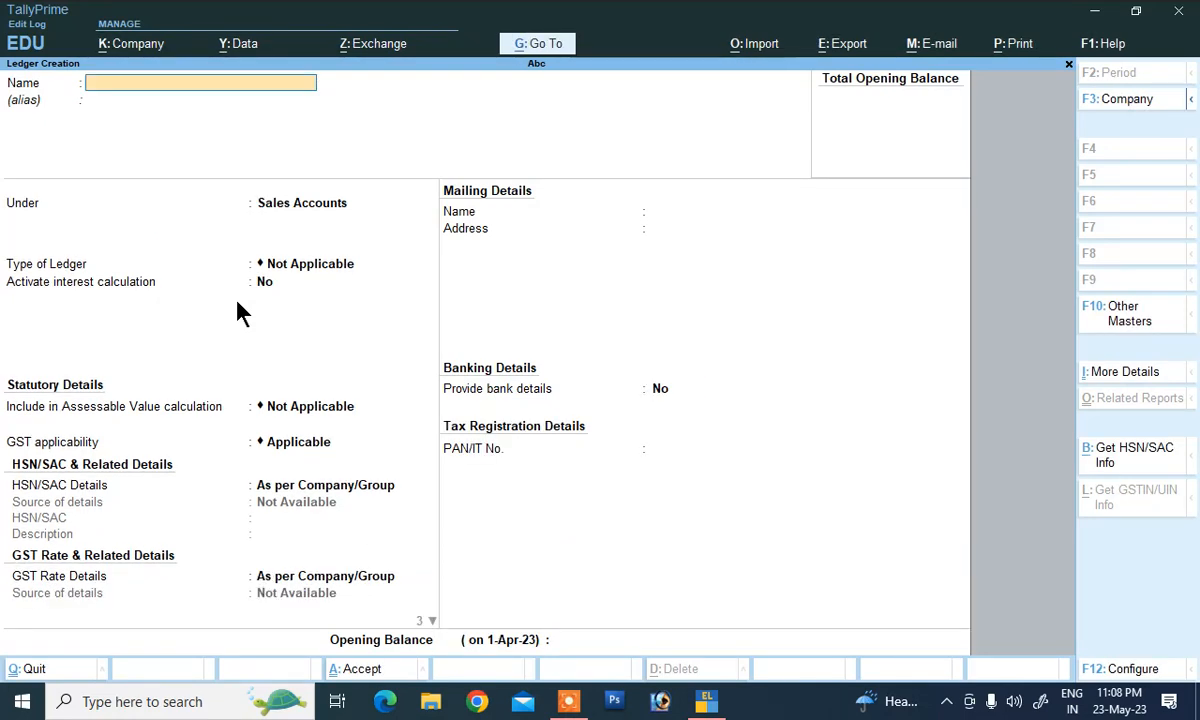
Start a new ledger named Purchase under Purchase Accounts, with the ledger type Not Applicable
{"action": "type", "text": "Purchase"}
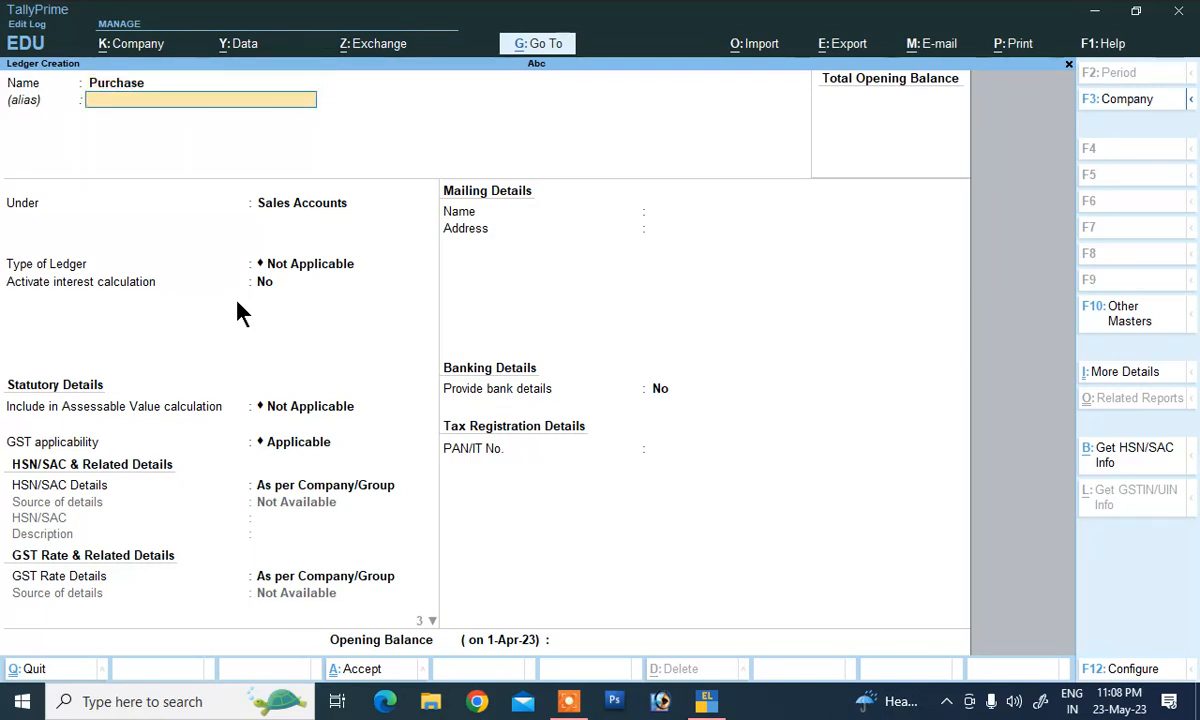
{"action": "key", "text": "Return"}
{"action": "type", "text": "P"}
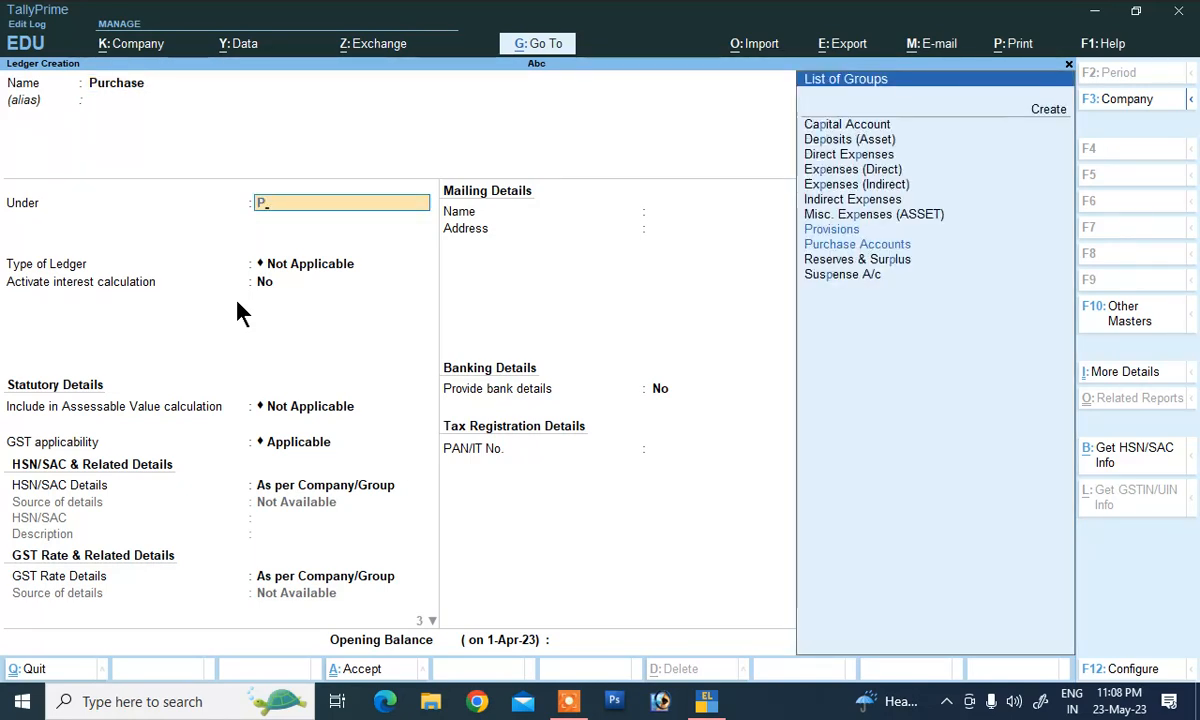
{"action": "key", "text": "Down"}
{"action": "key", "text": "Return"}
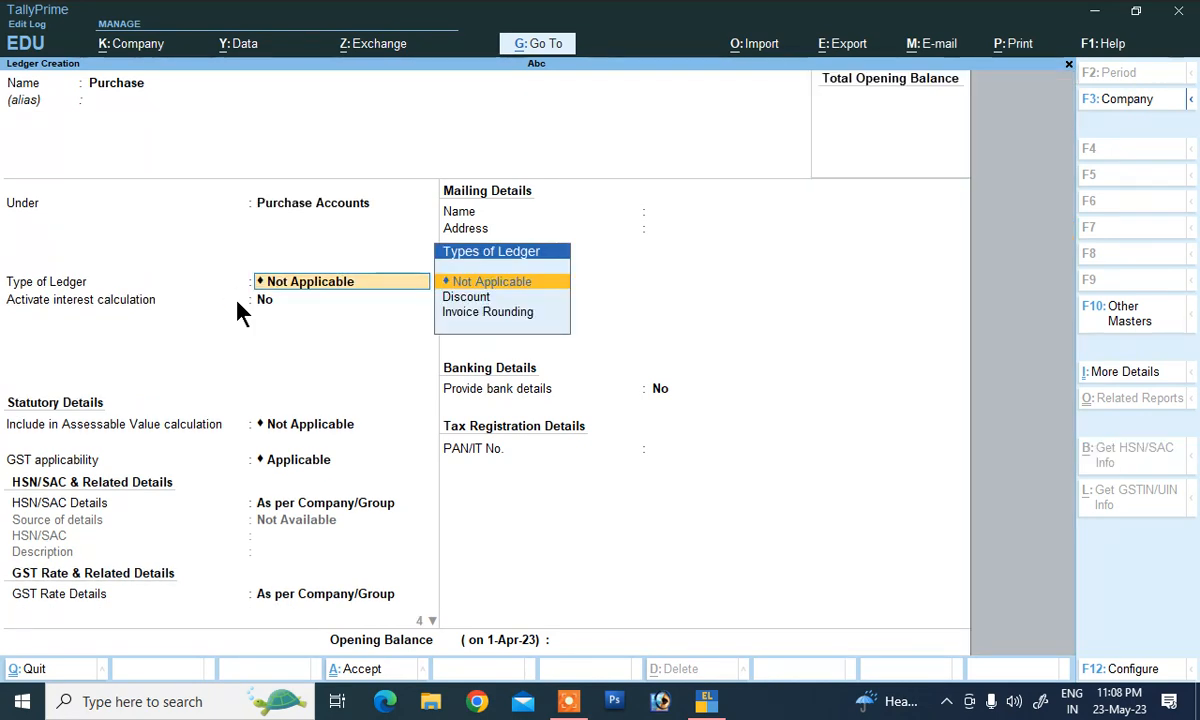
{"action": "key", "text": "Return"}
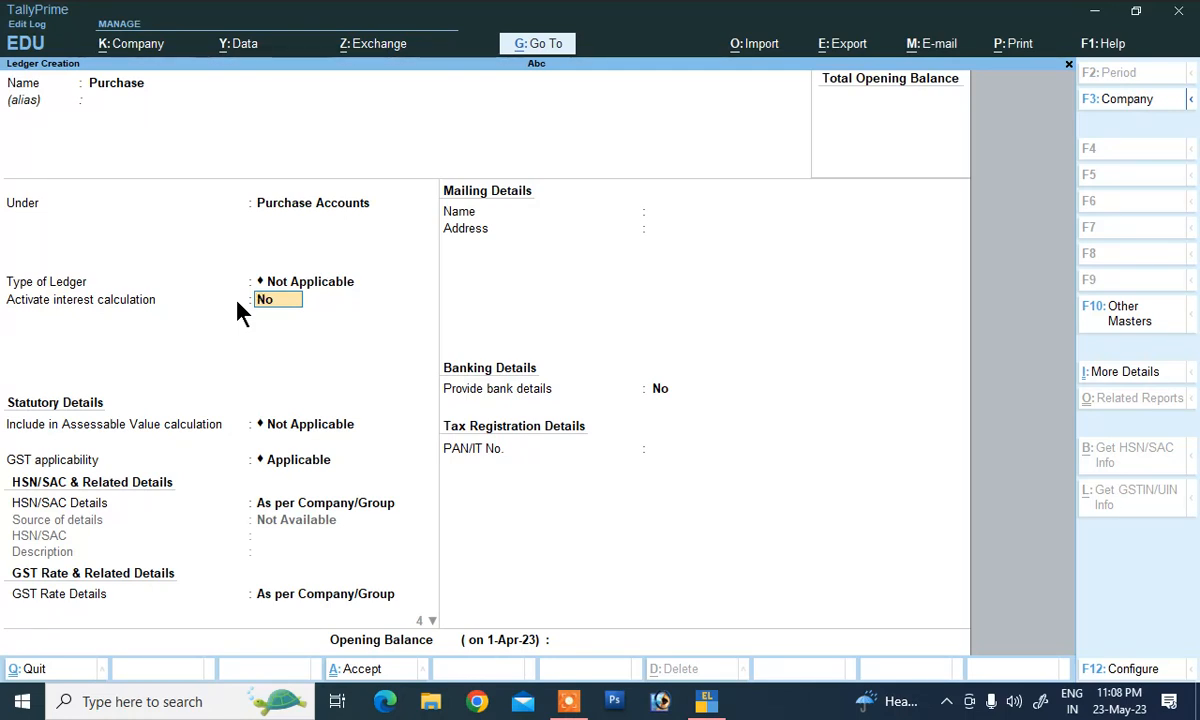
Activate interest calculation for the Purchase ledger, including the transaction date for both amounts added and amounts deducted
{"action": "key", "text": "Return"}
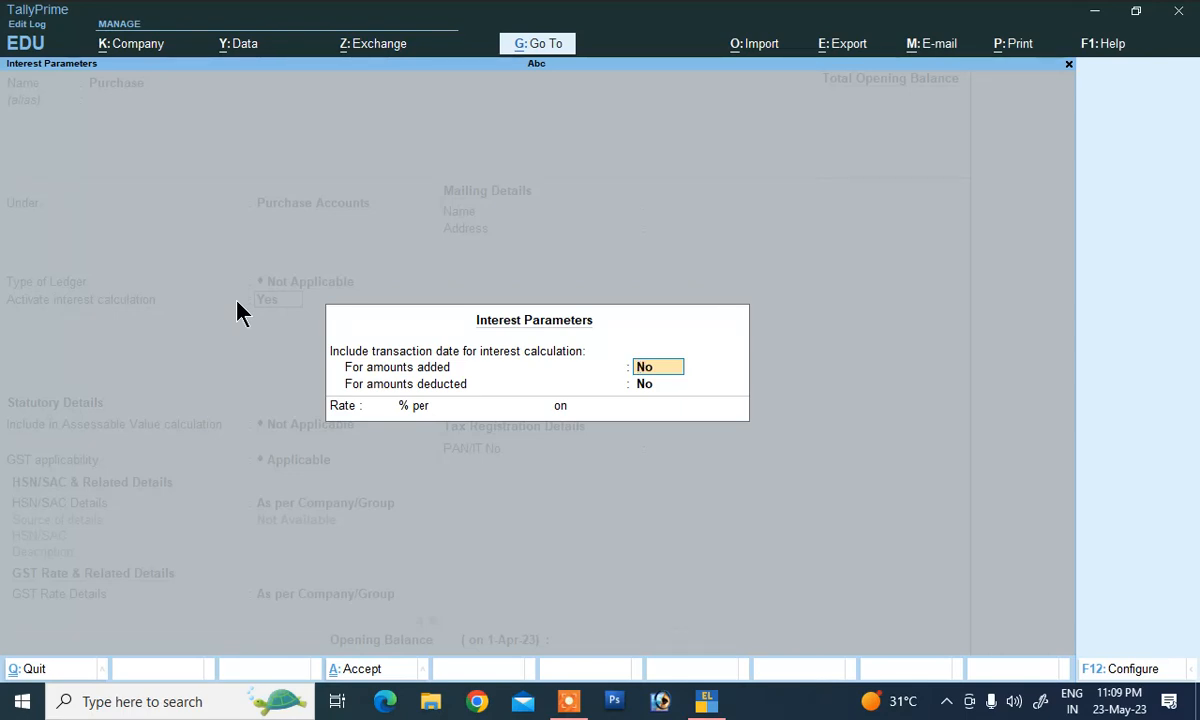
{"action": "type", "text": "y"}
{"action": "key", "text": "Return"}
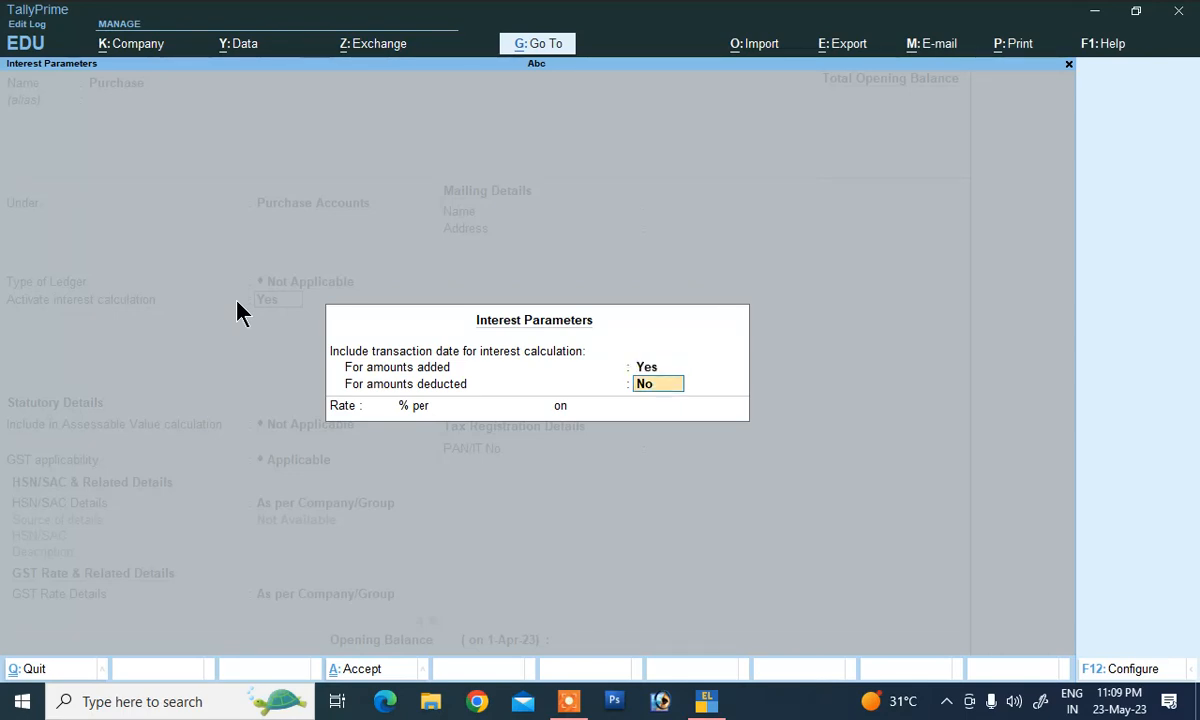
{"action": "type", "text": "y"}
{"action": "key", "text": "Return"}
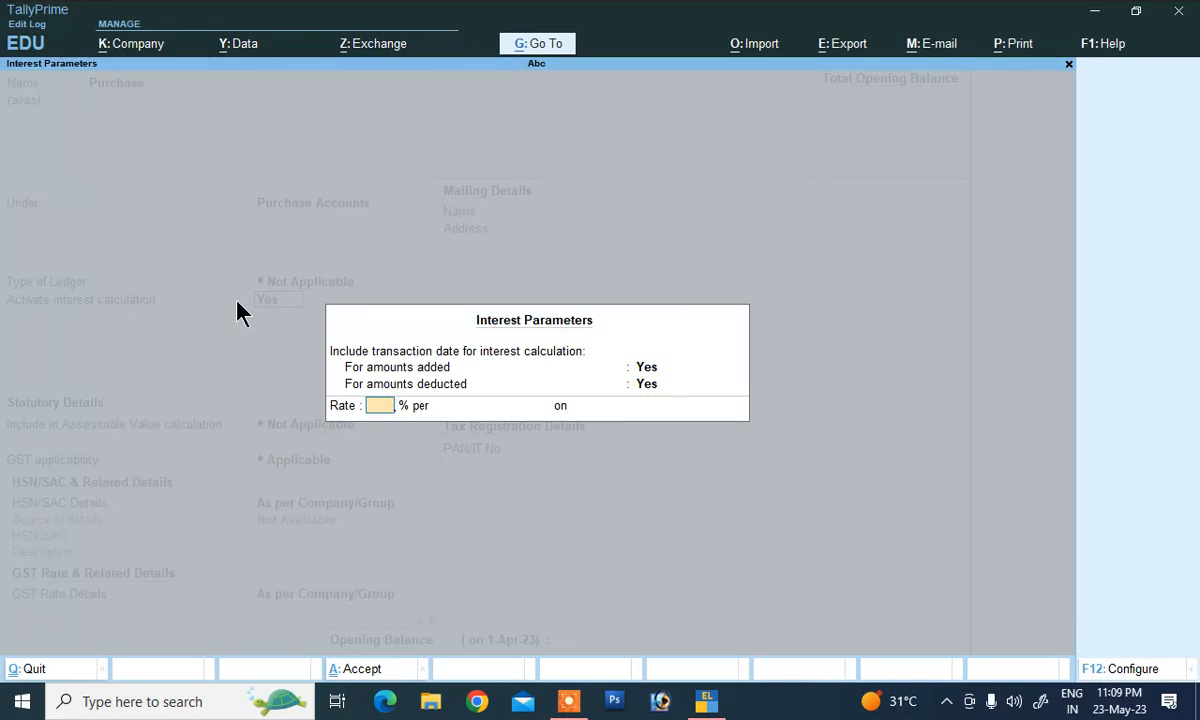
Set the Purchase ledger's interest rate to 15% per 365-Day Year on All Balances and accept the interest parameters
{"action": "type", "text": "15"}
{"action": "key", "text": "Return"}
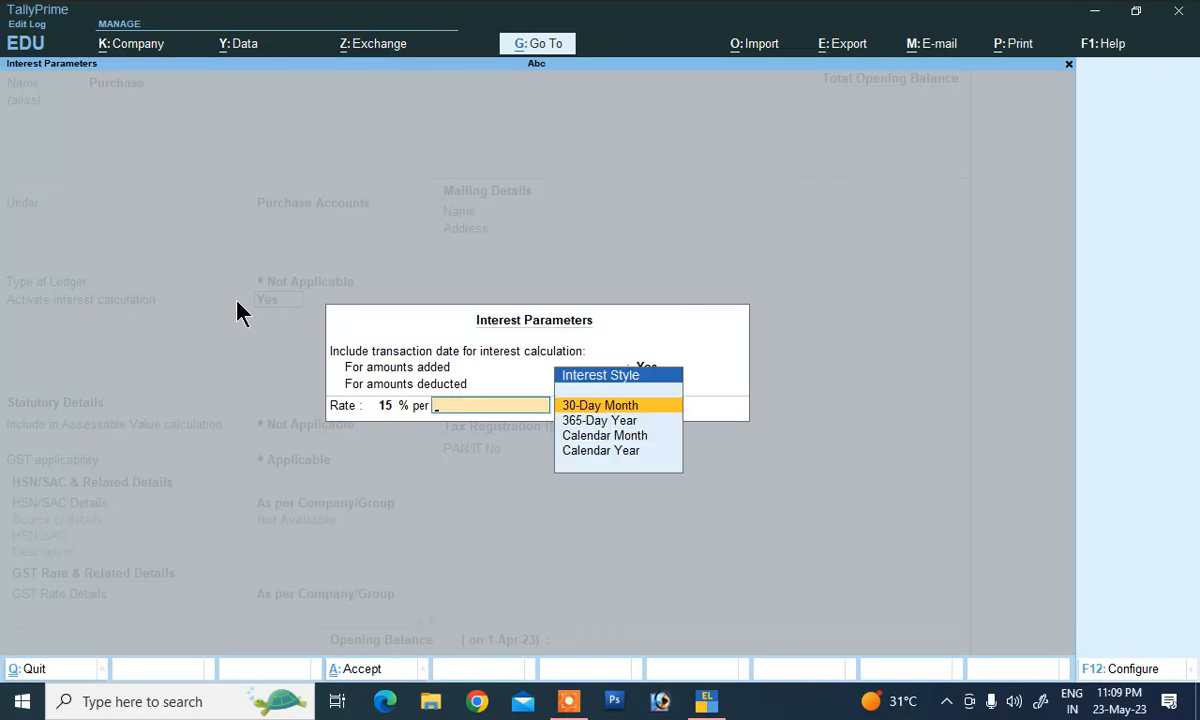
{"action": "key", "text": "Down"}
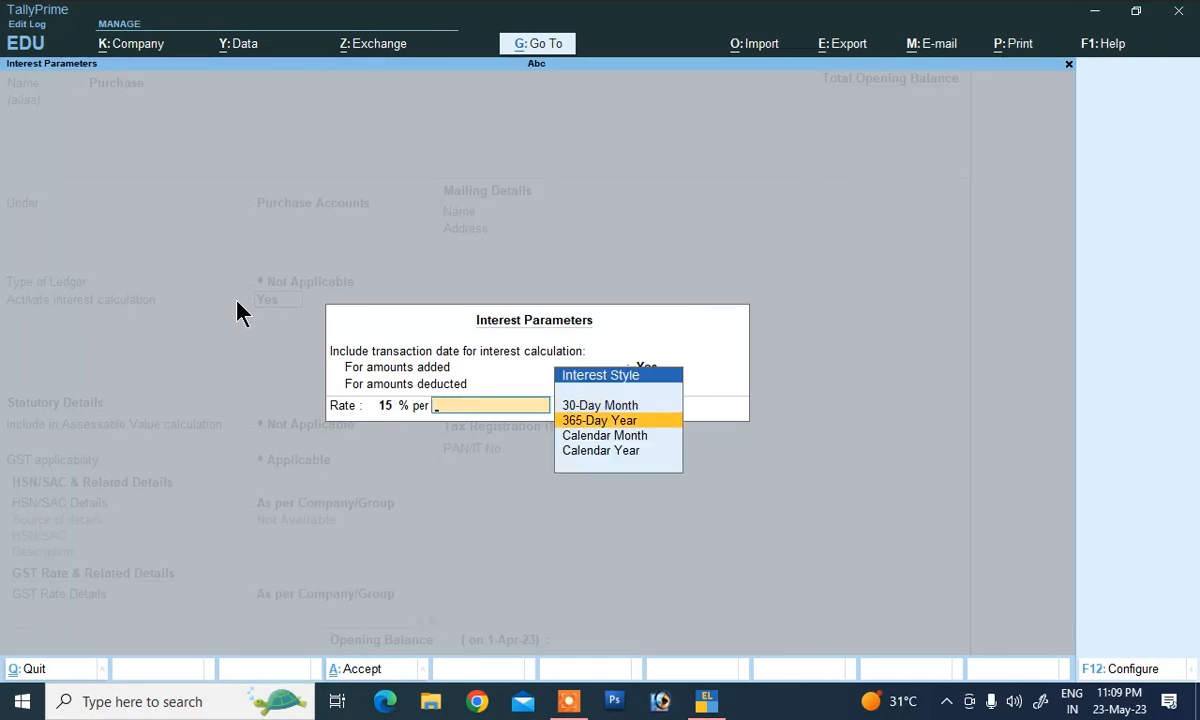
{"action": "key", "text": "Return"}
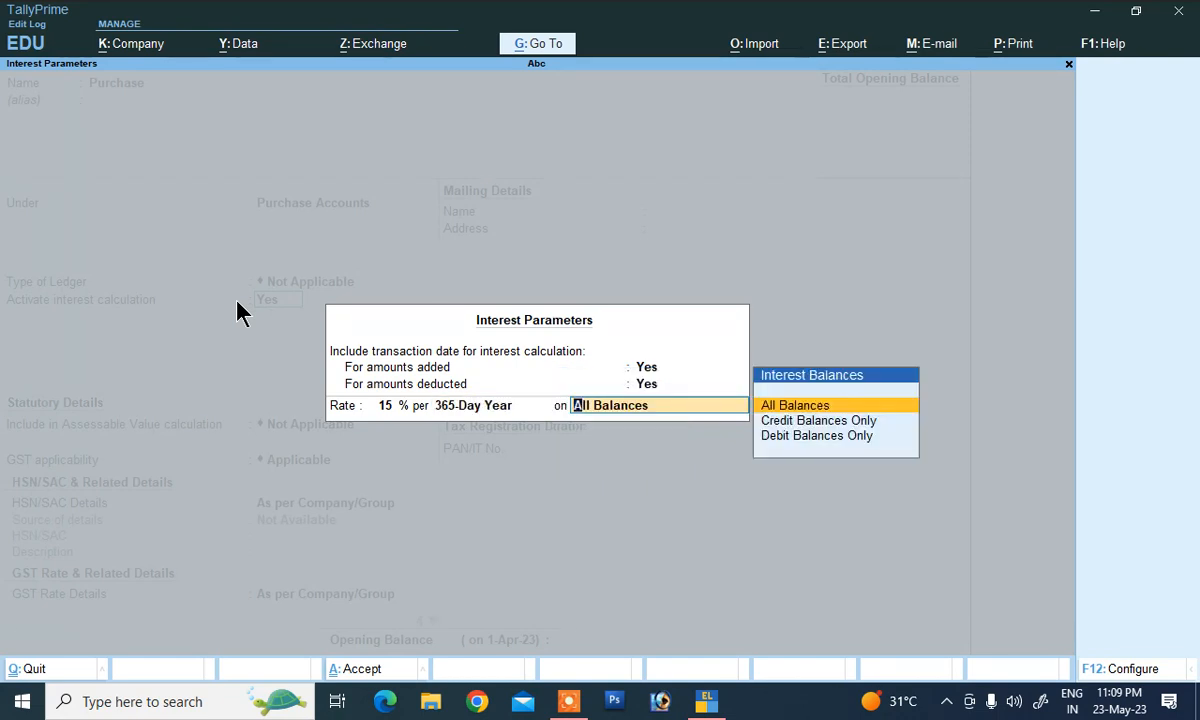
{"action": "key", "text": "Return"}
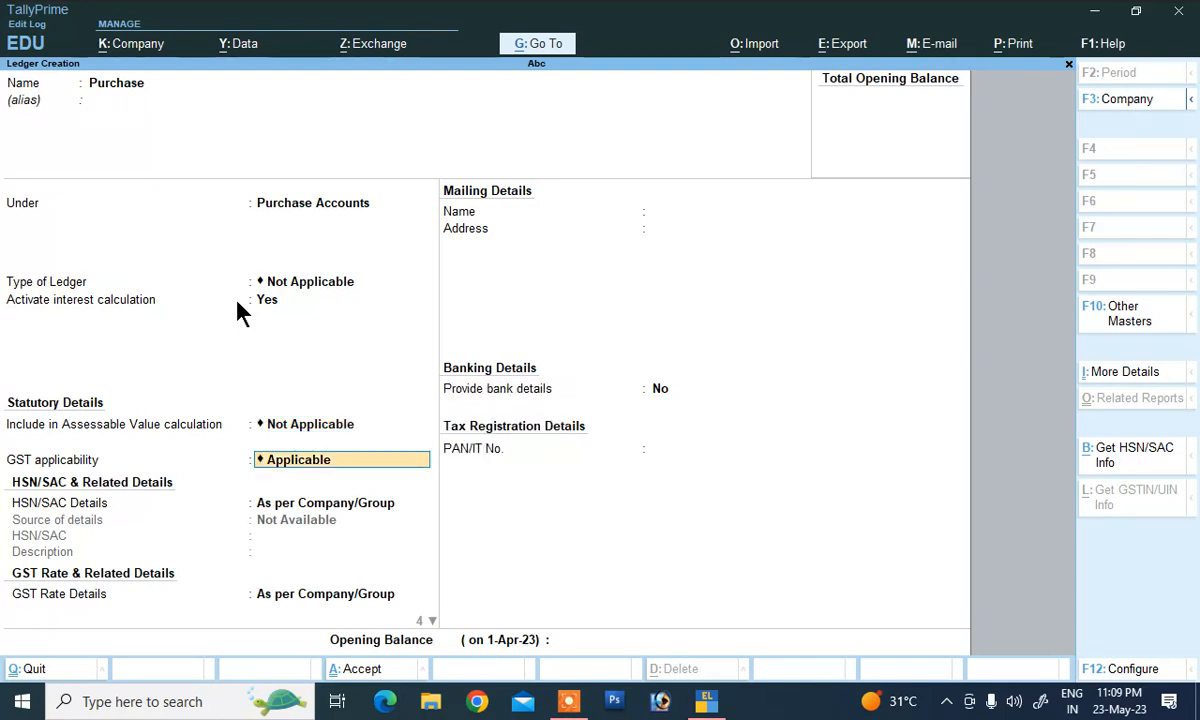
Keep GST applicable with HSN/SAC details as per company/group for the Purchase ledger, and choose Specify Details Here for the GST rate details
{"action": "key", "text": "Return"}
{"action": "key", "text": "Return"}
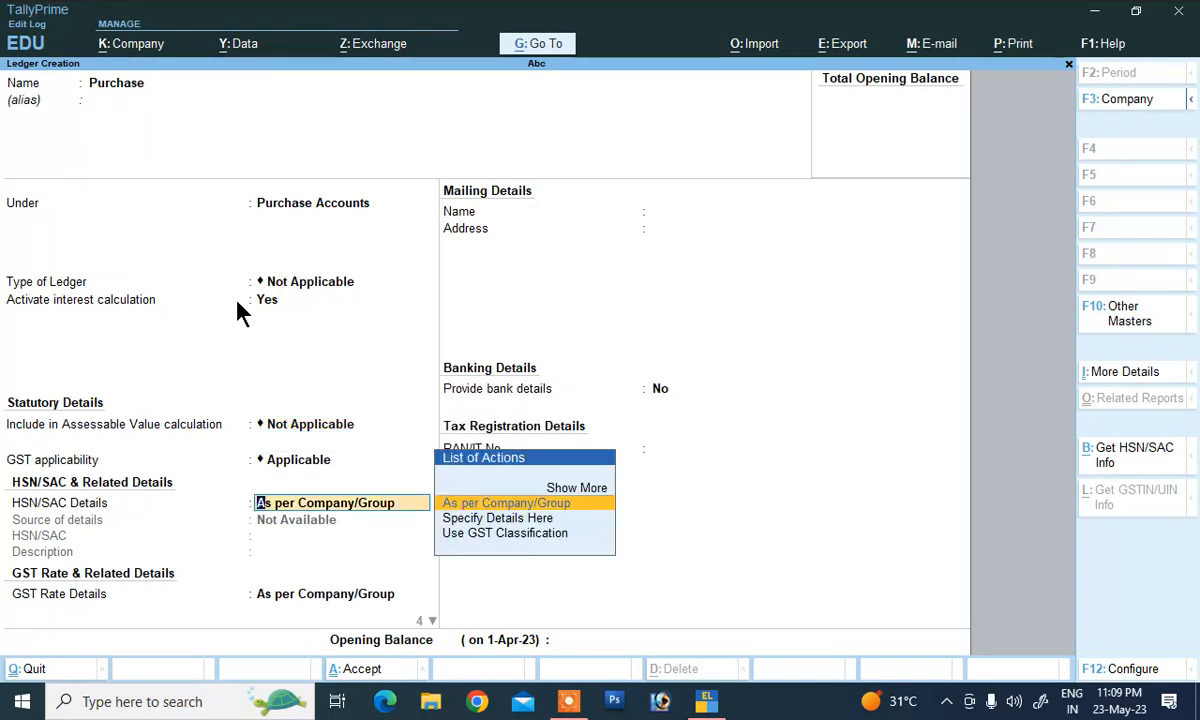
{"action": "key", "text": "Return"}
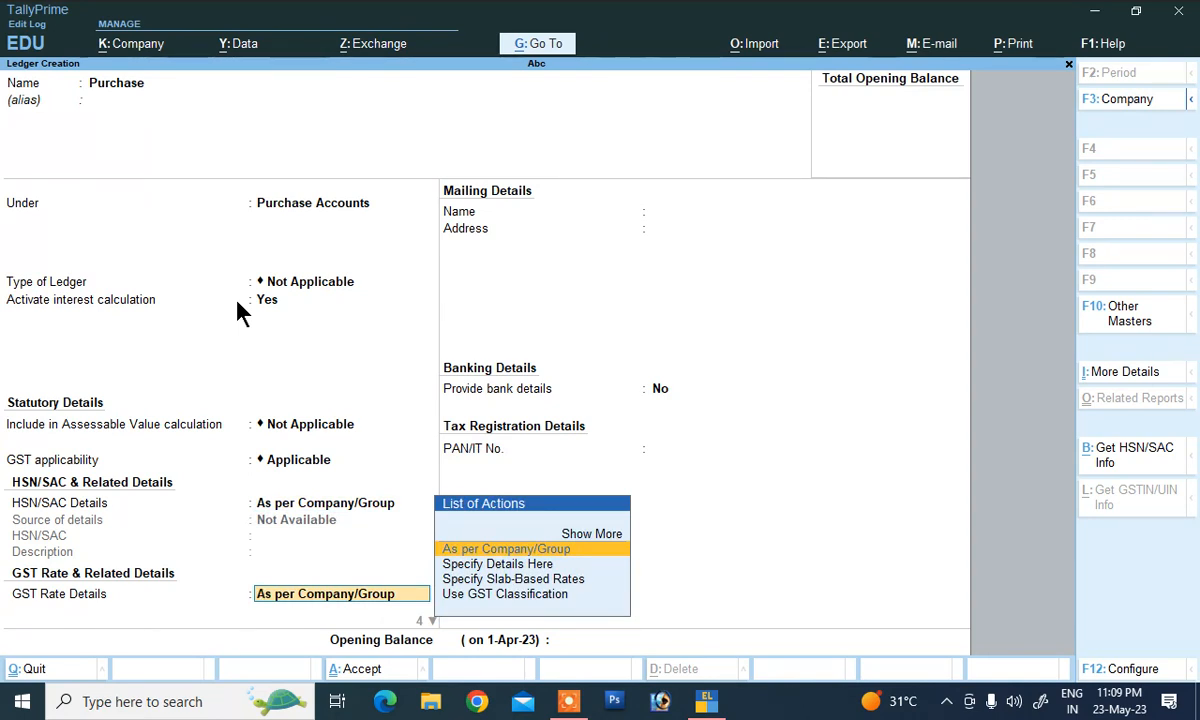
{"action": "key", "text": "Down"}
{"action": "key", "text": "Return"}
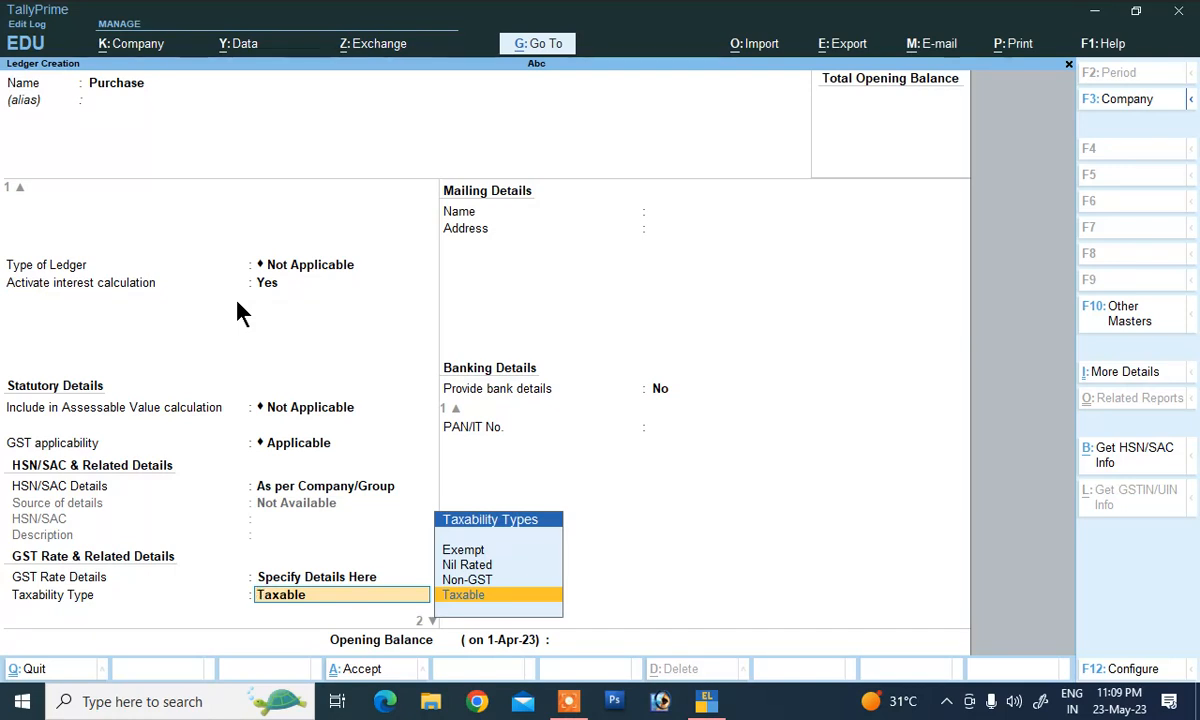
Set the Purchase ledger's taxability type to Taxable, with a GST rate of 12% and Goods as the type of supply
{"action": "key", "text": "Return"}
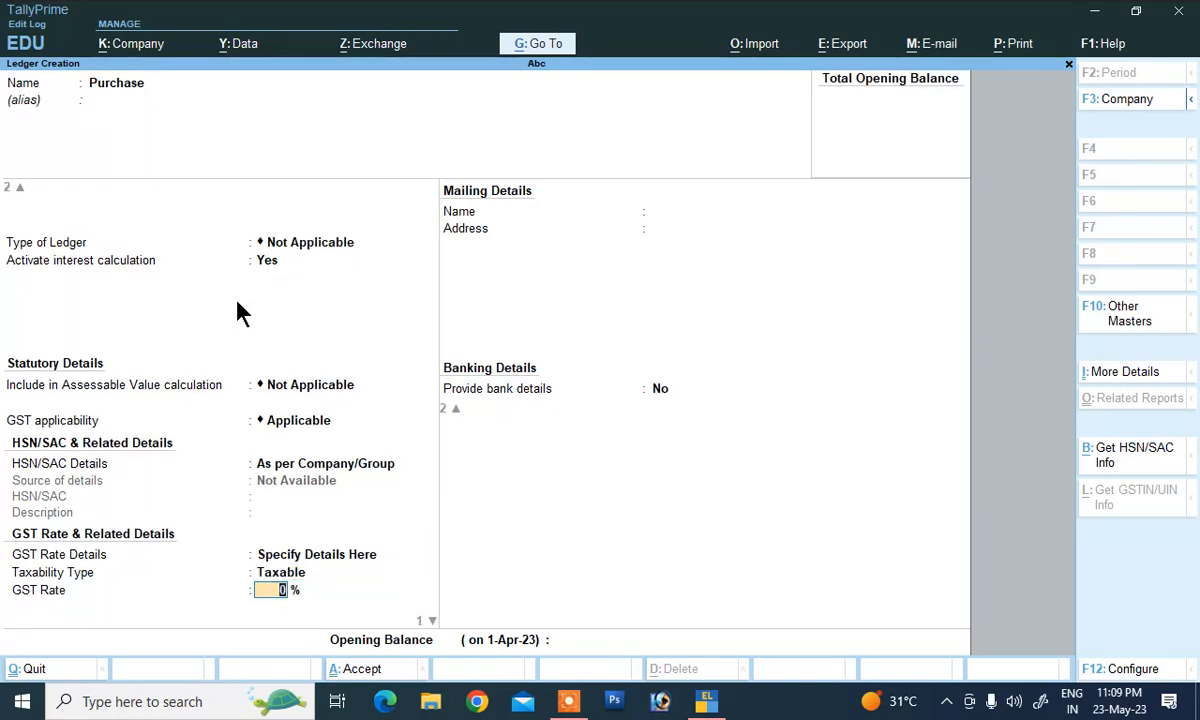
{"action": "type", "text": "13"}
{"action": "type", "text": "2"}
{"action": "key", "text": "Return"}
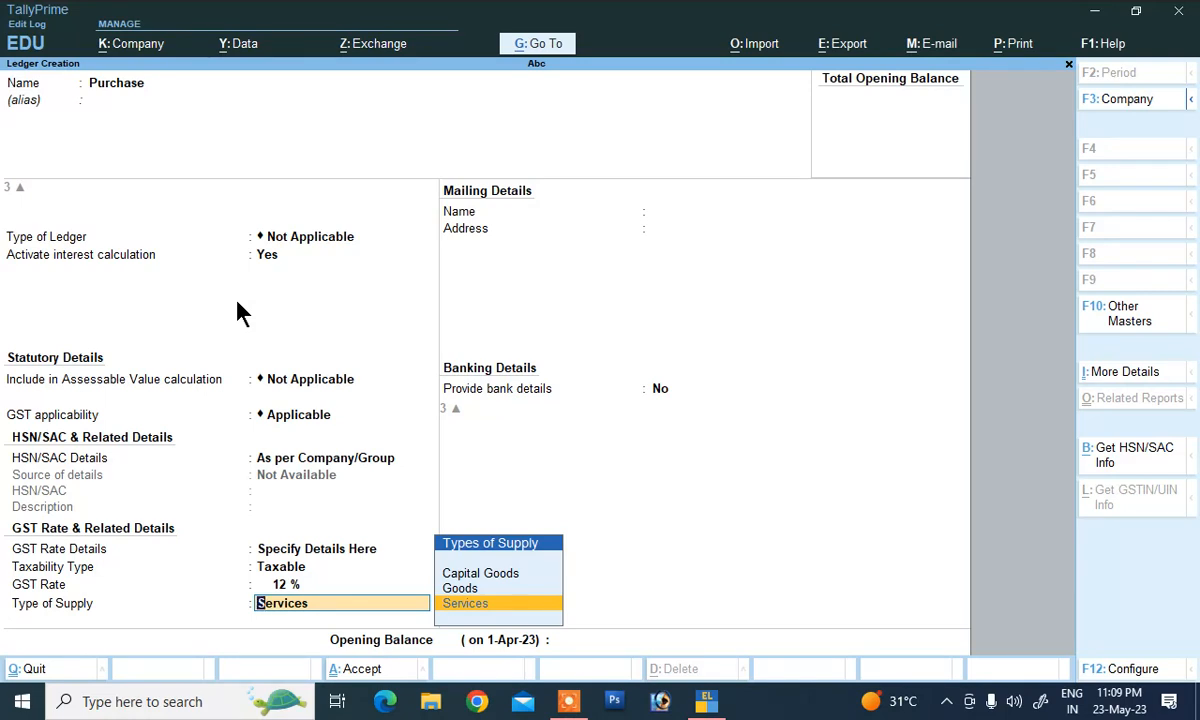
{"action": "key", "text": "Up"}
{"action": "key", "text": "Return"}
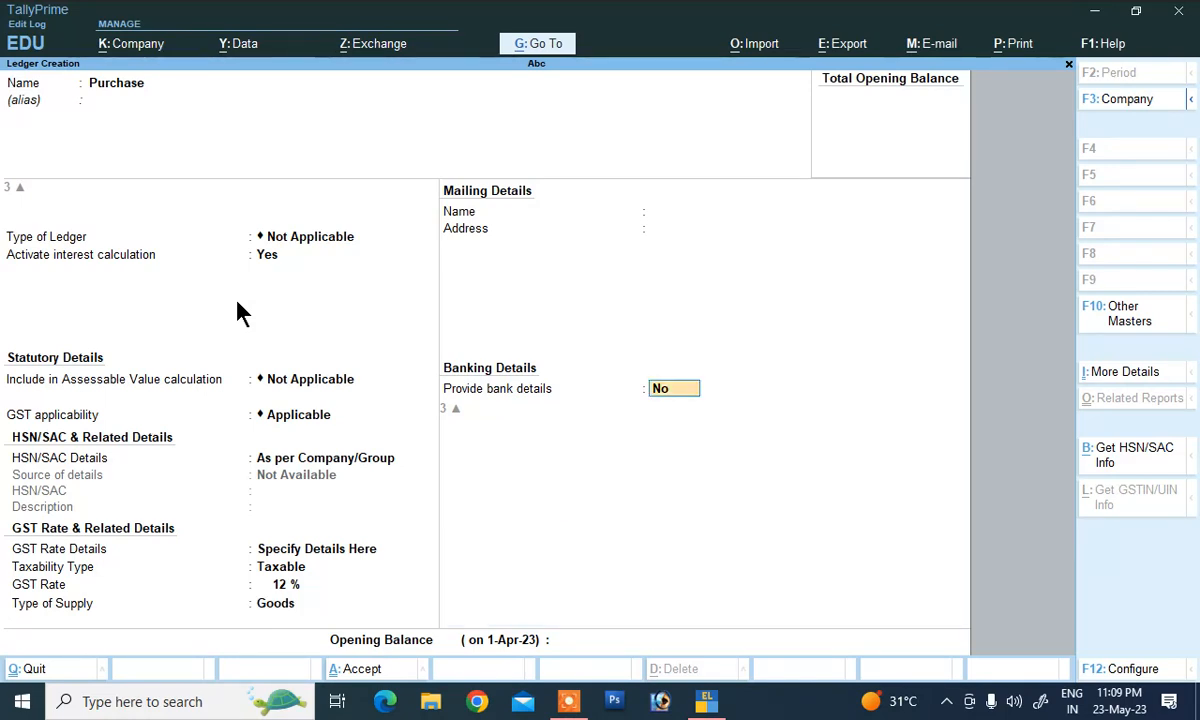
Save the Purchase ledger without bank details or an opening balance
{"action": "key", "text": "Return"}
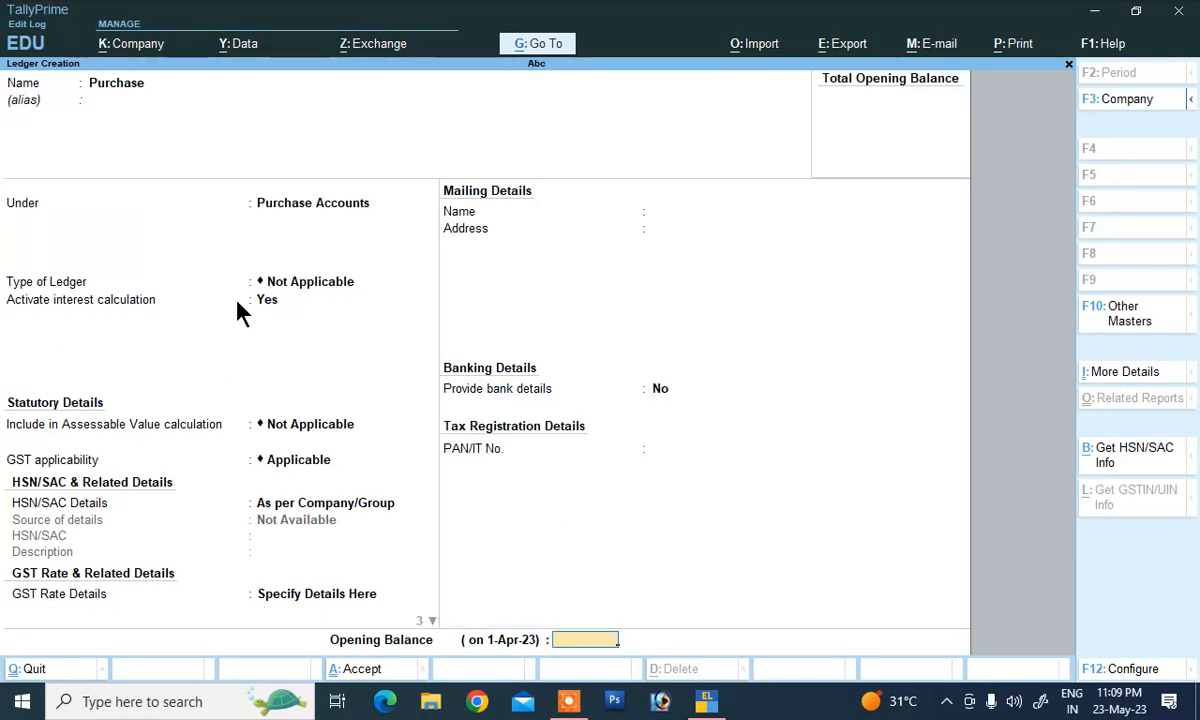
{"action": "key", "text": "Return"}
{"action": "key", "text": "Return"}
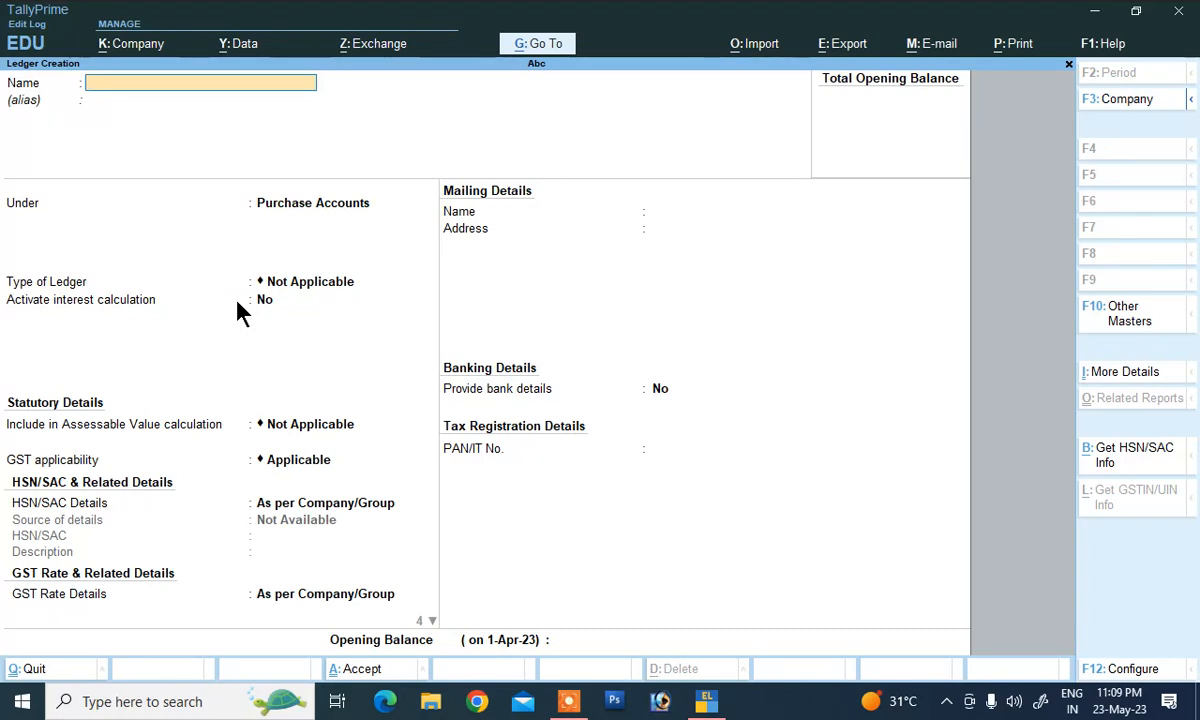
Start a new ledger named Rahul Pvt under Sundry Creditors
{"action": "type", "text": "Rahul Pvt"}
{"action": "key", "text": "Return"}
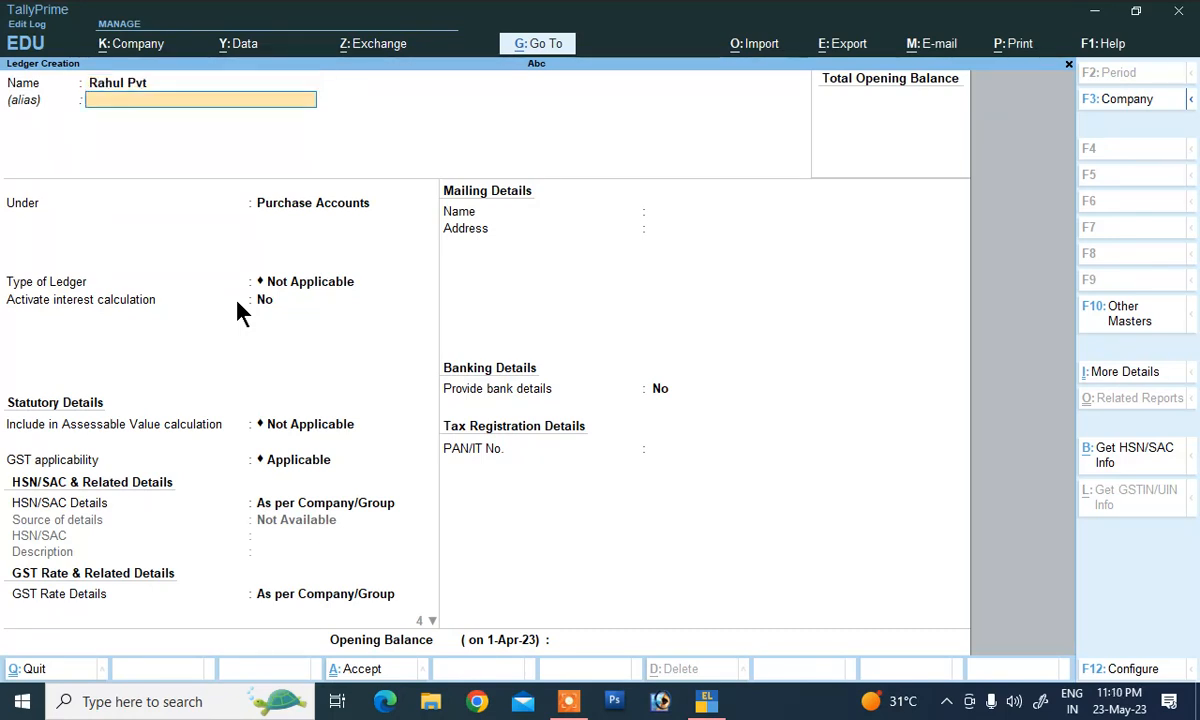
{"action": "key", "text": "Return"}
{"action": "type", "text": "S"}
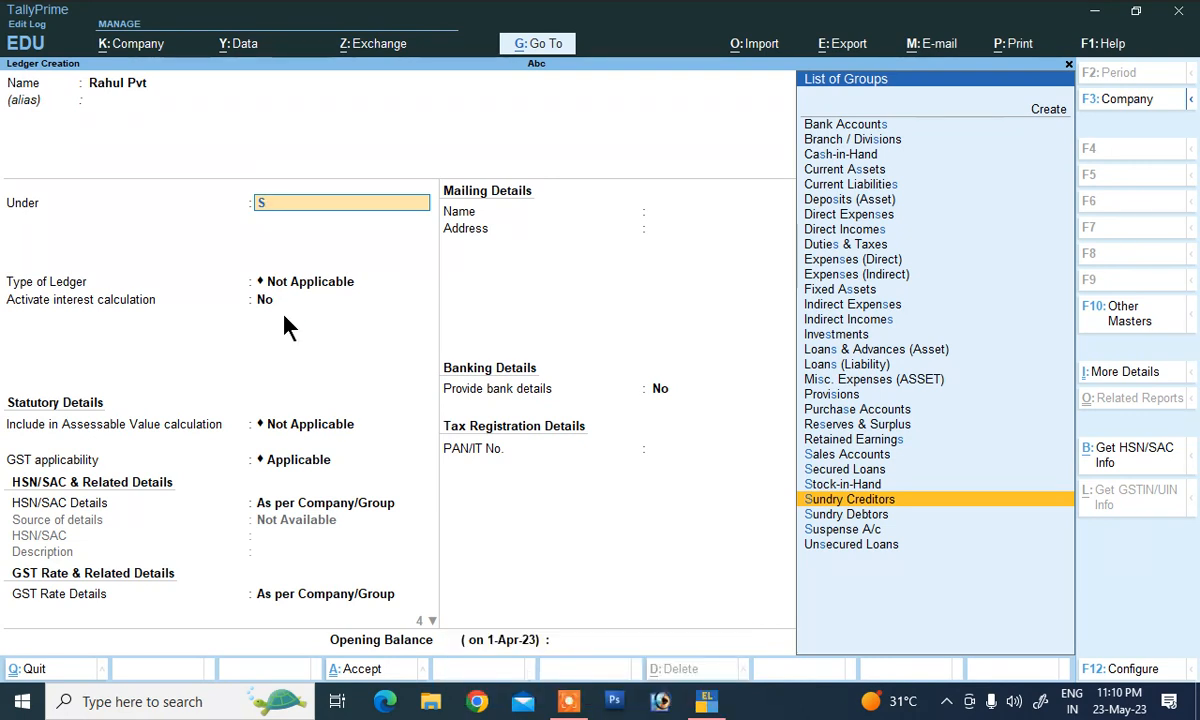
{"action": "key", "text": "Return"}
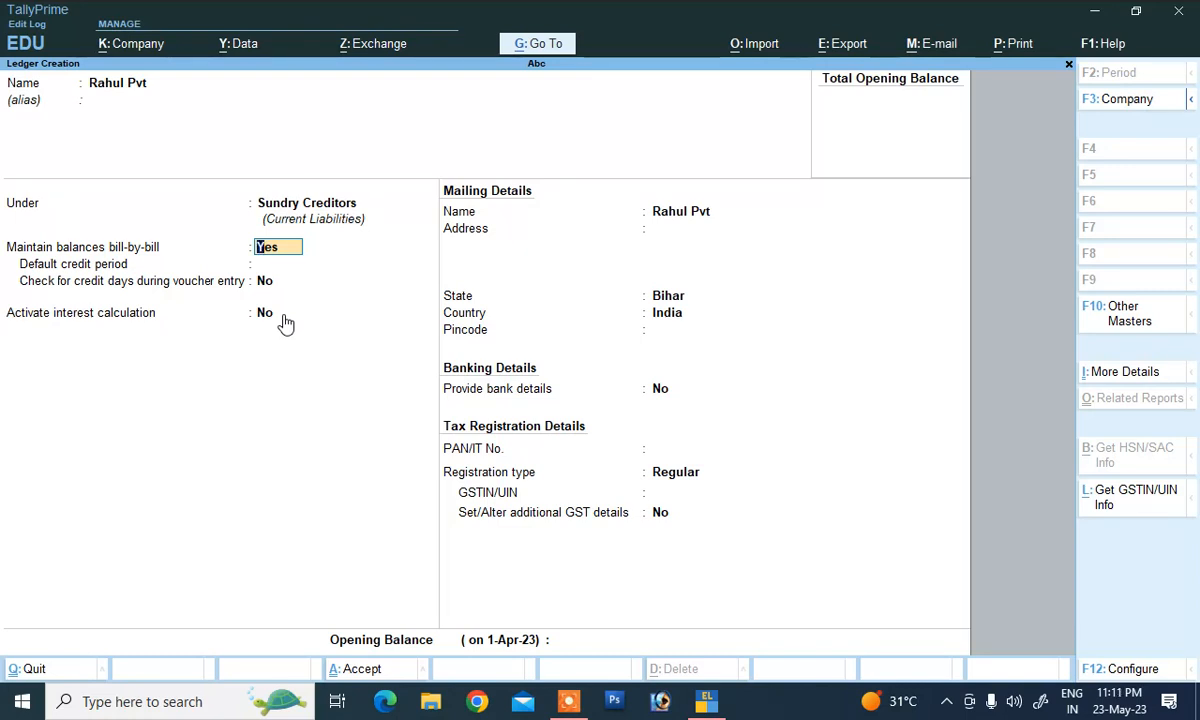
Keep bill-by-bill balances enabled for Rahul Pvt with no default credit period or credit-day check, and activate interest calculation
{"action": "key", "text": "Return"}
{"action": "key", "text": "Return"}
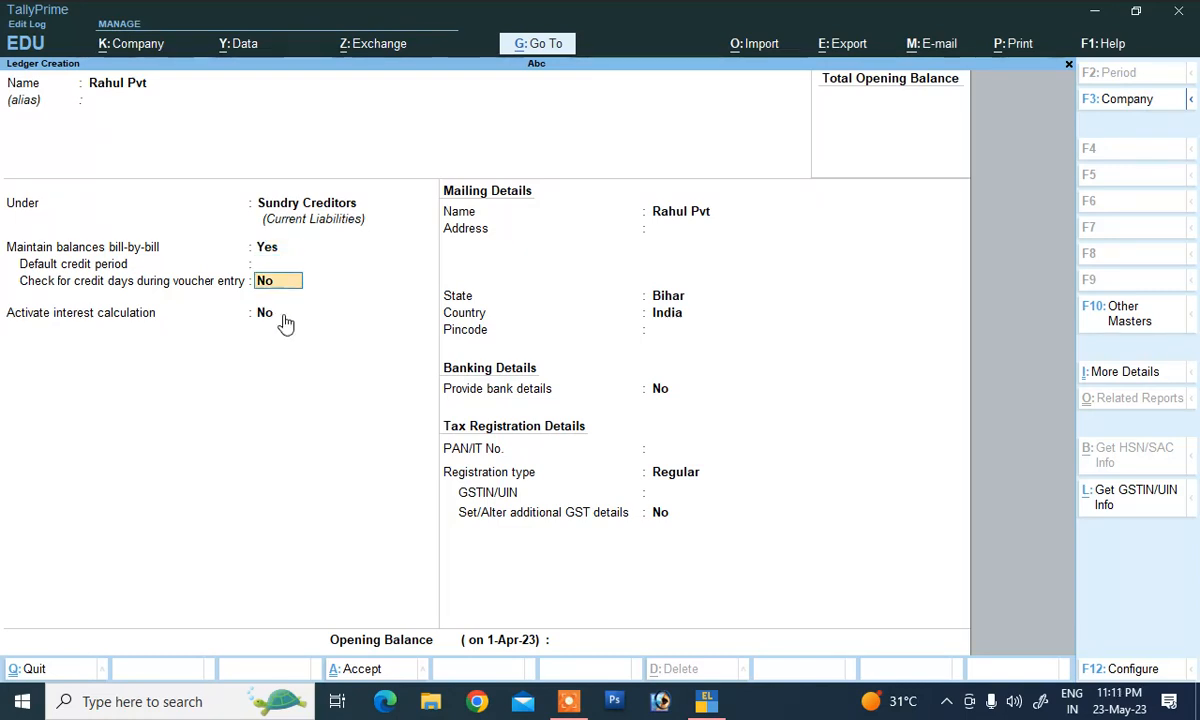
{"action": "key", "text": "Return"}
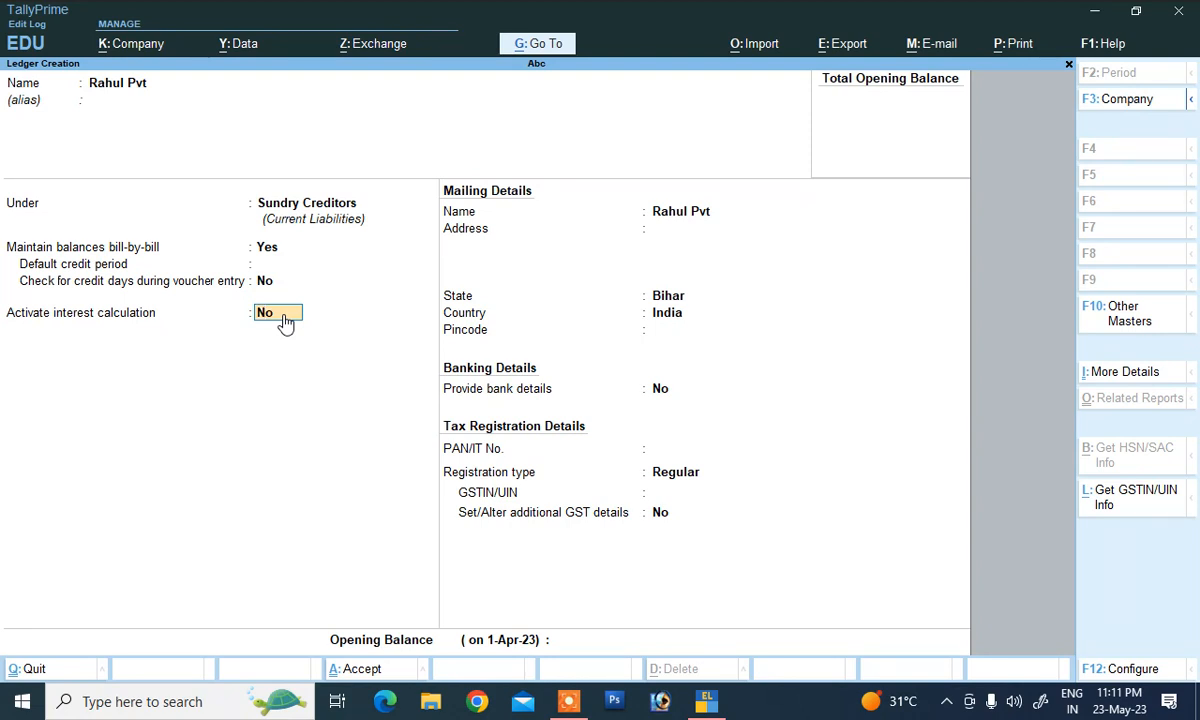
{"action": "type", "text": "y"}
{"action": "key", "text": "Return"}
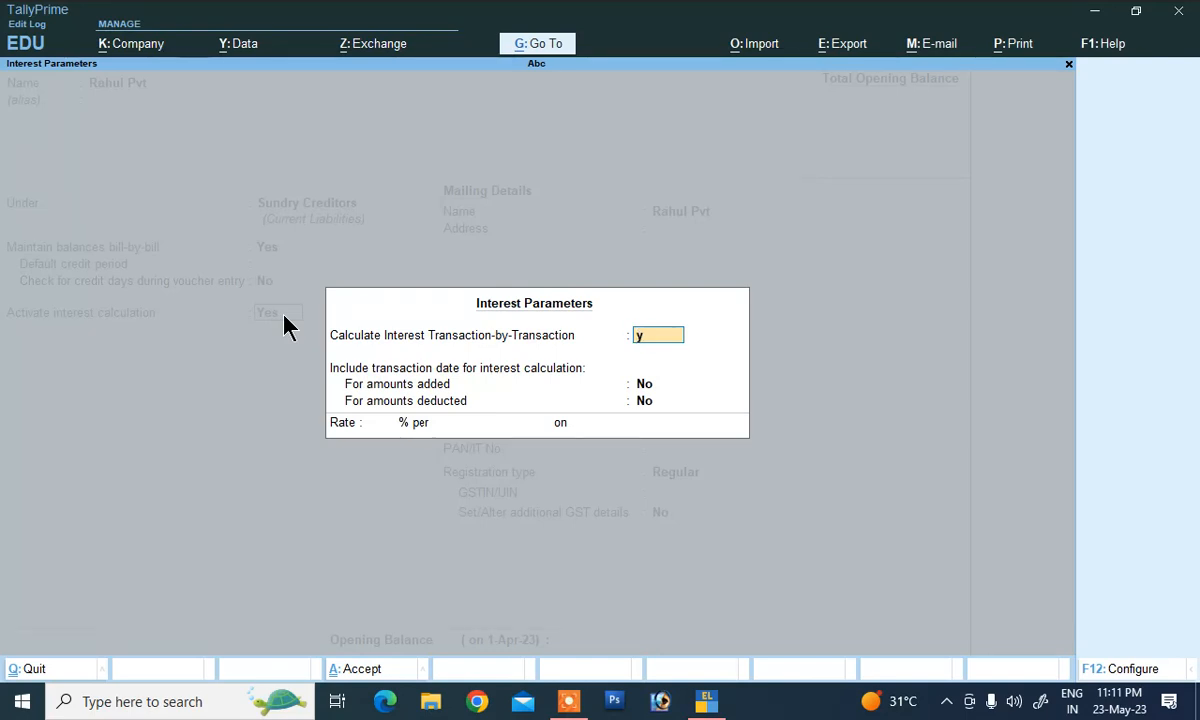
Set Rahul Pvt's interest to transaction-by-transaction with parameter override, including the transaction date for both amounts added and amounts deducted
{"action": "type", "text": "y"}
{"action": "key", "text": "Return"}
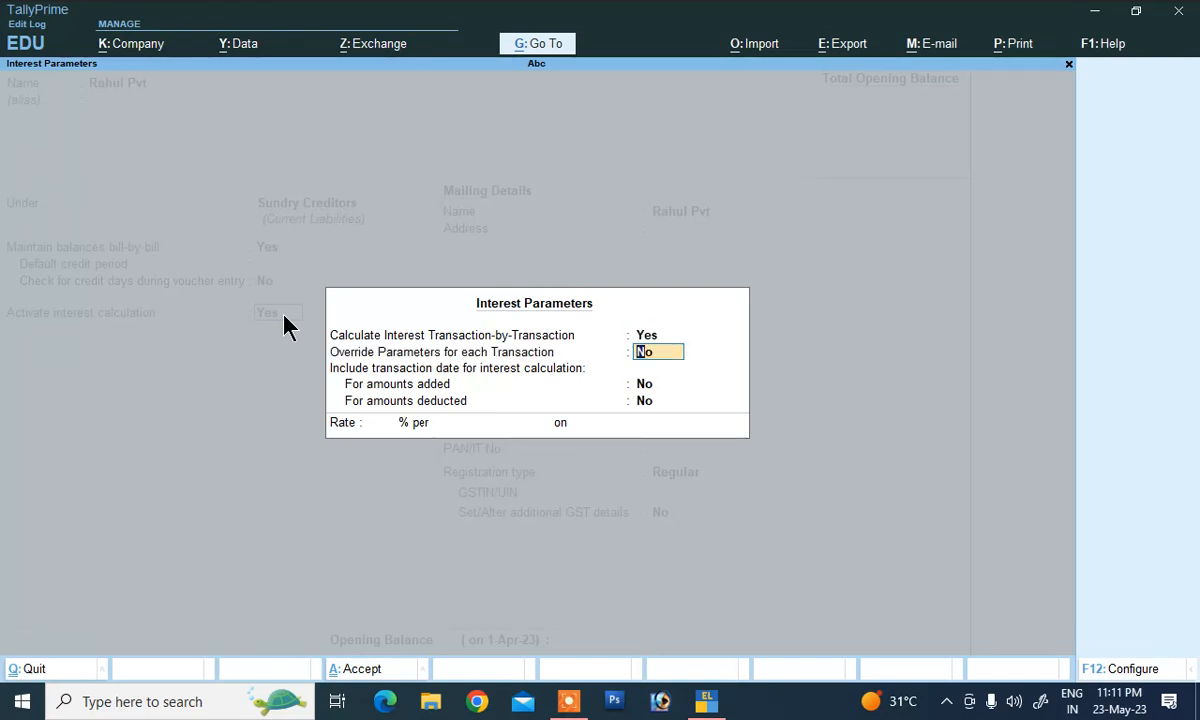
{"action": "type", "text": "y"}
{"action": "key", "text": "Return"}
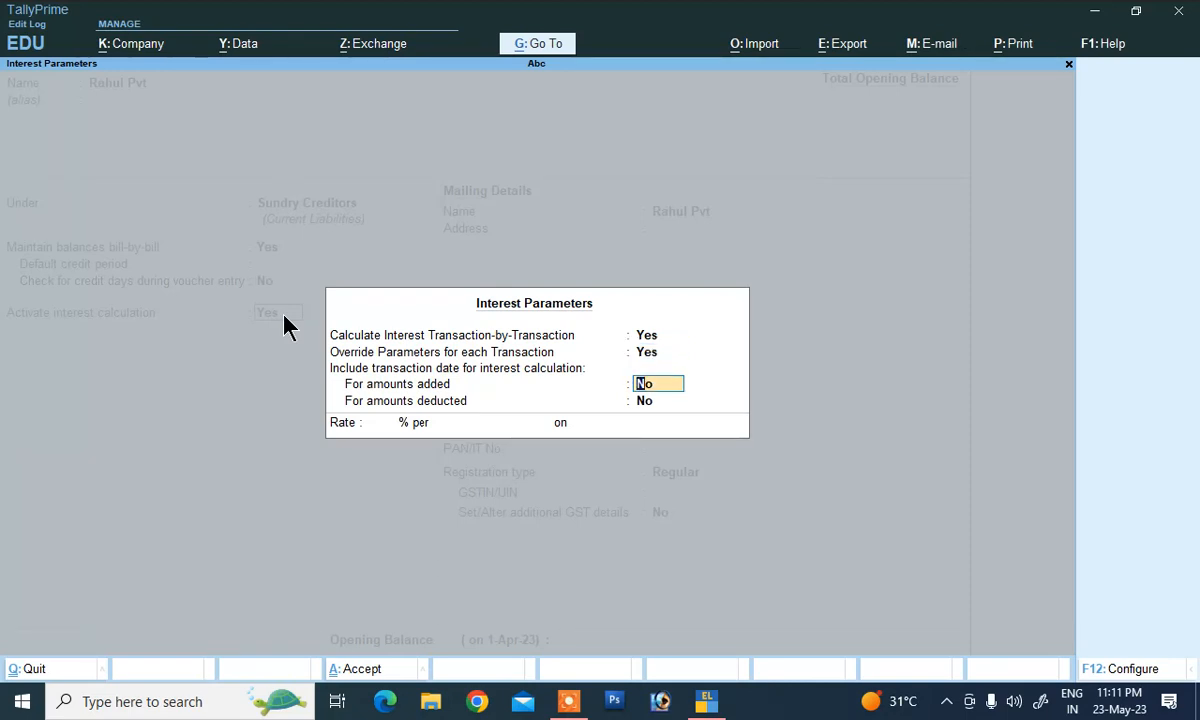
{"action": "type", "text": "y"}
{"action": "key", "text": "Return"}
{"action": "key", "text": "Return"}
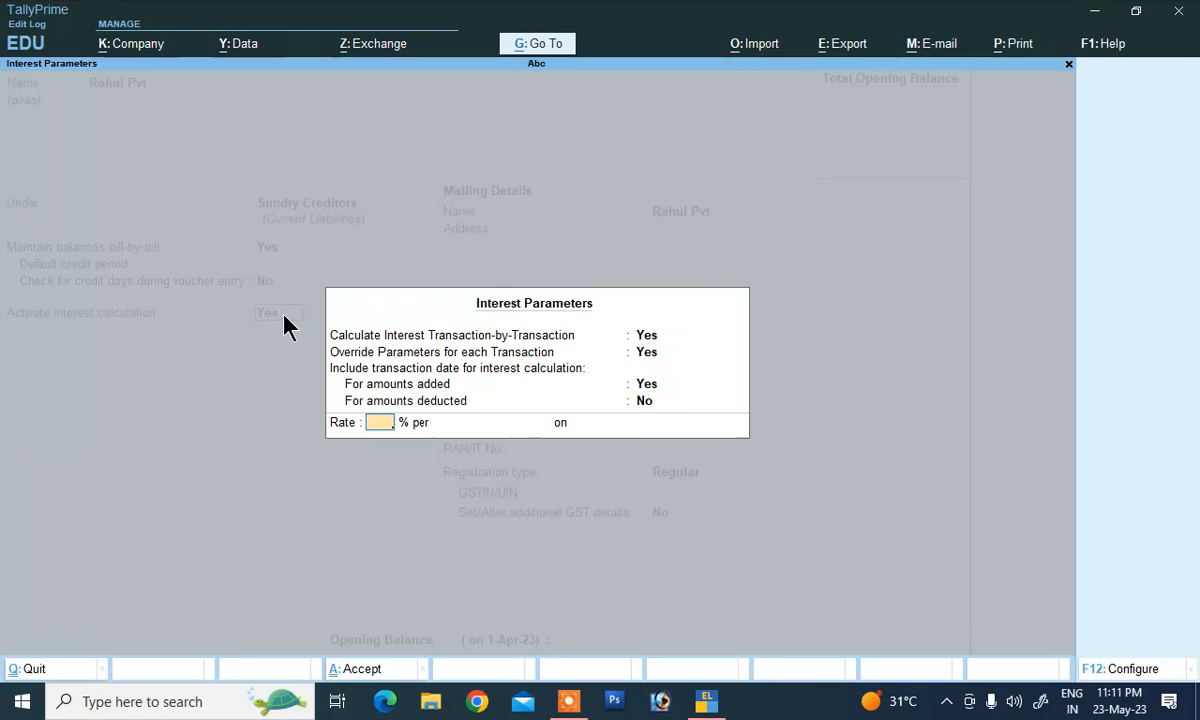
{"action": "key", "text": "BackSpace"}
{"action": "type", "text": "y"}
{"action": "key", "text": "Return"}
Set Rahul Pvt's interest rate to 15% per 365-Day Year and accept the default interest balances option
{"action": "type", "text": "15"}
{"action": "key", "text": "Return"}
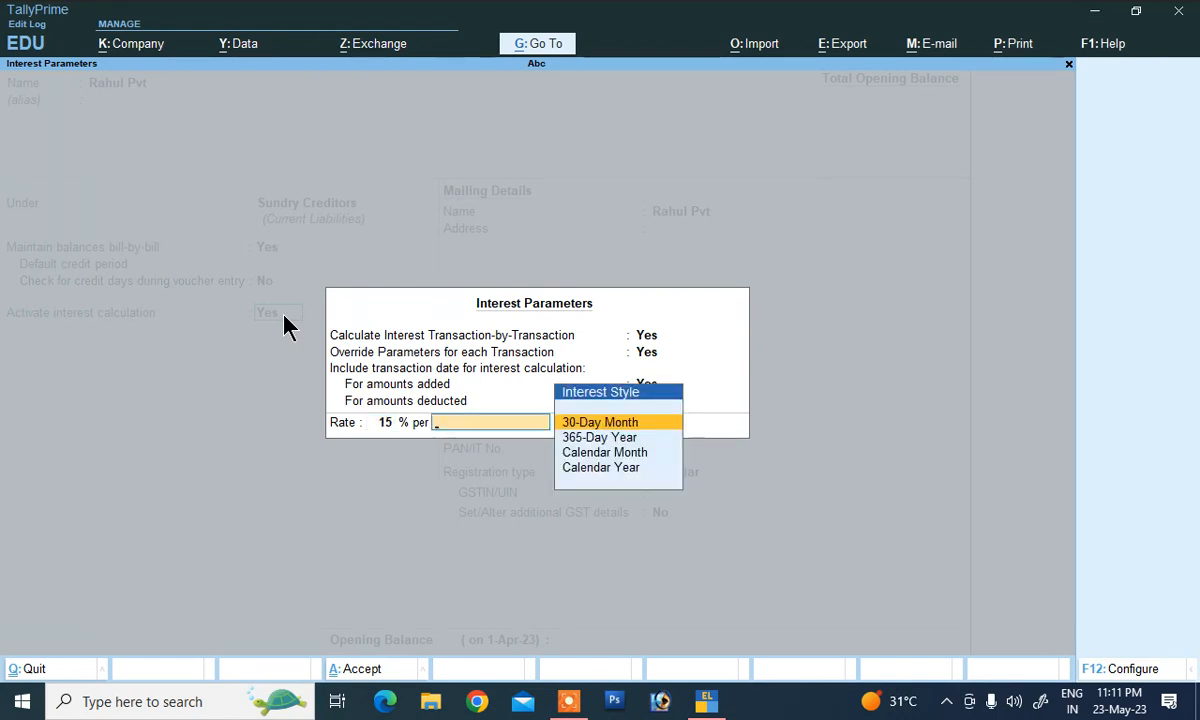
{"action": "key", "text": "Down"}
{"action": "key", "text": "Down"}
{"action": "key", "text": "Up"}
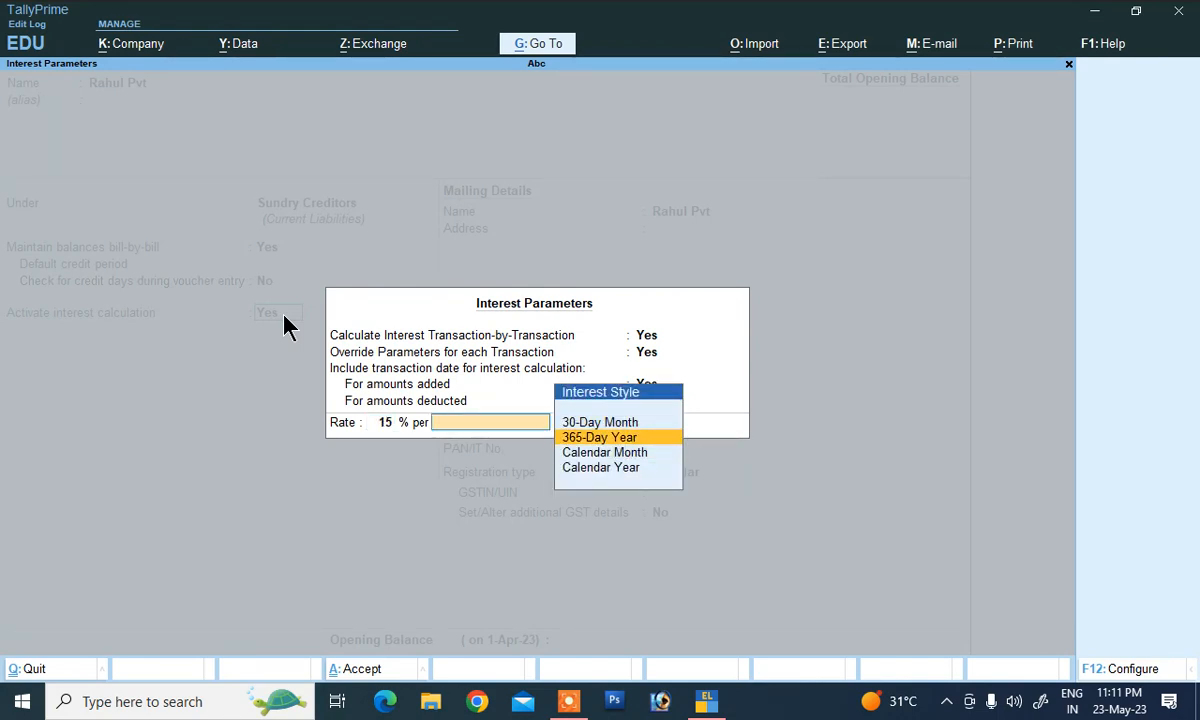
{"action": "key", "text": "Return"}
{"action": "key", "text": "Return"}
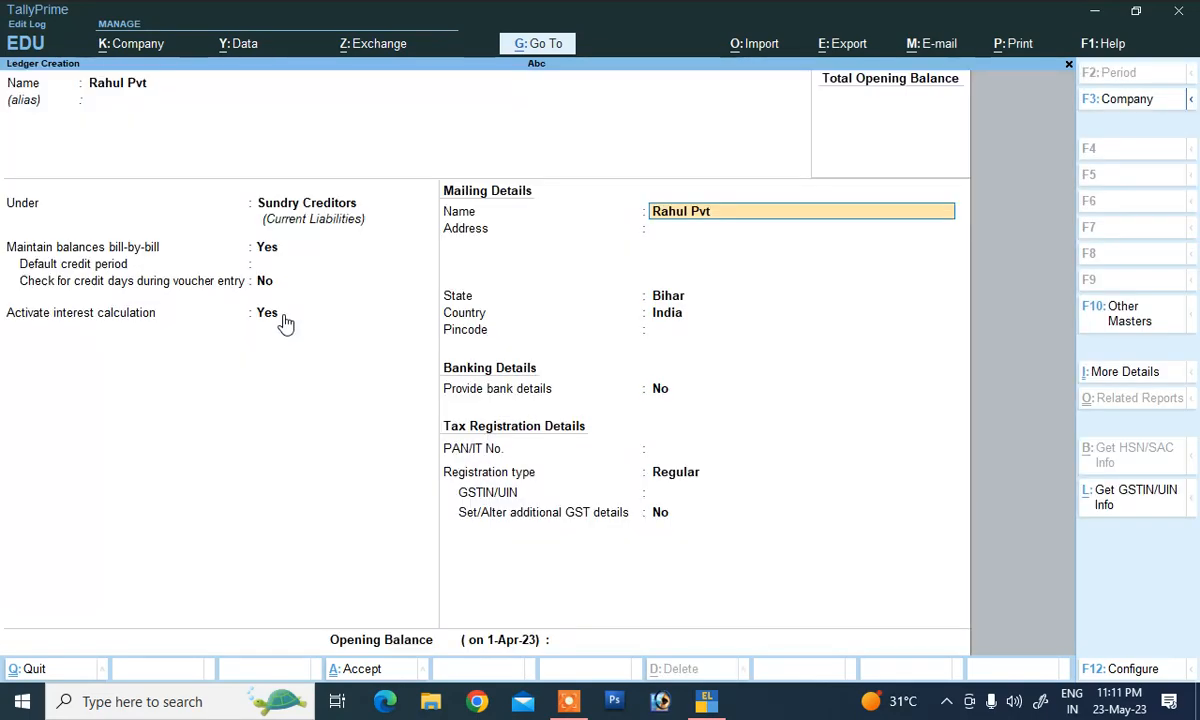
Keep Rahul Pvt's mailing details with state Bihar and country India, leaving address, pincode, bank details and PAN unfilled
{"action": "key", "text": "Return"}
{"action": "key", "text": "Return"}
{"action": "key", "text": "Return"}
{"action": "key", "text": "Return"}
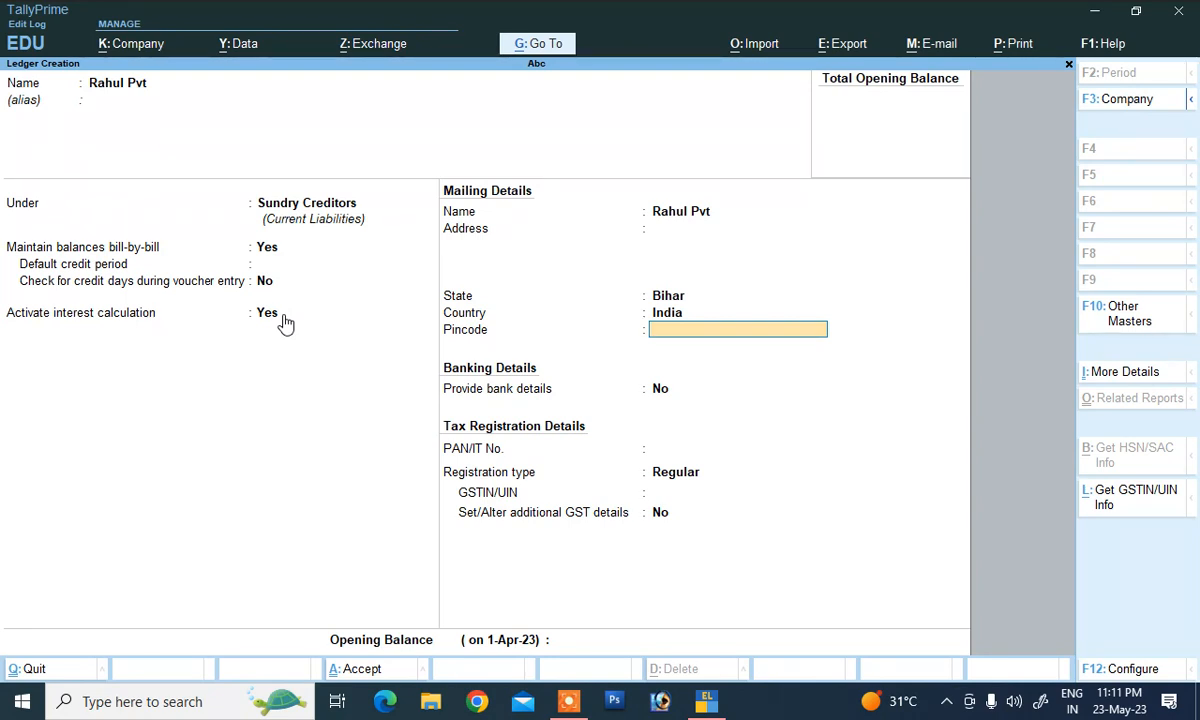
{"action": "key", "text": "Return"}
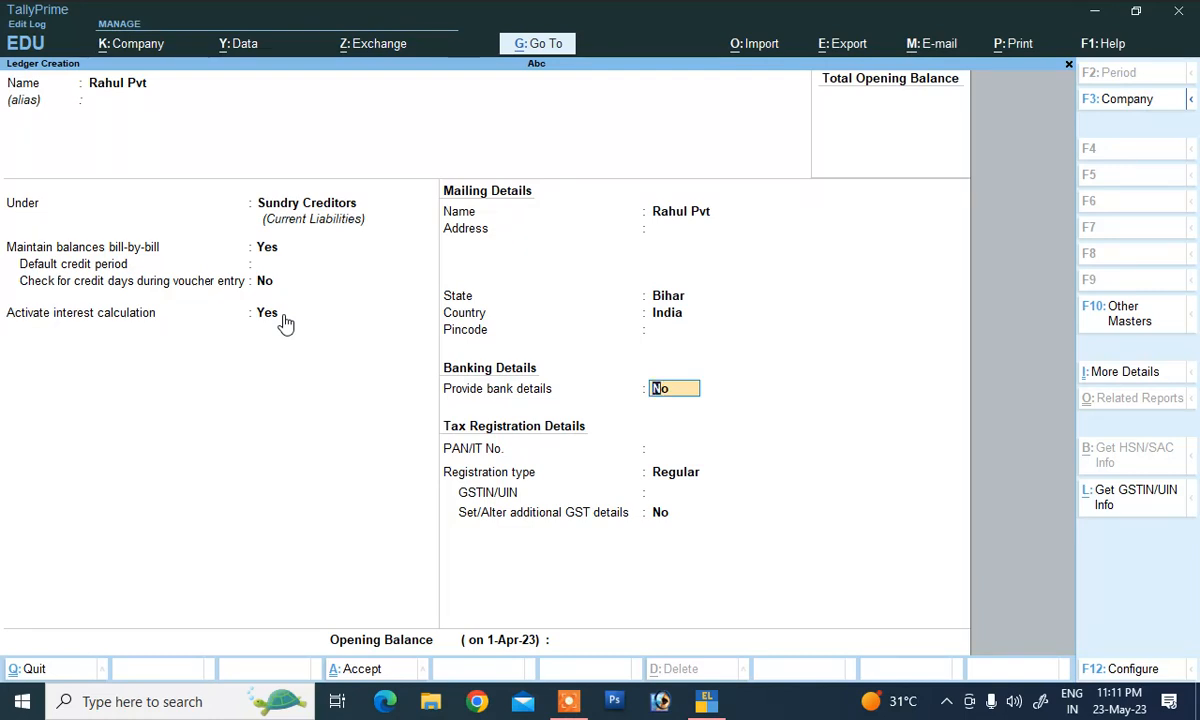
{"action": "key", "text": "Return"}
{"action": "key", "text": "Return"}
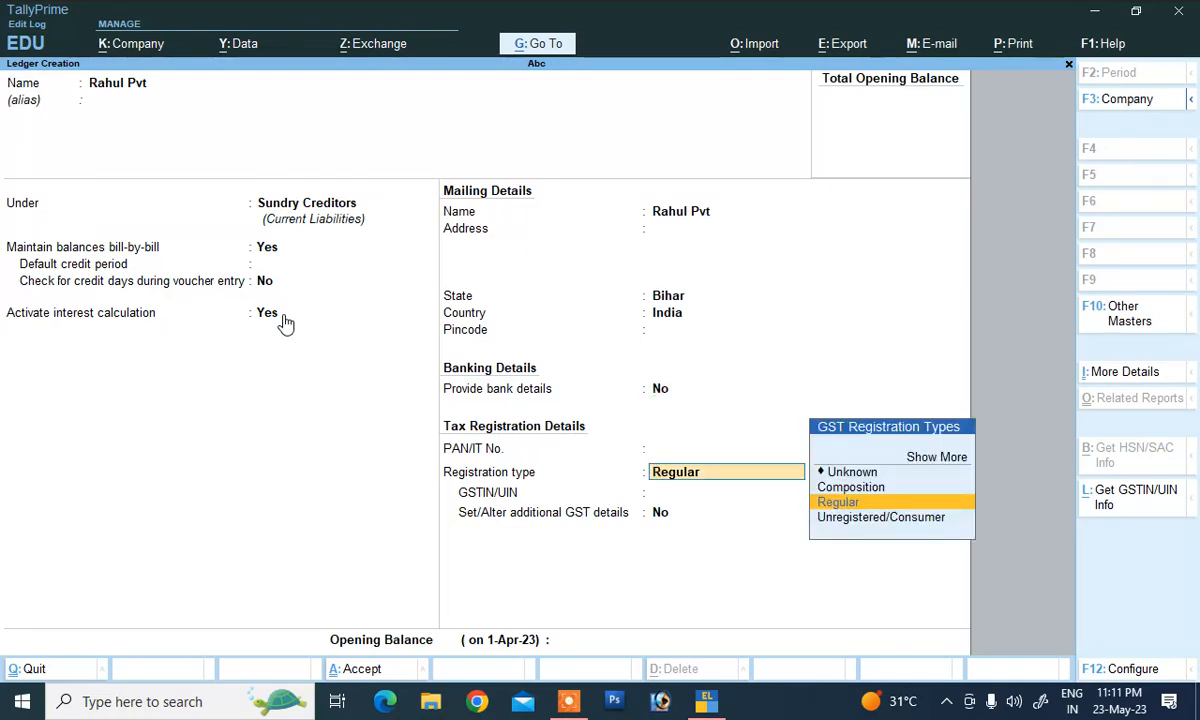
Keep Rahul Pvt's registration type as Regular, enter the GSTIN/UIN, and save the ledger without additional GST details or an opening balance
{"action": "key", "text": "Return"}
{"action": "type", "text": "FD5F4D5F"}
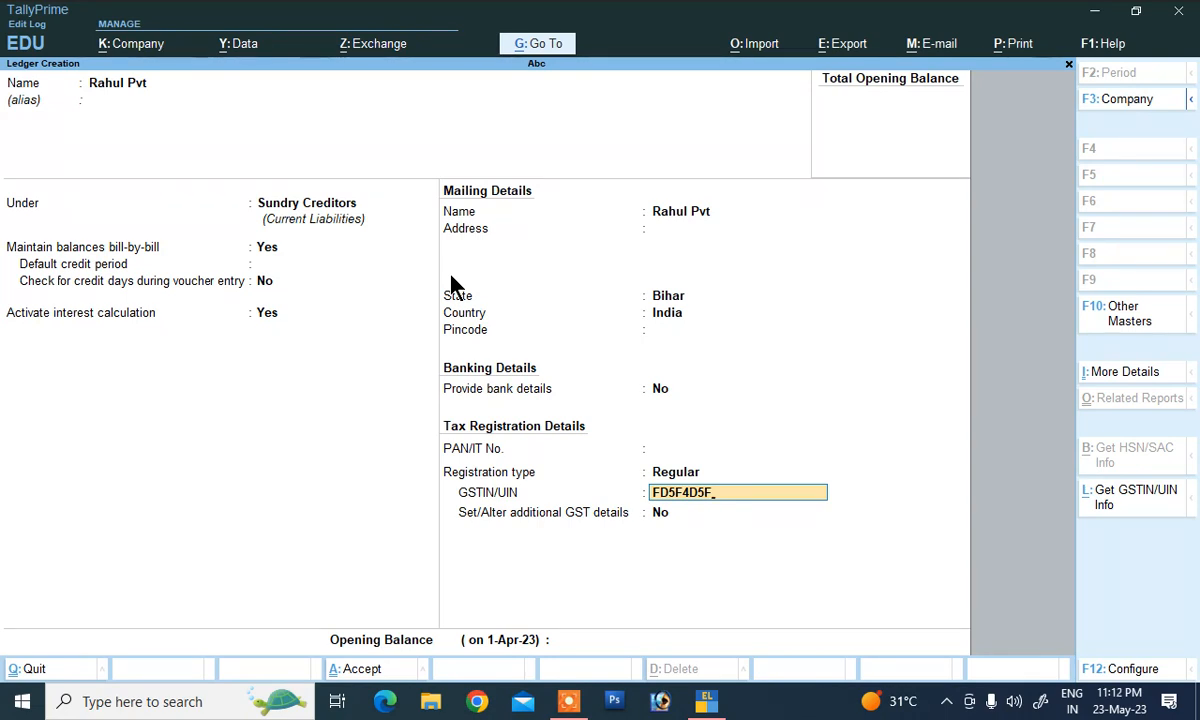
{"action": "key", "text": "Return"}
{"action": "key", "text": "Return"}
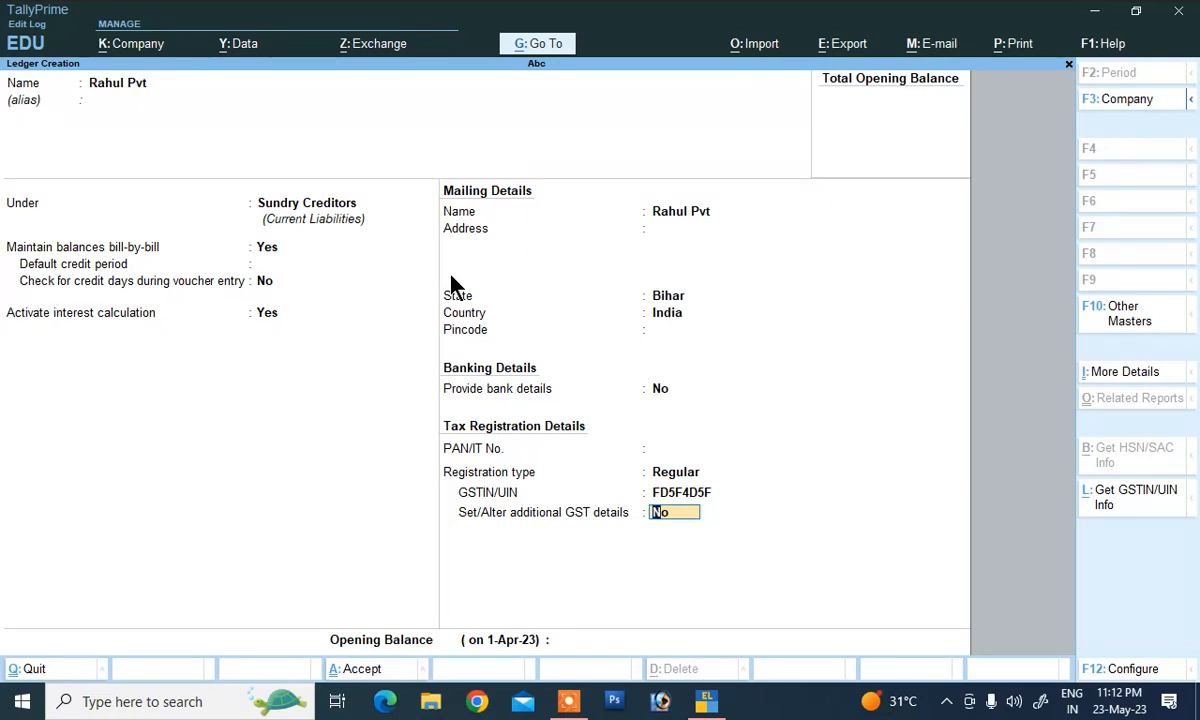
{"action": "key", "text": "Return"}
{"action": "key", "text": "Return"}
{"action": "key", "text": "Return"}
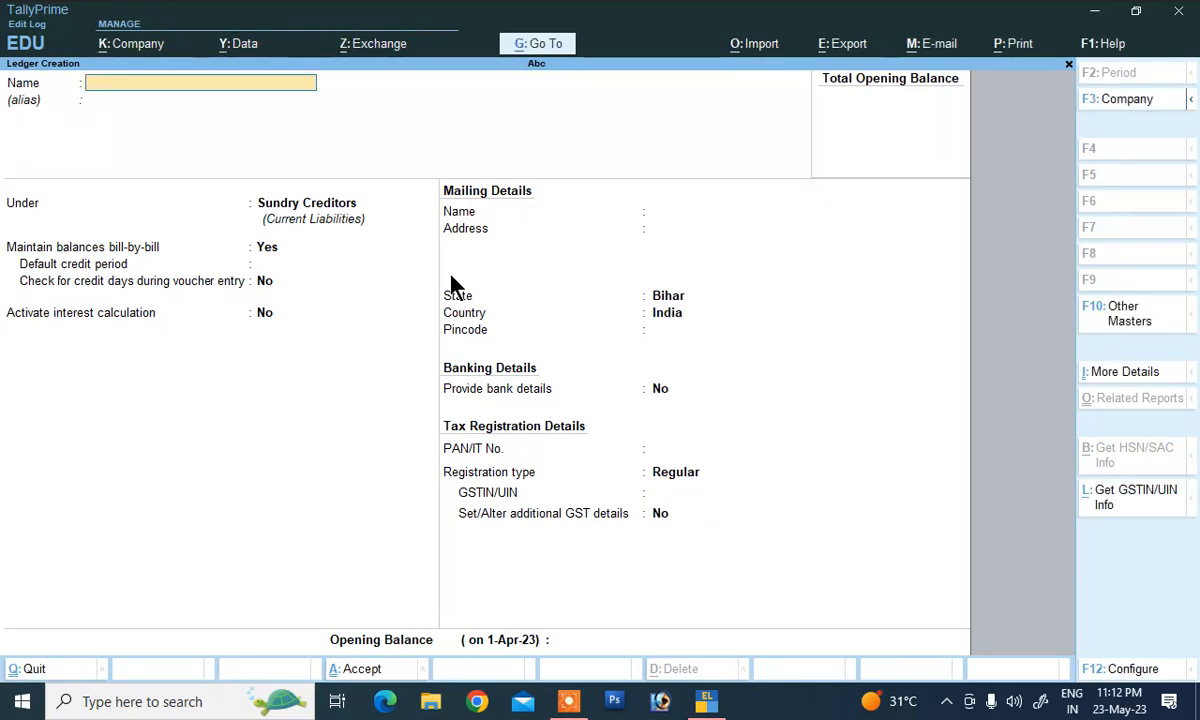
Start a new ledger with the customer's name and no alias, grouped under Sundry Debtors
{"action": "type", "text": "Anil"}
{"action": "key", "text": "Return"}
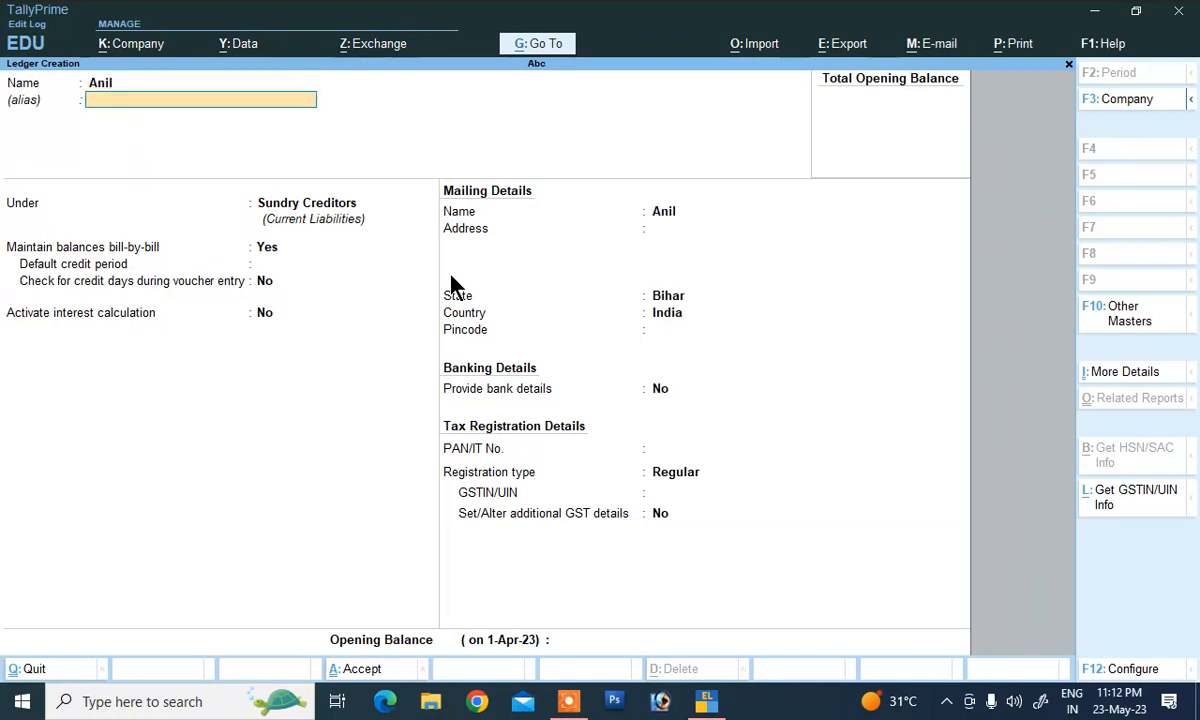
{"action": "key", "text": "Return"}
{"action": "type", "text": "S"}
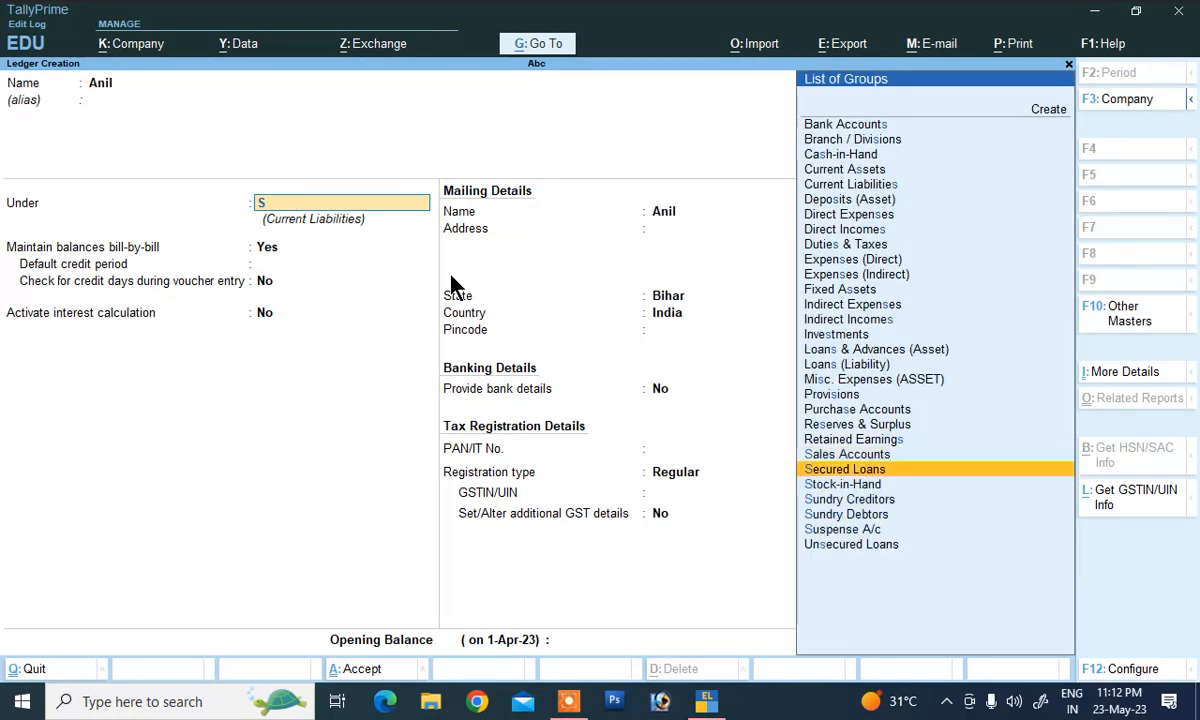
{"action": "key", "text": "Down"}
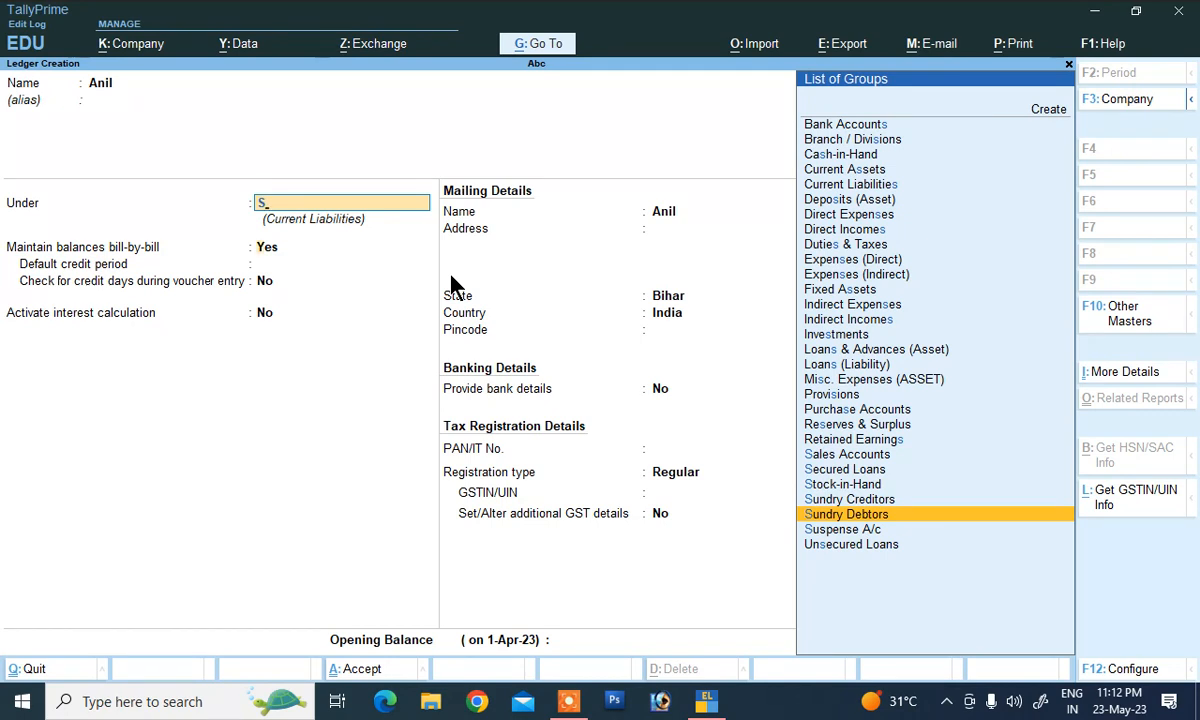
{"action": "key", "text": "Return"}
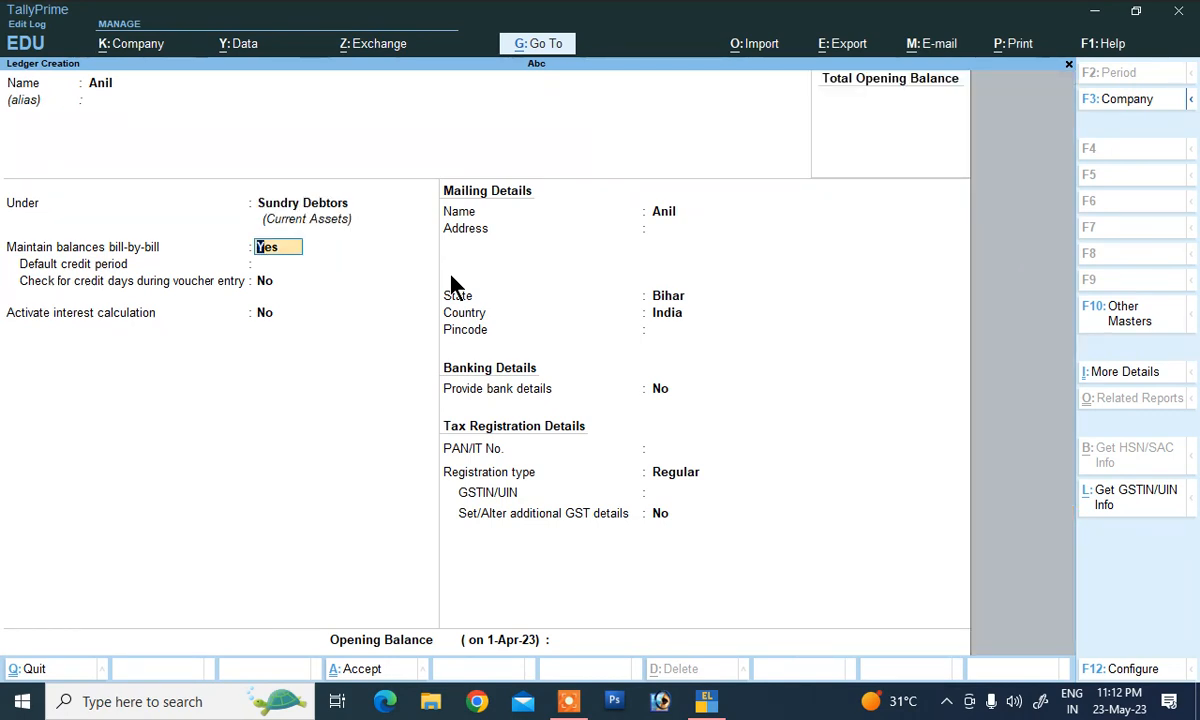
Keep the customer ledger's bill-by-bill and credit period defaults, and activate interest calculation
{"action": "key", "text": "Return"}
{"action": "key", "text": "Return"}
{"action": "key", "text": "Return"}
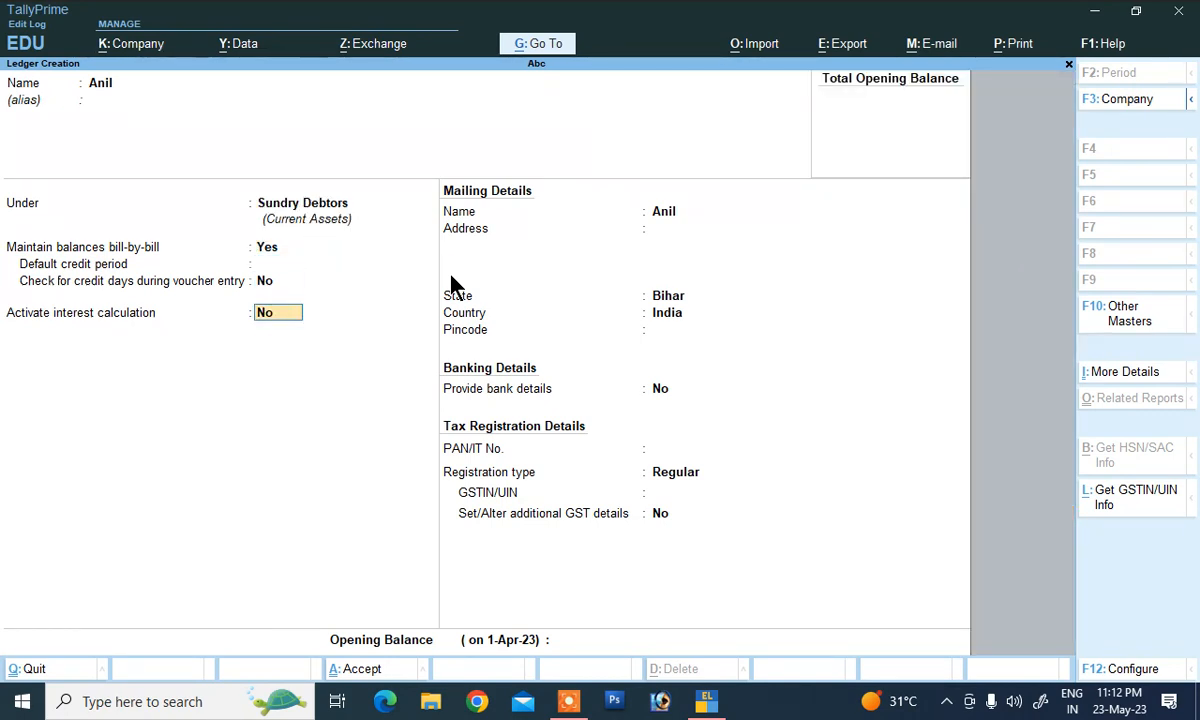
{"action": "key", "text": "y"}
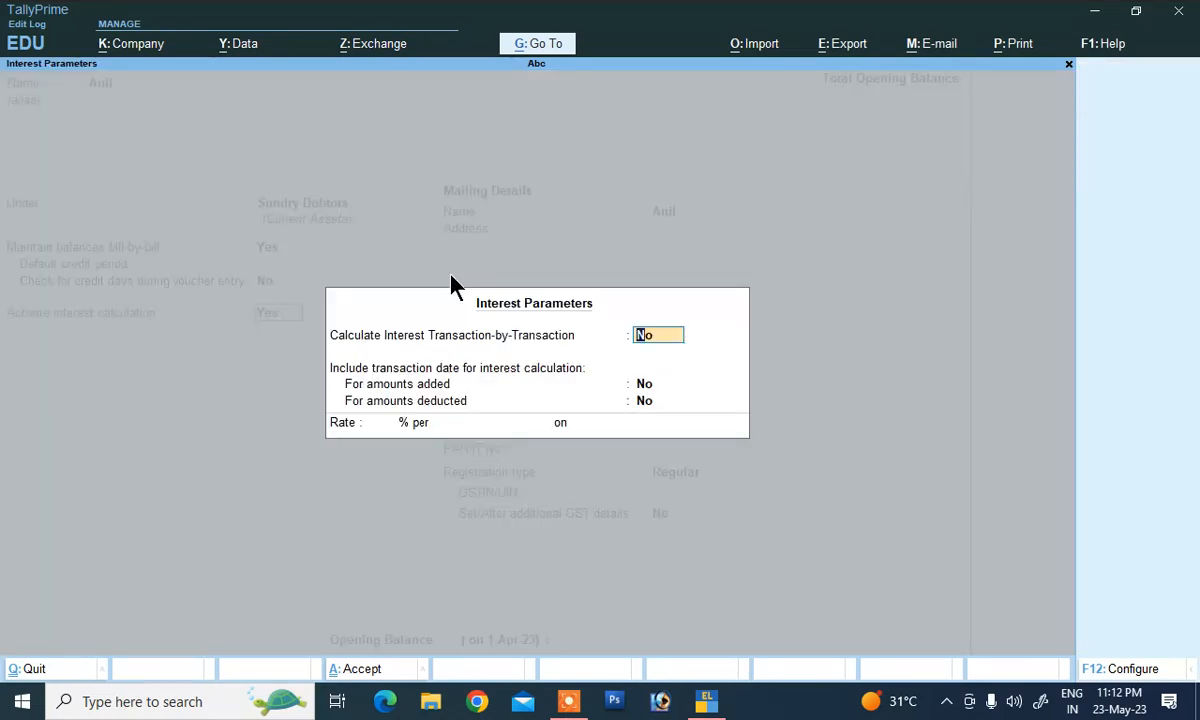
Enable transaction-by-transaction interest and parameter override for the customer, including the transaction date for amounts added and deducted
{"action": "type", "text": "y"}
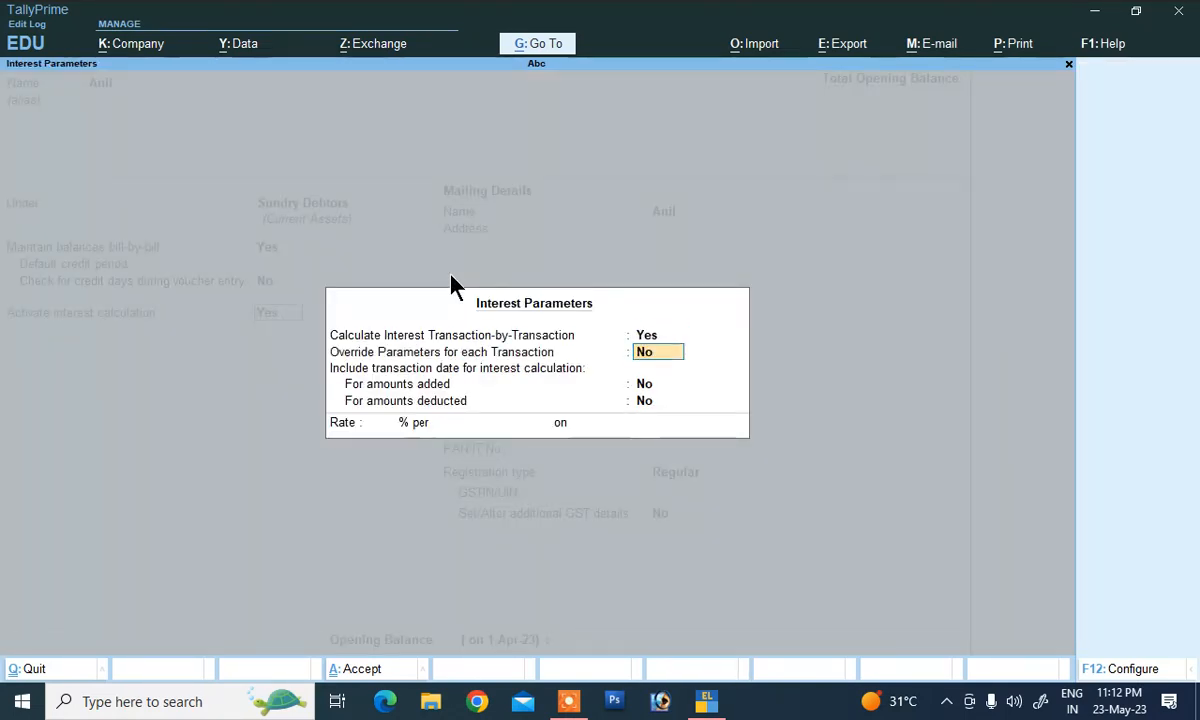
{"action": "type", "text": "y"}
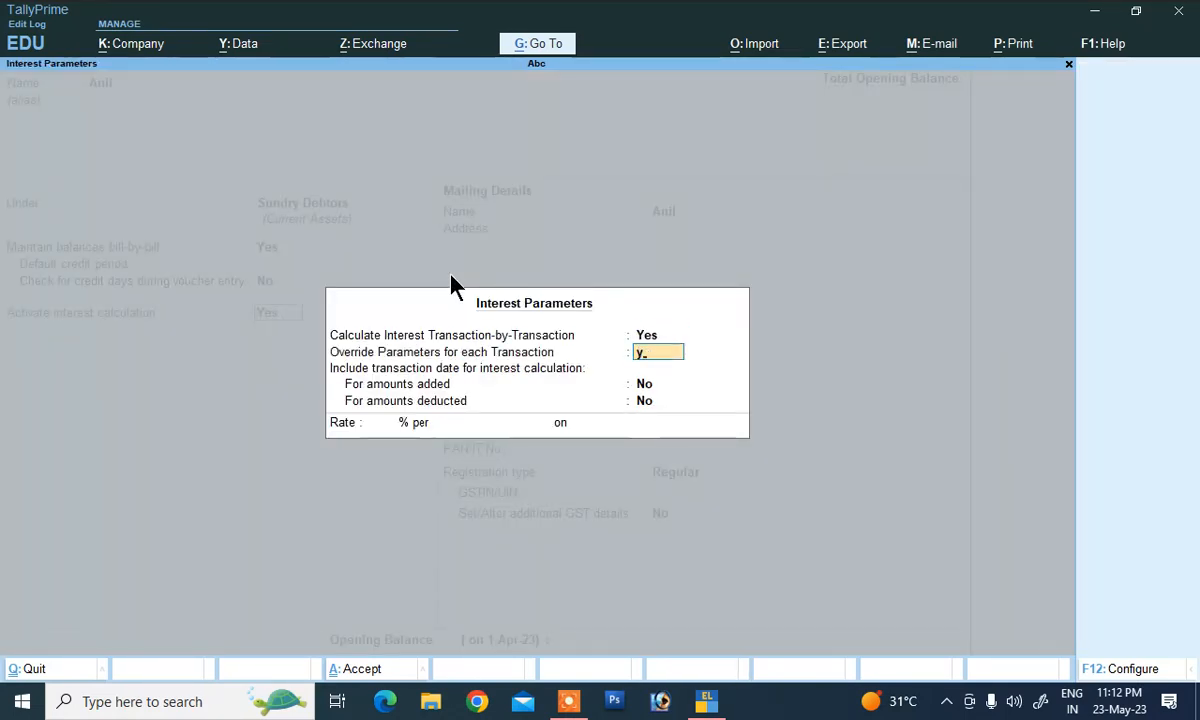
{"action": "key", "text": "Return"}
{"action": "type", "text": "y"}
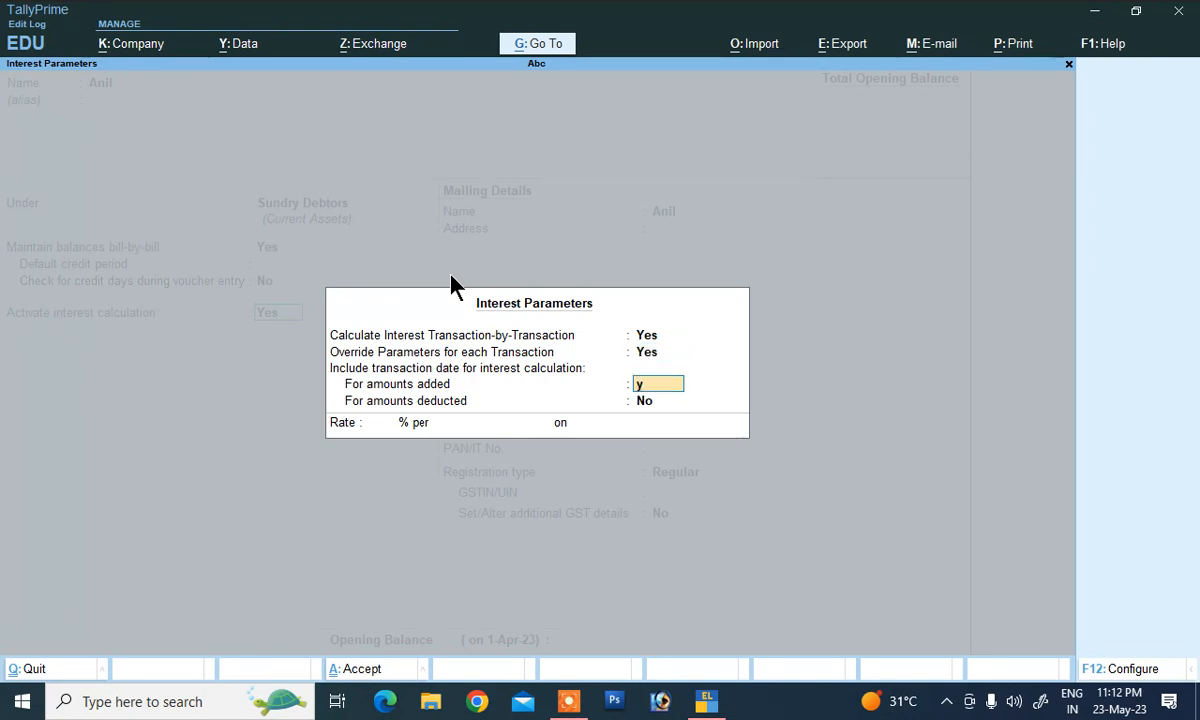
{"action": "key", "text": "Return"}
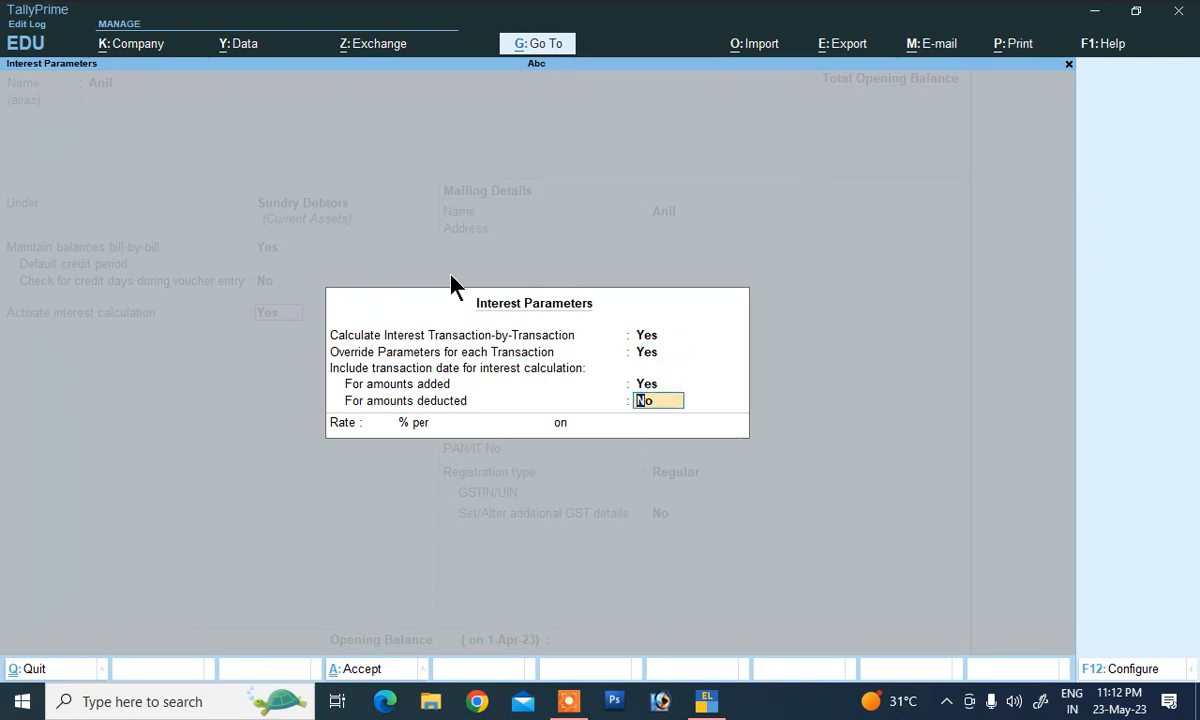
{"action": "type", "text": "y"}
{"action": "key", "text": "Return"}
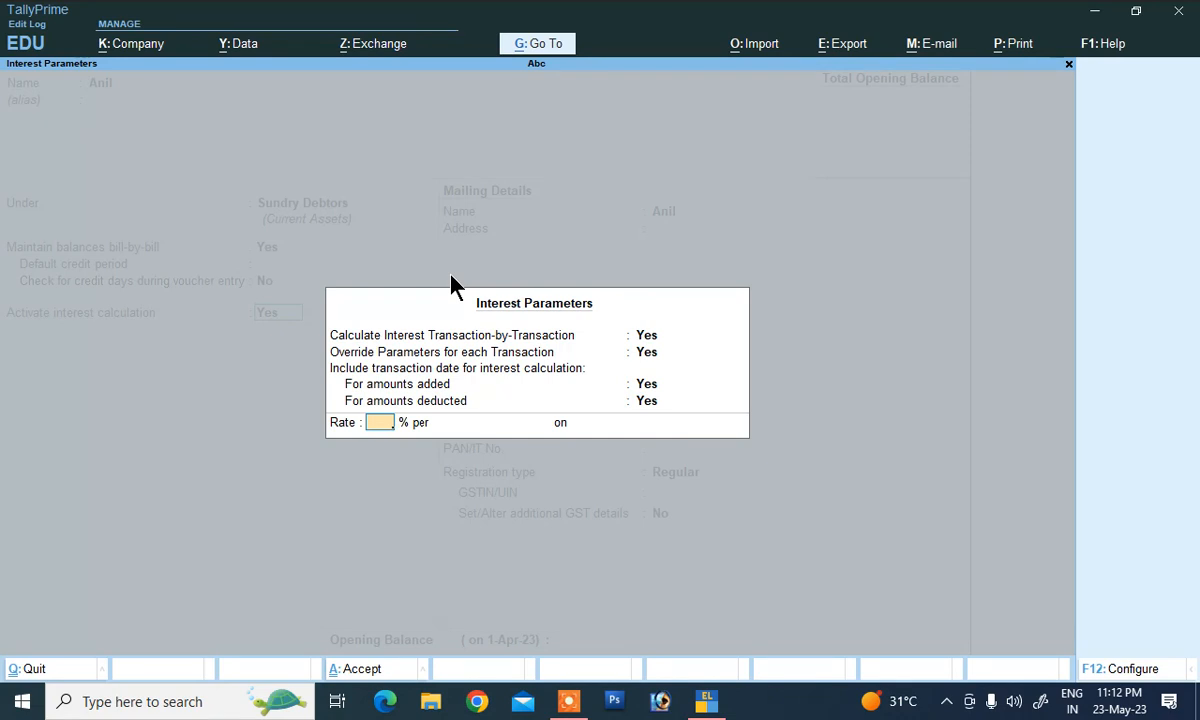
Set the customer's interest rate to 15% per 365-Day Year on All Balances
{"action": "type", "text": "15"}
{"action": "key", "text": "Return"}
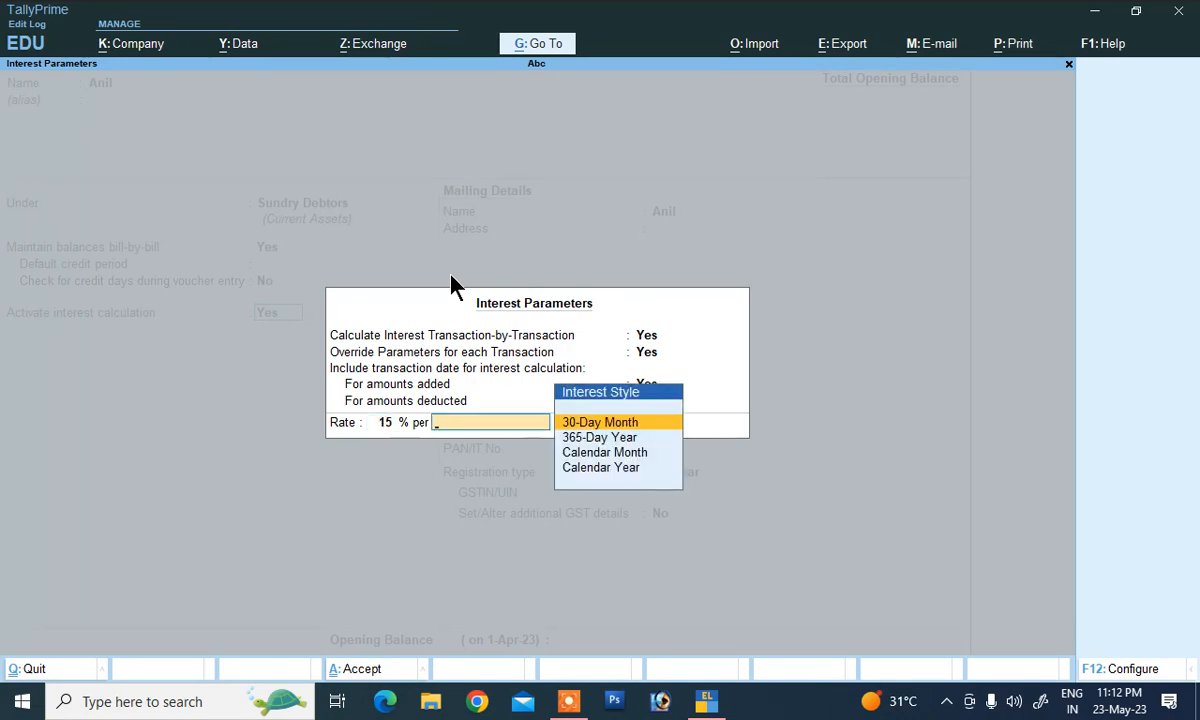
{"action": "key", "text": "Down"}
{"action": "key", "text": "Return"}
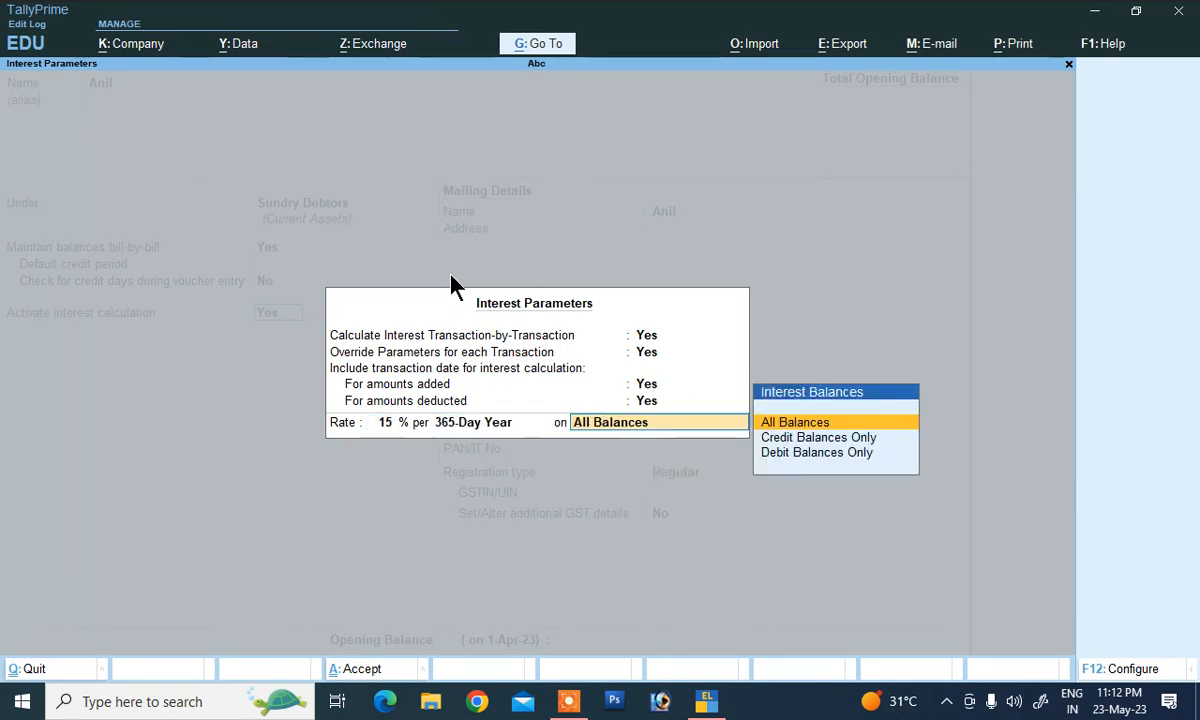
{"action": "key", "text": "Return"}
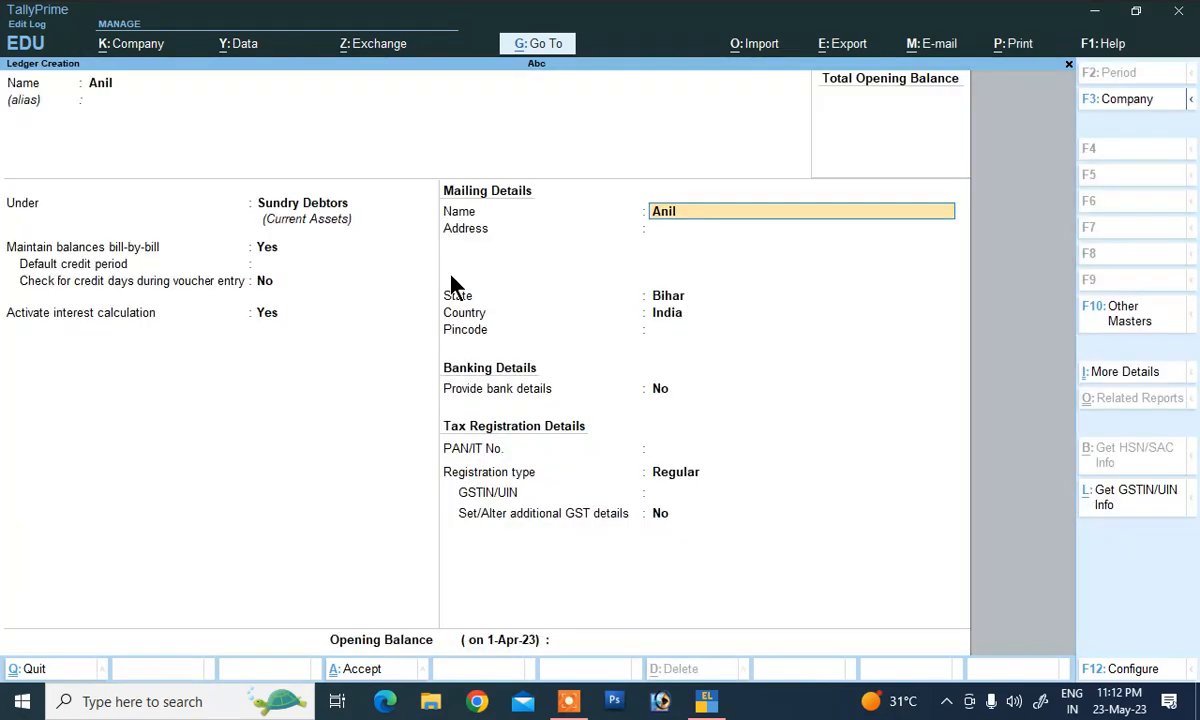
Keep the customer's state as Bihar and country as India, leaving address, pincode, bank details and PAN unfilled
{"action": "key", "text": "Return"}
{"action": "key", "text": "Return"}
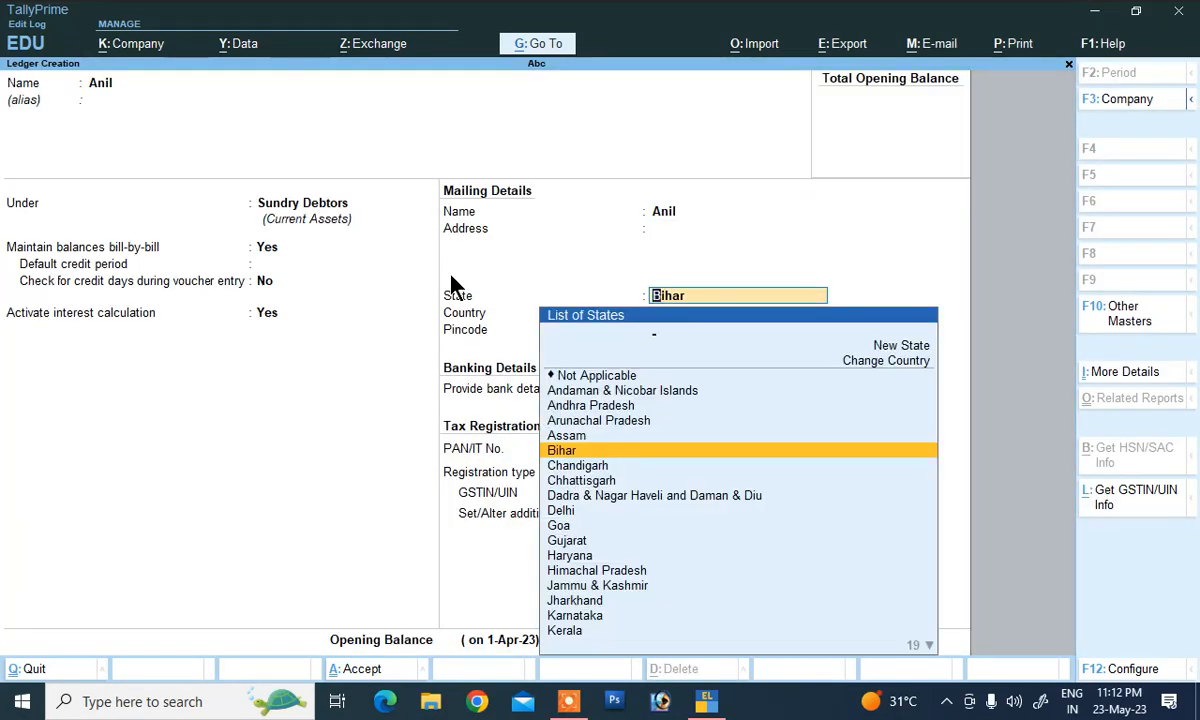
{"action": "key", "text": "Return"}
{"action": "key", "text": "Return"}
{"action": "key", "text": "Return"}
{"action": "key", "text": "Return"}
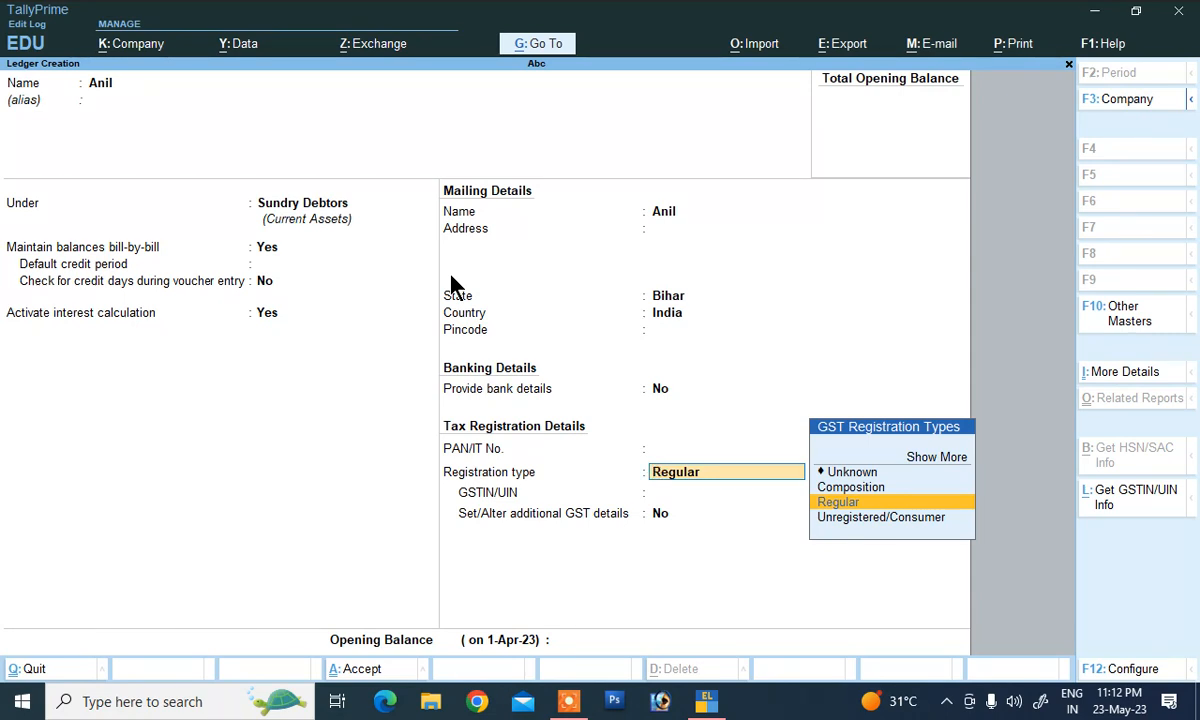
Set the customer's registration type to Unregistered/Consumer, and save the ledger without a GSTIN, additional GST details or an opening balance
{"action": "key", "text": "Down"}
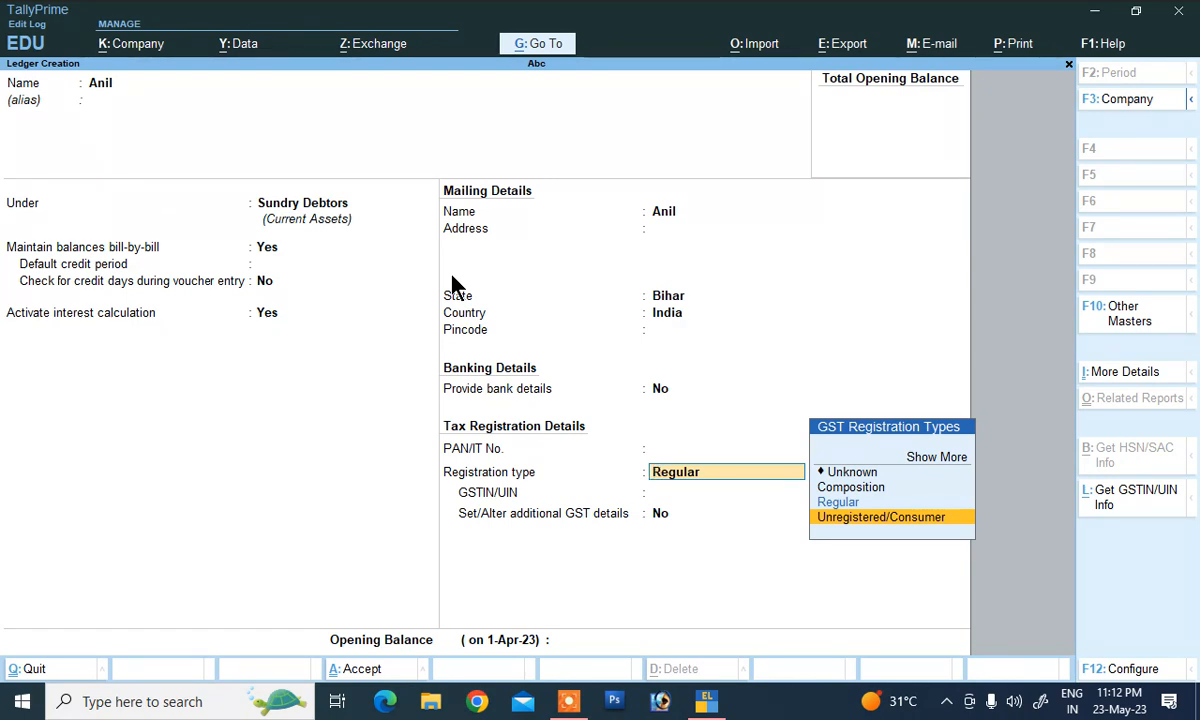
{"action": "key", "text": "Return"}
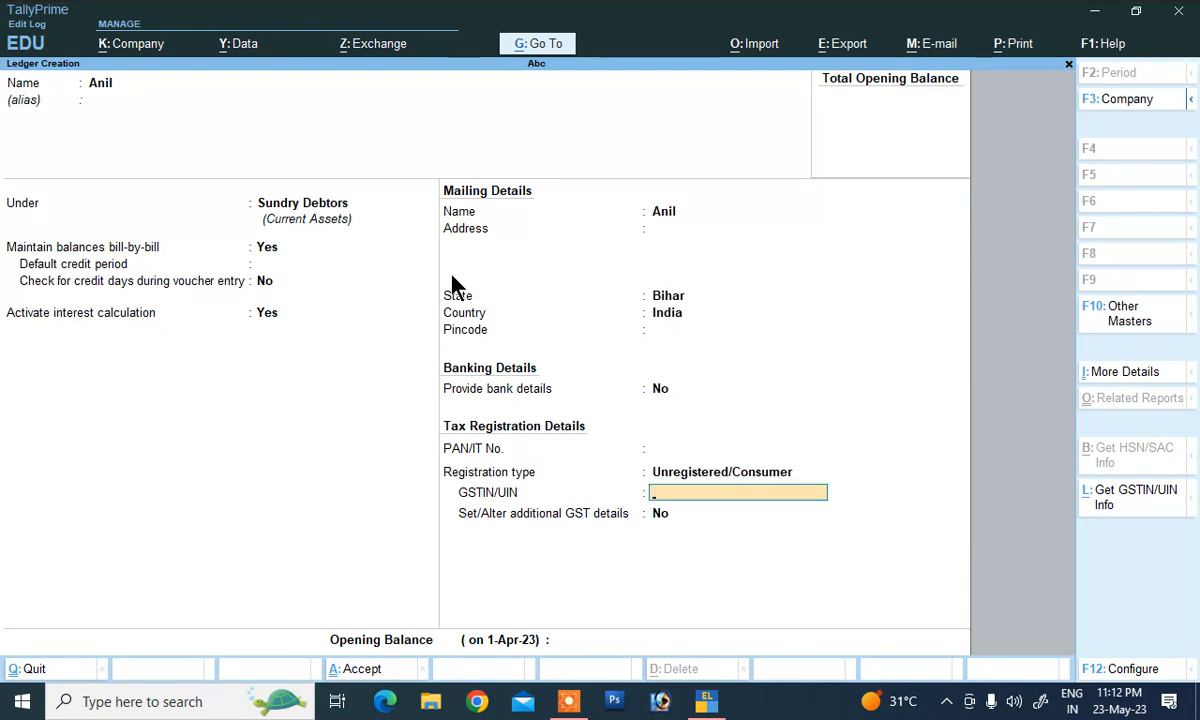
{"action": "key", "text": "Return"}
{"action": "key", "text": "Return"}
{"action": "key", "text": "Return"}
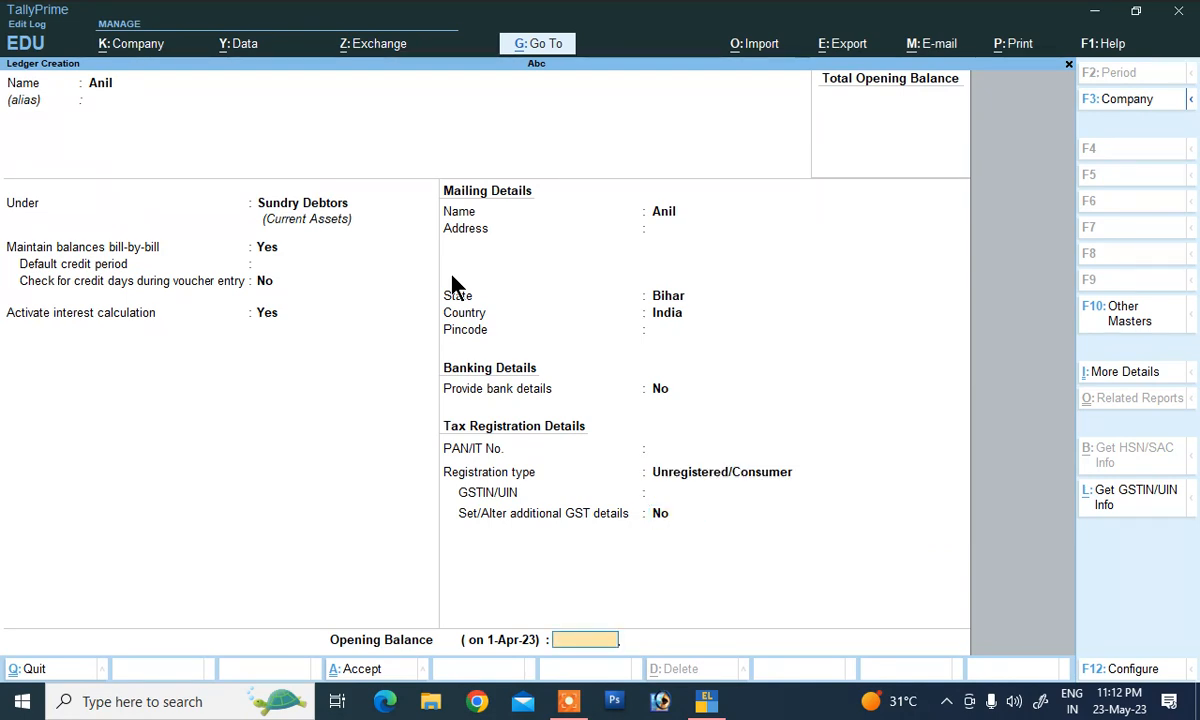
{"action": "key", "text": "Return"}
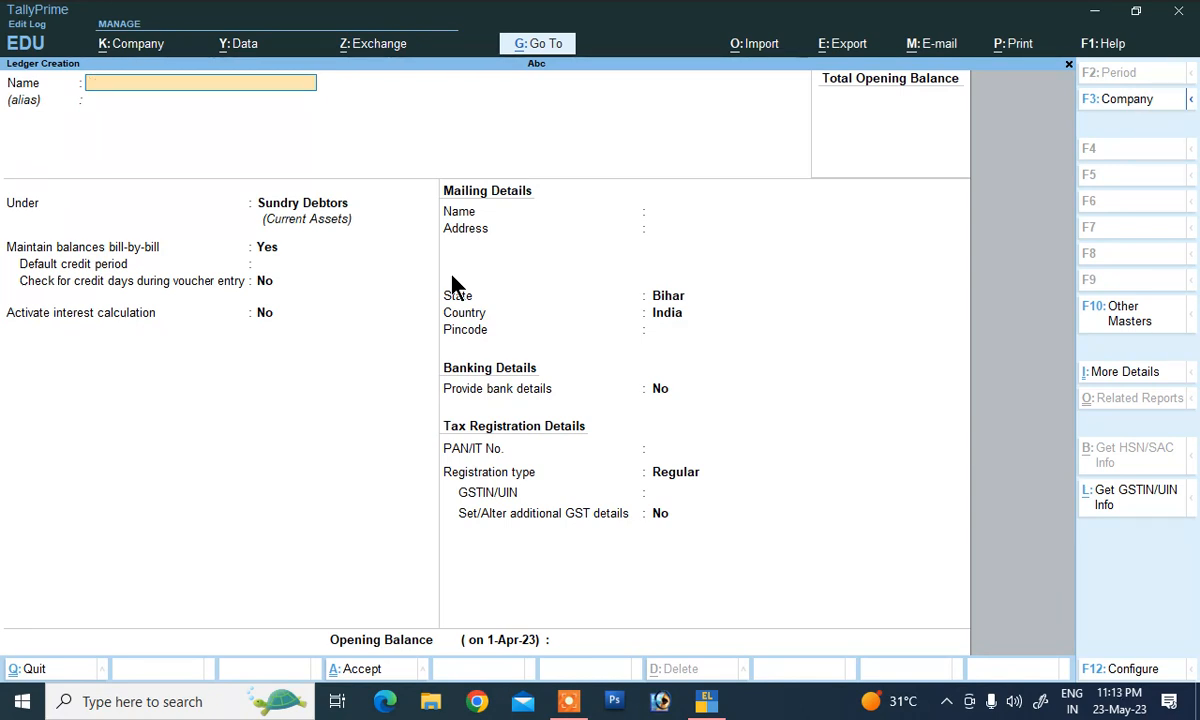
Name the new ledger Cgst, leave its alias empty, and place it under the Duties & Taxes group
{"action": "type", "text": "Cgst"}
{"action": "key", "text": "Return"}
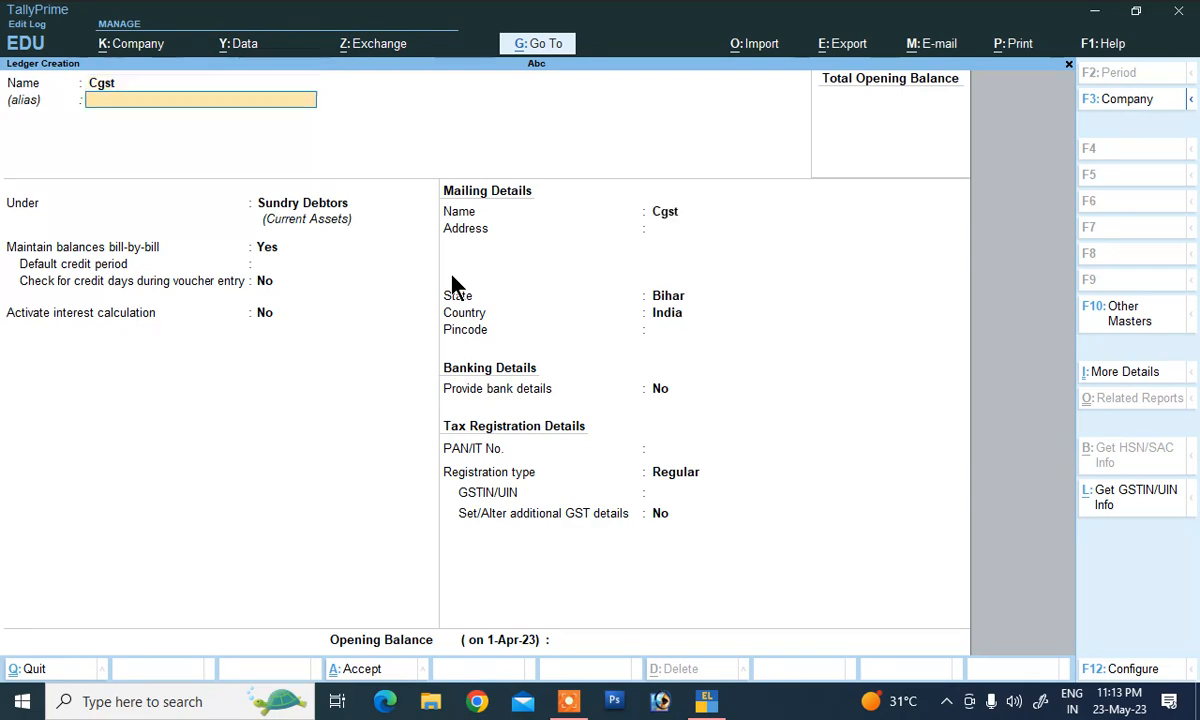
{"action": "key", "text": "Return"}
{"action": "type", "text": "S"}
{"action": "key", "text": "BackSpace"}
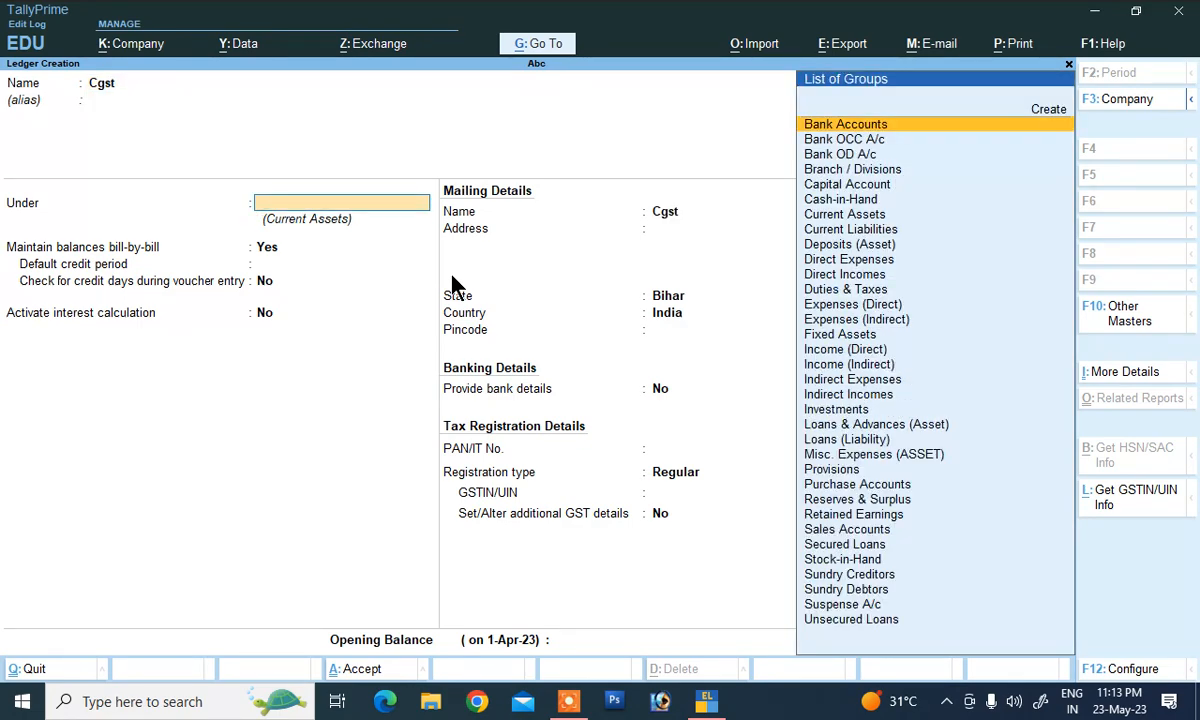
{"action": "type", "text": "D"}
{"action": "key", "text": "Down"}
{"action": "key", "text": "Down"}
{"action": "key", "text": "Down"}
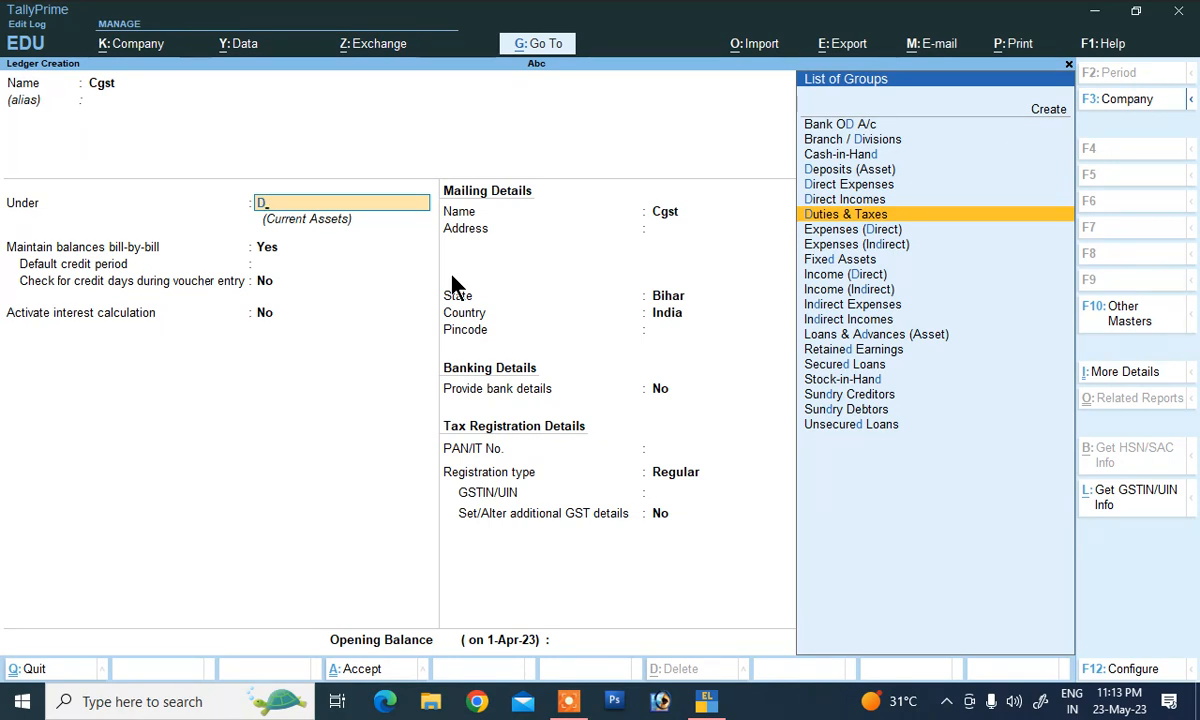
{"action": "key", "text": "Return"}
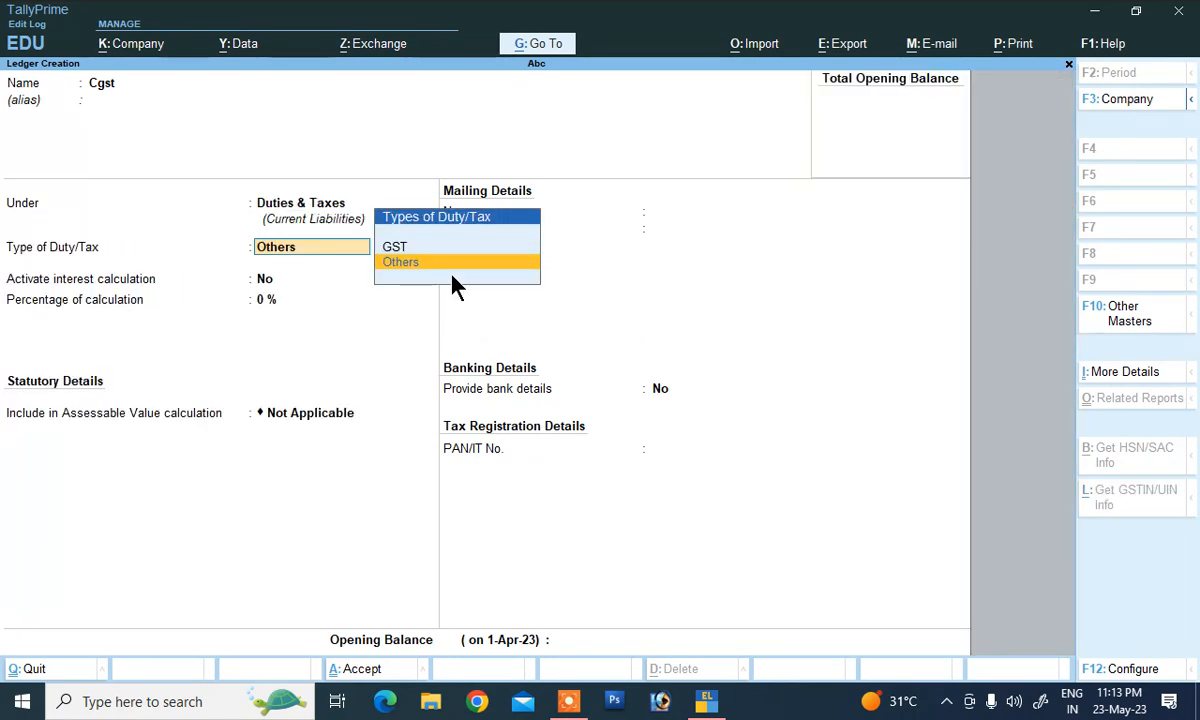
Set the Cgst ledger's type of duty/tax to GST and its tax type to CGST
{"action": "key", "text": "Up"}
{"action": "key", "text": "Return"}
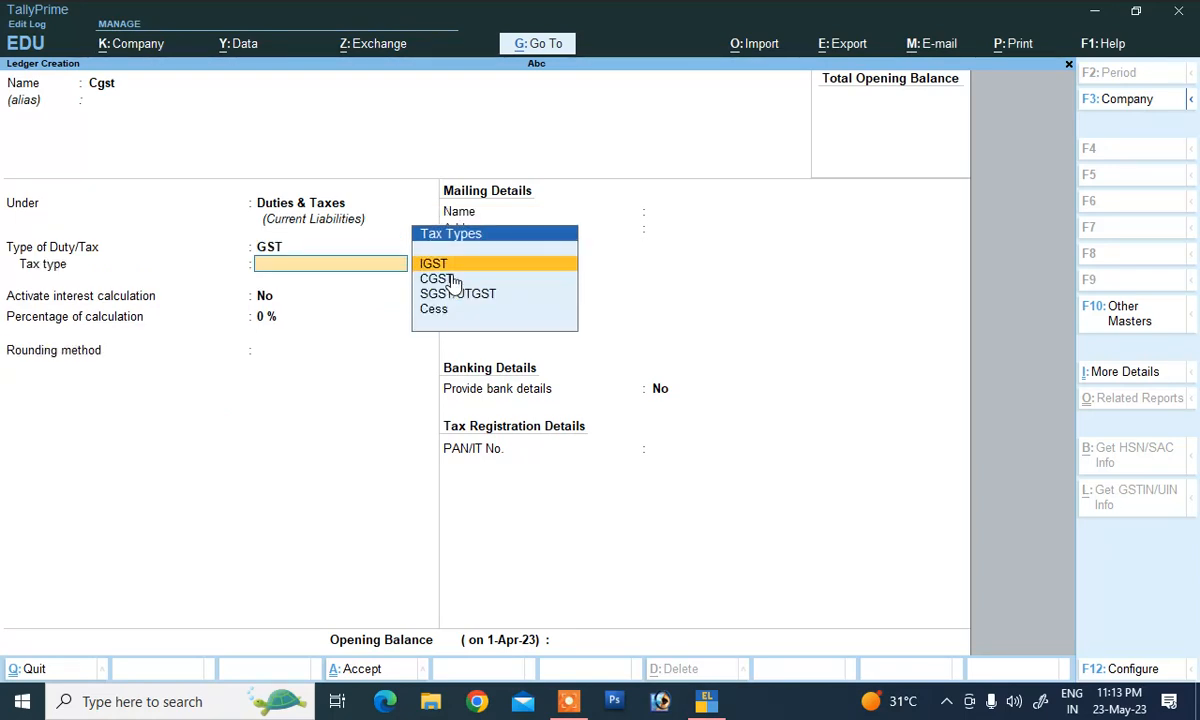
{"action": "key", "text": "Down"}
{"action": "key", "text": "Return"}
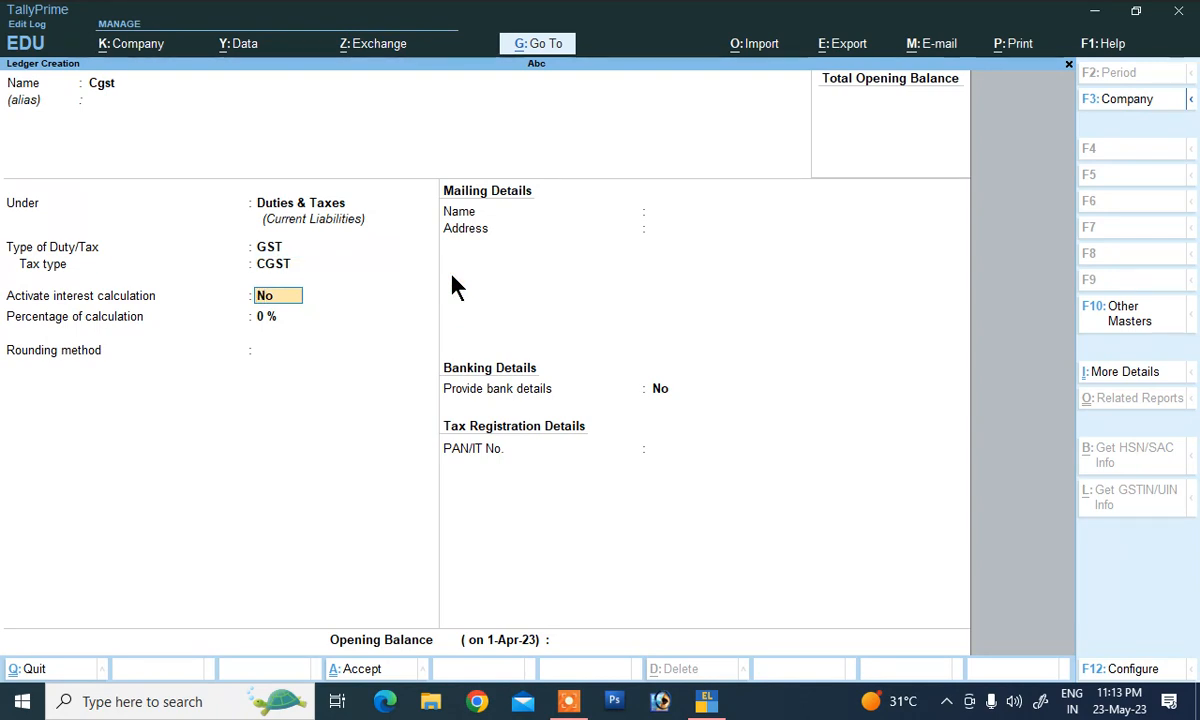
Activate interest calculation for the Cgst ledger, including the transaction date for amounts added and deducted
{"action": "type", "text": "y"}
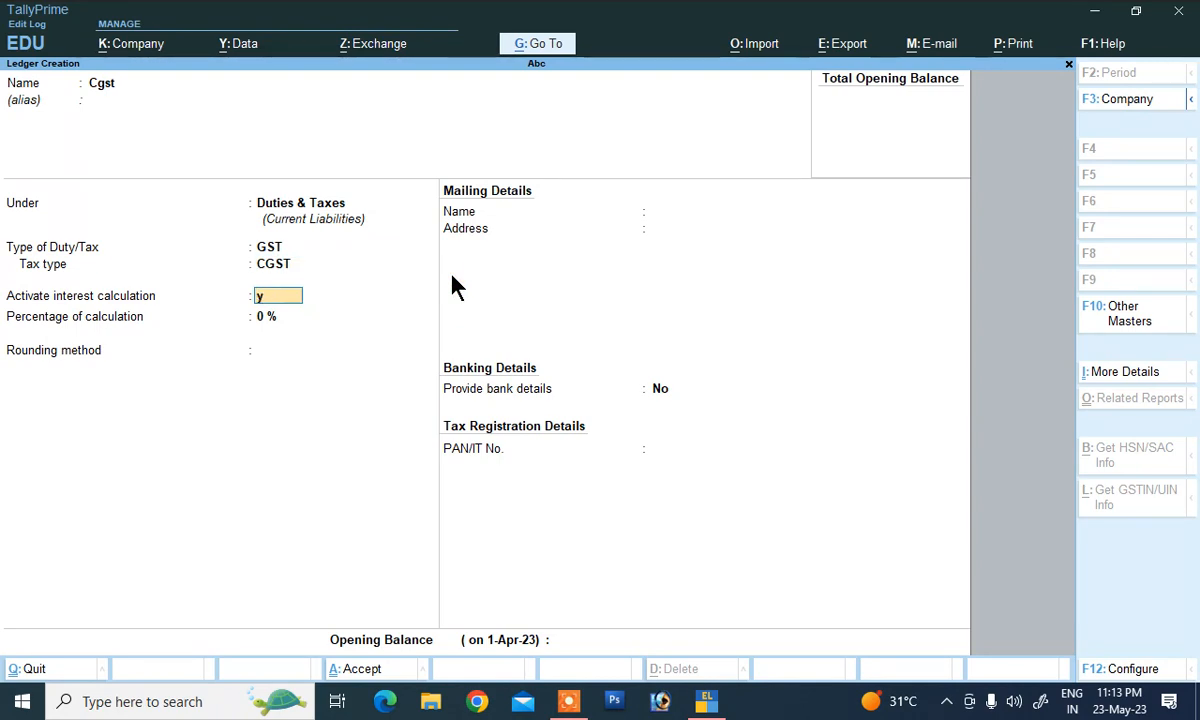
{"action": "key", "text": "Return"}
{"action": "type", "text": "y"}
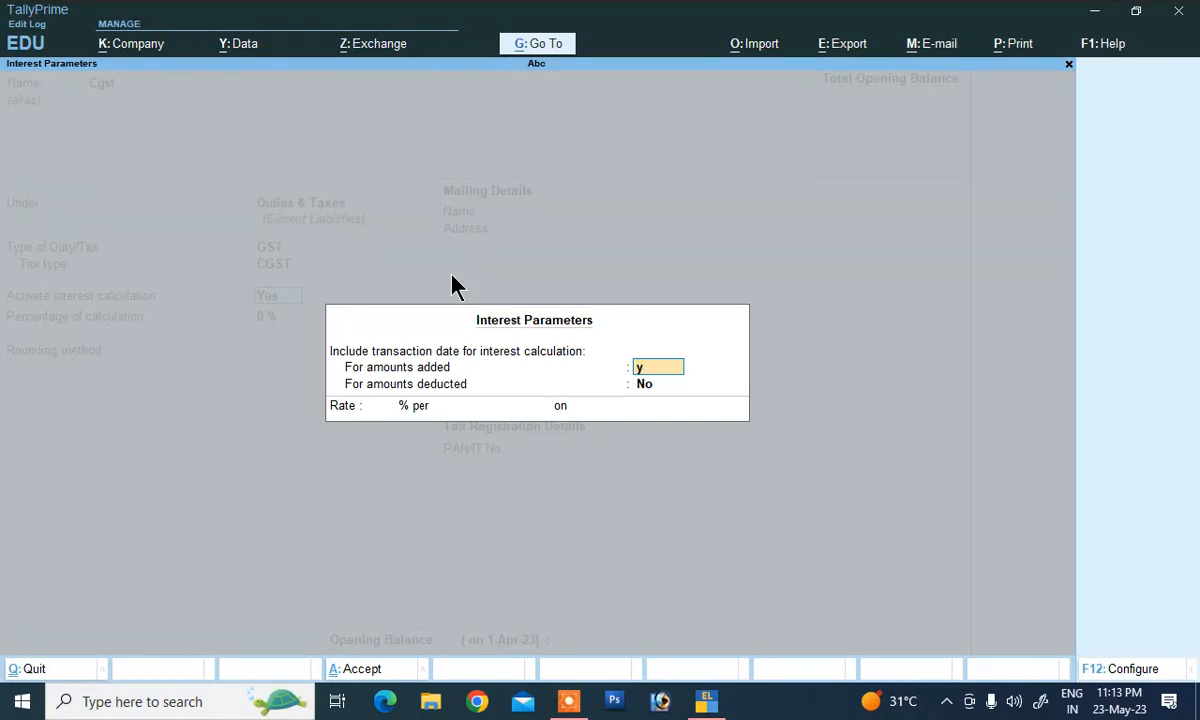
{"action": "key", "text": "Return"}
{"action": "type", "text": "y"}
{"action": "key", "text": "Return"}
Set the Cgst ledger's interest rate to 15% per 365-Day Year on All Balances
{"action": "type", "text": "15"}
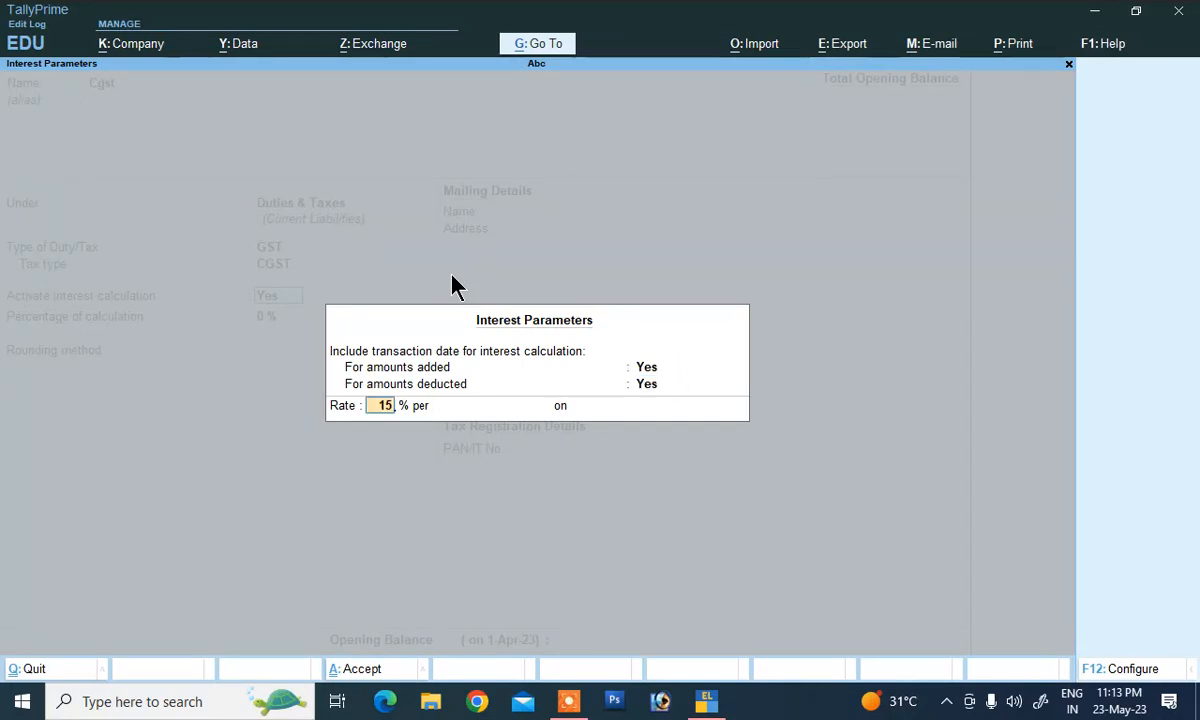
{"action": "key", "text": "Return"}
{"action": "key", "text": "Down"}
{"action": "key", "text": "Down"}
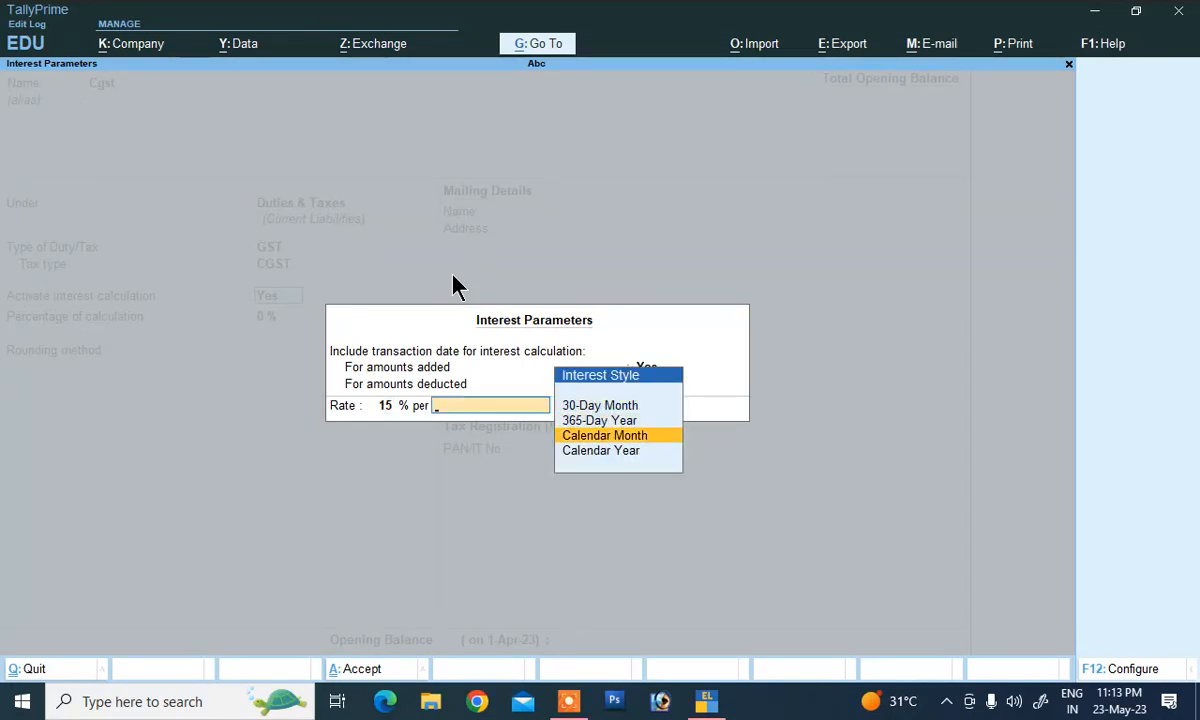
{"action": "key", "text": "Up"}
{"action": "key", "text": "Return"}
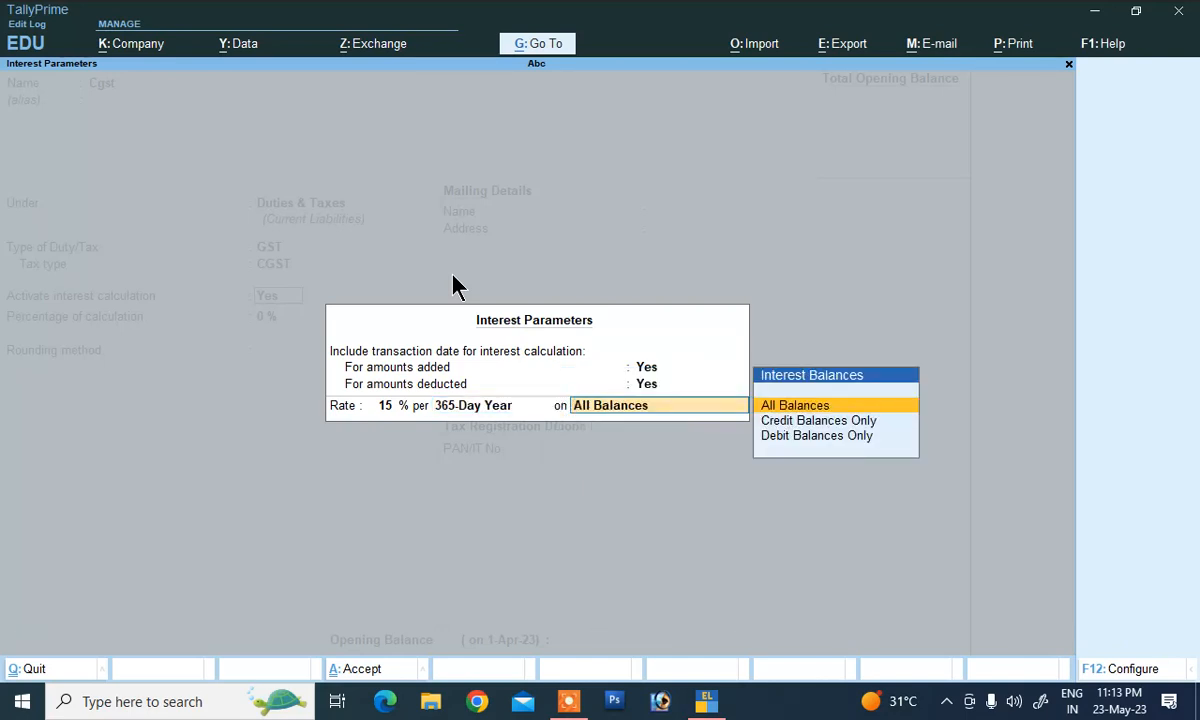
{"action": "key", "text": "Return"}
Set the Cgst ledger's rounding method to Normal Rounding, and save it without bank details or an opening balance
{"action": "key", "text": "Return"}
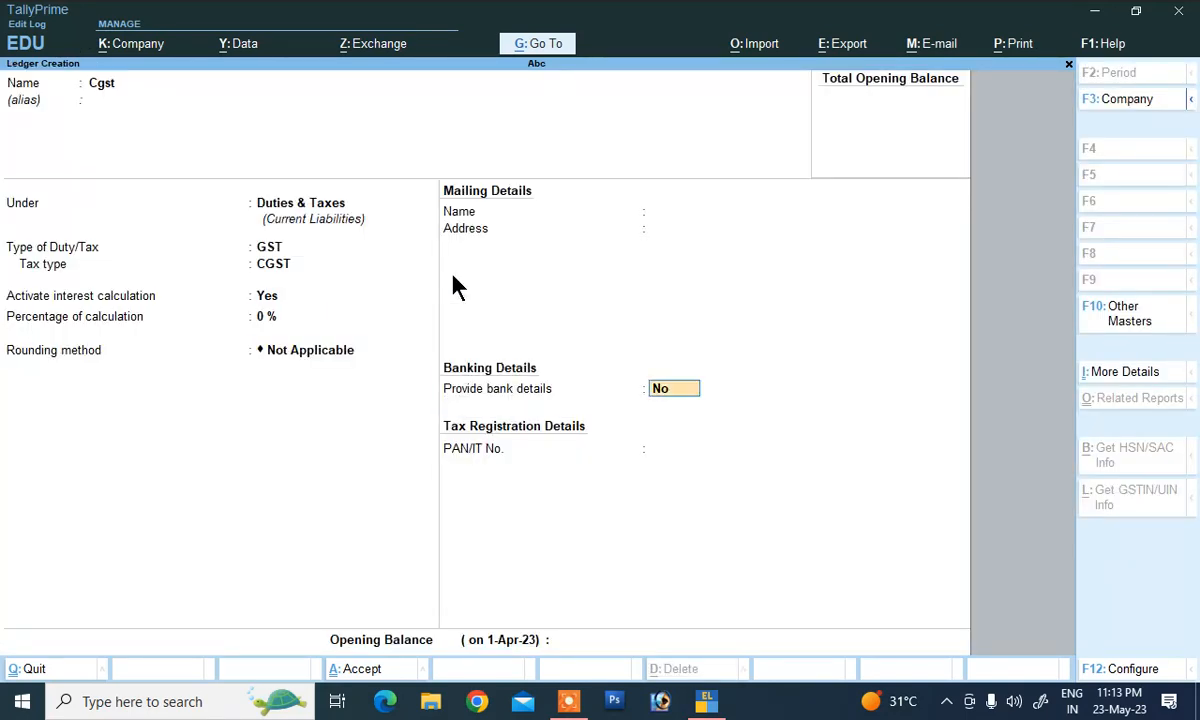
{"action": "key", "text": "BackSpace"}
{"action": "key", "text": "Down"}
{"action": "key", "text": "Down"}
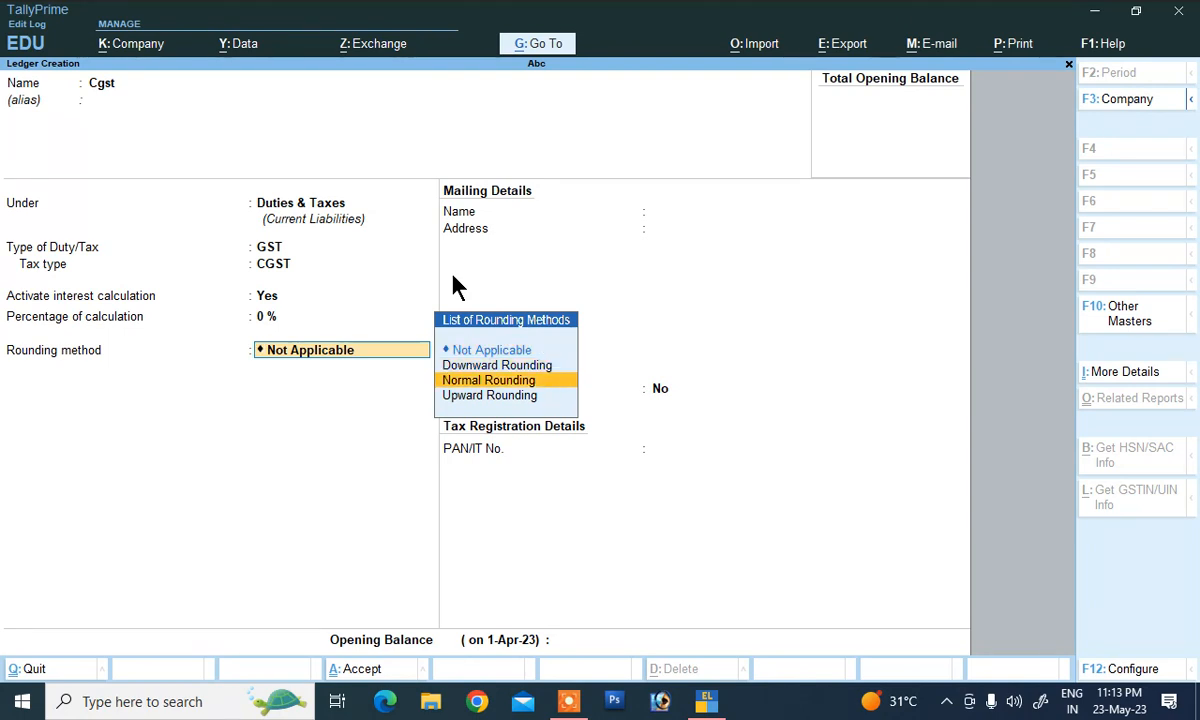
{"action": "key", "text": "Return"}
{"action": "key", "text": "Return"}
{"action": "key", "text": "Return"}
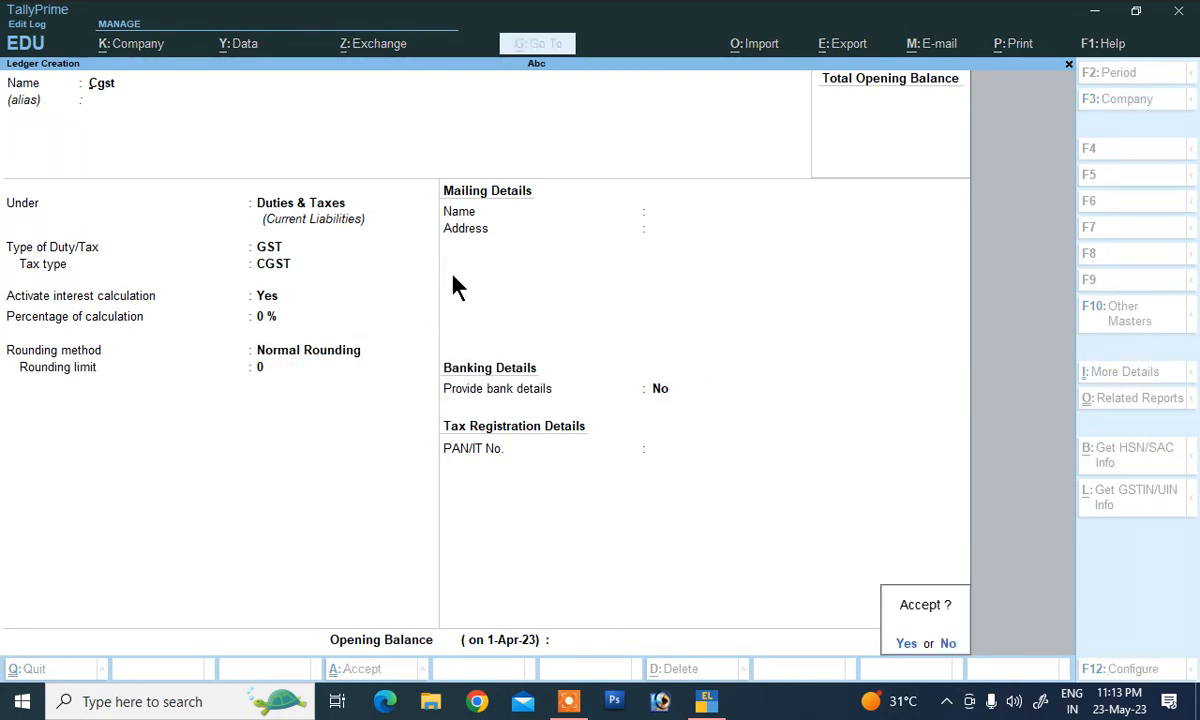
{"action": "key", "text": "Return"}
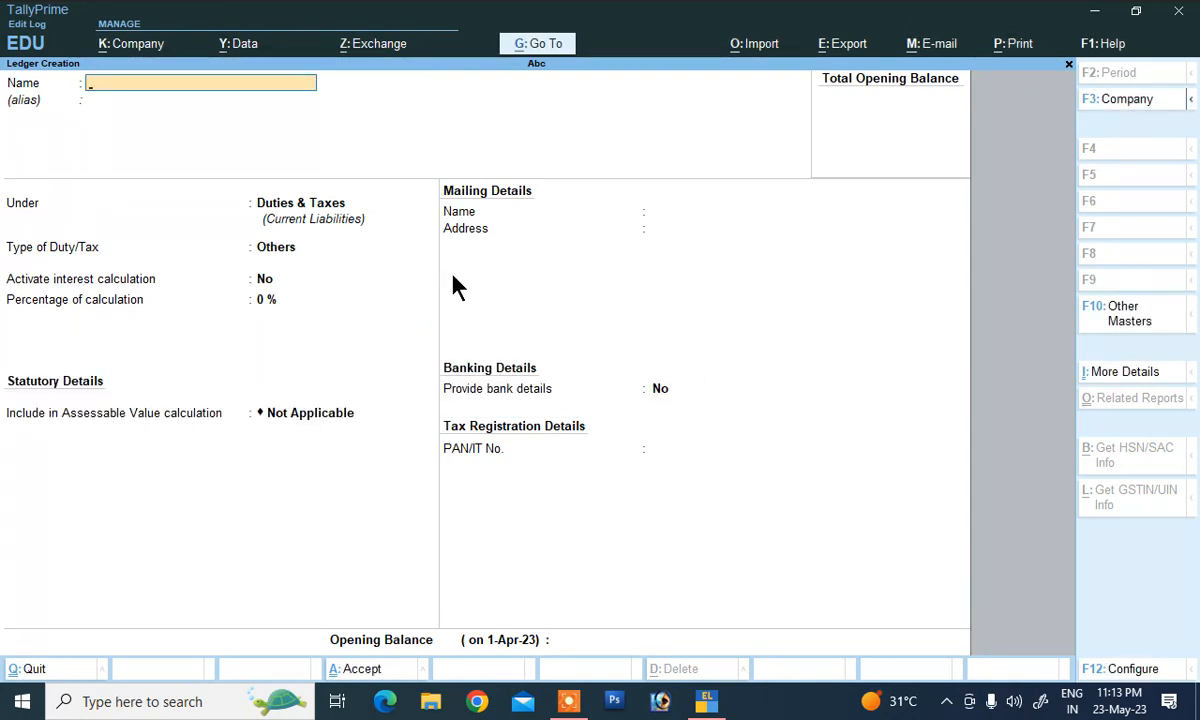
Name the next ledger Sgst, without an alias, and keep it under the Duties & Taxes group
{"action": "type", "text": "Sgst"}
{"action": "key", "text": "Return"}
{"action": "key", "text": "Return"}
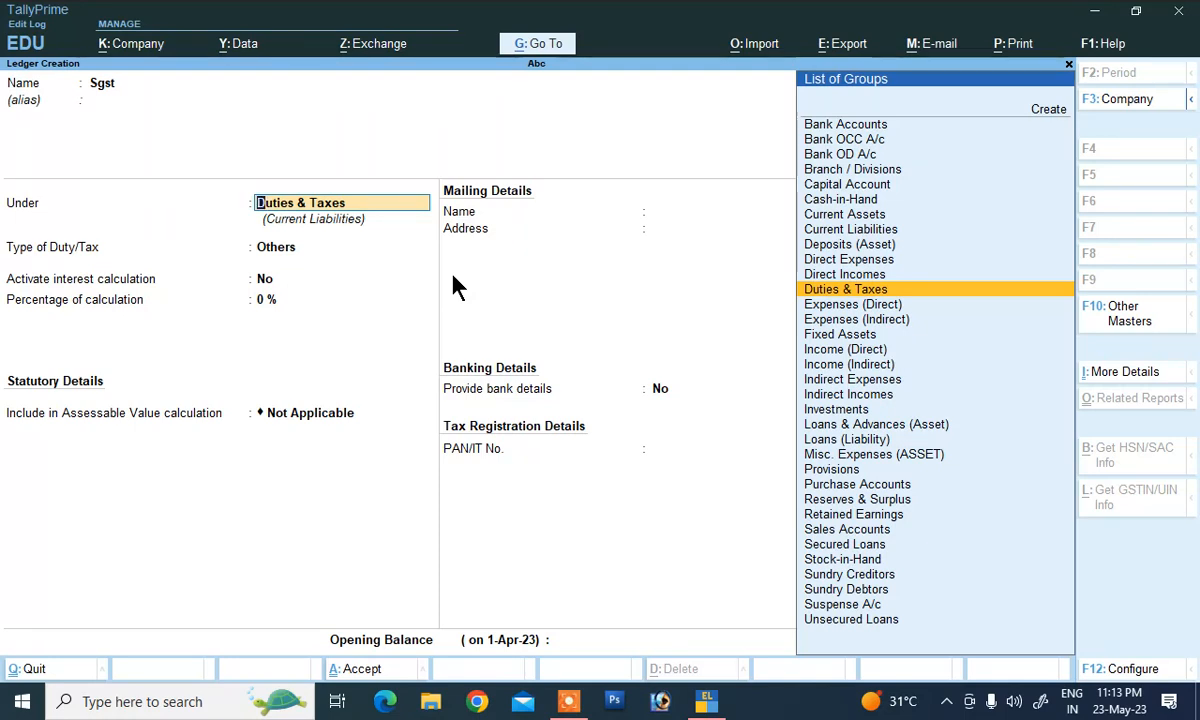
{"action": "key", "text": "Return"}
Set the Sgst ledger's type of duty/tax to GST and its tax type to SGST/UTGST
{"action": "key", "text": "Up"}
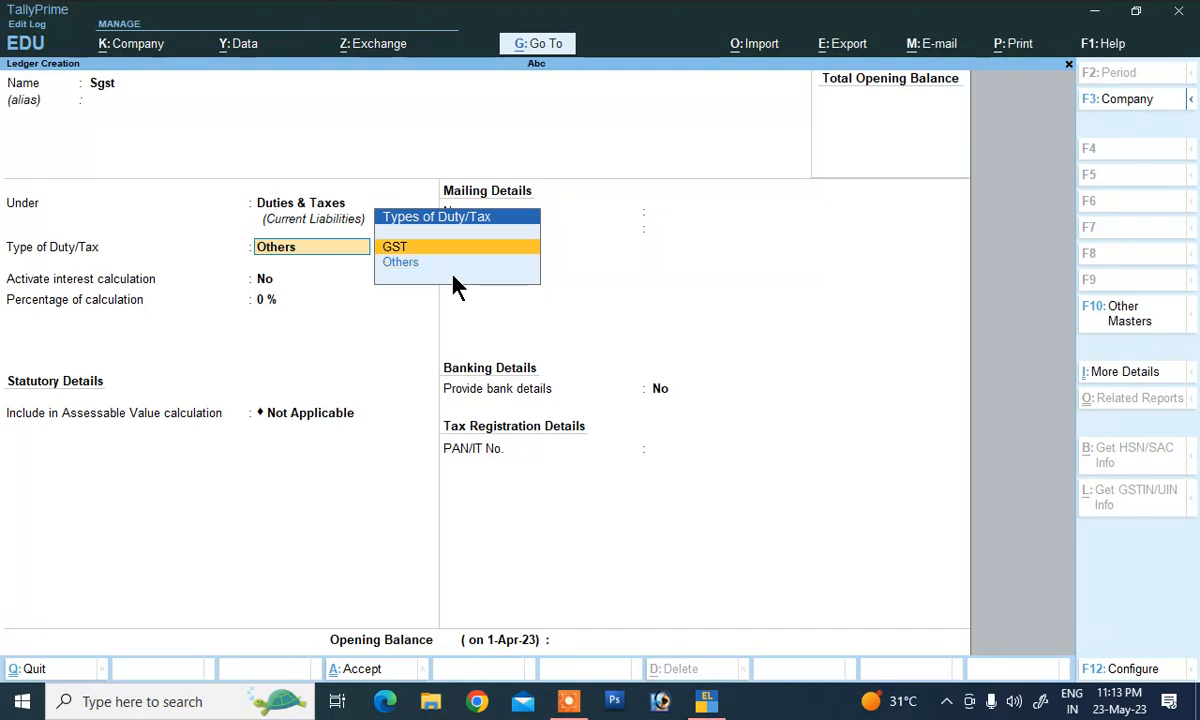
{"action": "key", "text": "Return"}
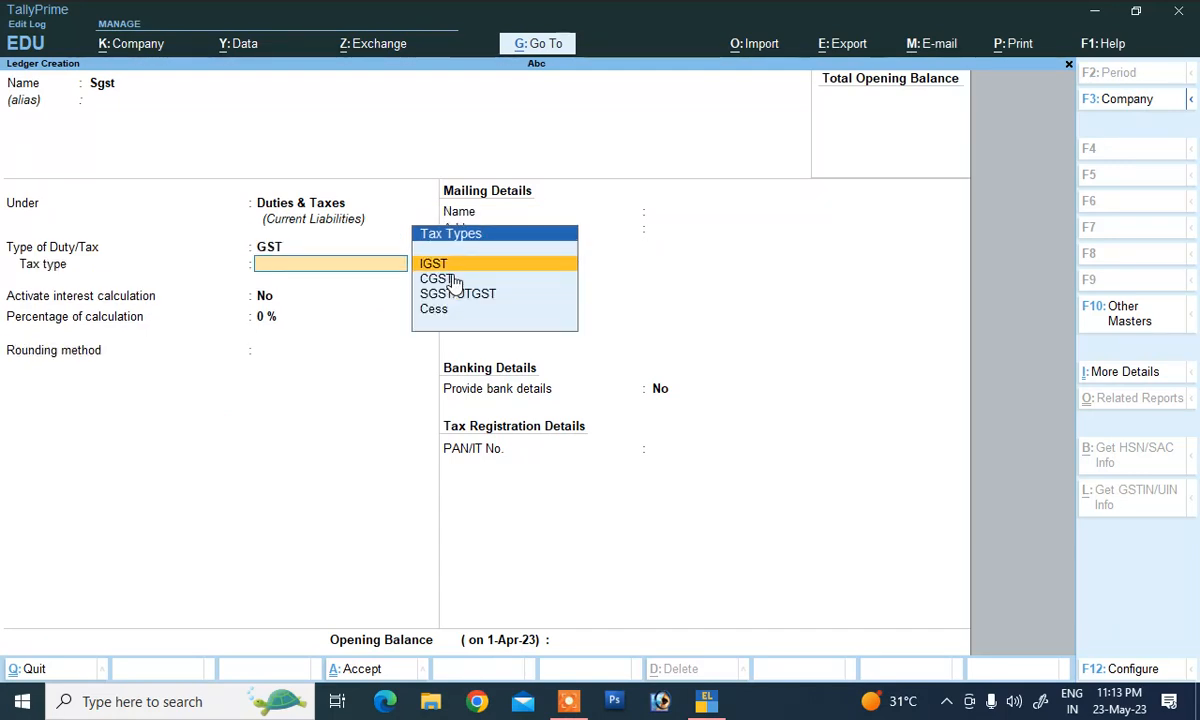
{"action": "key", "text": "Down"}
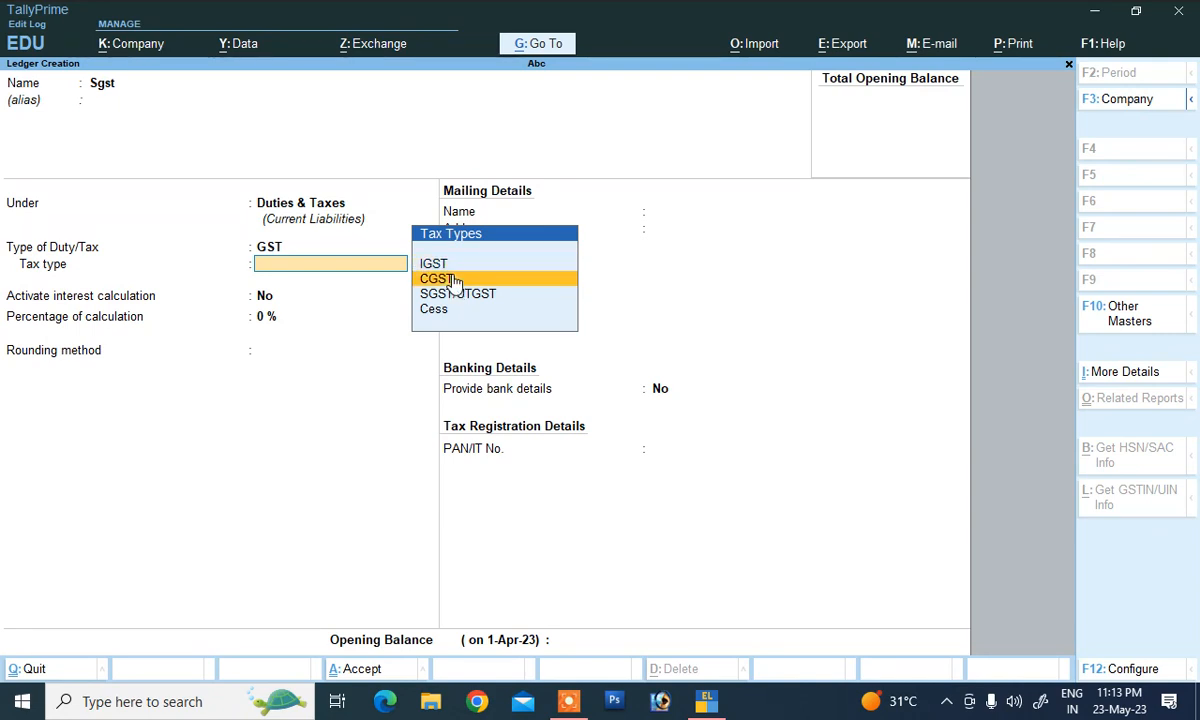
{"action": "key", "text": "Down"}
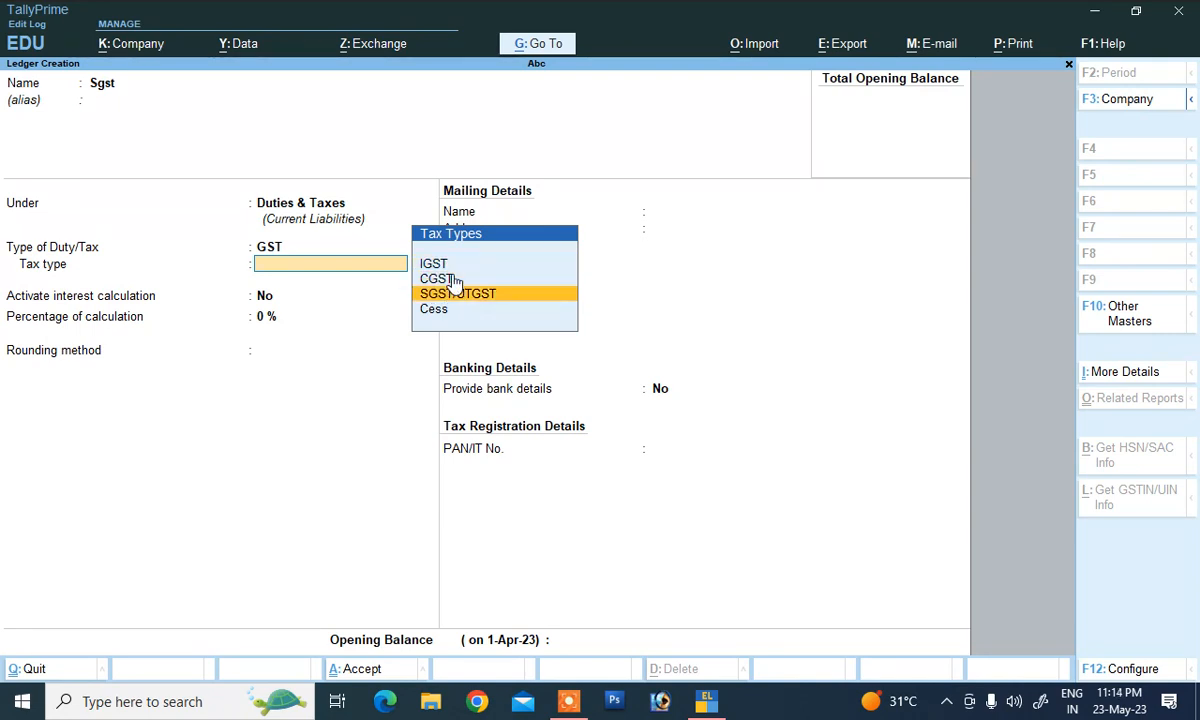
{"action": "key", "text": "Return"}
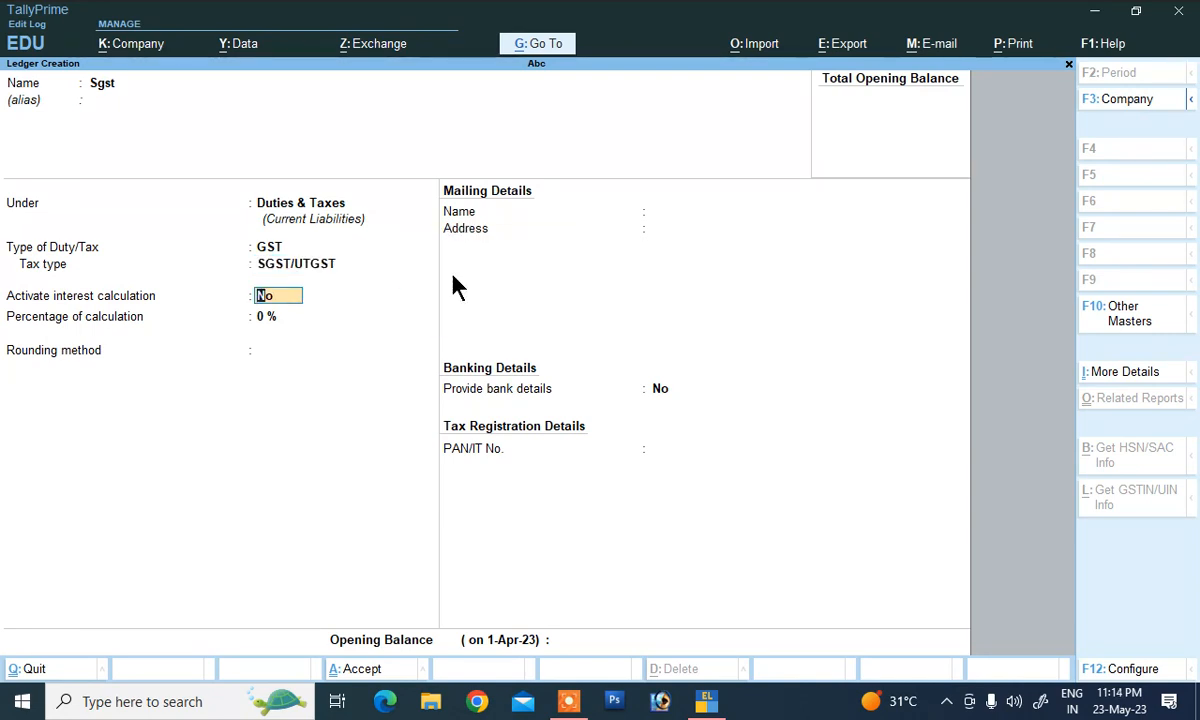
Activate interest calculation for the Sgst ledger, including the transaction date for amounts added and deducted
{"action": "key", "text": "Return"}
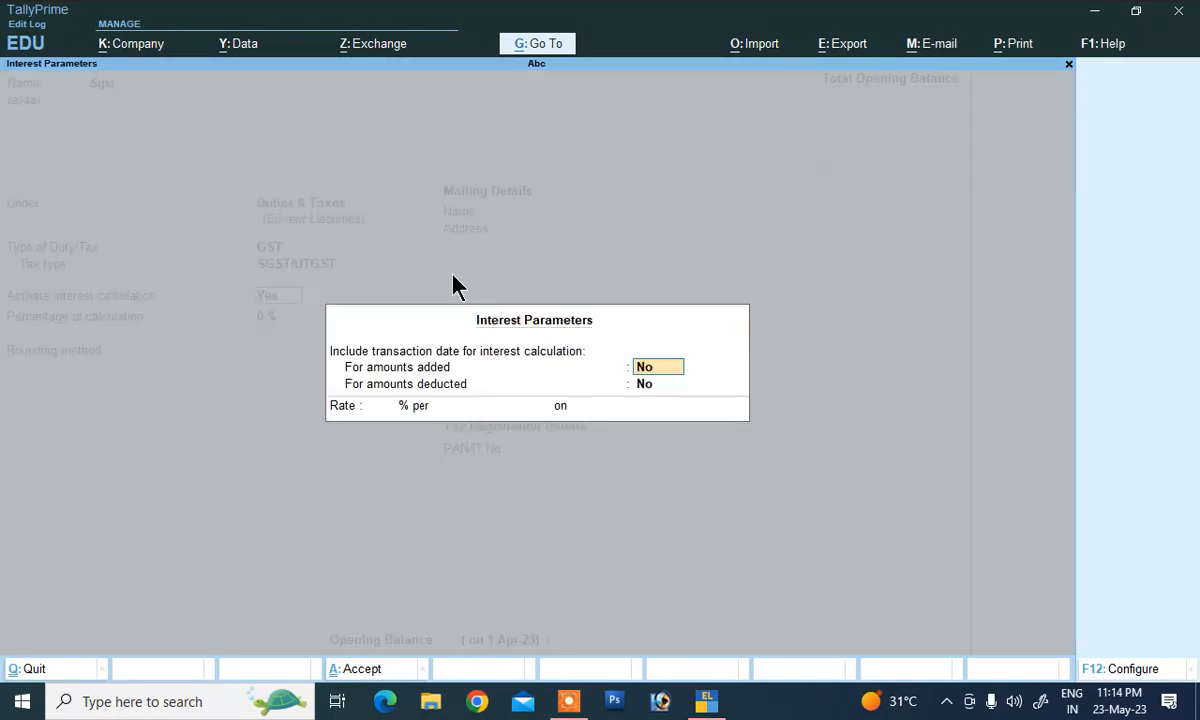
{"action": "type", "text": "y"}
{"action": "key", "text": "Return"}
{"action": "type", "text": "y"}
{"action": "key", "text": "Return"}
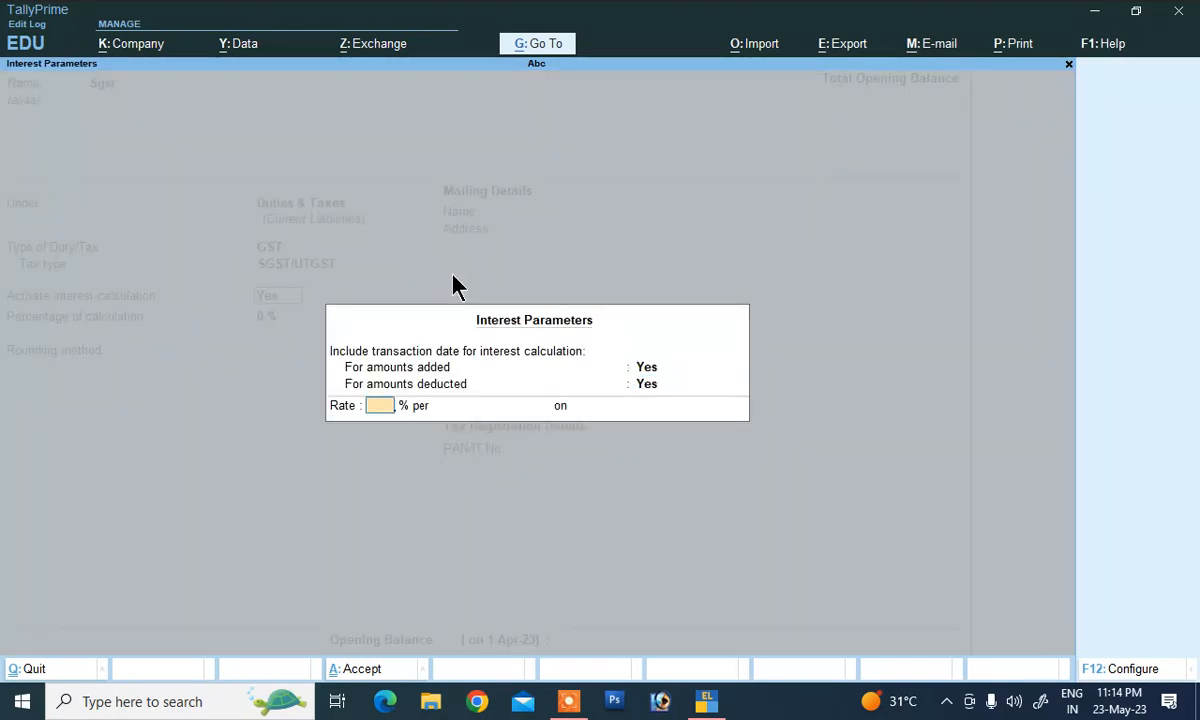
{"action": "key", "text": "Return"}
{"action": "key", "text": "Up"}
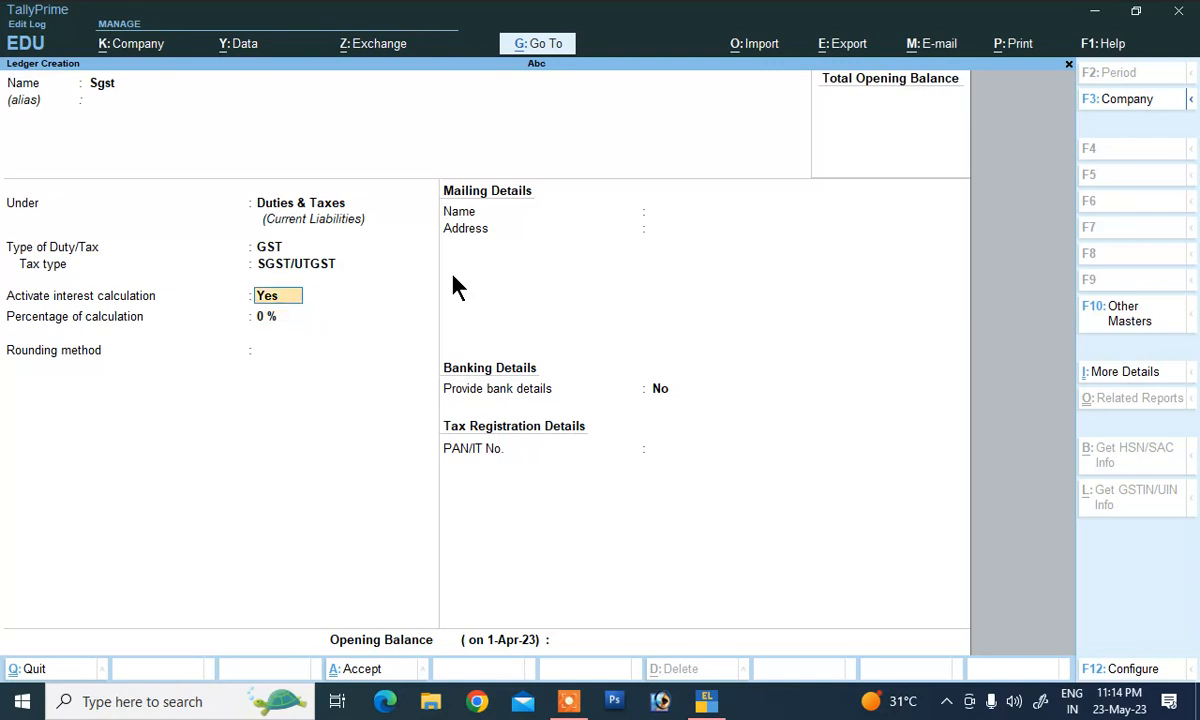
{"action": "key", "text": "Return"}
{"action": "key", "text": "Return"}
{"action": "key", "text": "Return"}
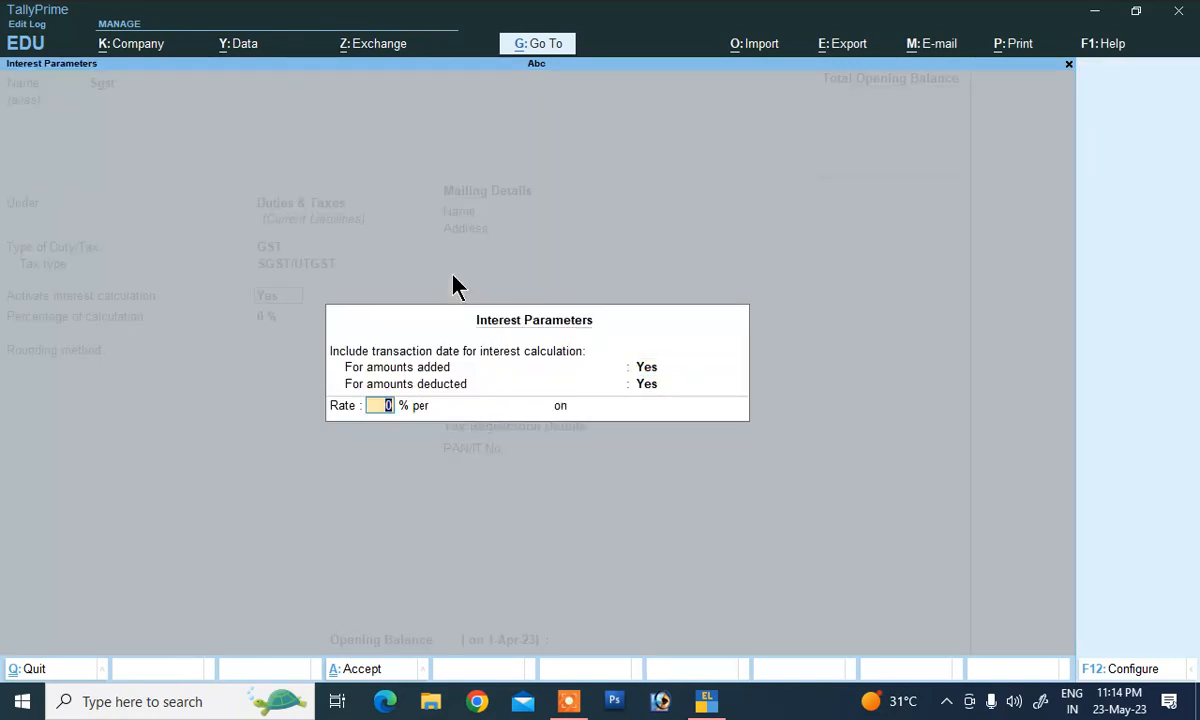
Set the Sgst ledger's interest rate to 15% per 365-Day Year on All Balances
{"action": "key", "text": "Return"}
{"action": "key", "text": "Down"}
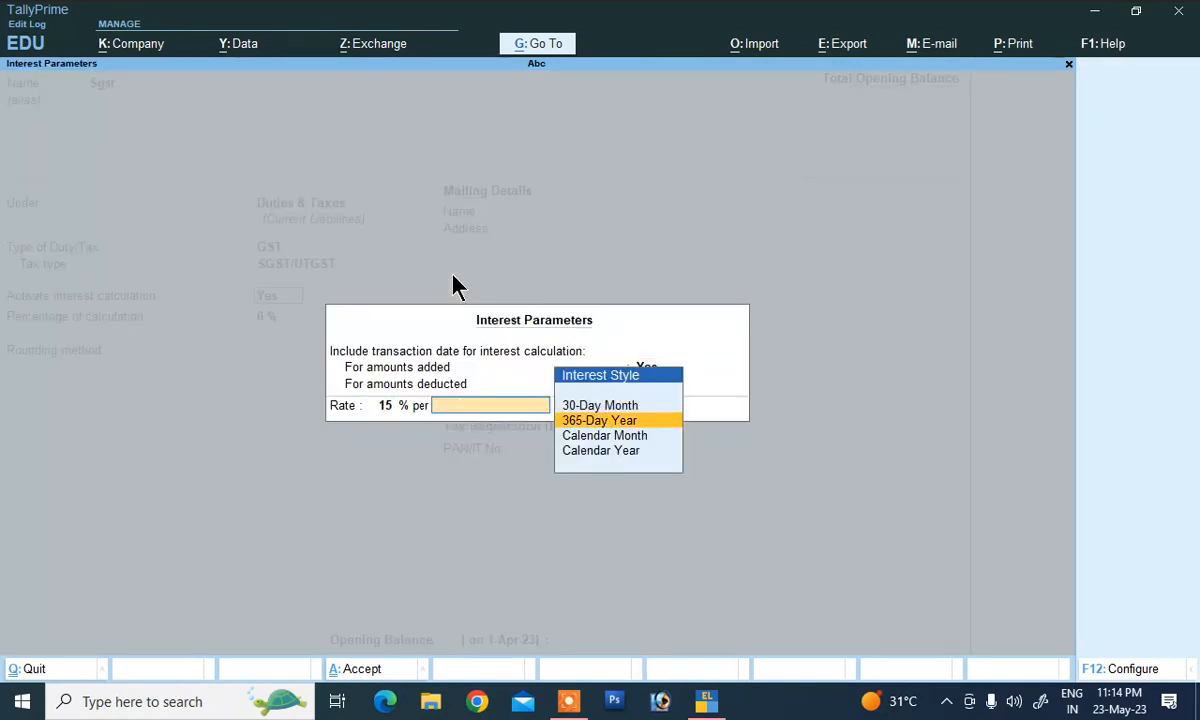
{"action": "key", "text": "Down"}
{"action": "key", "text": "Up"}
{"action": "key", "text": "Return"}
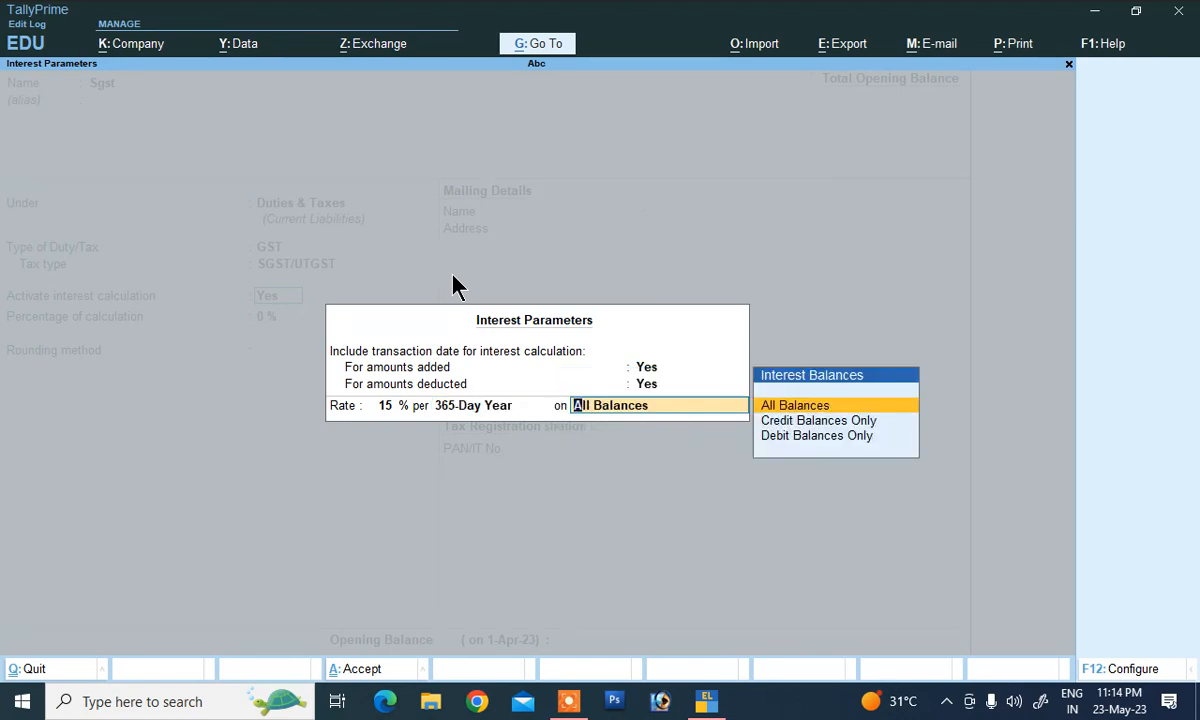
{"action": "key", "text": "Return"}
Choose Normal Rounding for the Sgst ledger, keeping 0% calculation, and save it without bank details or an opening balance
{"action": "key", "text": "Return"}
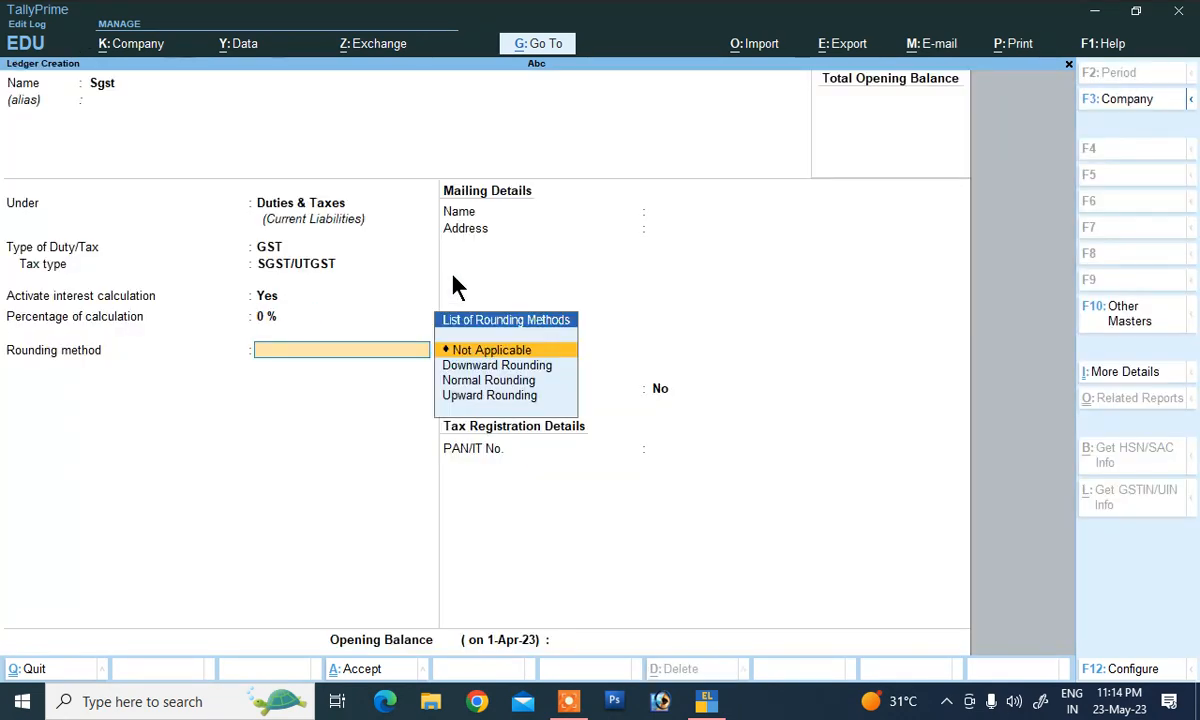
{"action": "key", "text": "Return"}
{"action": "key", "text": "BackSpace"}
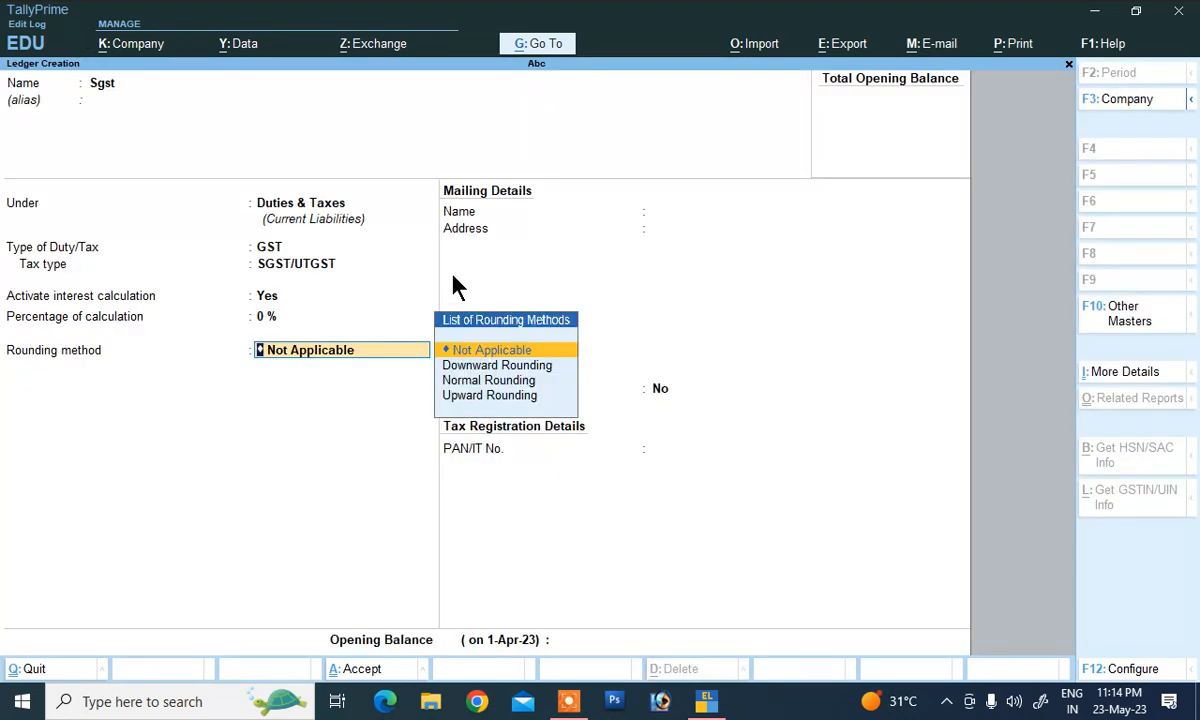
{"action": "key", "text": "Down"}
{"action": "key", "text": "Down"}
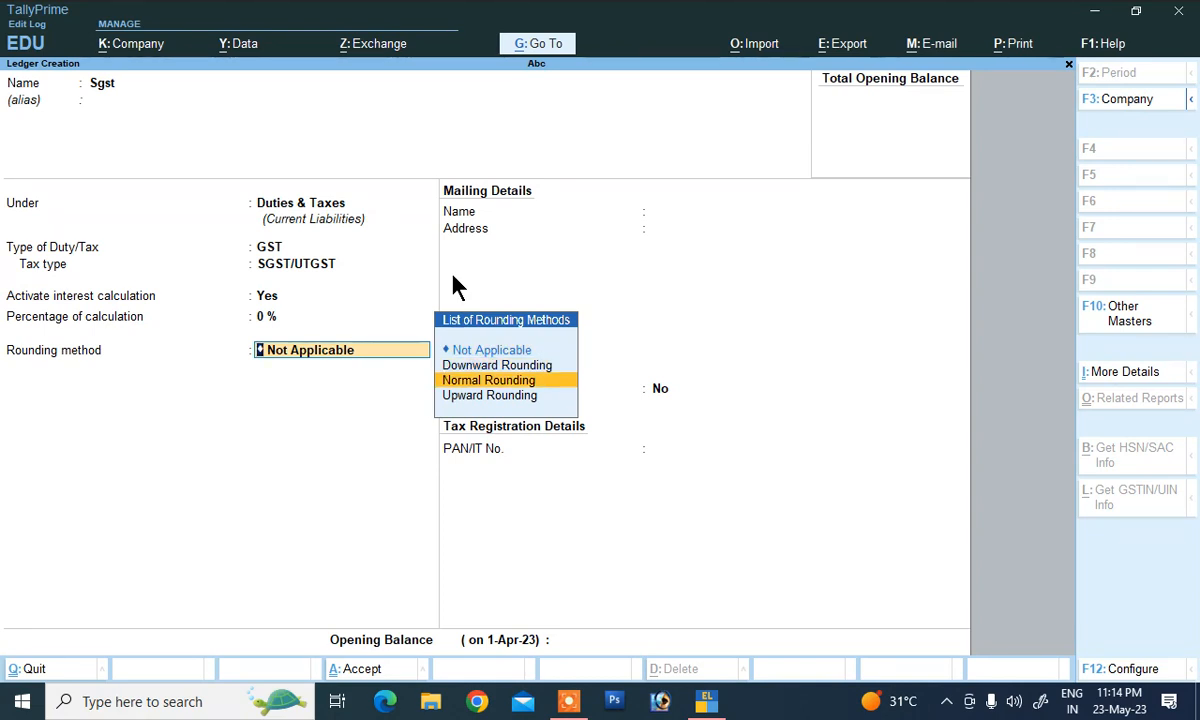
{"action": "key", "text": "Return"}
{"action": "key", "text": "Return"}
{"action": "key", "text": "Return"}
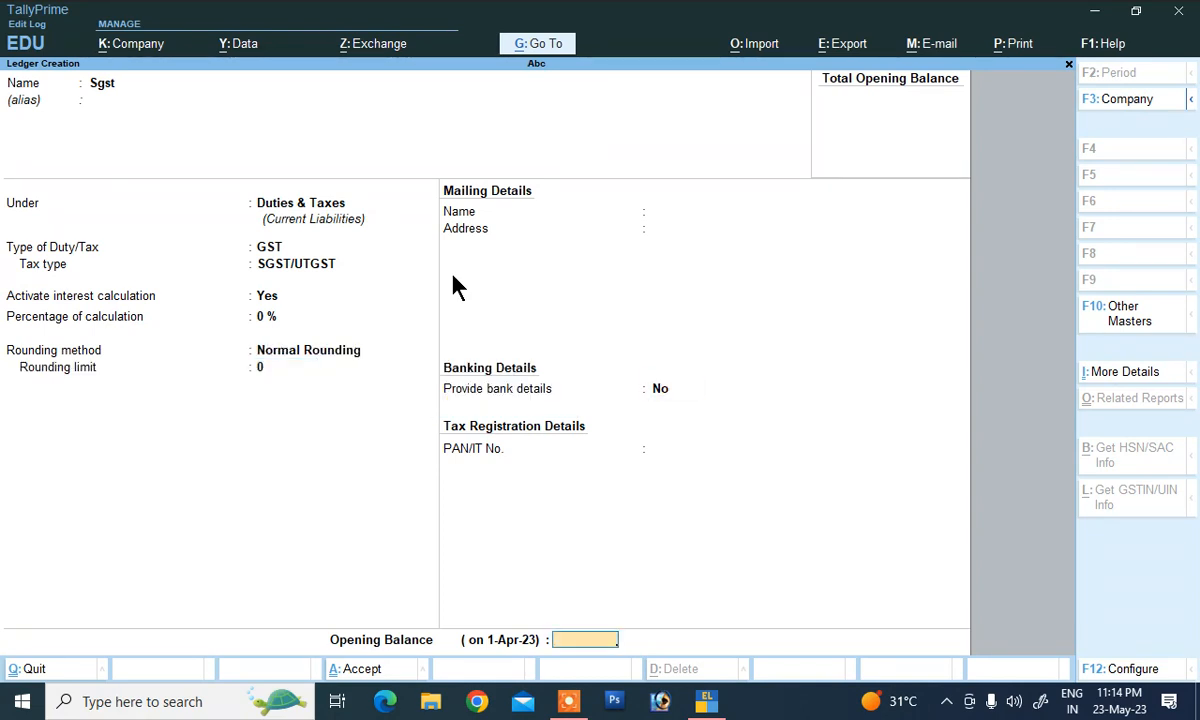
{"action": "key", "text": "Return"}
{"action": "key", "text": "Return"}
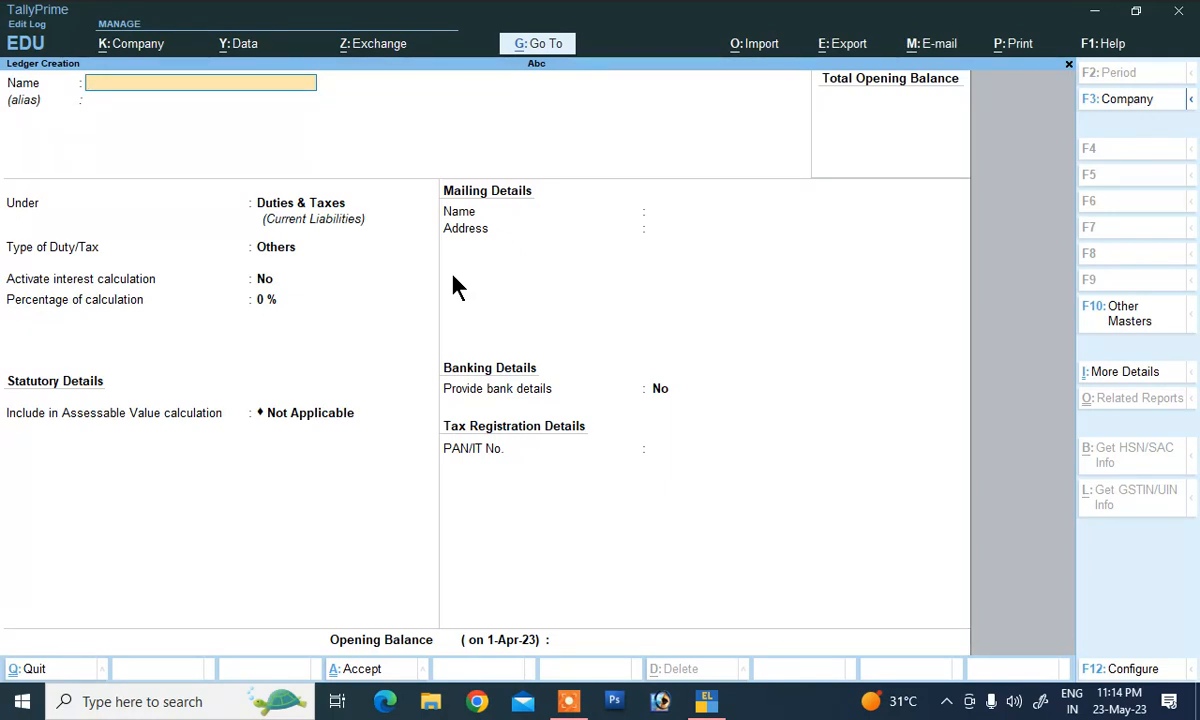
Leave ledger creation and open the creation form for a new Unit inventory master
{"action": "key", "text": "Escape"}
{"action": "key", "text": "Return"}
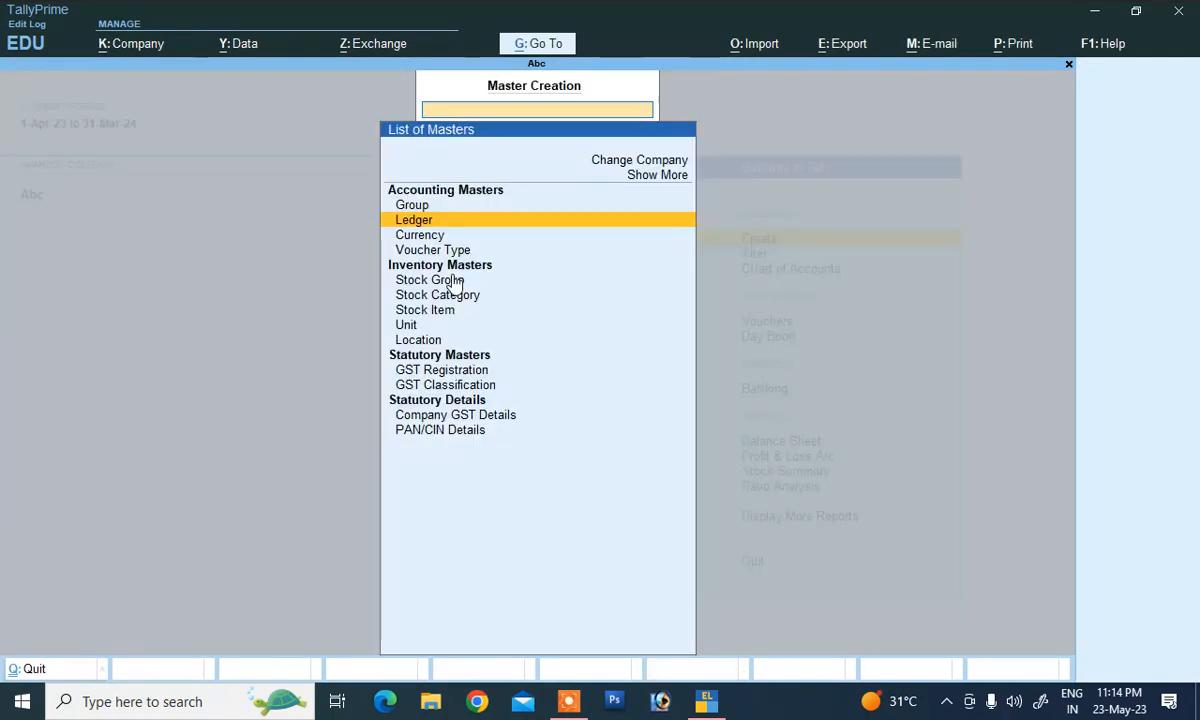
{"action": "key", "text": "Down"}
{"action": "key", "text": "Down"}
{"action": "key", "text": "Down"}
{"action": "key", "text": "Down"}
{"action": "key", "text": "Down"}
{"action": "key", "text": "Down"}
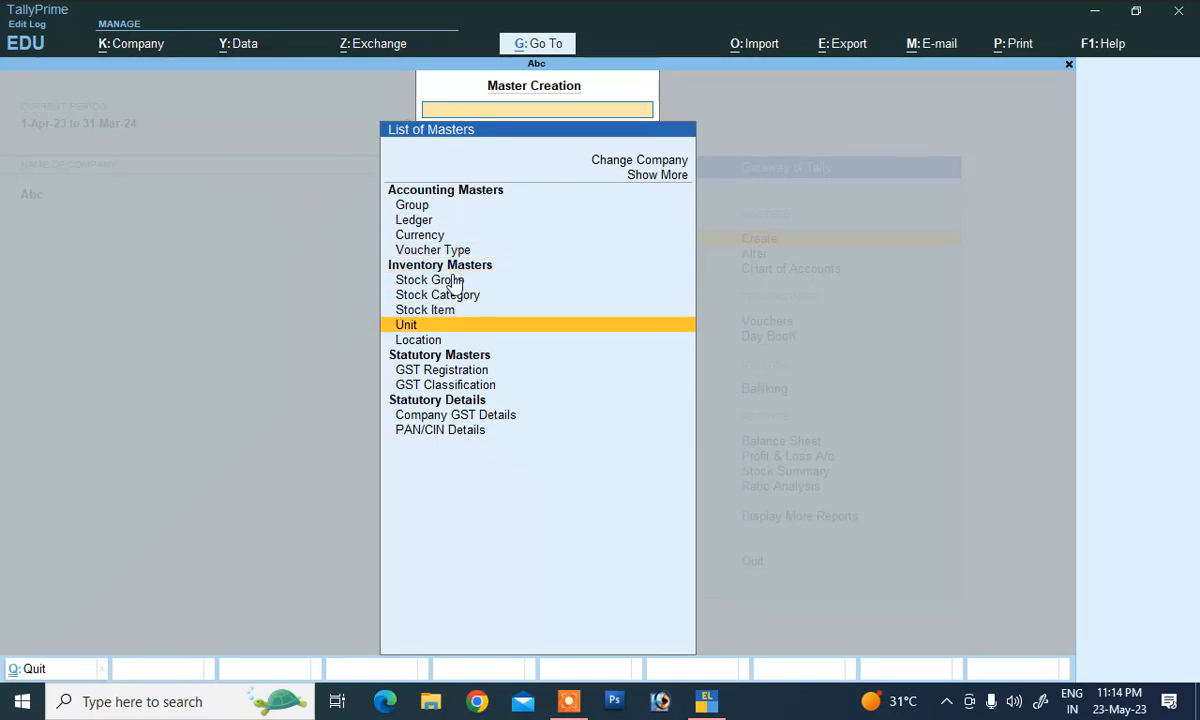
{"action": "key", "text": "Return"}
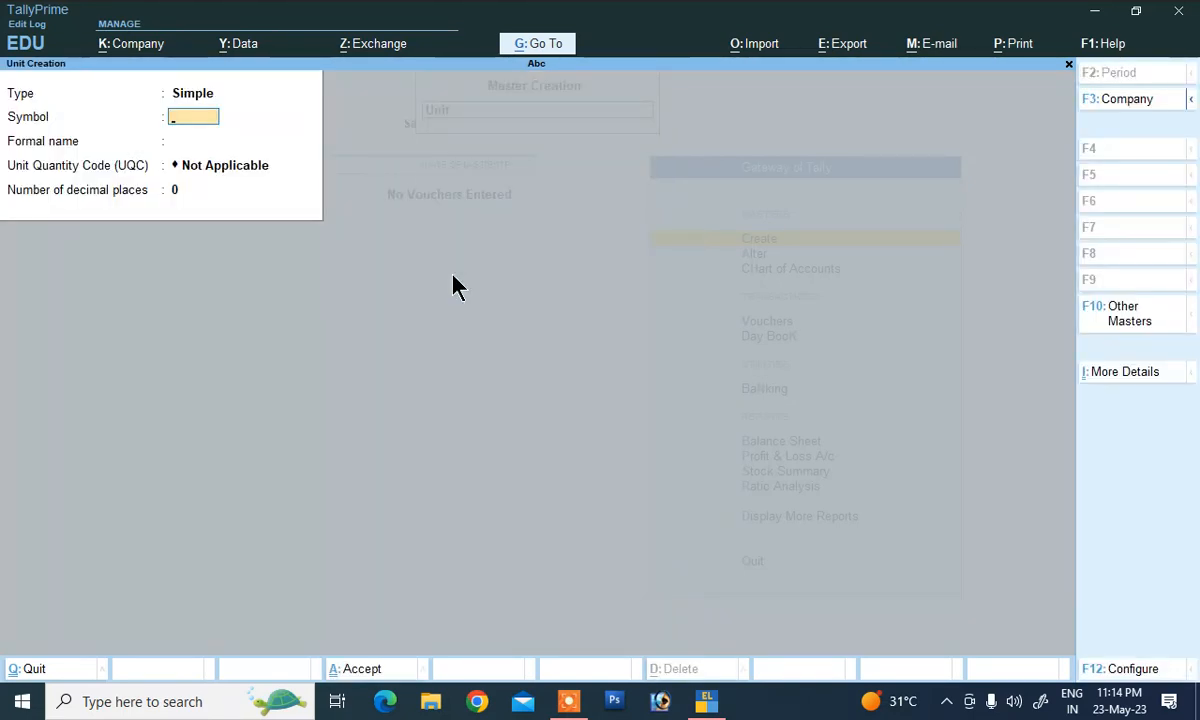
Give the new simple unit the symbol pc and the formal name Piece
{"action": "type", "text": "pc"}
{"action": "key", "text": "Return"}
{"action": "type", "text": "P"}
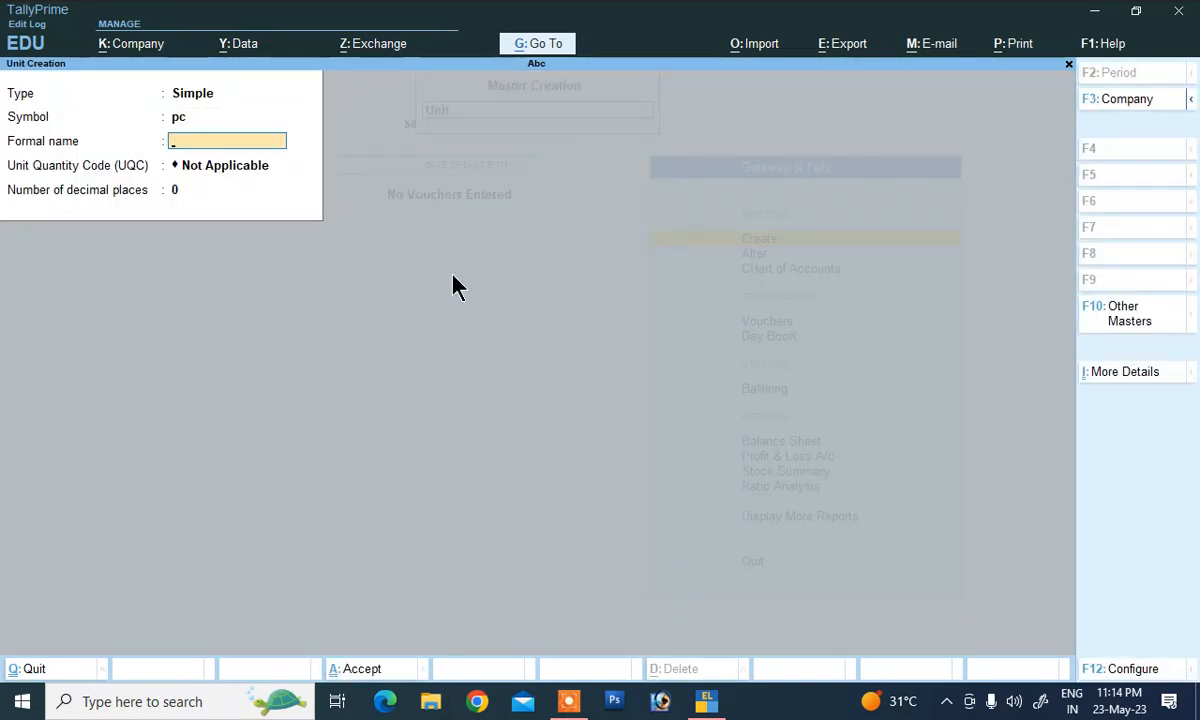
{"action": "type", "text": "ieec"}
{"action": "key", "text": "BackSpace"}
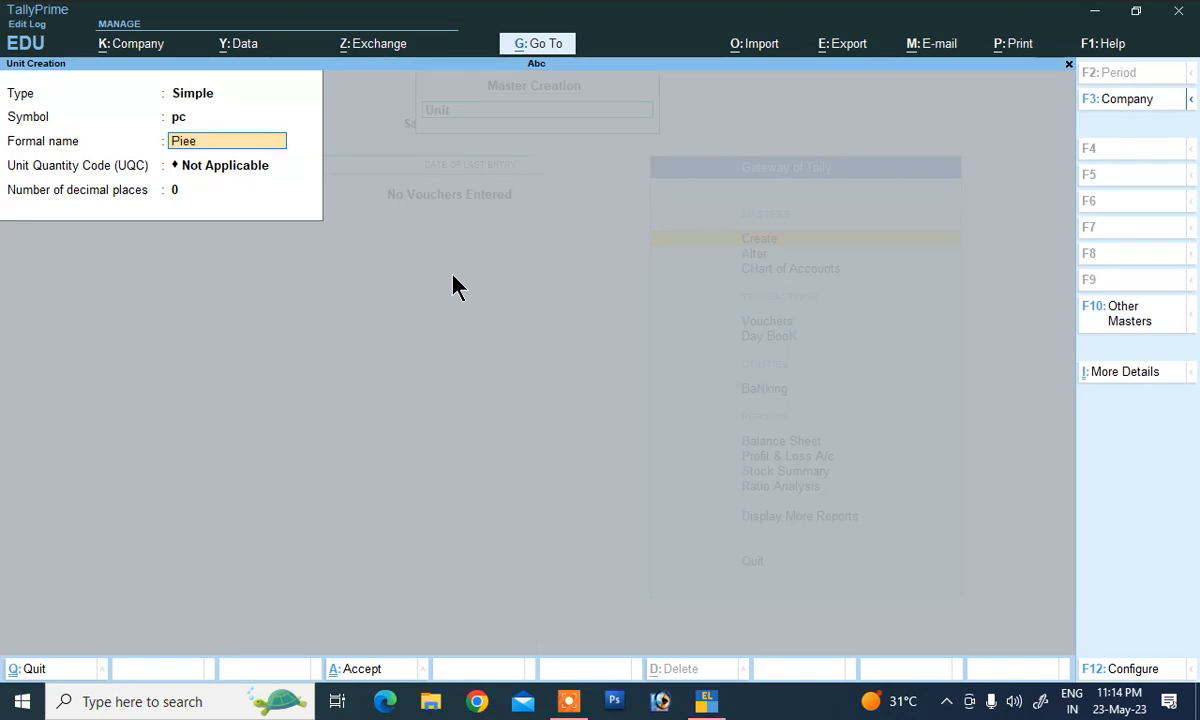
{"action": "type", "text": "ce"}
{"action": "key", "text": "BackSpace"}
{"action": "key", "text": "BackSpace"}
{"action": "key", "text": "Return"}
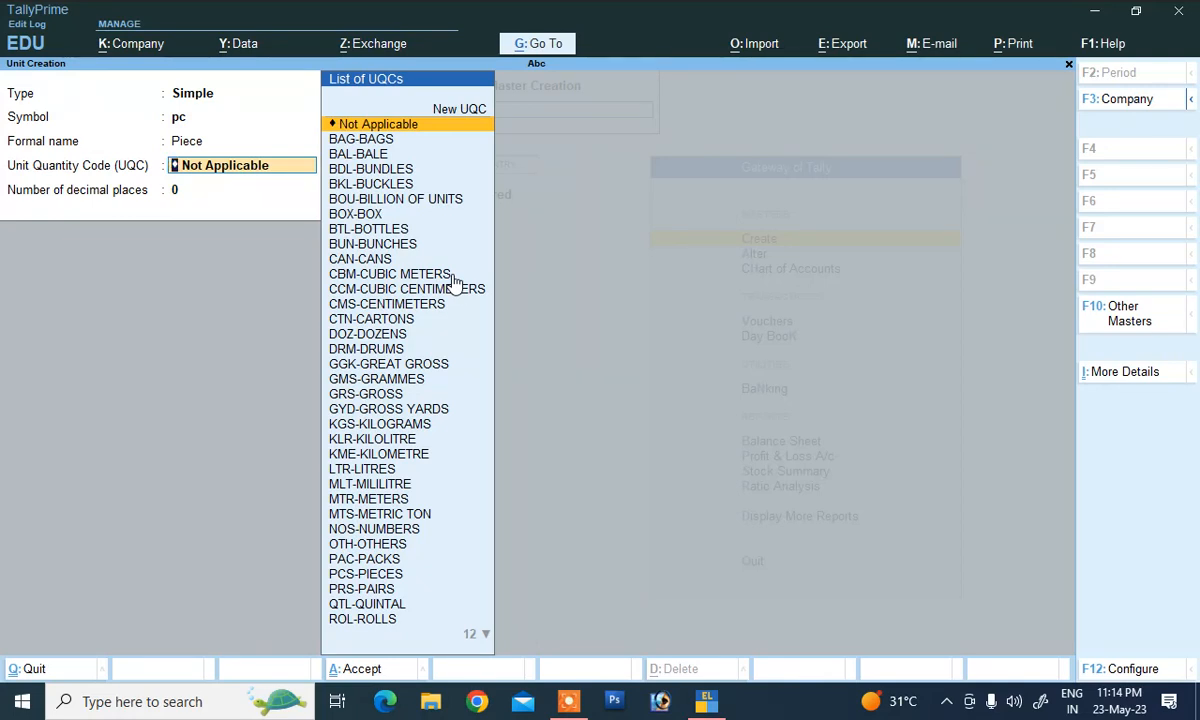
Assign the quantity code PCS-PIECES to the unit, keep 0 decimal places, save it and leave unit creation
{"action": "type", "text": "p"}
{"action": "key", "text": "Down"}
{"action": "key", "text": "Down"}
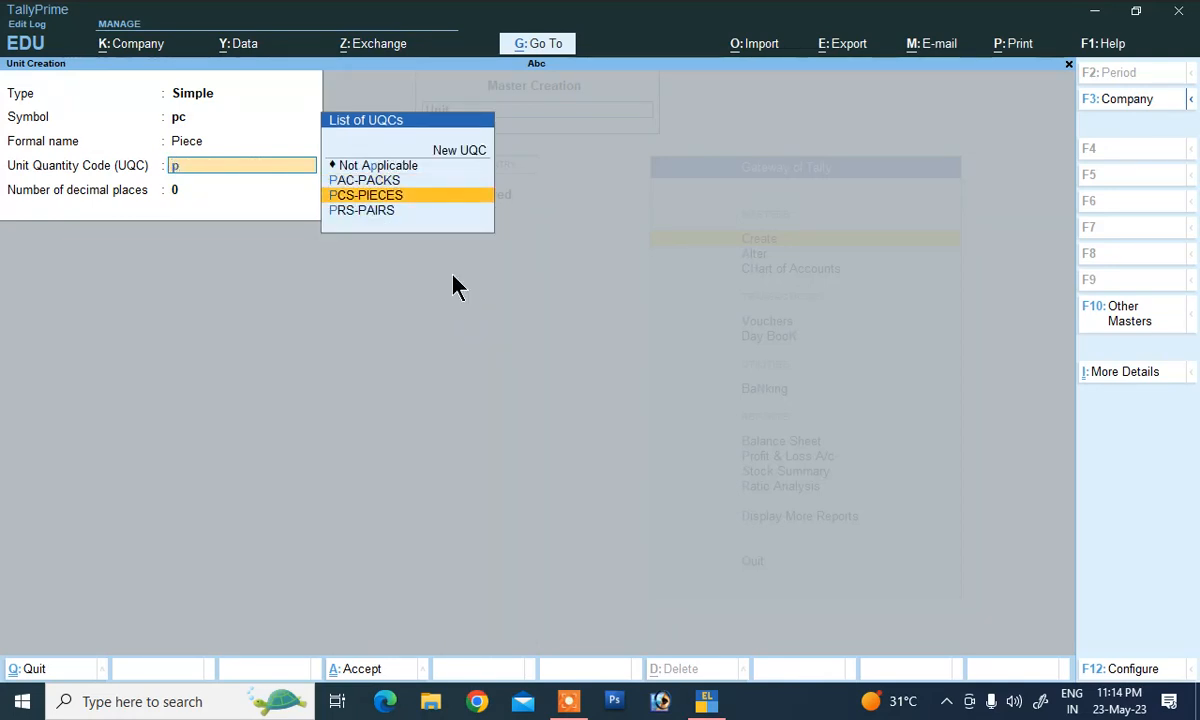
{"action": "key", "text": "Return"}
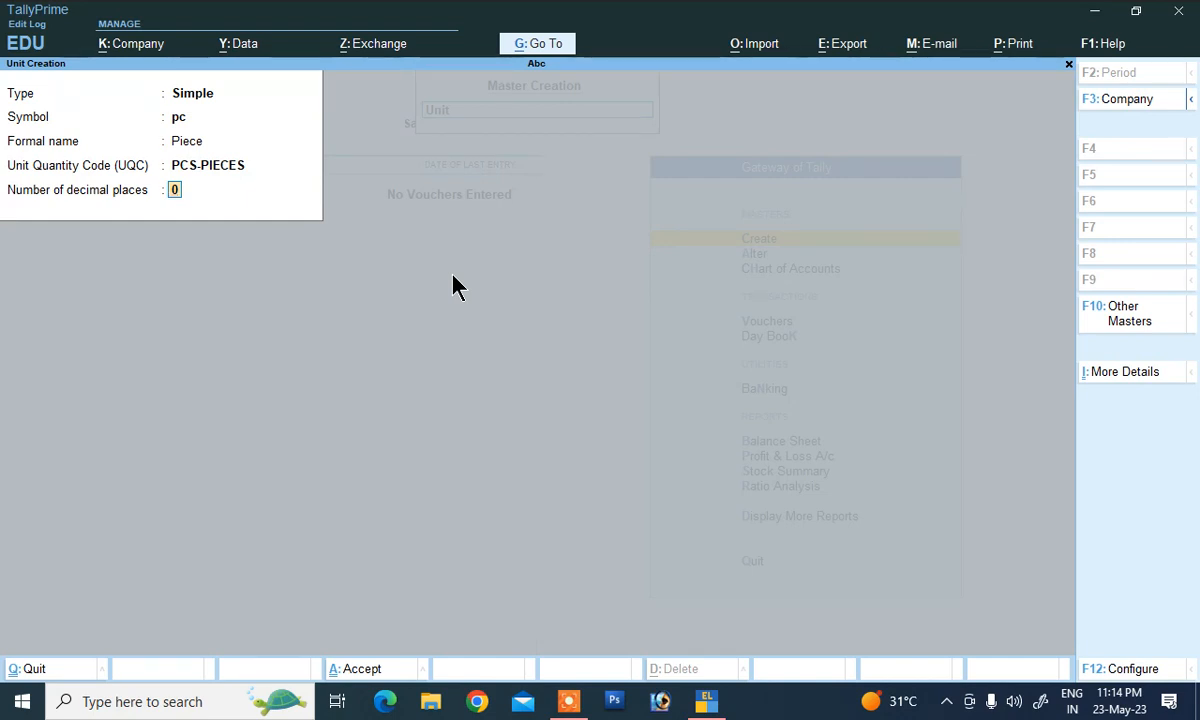
{"action": "key", "text": "Return"}
{"action": "key", "text": "Return"}
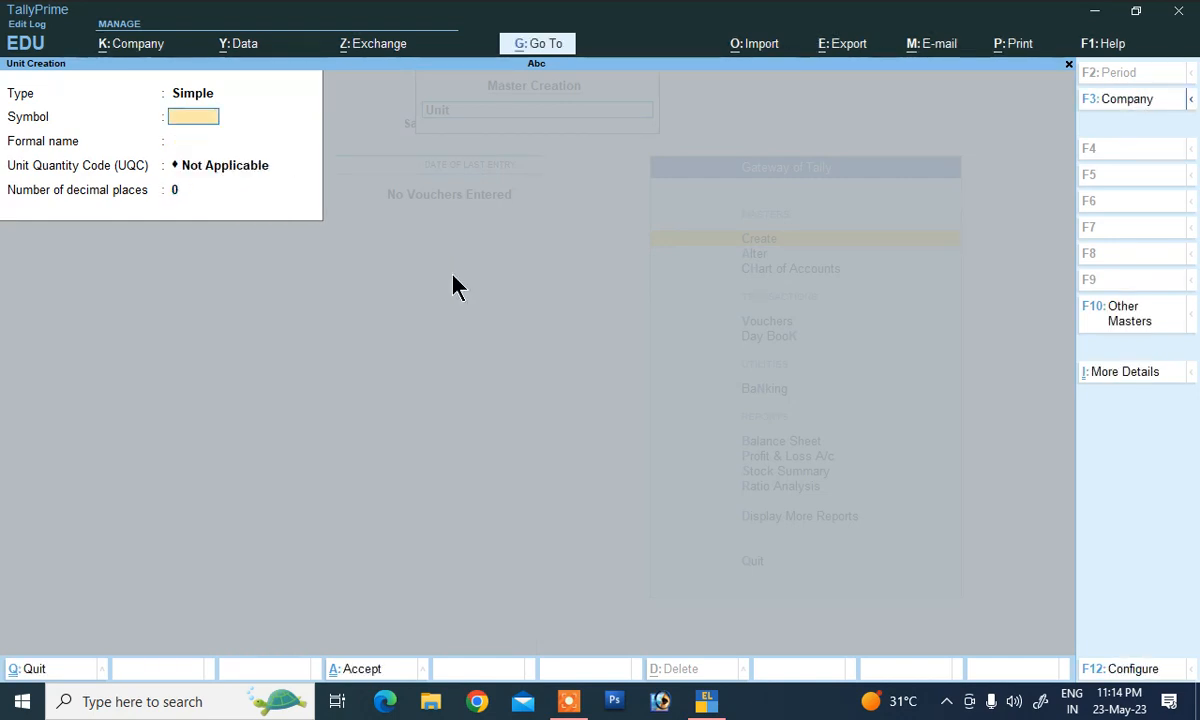
{"action": "key", "text": "Escape"}
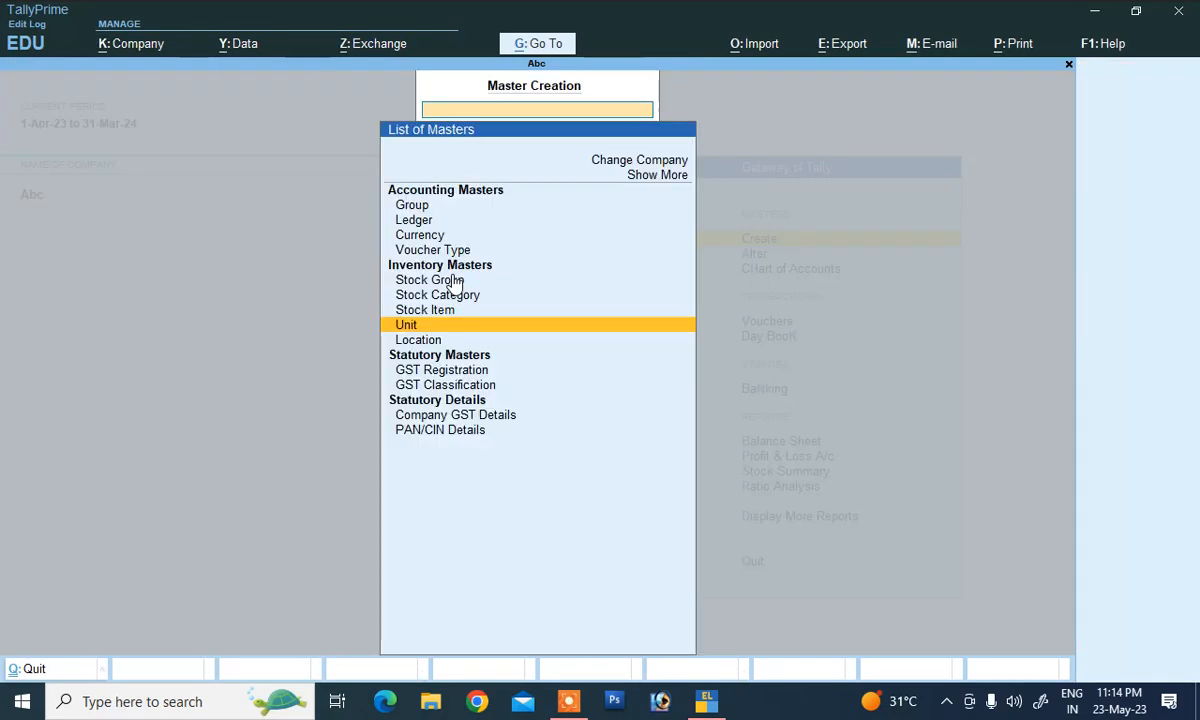
Start a new stock item named Shirt without an alias, under Primary, with pc as its unit
{"action": "key", "text": "Up"}
{"action": "key", "text": "Return"}
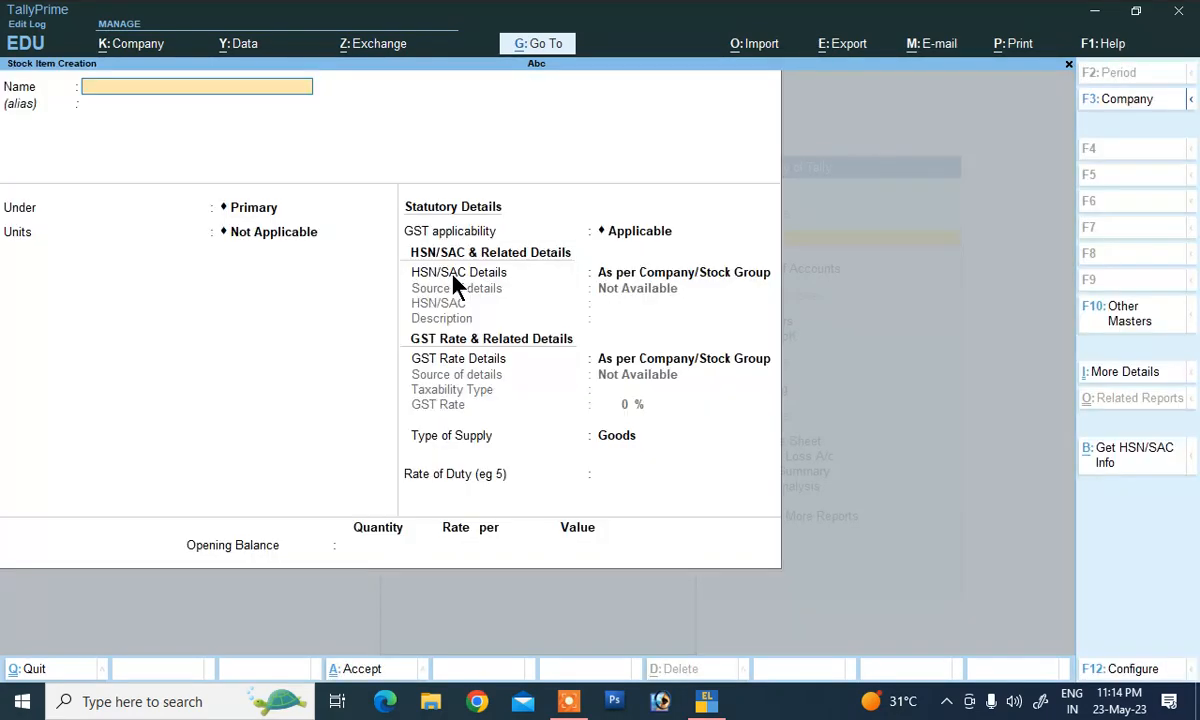
{"action": "type", "text": "Shirt"}
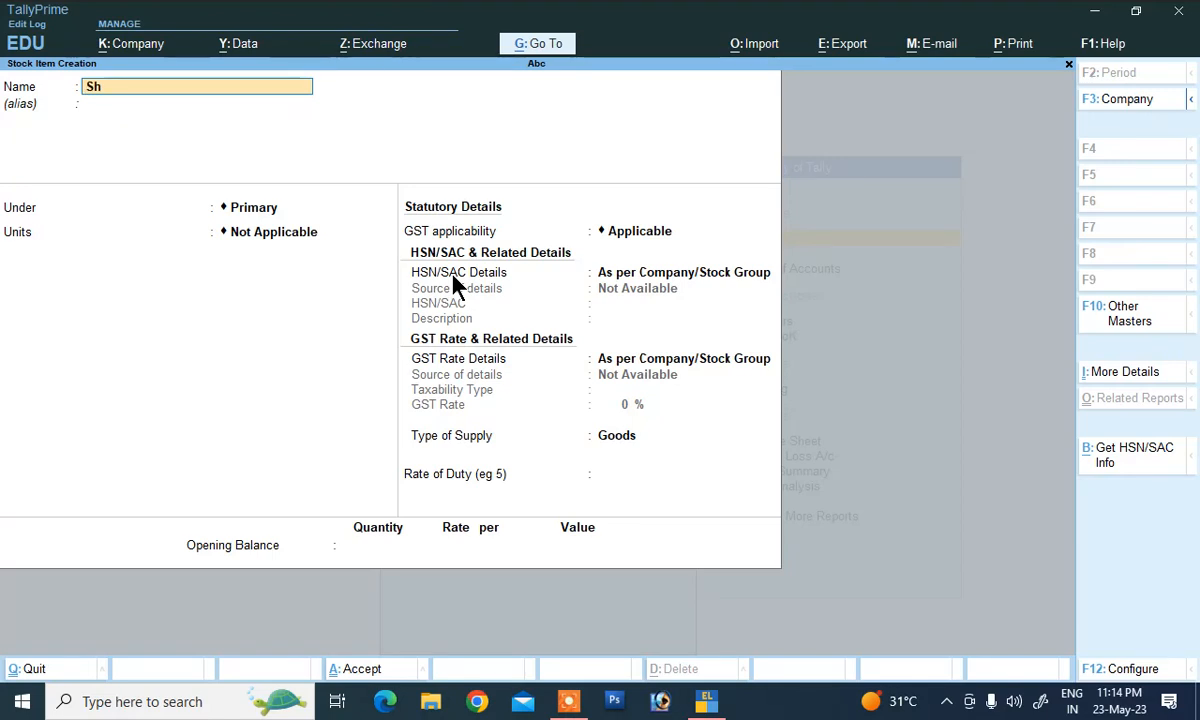
{"action": "key", "text": "Return"}
{"action": "key", "text": "Return"}
{"action": "key", "text": "Return"}
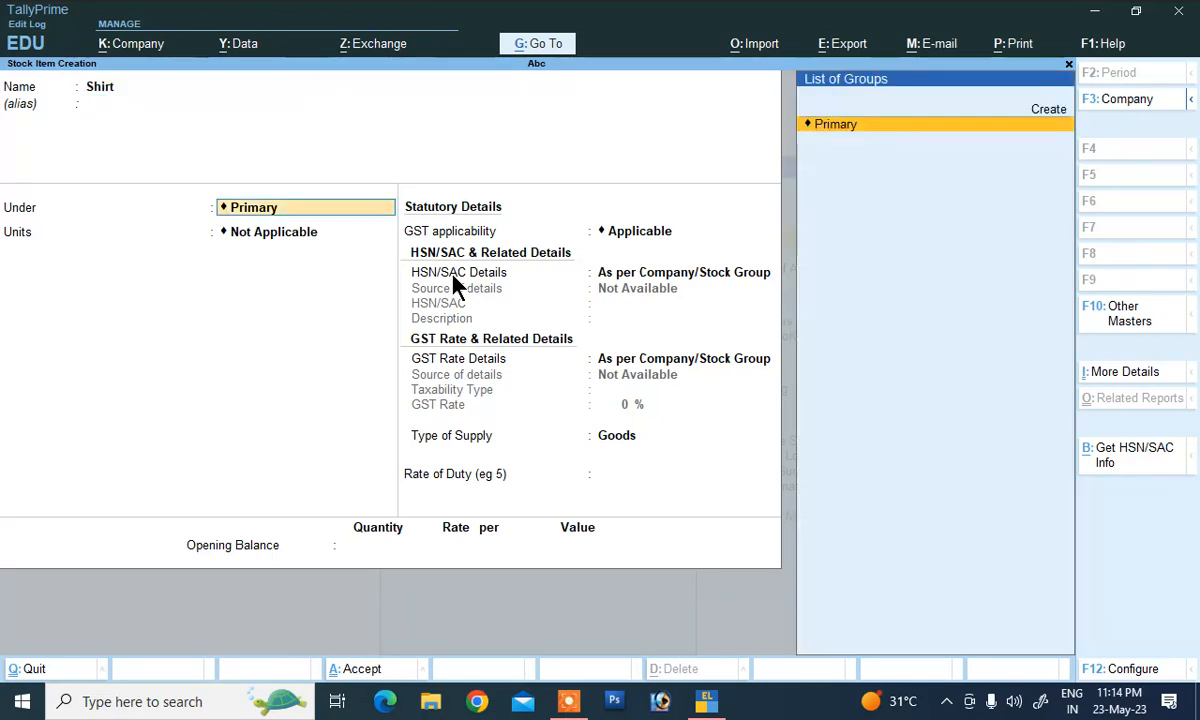
{"action": "key", "text": "Down"}
{"action": "key", "text": "Return"}
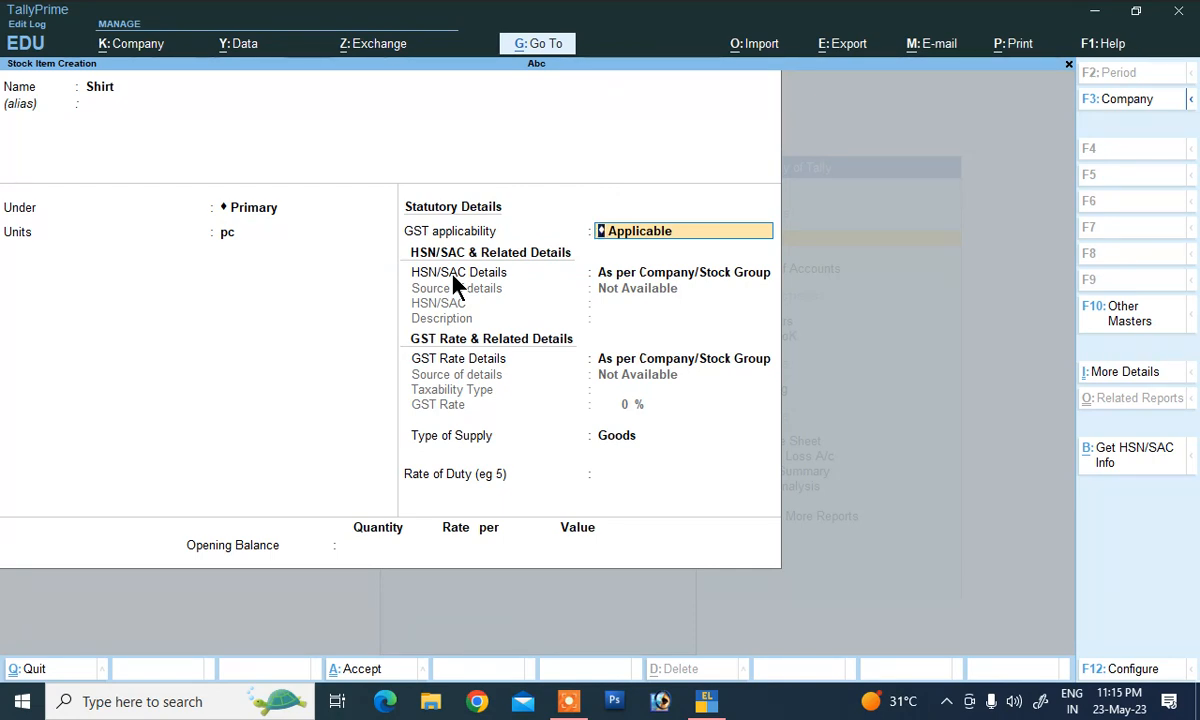
Keep GST applicable for Shirt and specify HSN/SAC 45879 directly on the item, leaving the description blank
{"action": "key", "text": "Return"}
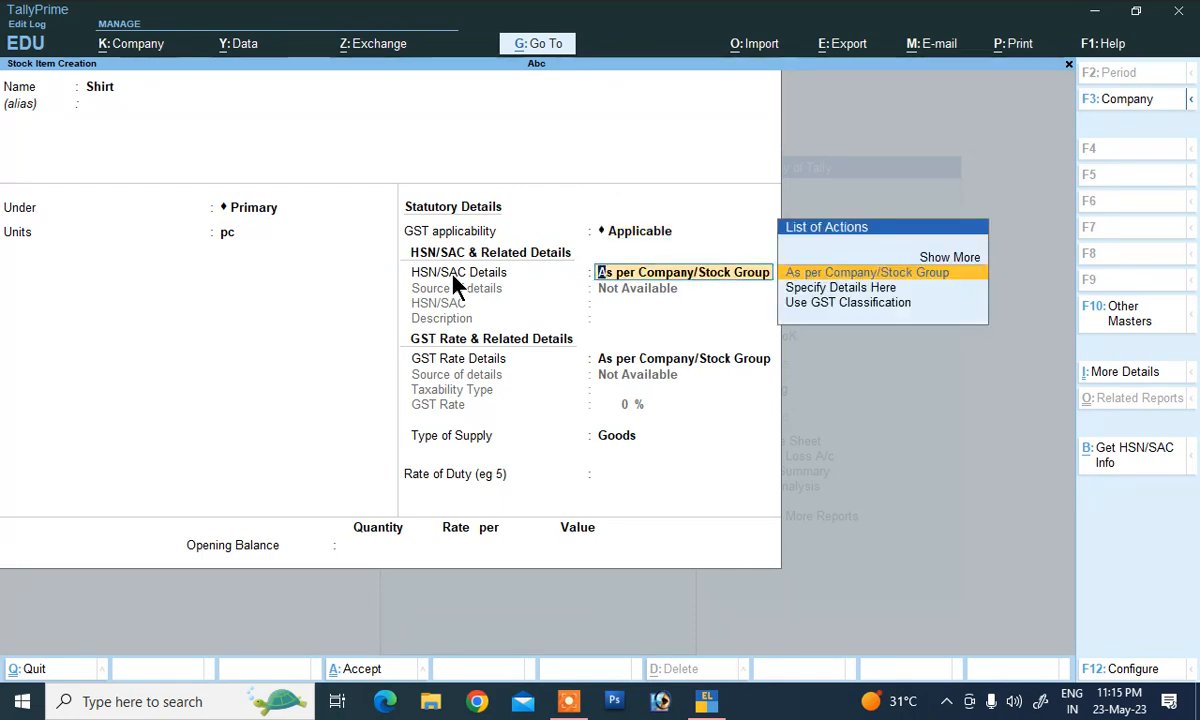
{"action": "key", "text": "Down"}
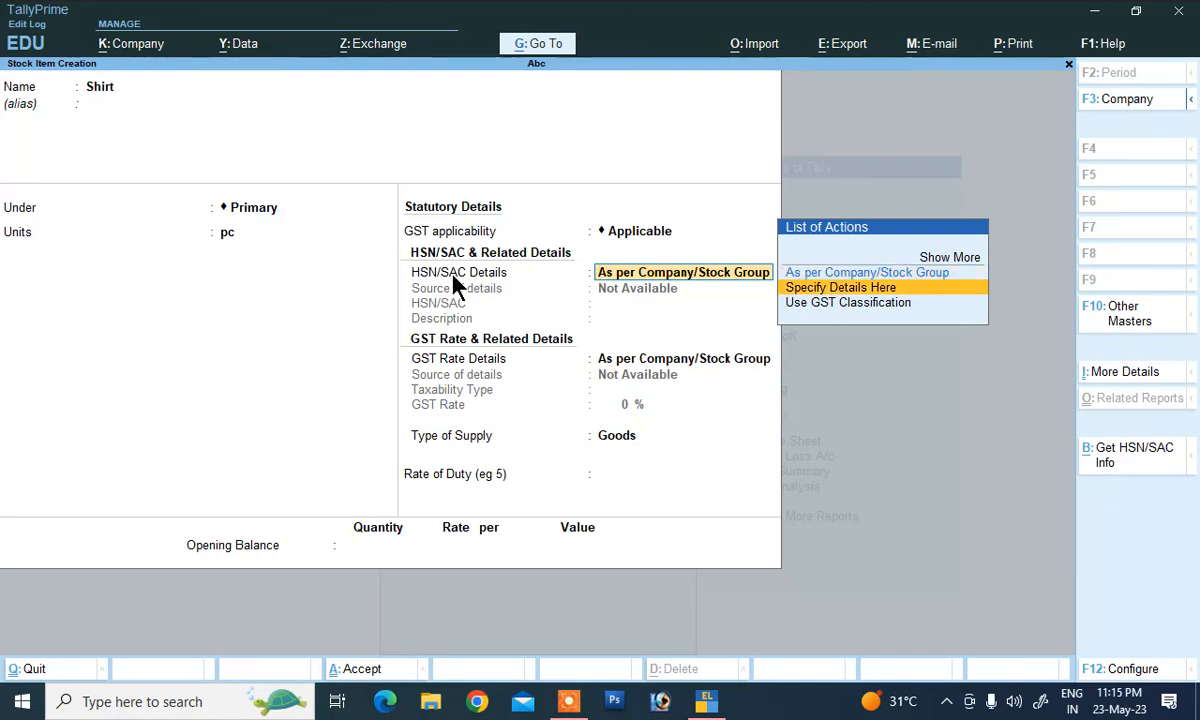
{"action": "key", "text": "Return"}
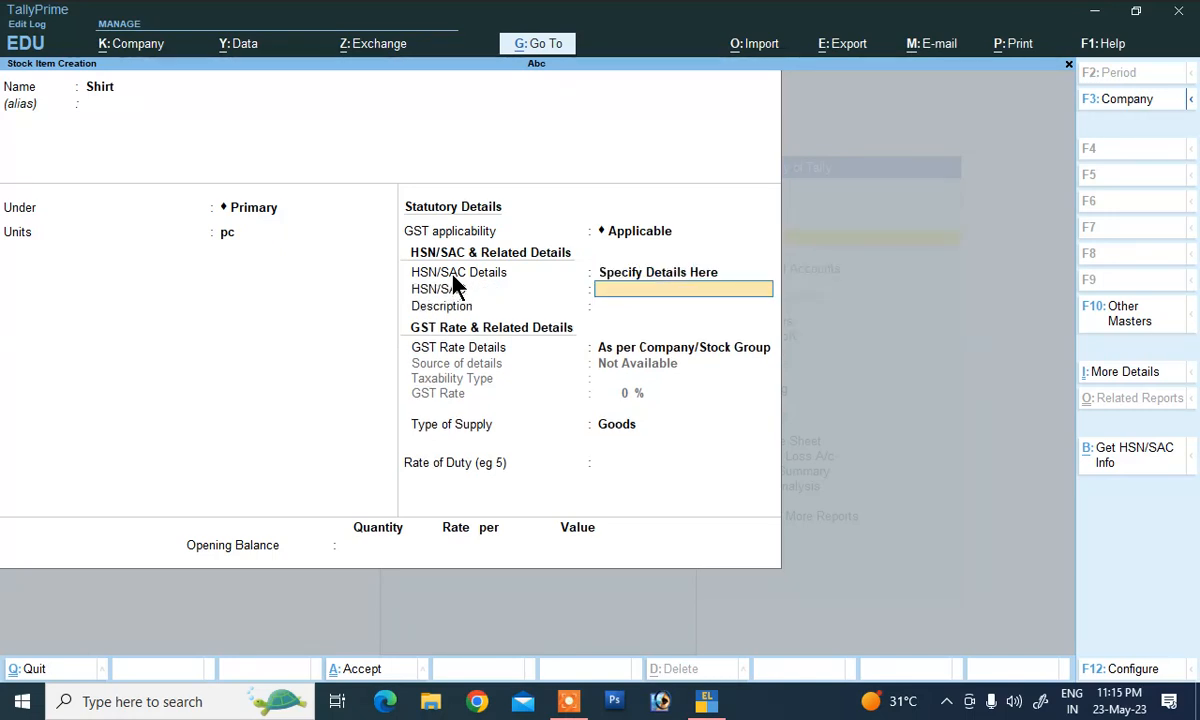
{"action": "type", "text": "45879"}
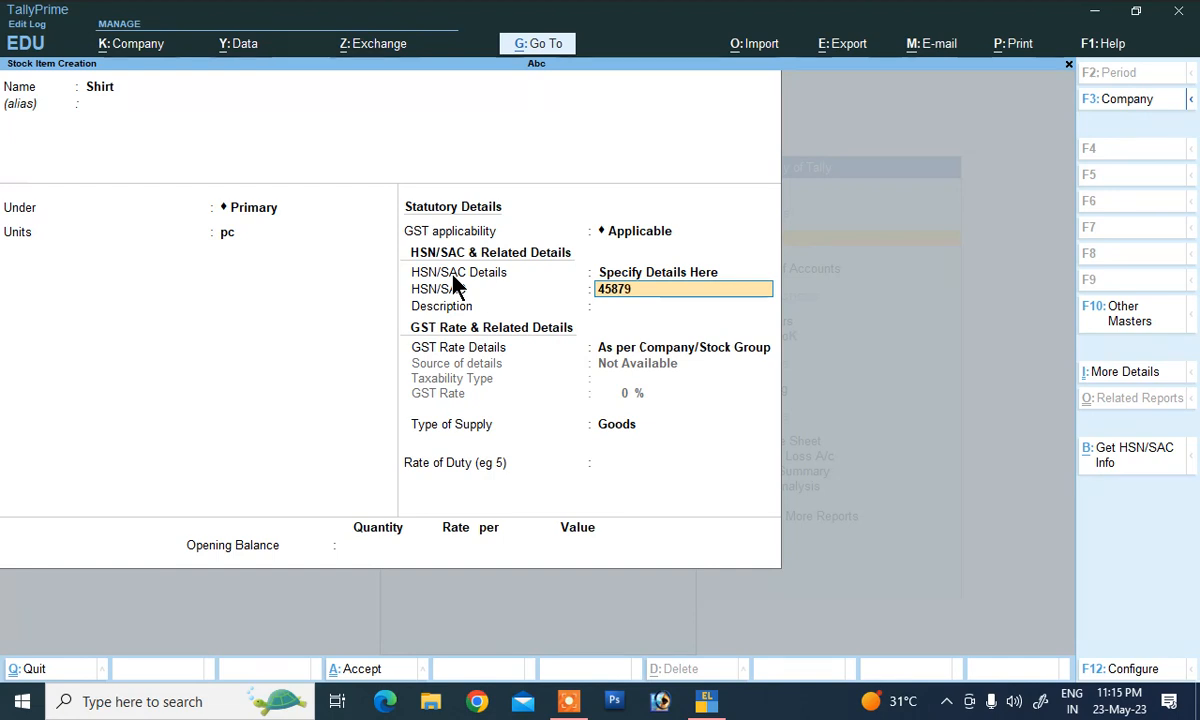
{"action": "key", "text": "Return"}
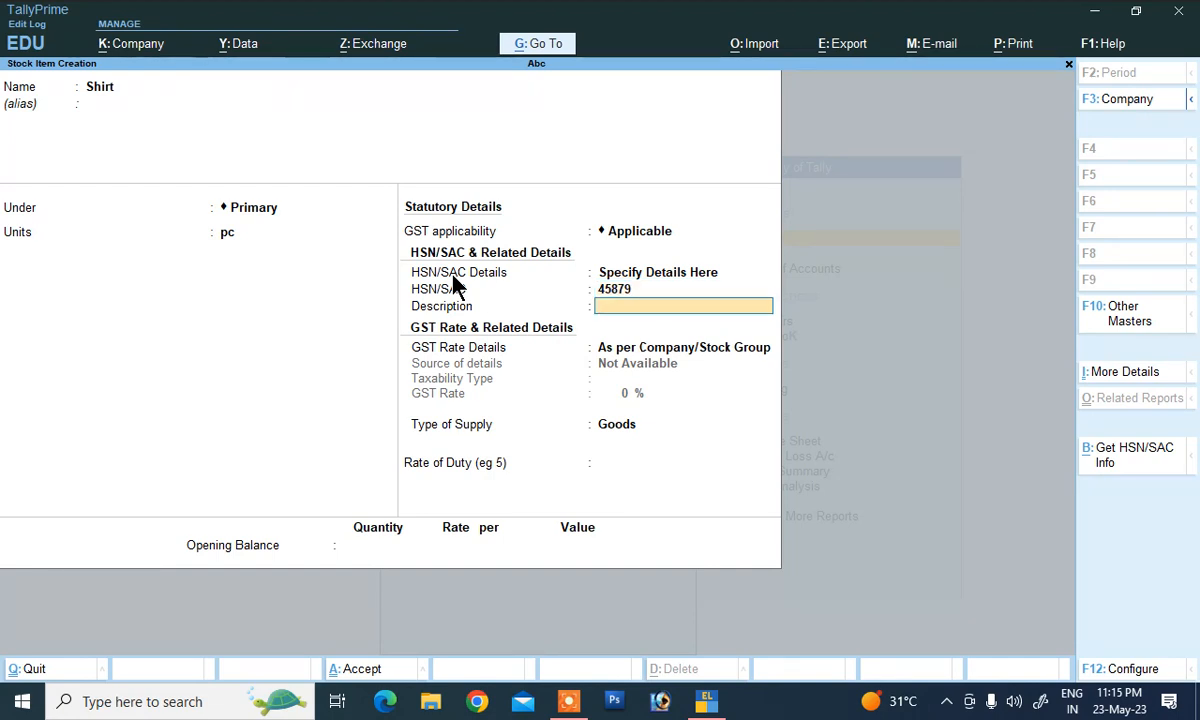
{"action": "key", "text": "Return"}
Specify Shirt's GST rate details directly on the item as Taxable at 12%
{"action": "key", "text": "Down"}
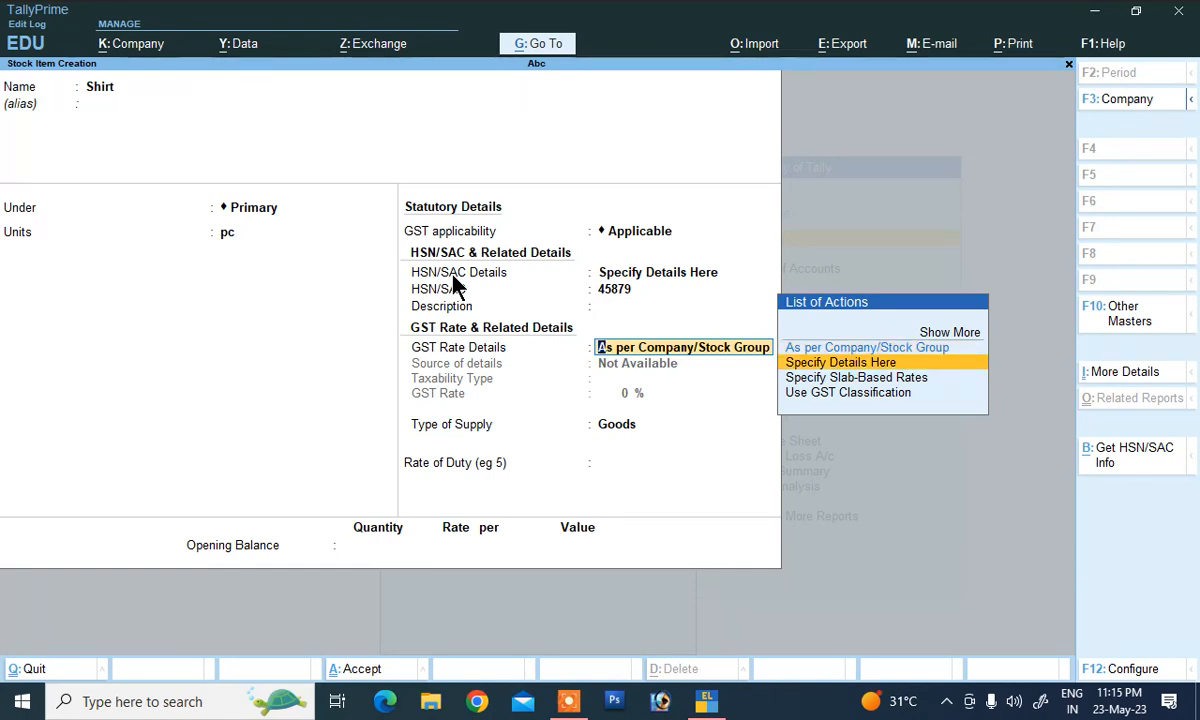
{"action": "key", "text": "Return"}
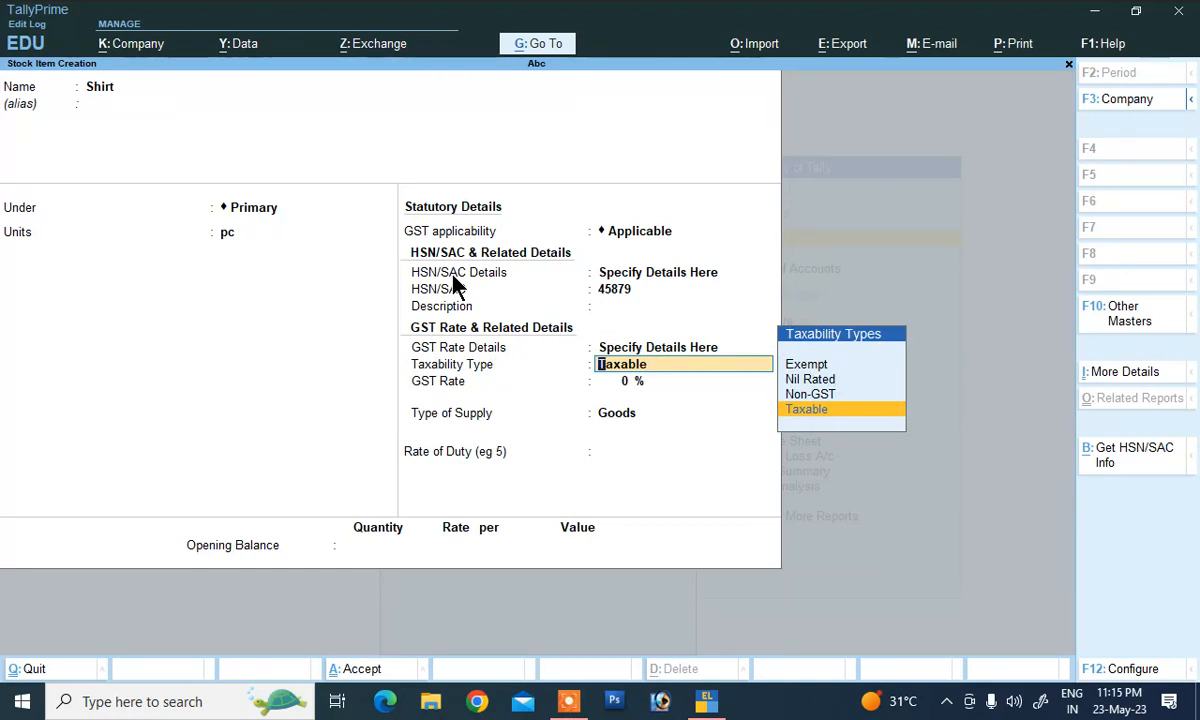
{"action": "key", "text": "Return"}
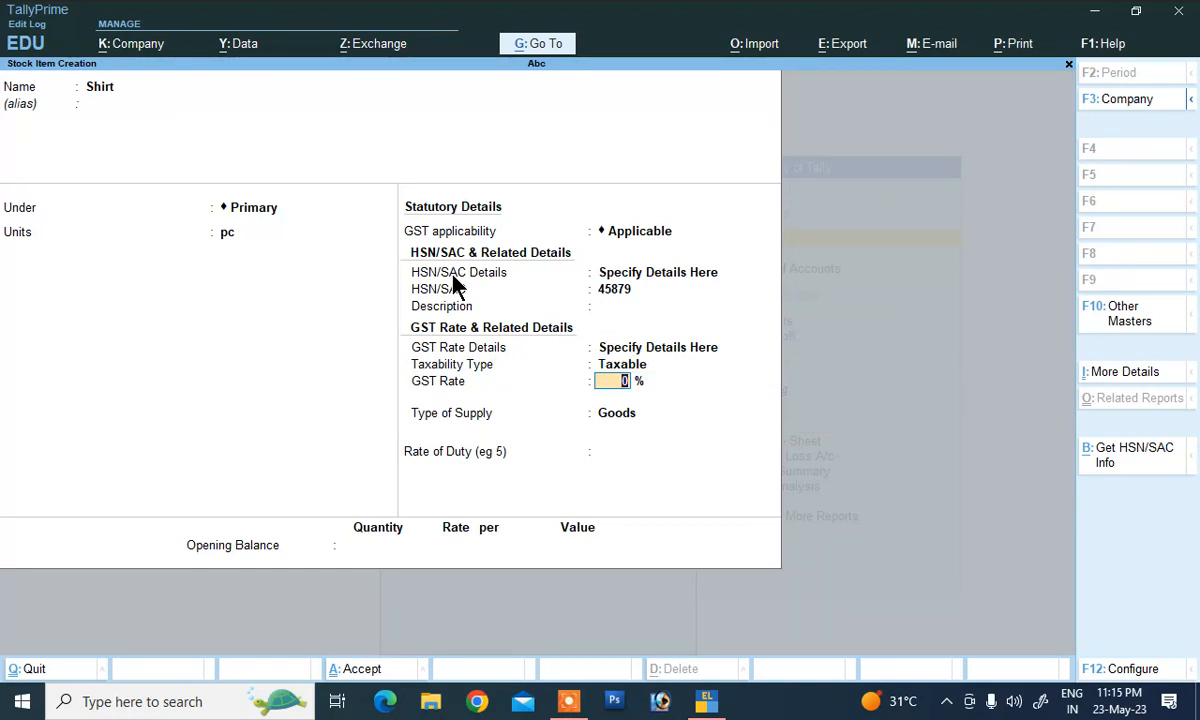
{"action": "type", "text": "12"}
{"action": "key", "text": "Return"}
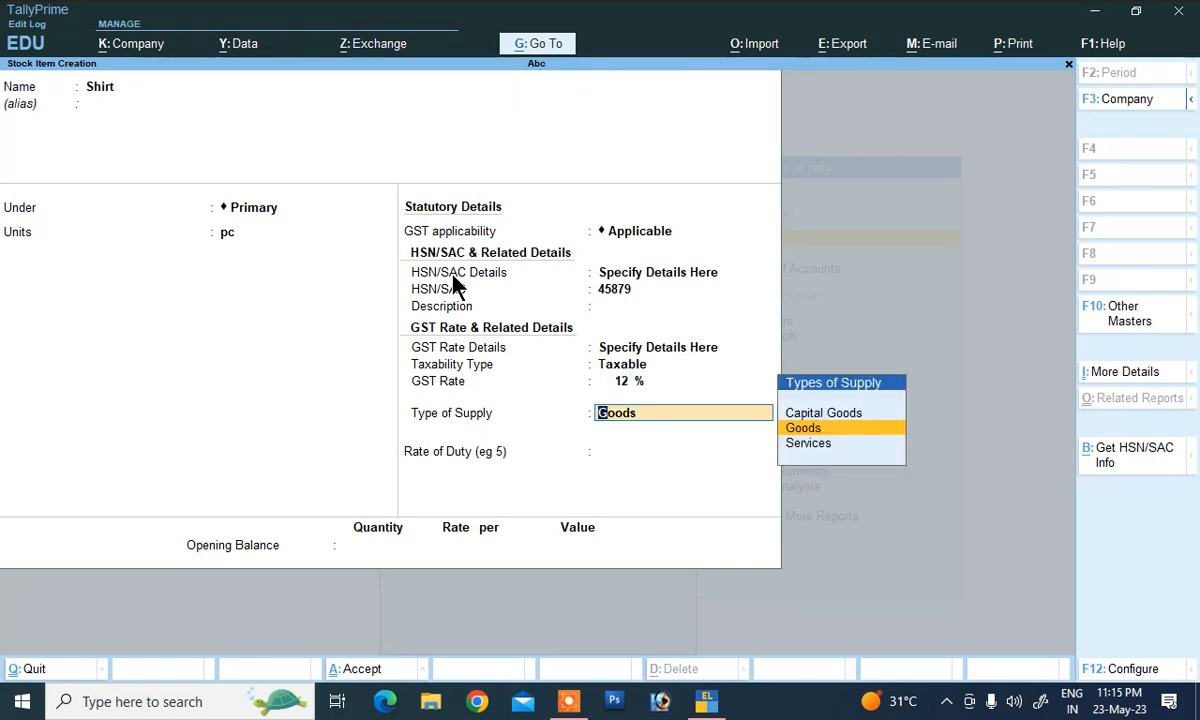
Keep Goods as Shirt's type of supply with 0 duty and save the stock item without an opening balance
{"action": "key", "text": "Return"}
{"action": "key", "text": "Return"}
{"action": "key", "text": "Return"}
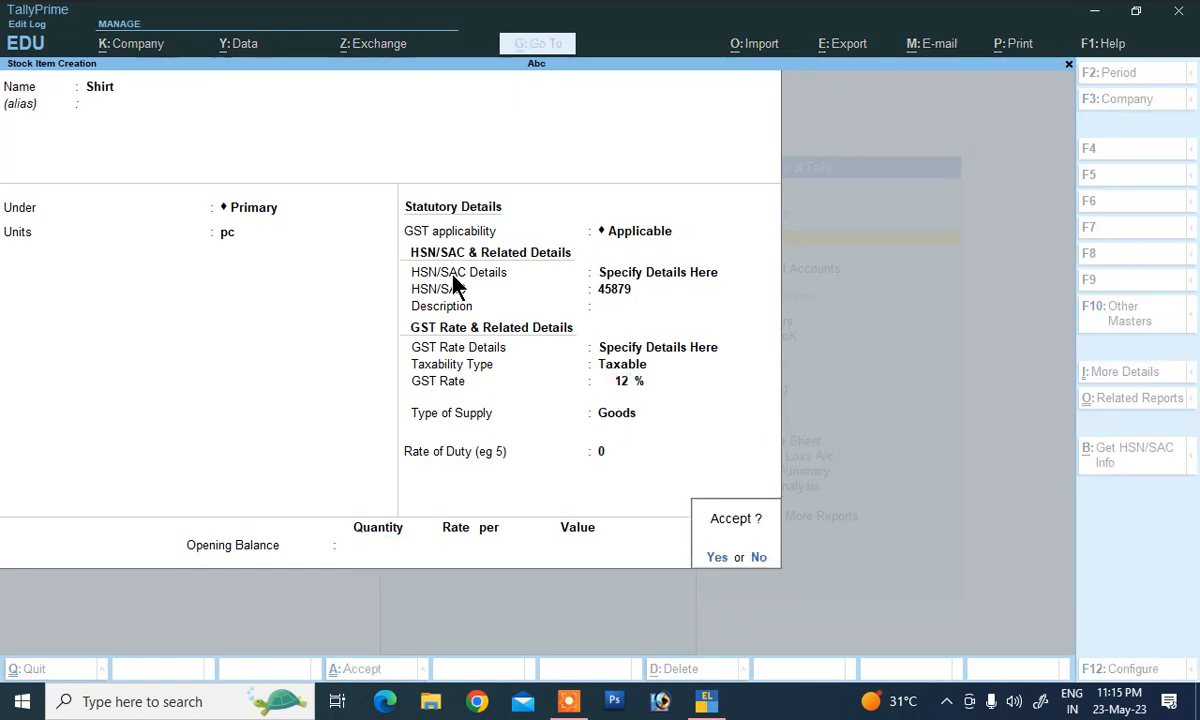
{"action": "key", "text": "Return"}
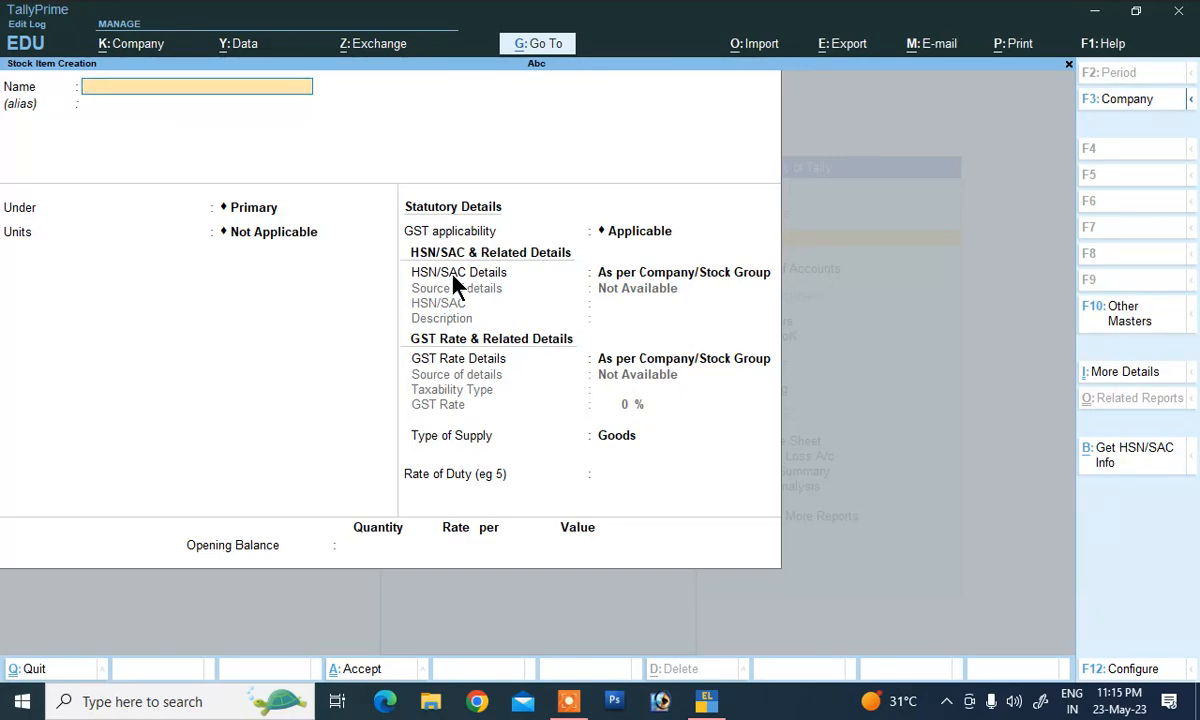
Leave master creation and open a new Purchase voucher
{"action": "key", "text": "Escape"}
{"action": "key", "text": "Return"}
{"action": "key", "text": "Escape"}
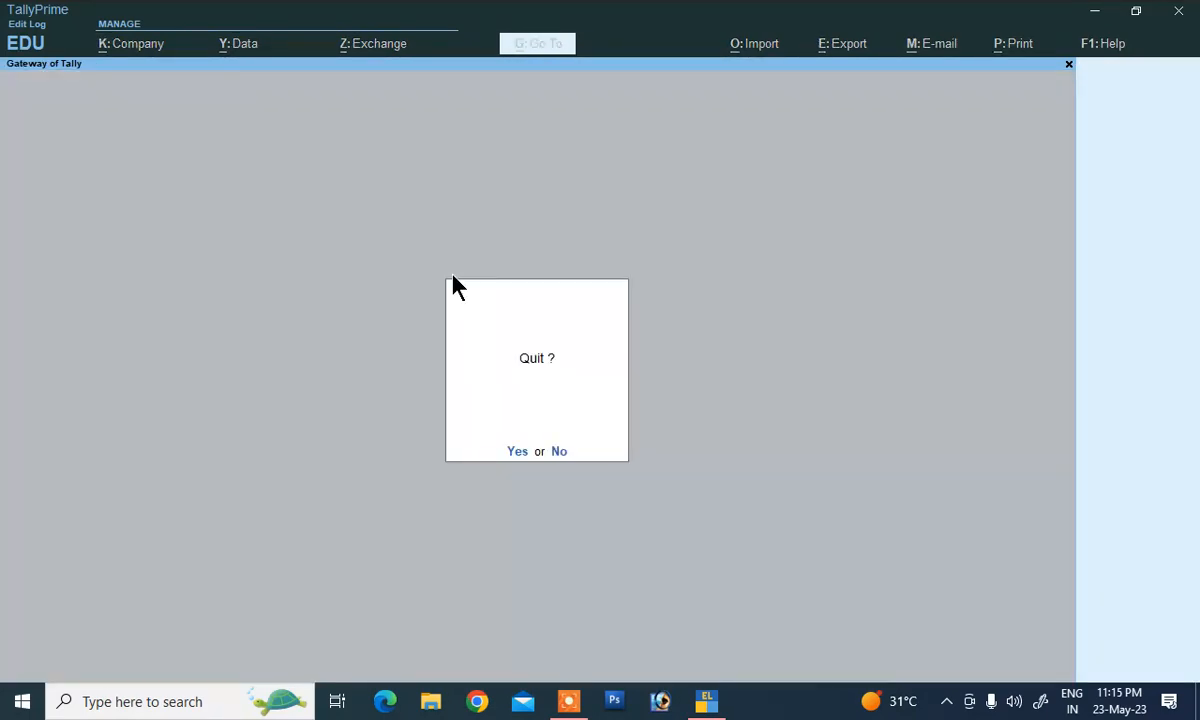
{"action": "key", "text": "Escape"}
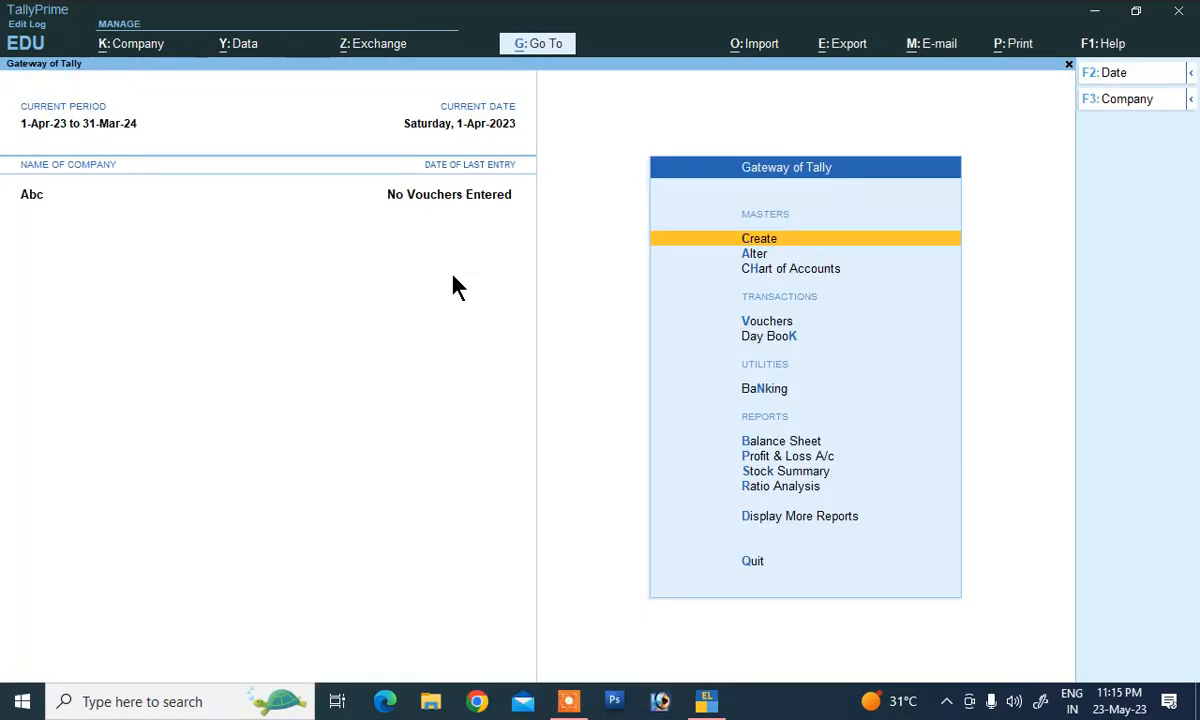
{"action": "key", "text": "Down"}
{"action": "key", "text": "Down"}
{"action": "key", "text": "Down"}
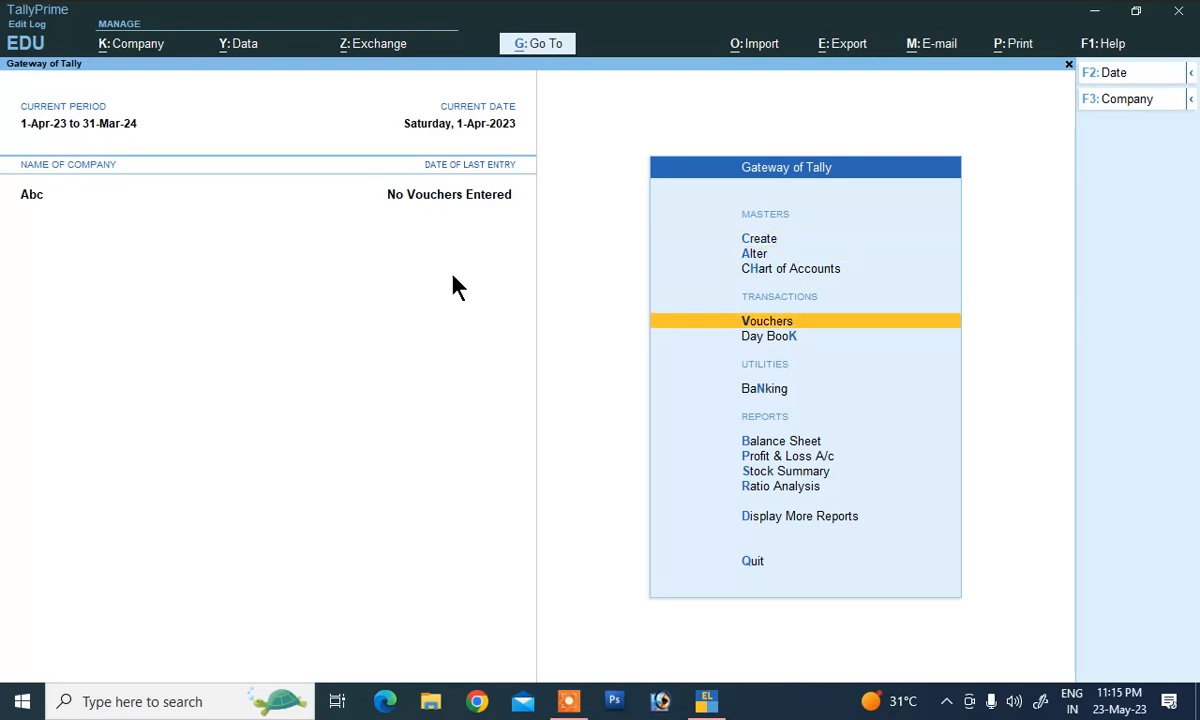
{"action": "key", "text": "Return"}
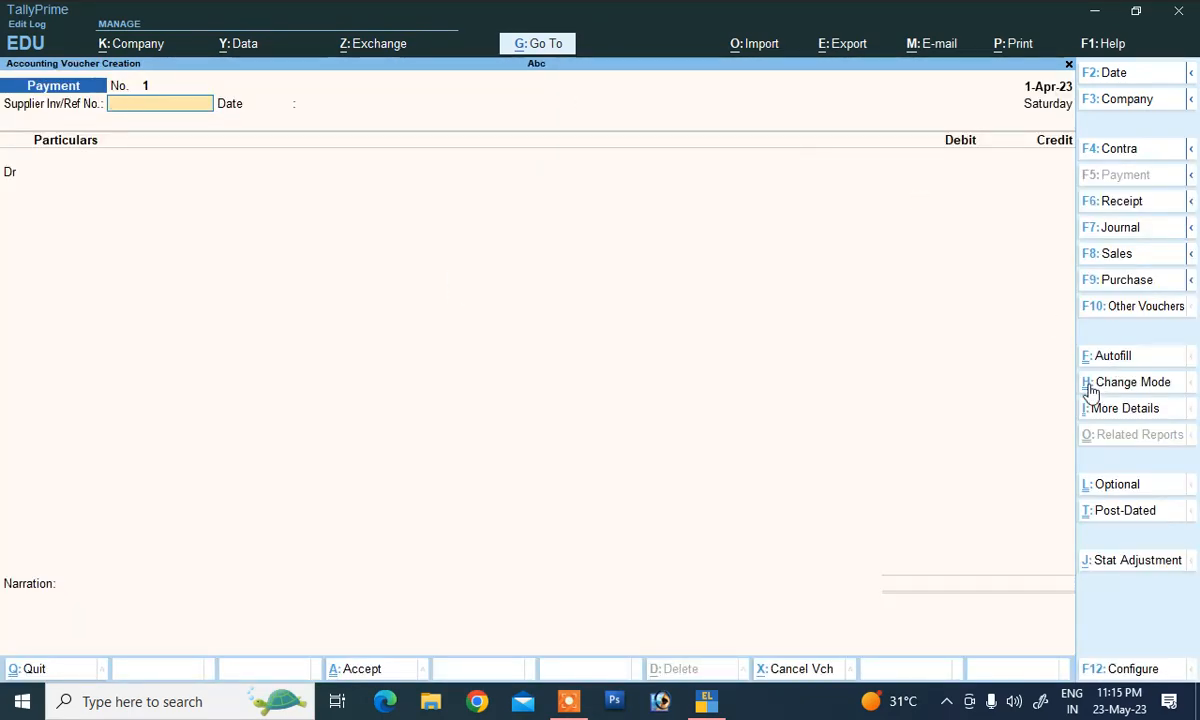
{"action": "left_click", "coordinate": [1103, 282]}
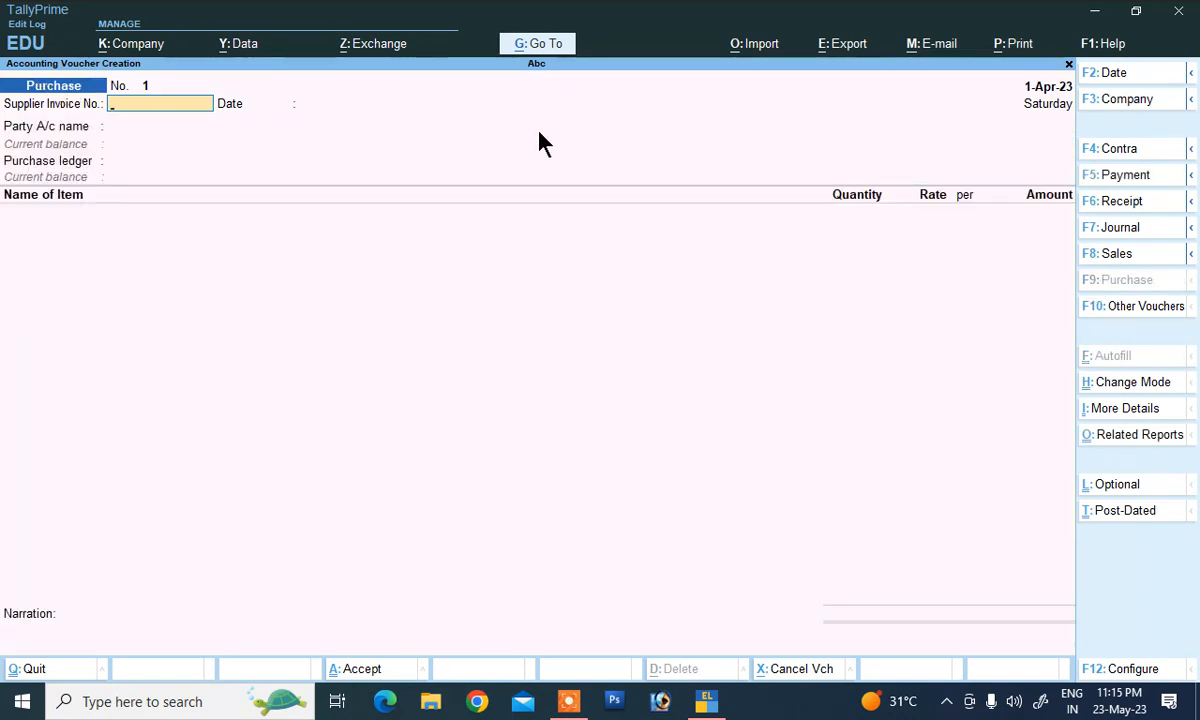
Enter supplier invoice number 01 dated 1-Apr-23 and select the Pvt supplier as the purchase voucher's party account
{"action": "type", "text": "01"}
{"action": "key", "text": "Return"}
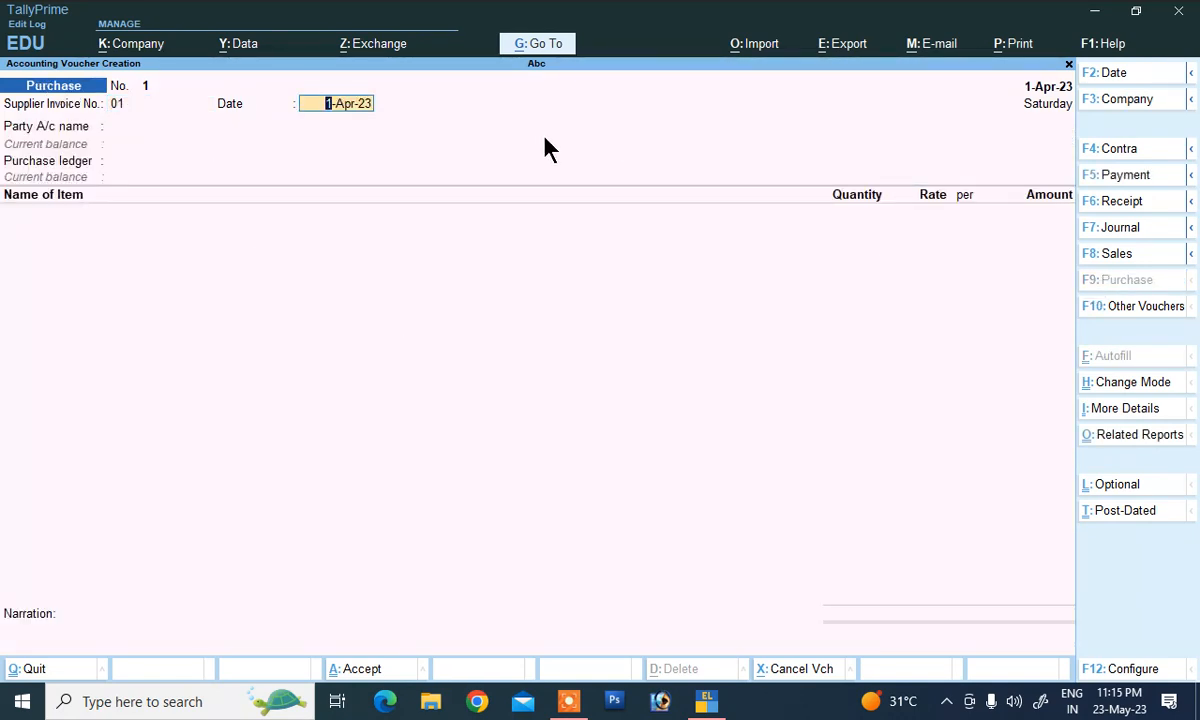
{"action": "key", "text": "Return"}
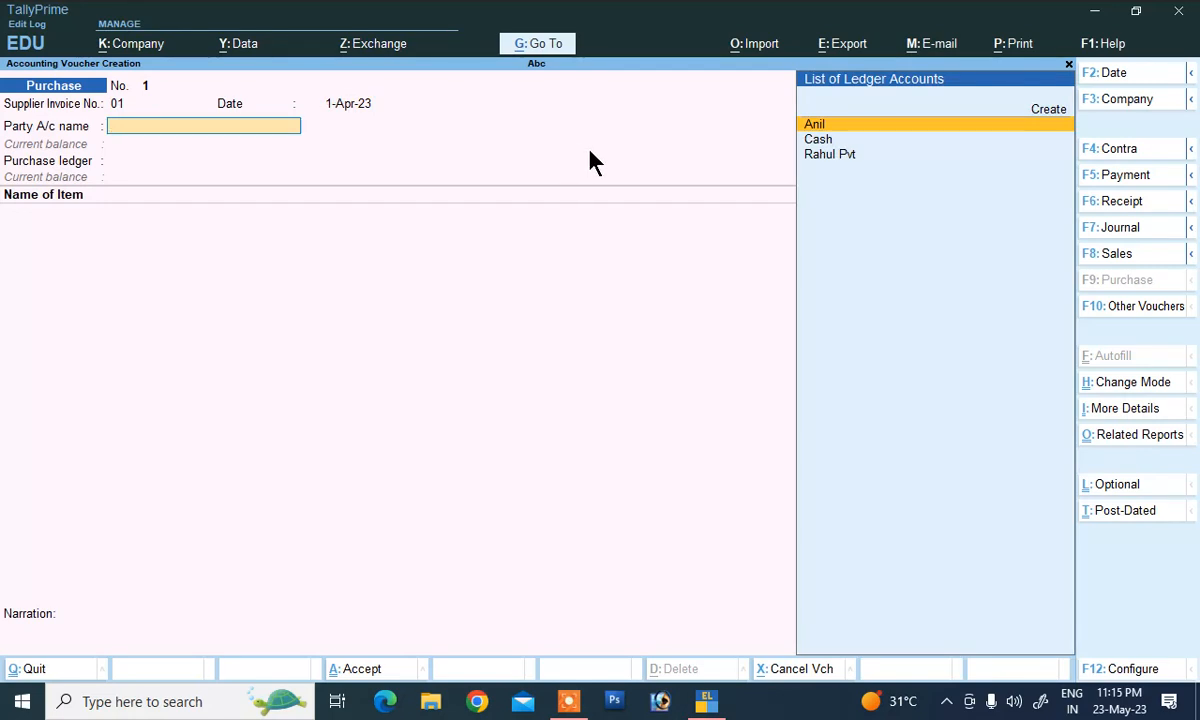
{"action": "key", "text": "Down"}
{"action": "key", "text": "Down"}
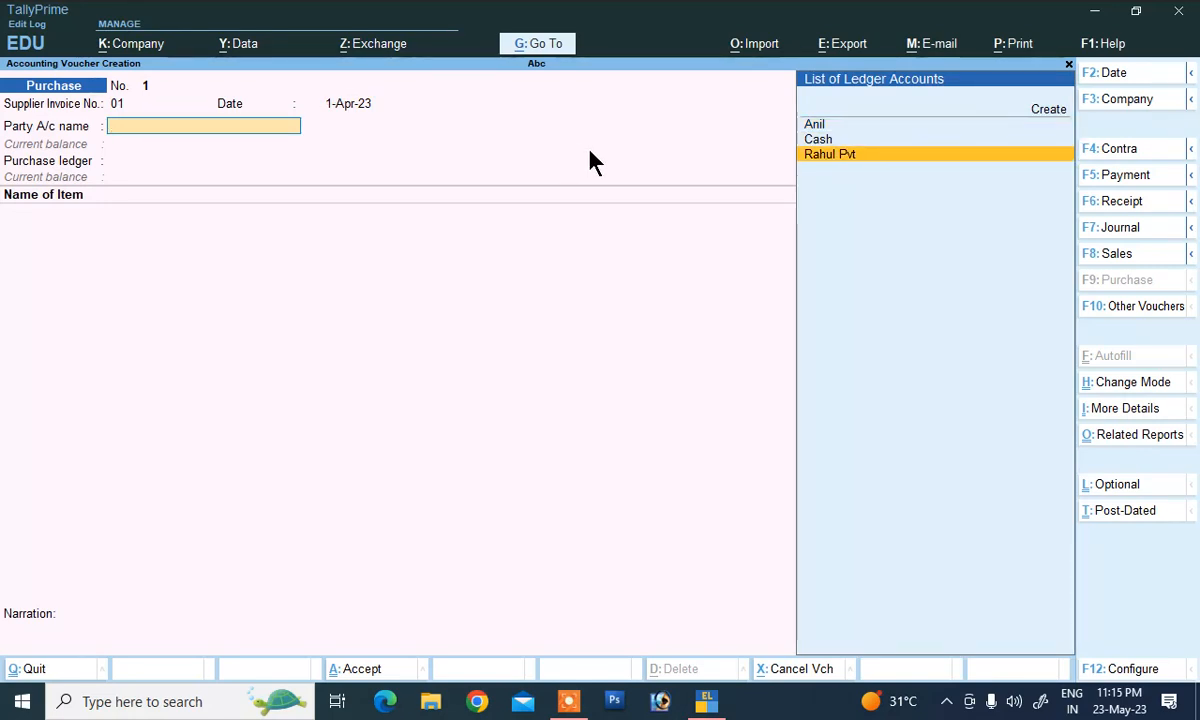
{"action": "key", "text": "Return"}
Leave all receipt details of the purchase voucher blank and proceed to the party details
{"action": "key", "text": "Return"}
{"action": "key", "text": "Return"}
{"action": "key", "text": "Return"}
{"action": "key", "text": "Return"}
{"action": "key", "text": "Return"}
{"action": "key", "text": "Return"}
{"action": "key", "text": "Return"}
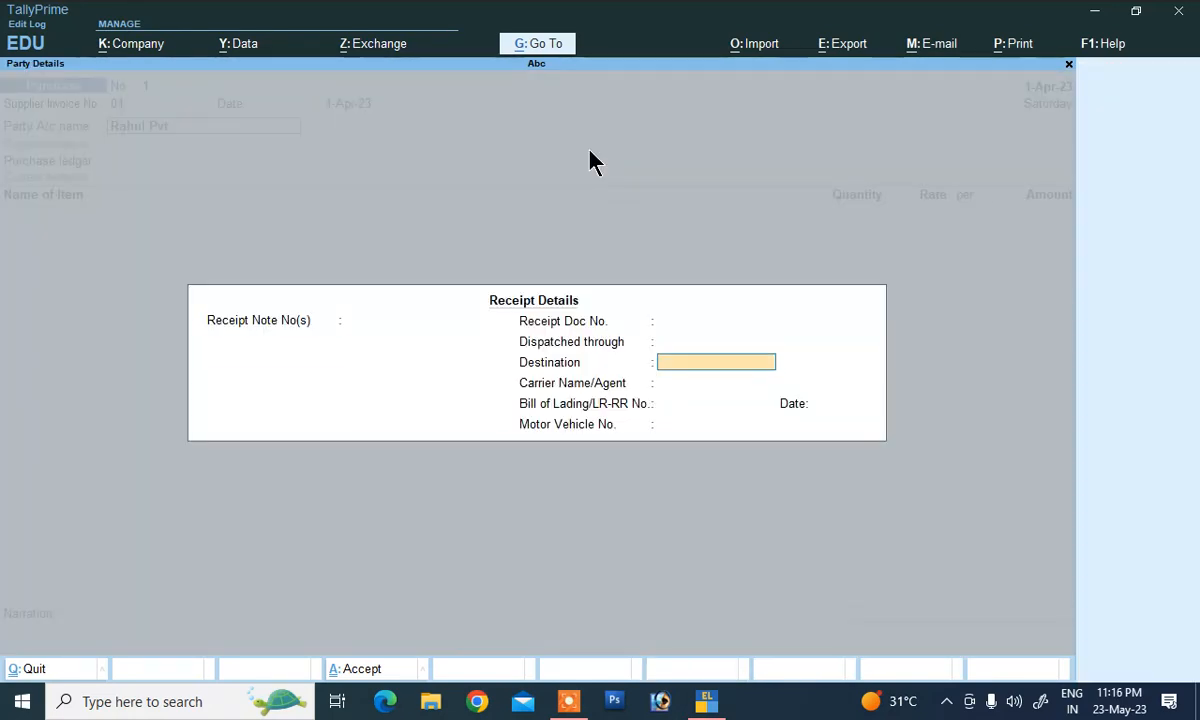
{"action": "key", "text": "Return"}
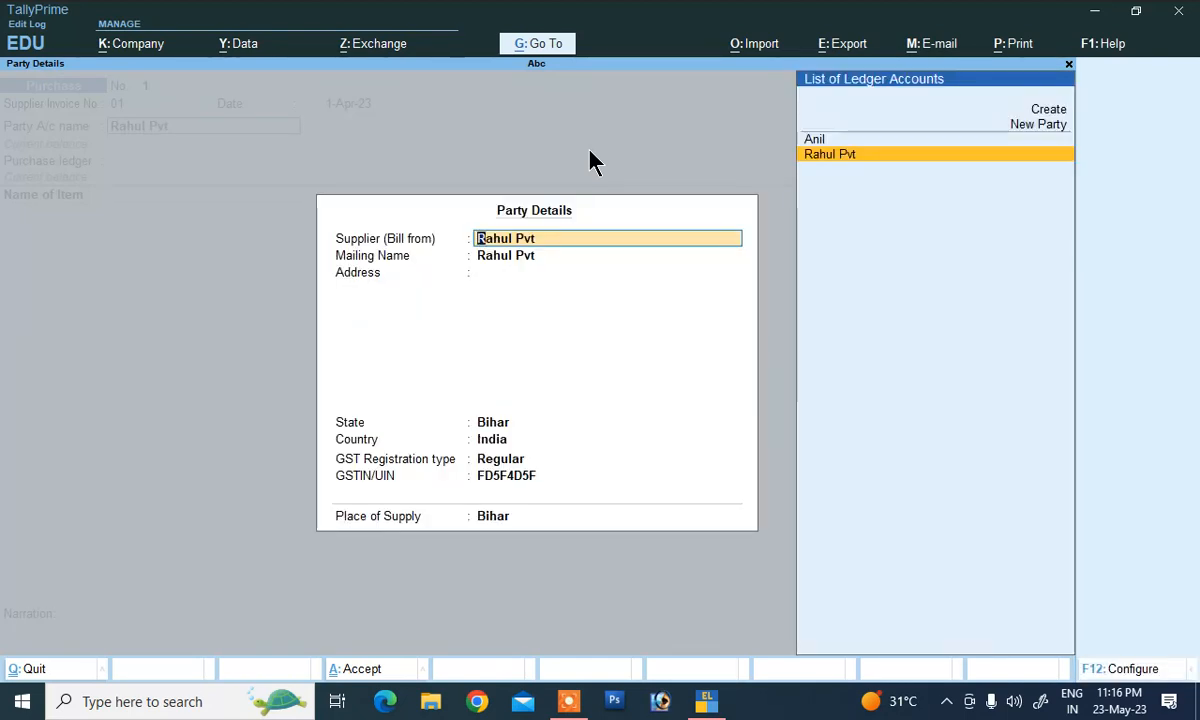
Accept the supplier's party details, keeping state Bihar, country India, Regular GST registration and the existing GSTIN
{"action": "key", "text": "Return"}
{"action": "key", "text": "Return"}
{"action": "key", "text": "Return"}
{"action": "key", "text": "Return"}
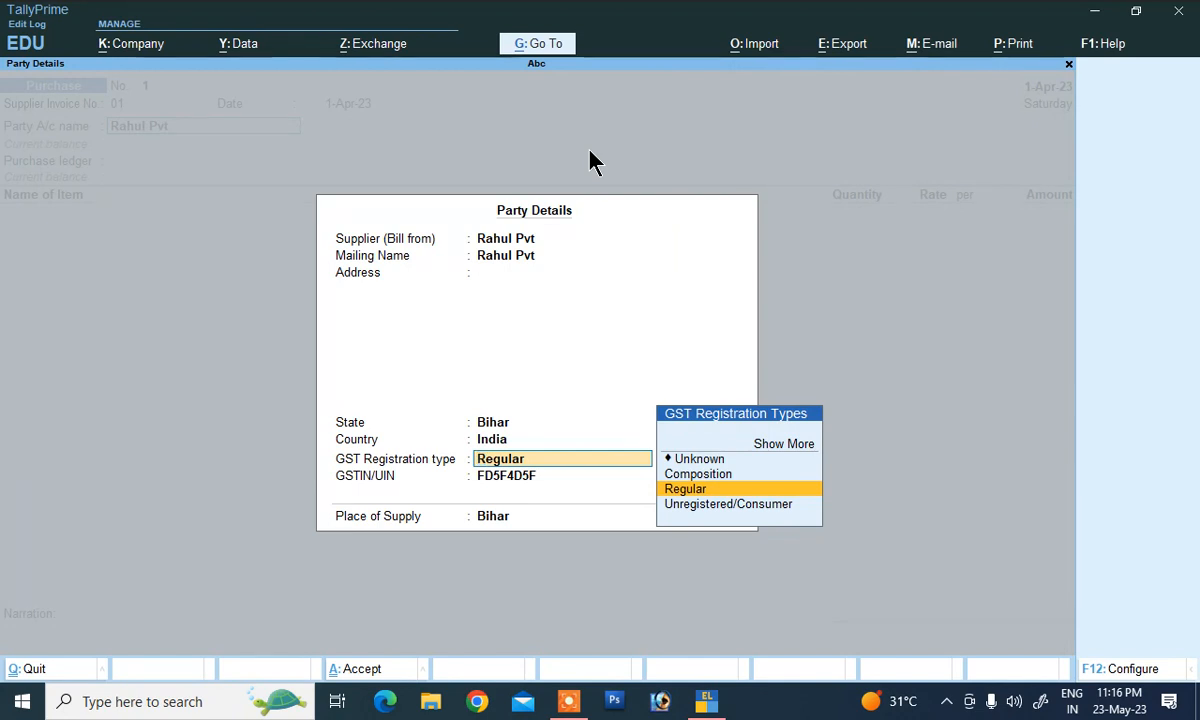
{"action": "key", "text": "Return"}
{"action": "key", "text": "Return"}
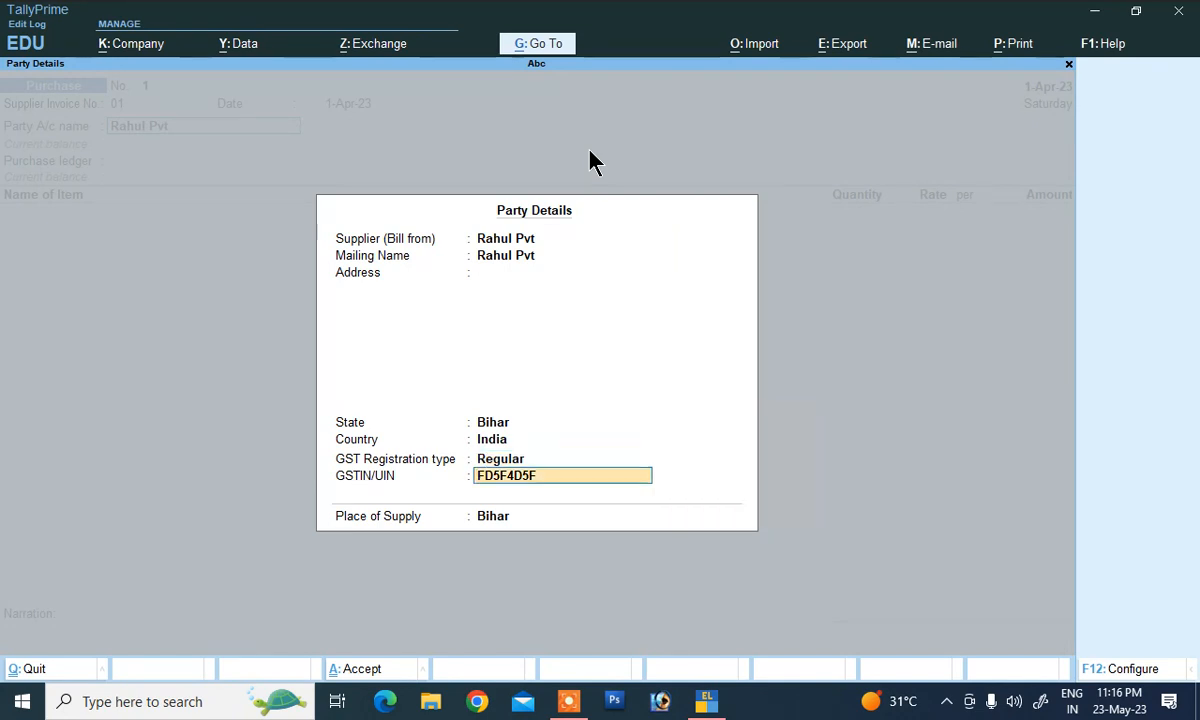
{"action": "key", "text": "Return"}
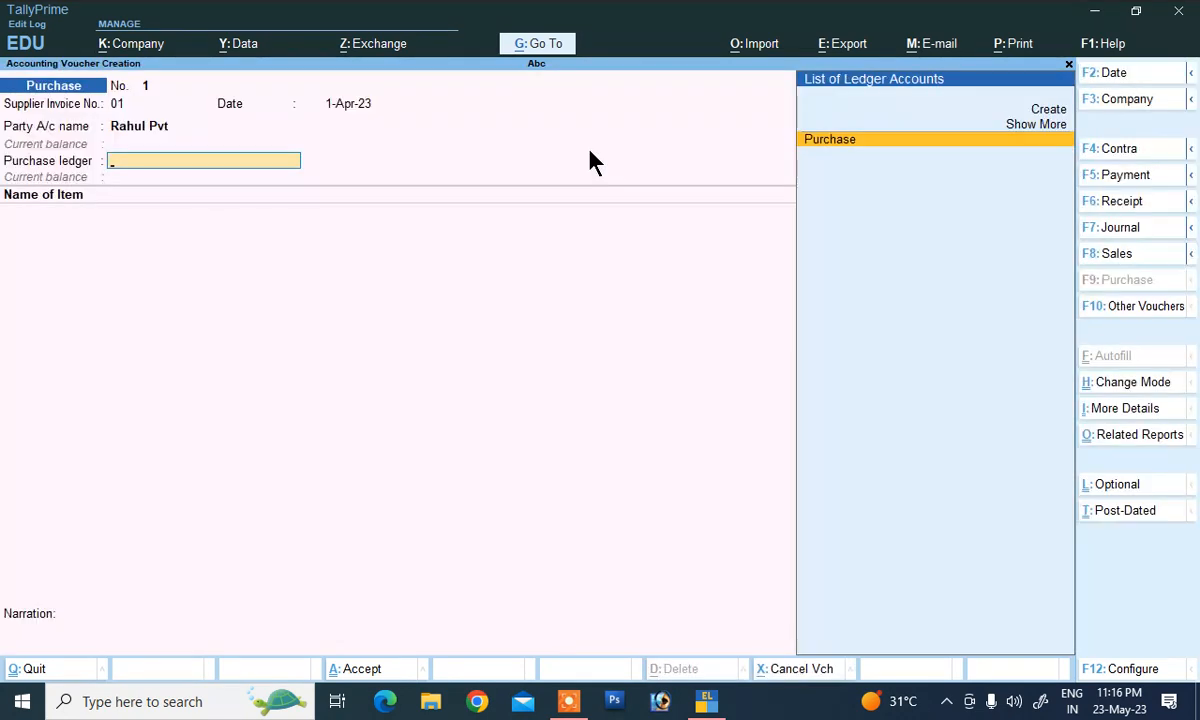
Select the Purchase ledger and enter 100 pc of stock item Shirt at a rate of 960 per pc
{"action": "key", "text": "Return"}
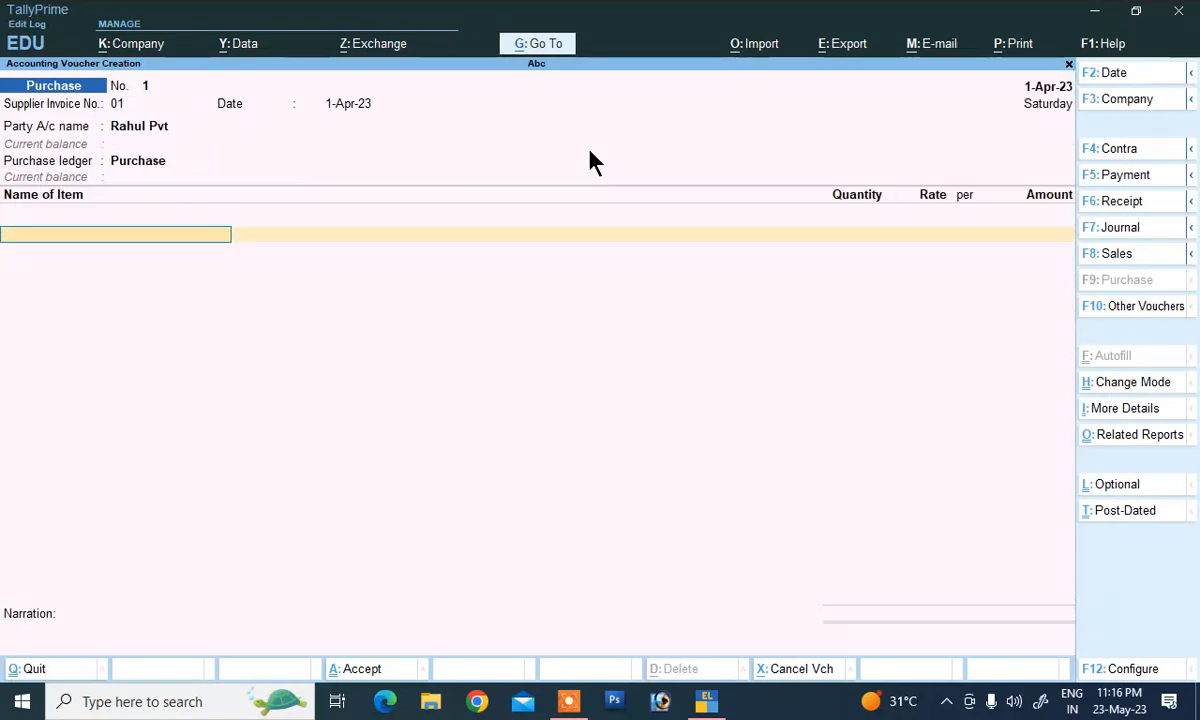
{"action": "type", "text": "S"}
{"action": "key", "text": "Return"}
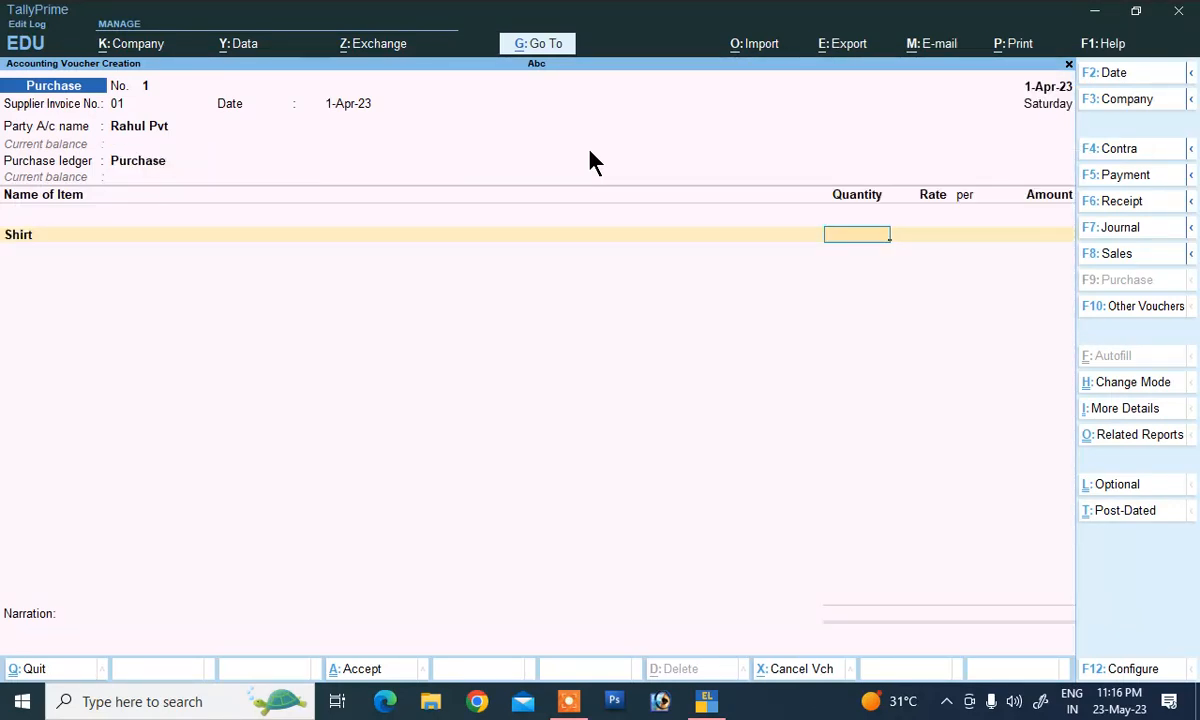
{"action": "type", "text": "100"}
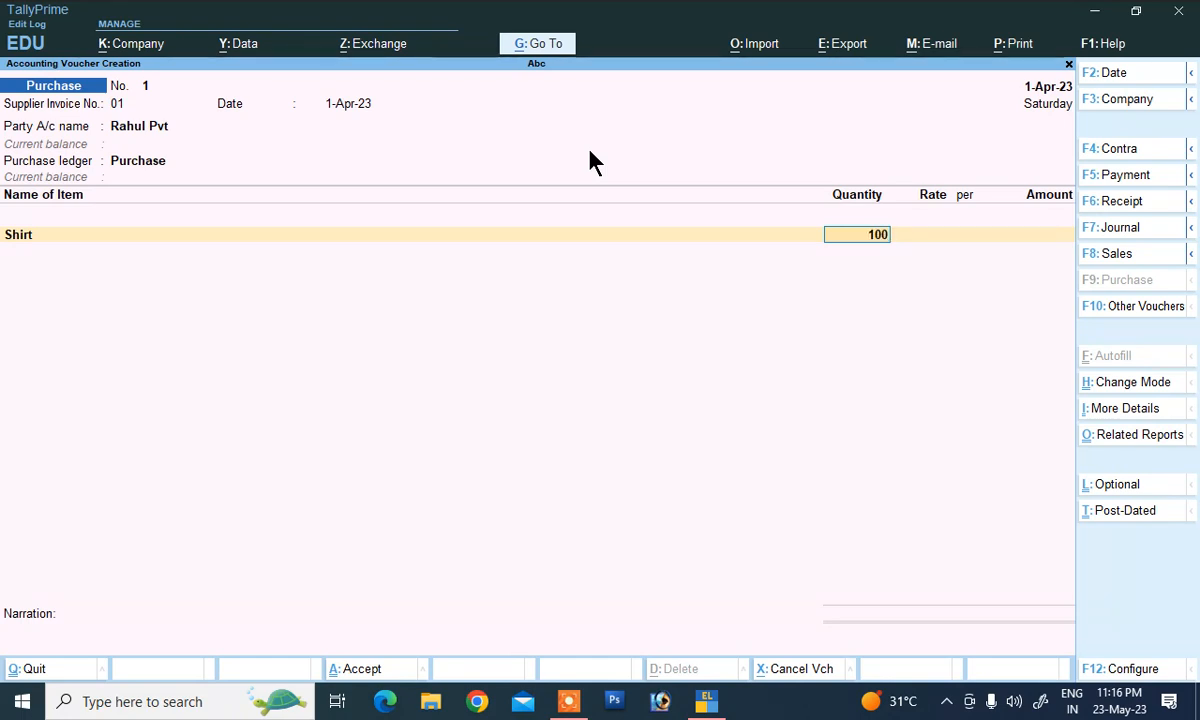
{"action": "key", "text": "Return"}
{"action": "type", "text": "960"}
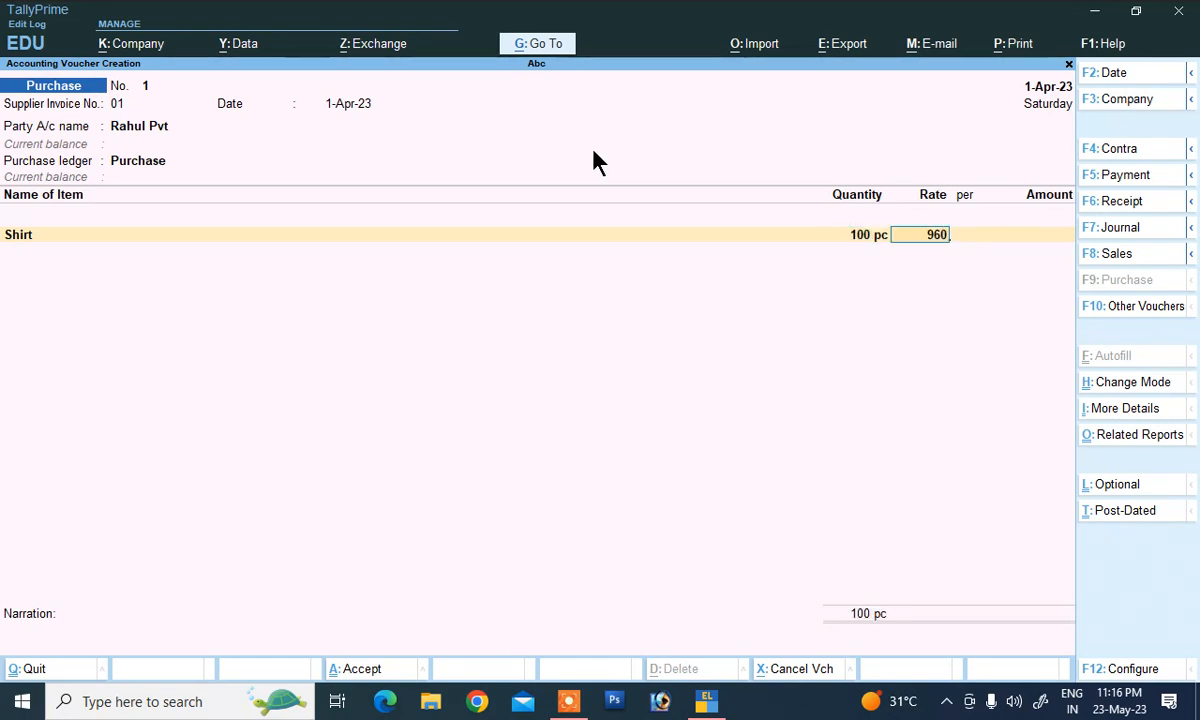
{"action": "key", "text": "Return"}
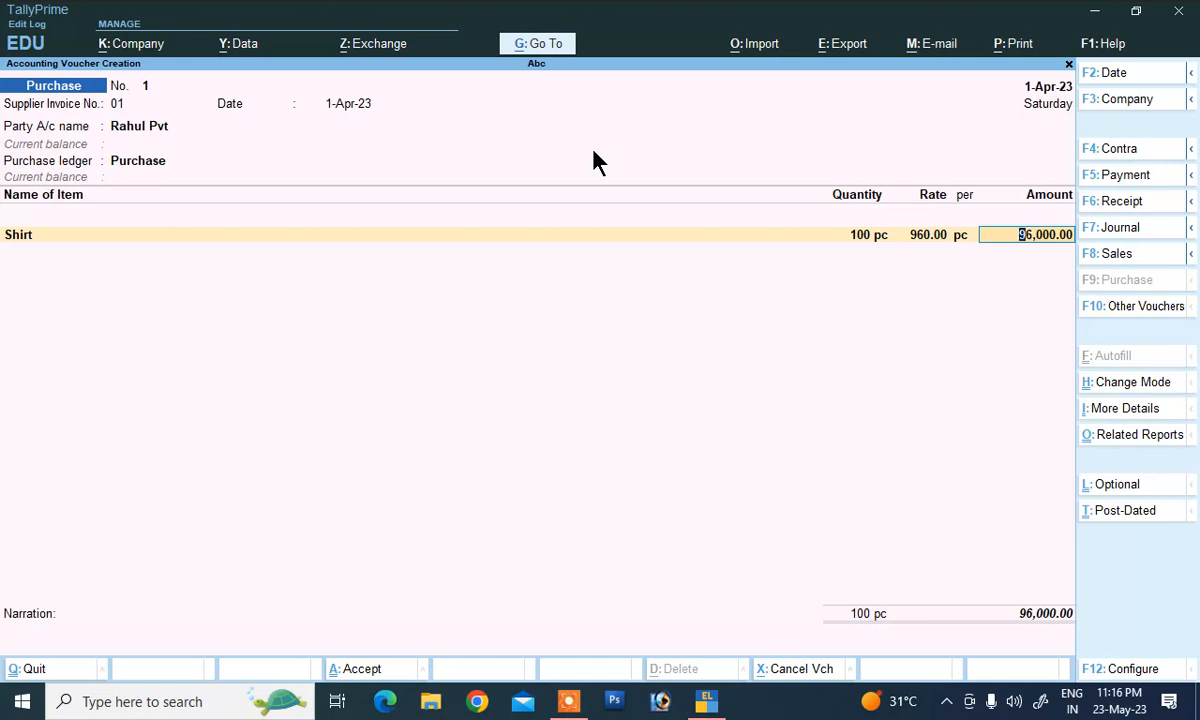
{"action": "key", "text": "Return"}
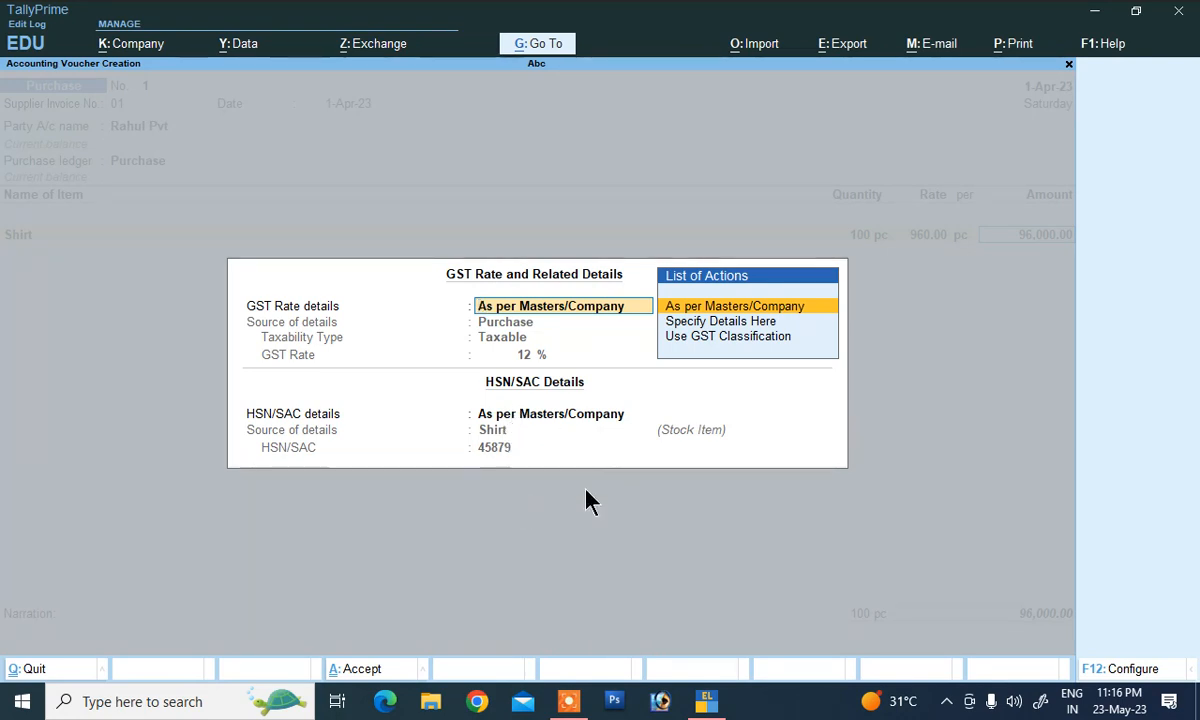
Keep the Shirt line's GST rate and HSN/SAC details as per Masters/Company and end the item list
{"action": "key", "text": "Return"}
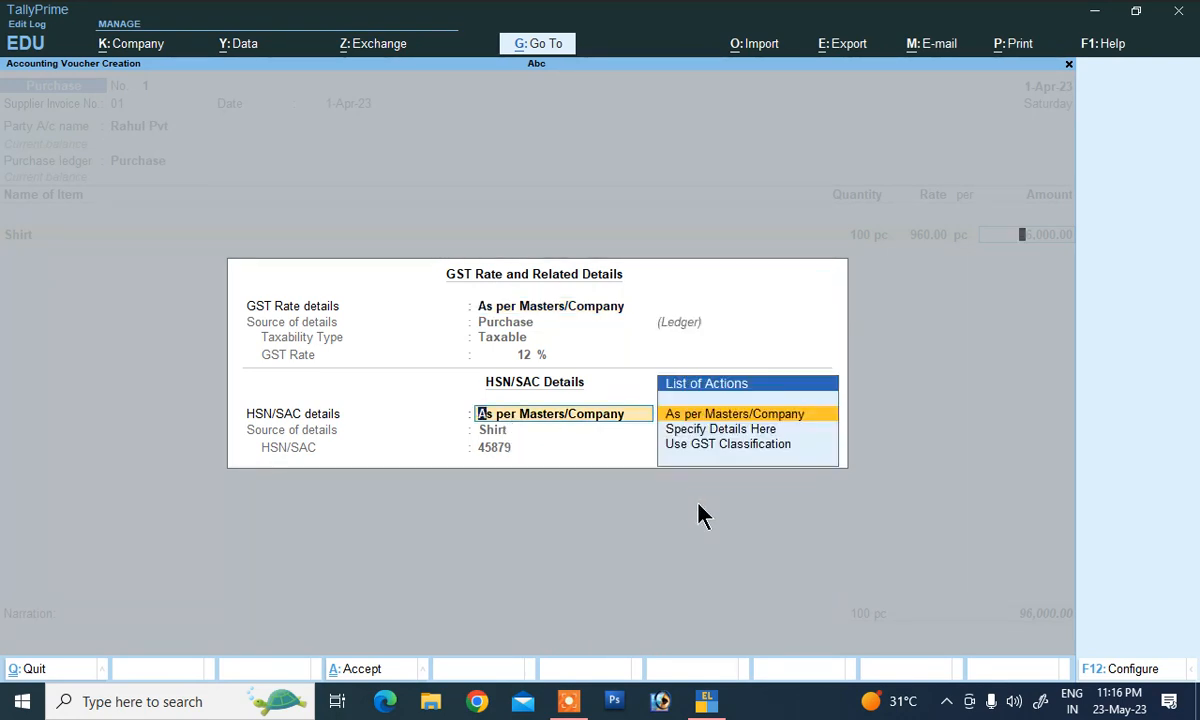
{"action": "key", "text": "Return"}
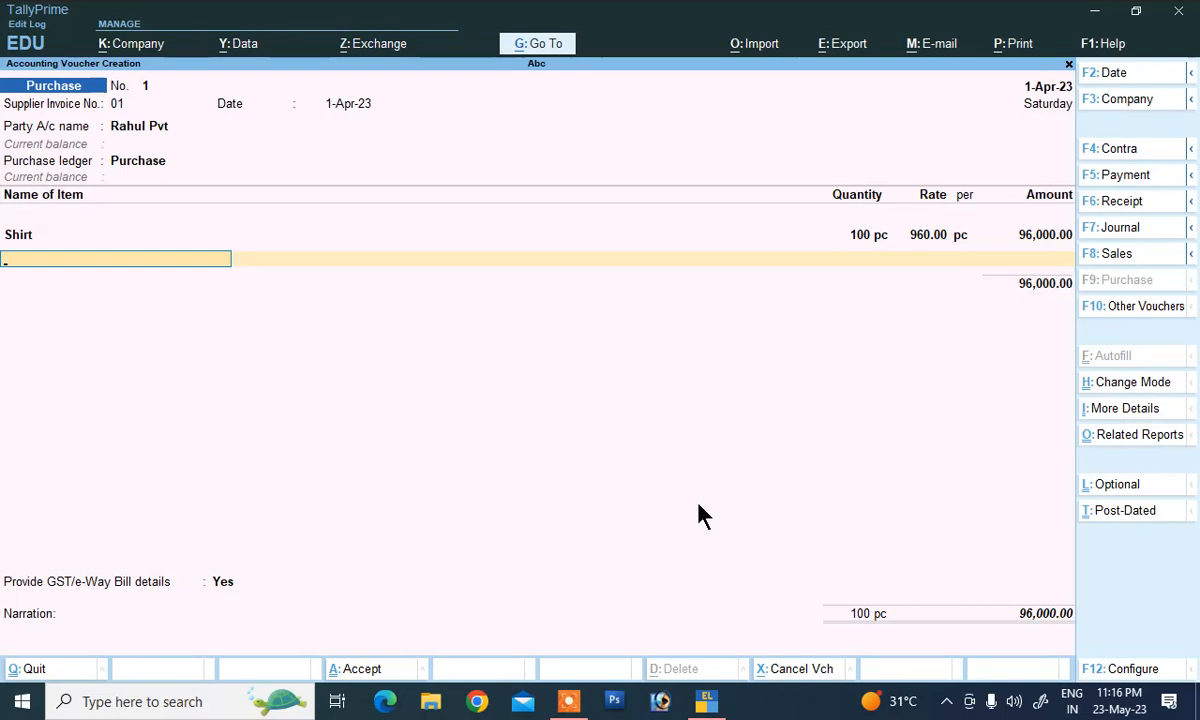
{"action": "key", "text": "Return"}
Add the Cgst and Sgst ledgers to the purchase voucher with their automatically calculated tax amounts
{"action": "type", "text": "C"}
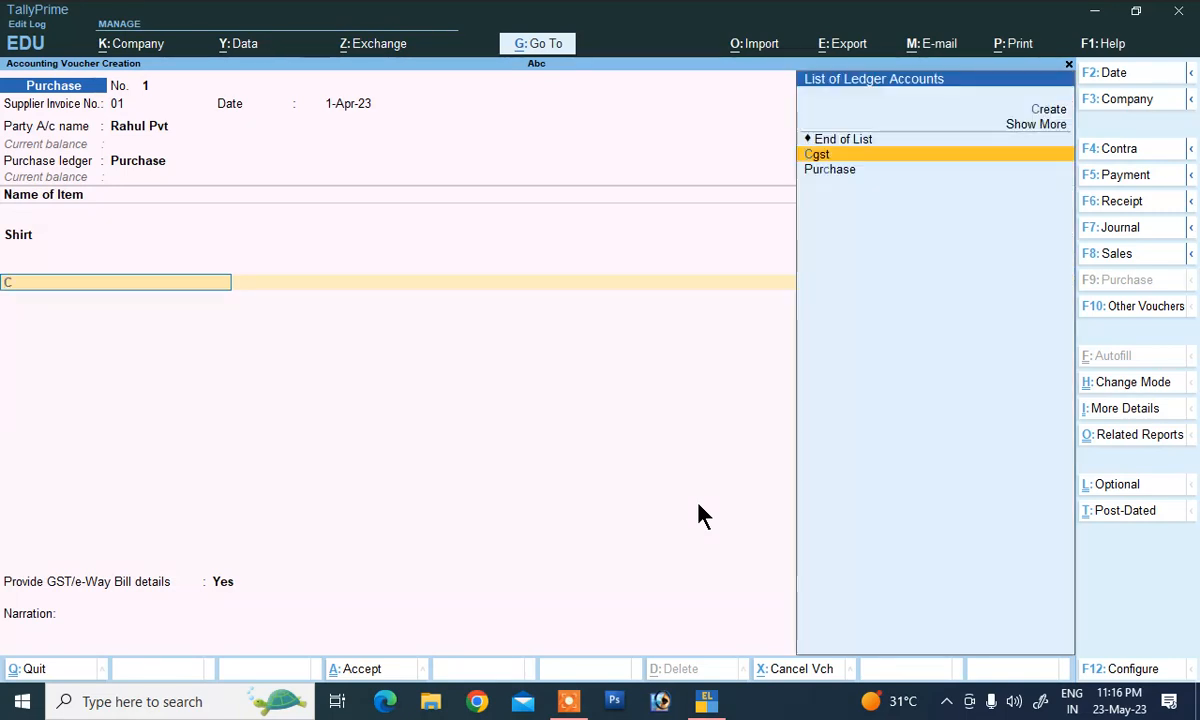
{"action": "key", "text": "Return"}
{"action": "key", "text": "Return"}
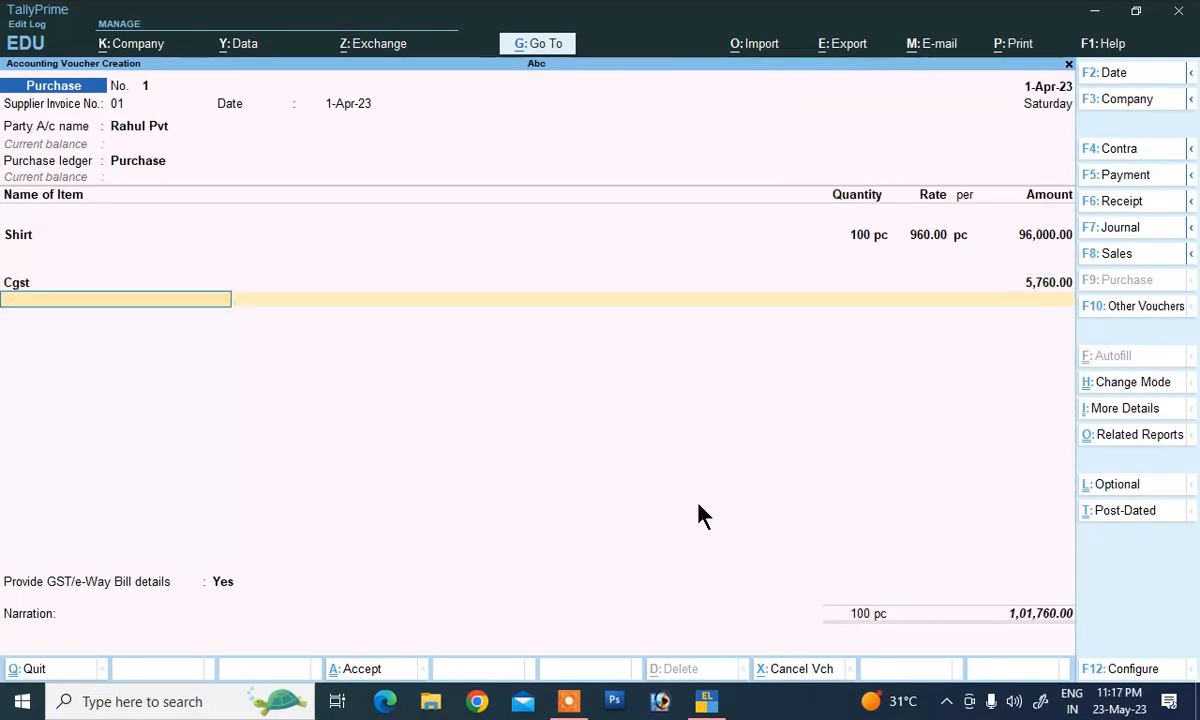
{"action": "type", "text": "S"}
{"action": "key", "text": "Return"}
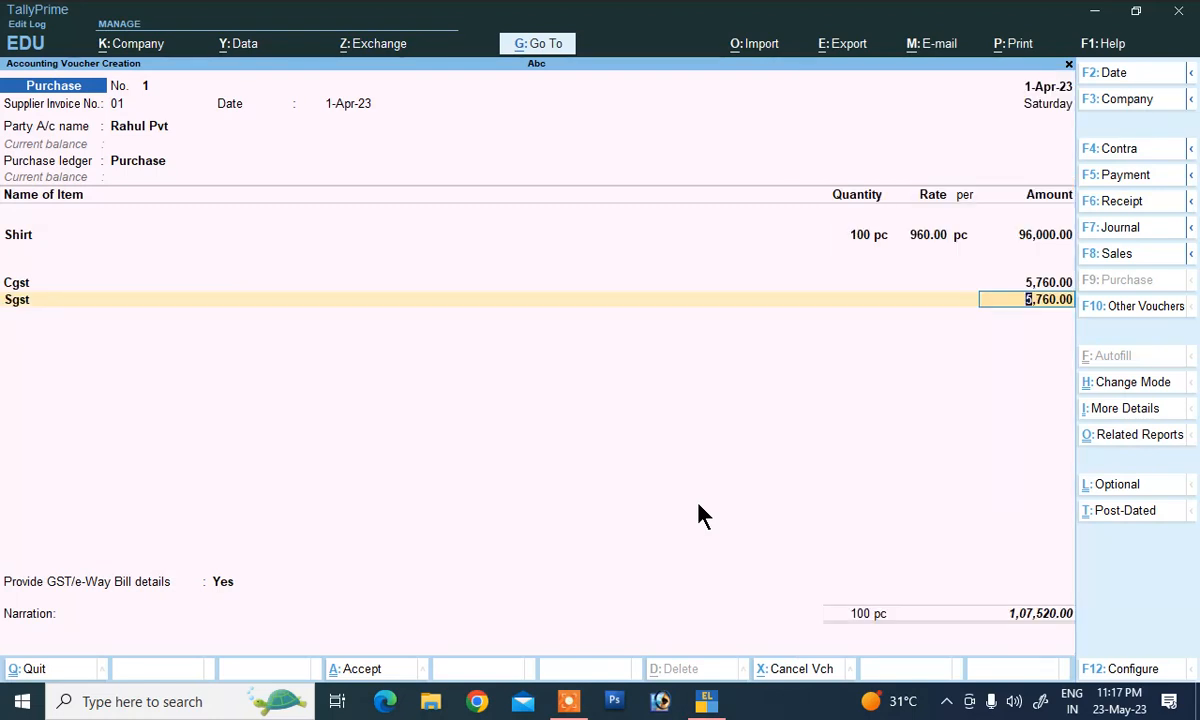
{"action": "key", "text": "Return"}
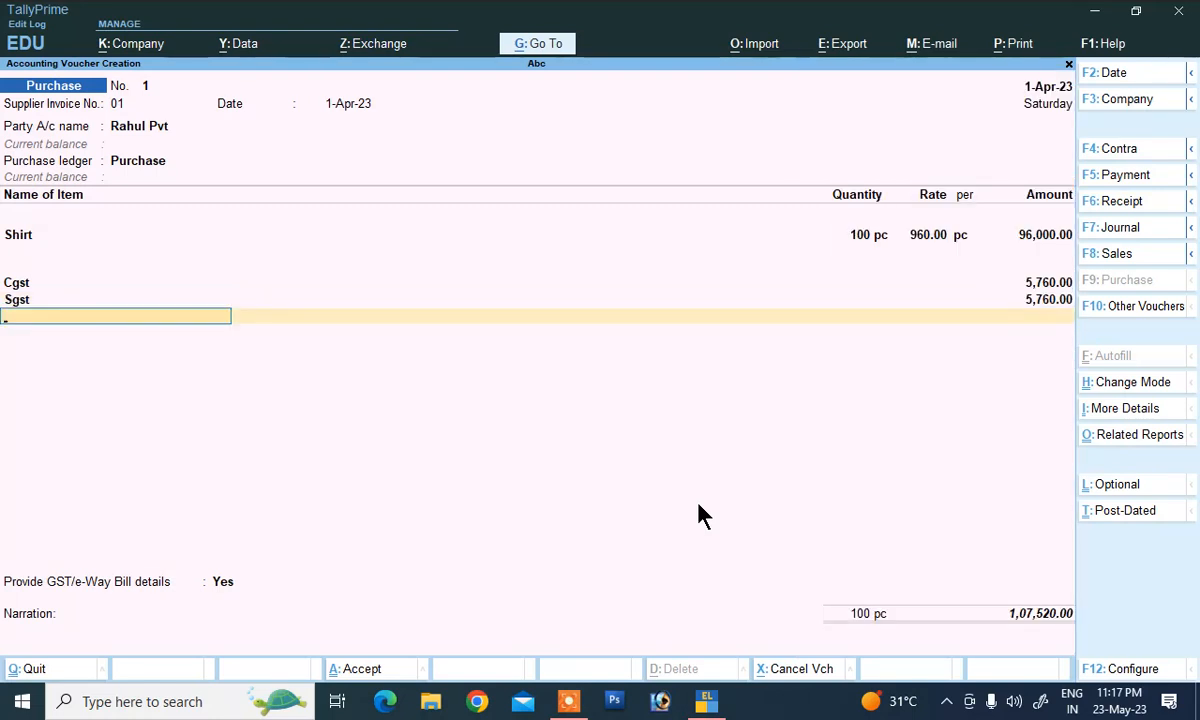
End the ledger entries and set Provide GST/e-Way Bill details to No, proceeding to the bill-wise details
{"action": "key", "text": "Return"}
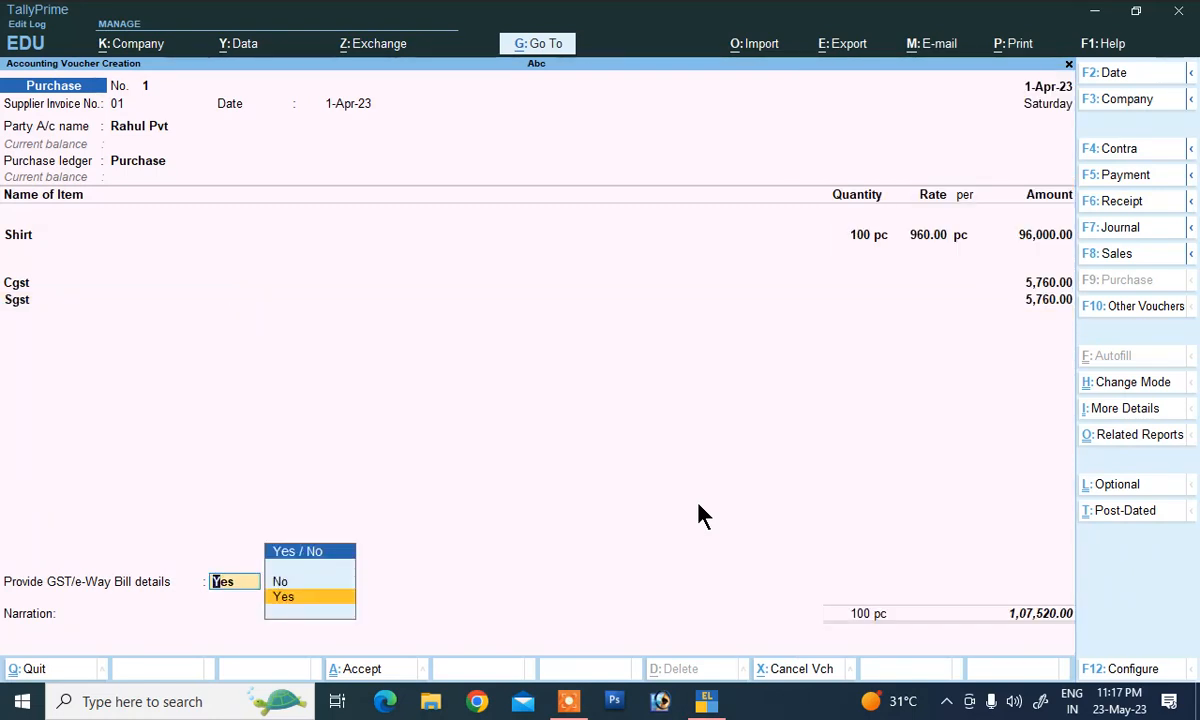
{"action": "key", "text": "Up"}
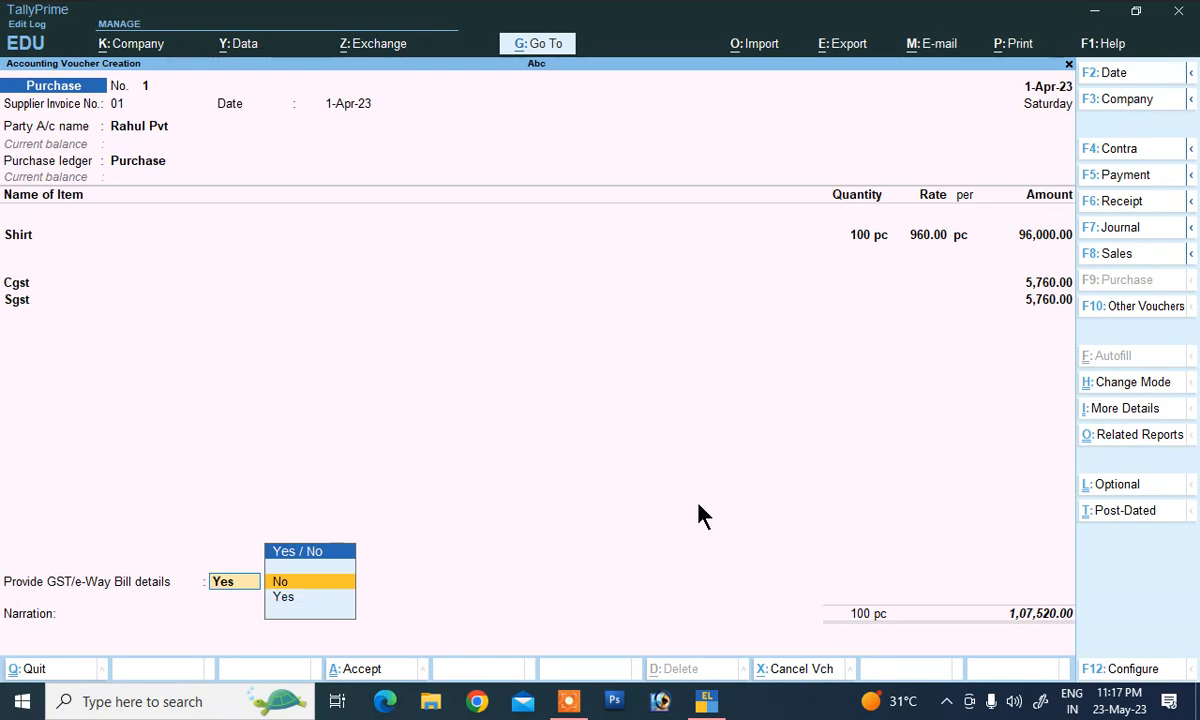
{"action": "key", "text": "Return"}
{"action": "key", "text": "Return"}
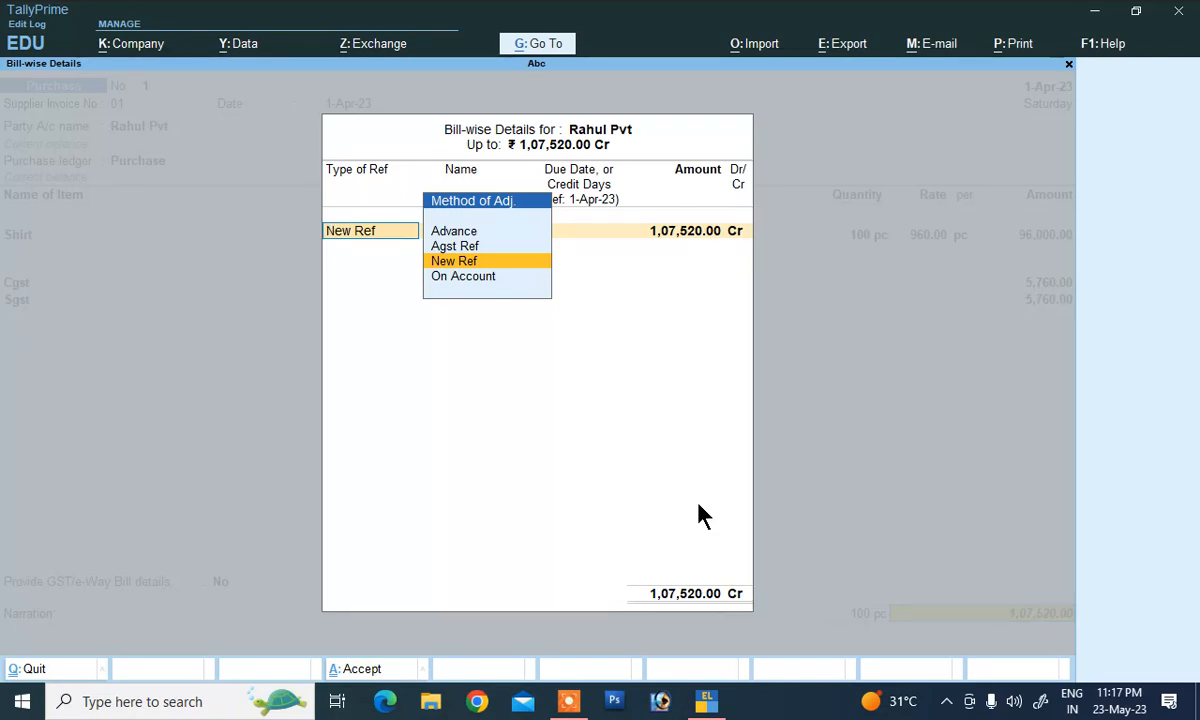
Allocate the full purchase amount as credit to New Ref 01 with a credit period of 60 days
{"action": "key", "text": "Down"}
{"action": "key", "text": "Up"}
{"action": "key", "text": "Up"}
{"action": "key", "text": "Down"}
{"action": "key", "text": "Return"}
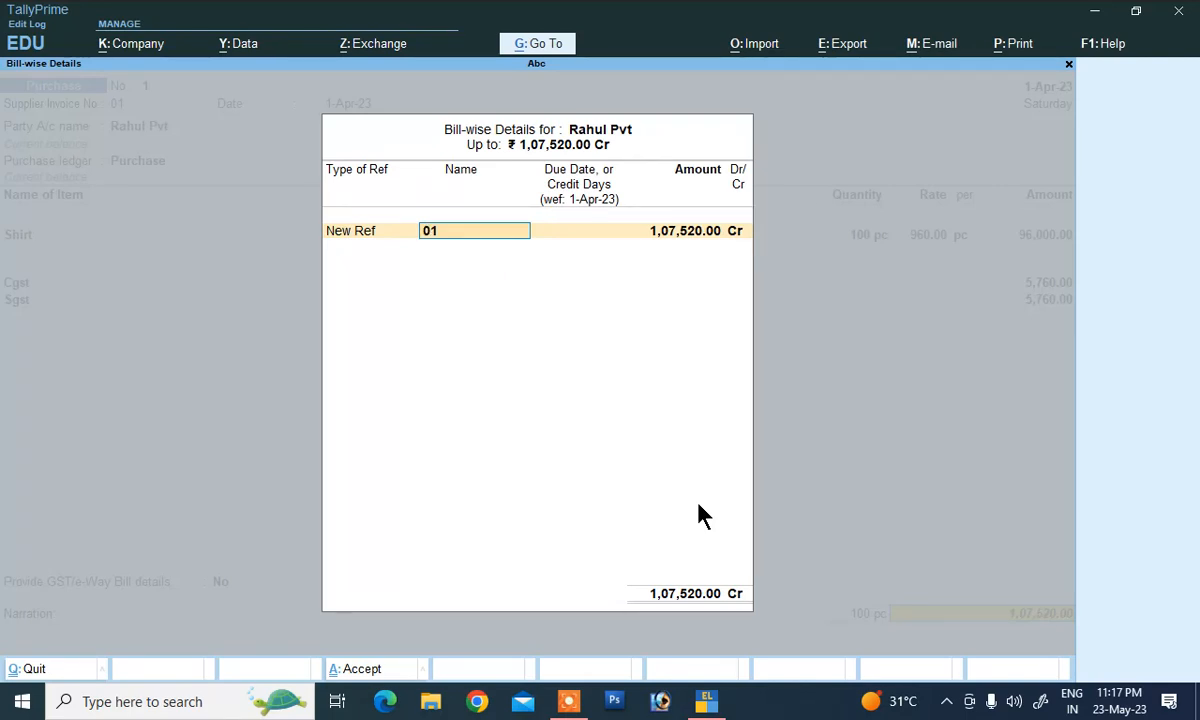
{"action": "key", "text": "Return"}
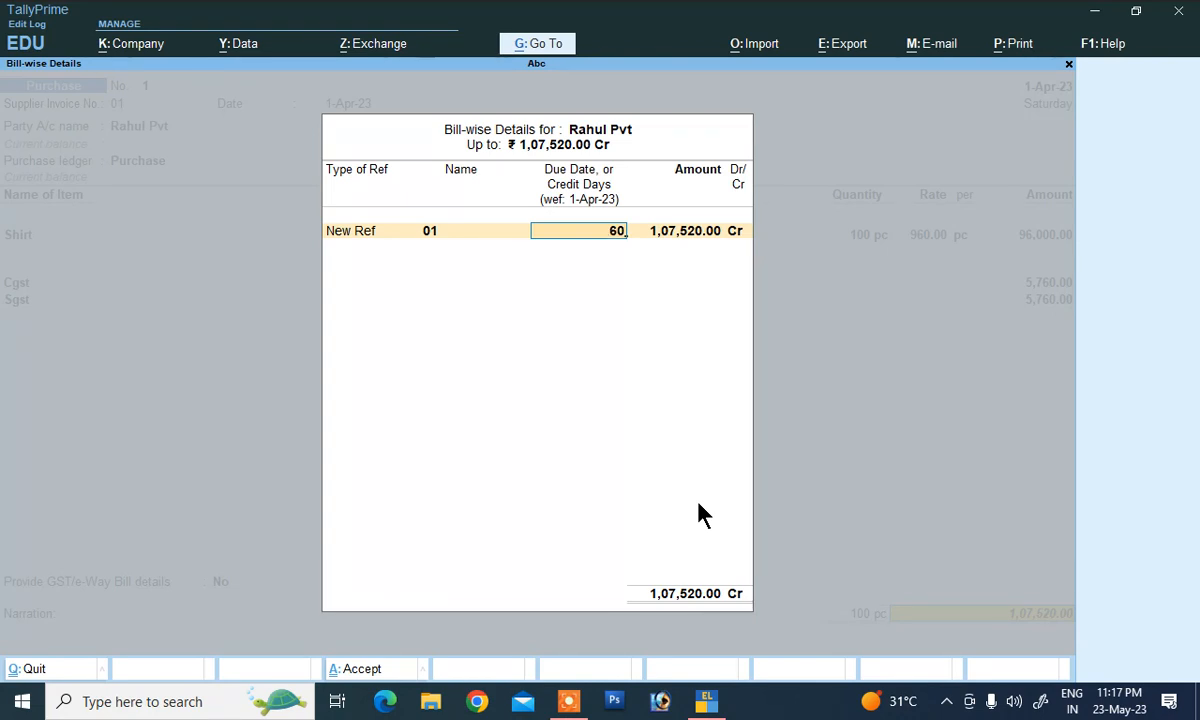
{"action": "key", "text": "Return"}
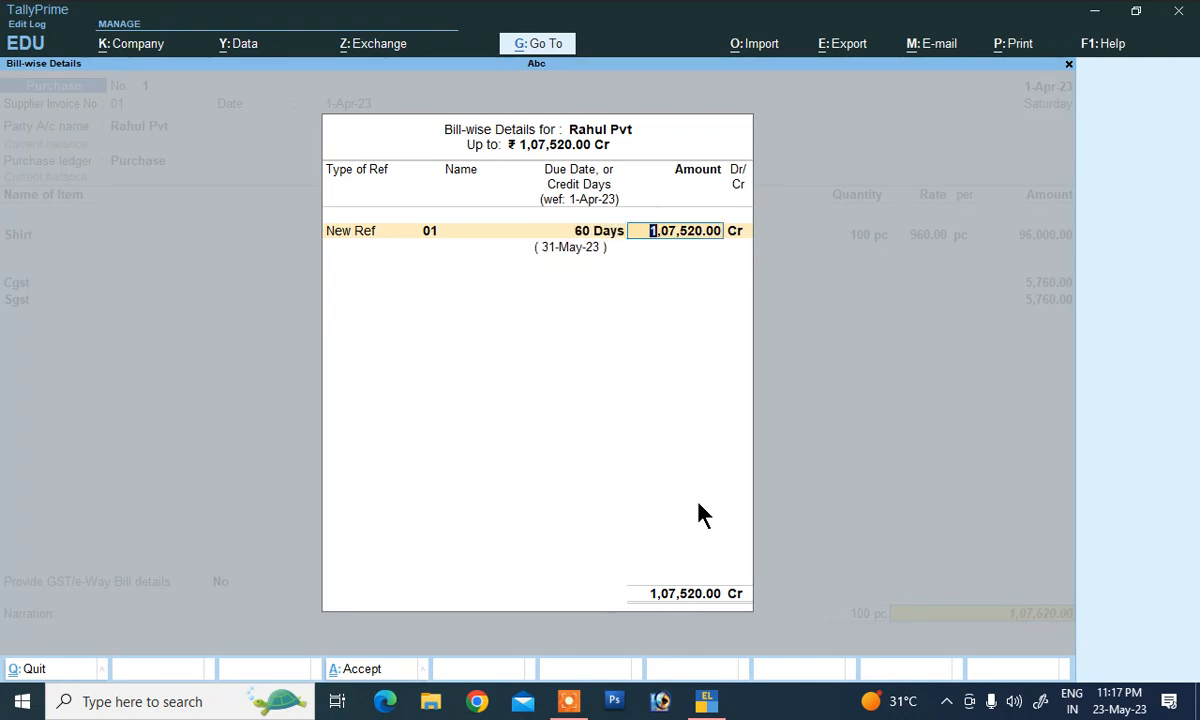
{"action": "key", "text": "Return"}
{"action": "key", "text": "Return"}
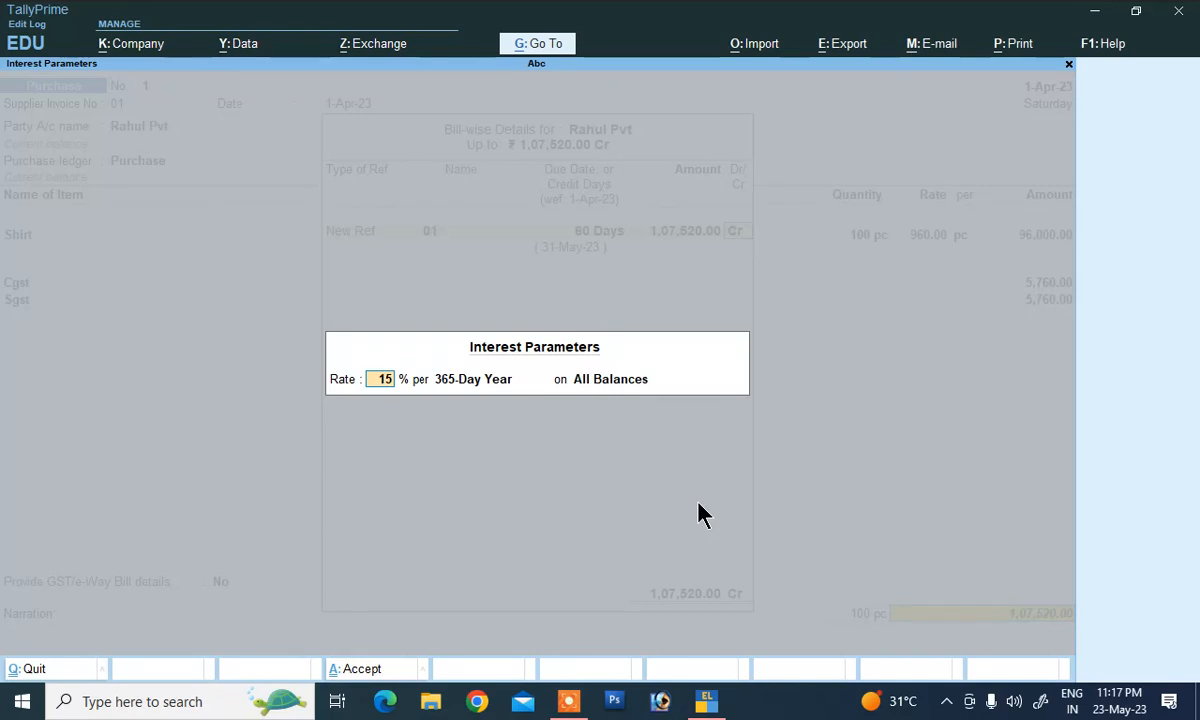
Accept the bill's interest parameters of 15% per 365-Day Year on All Balances
{"action": "key", "text": "Return"}
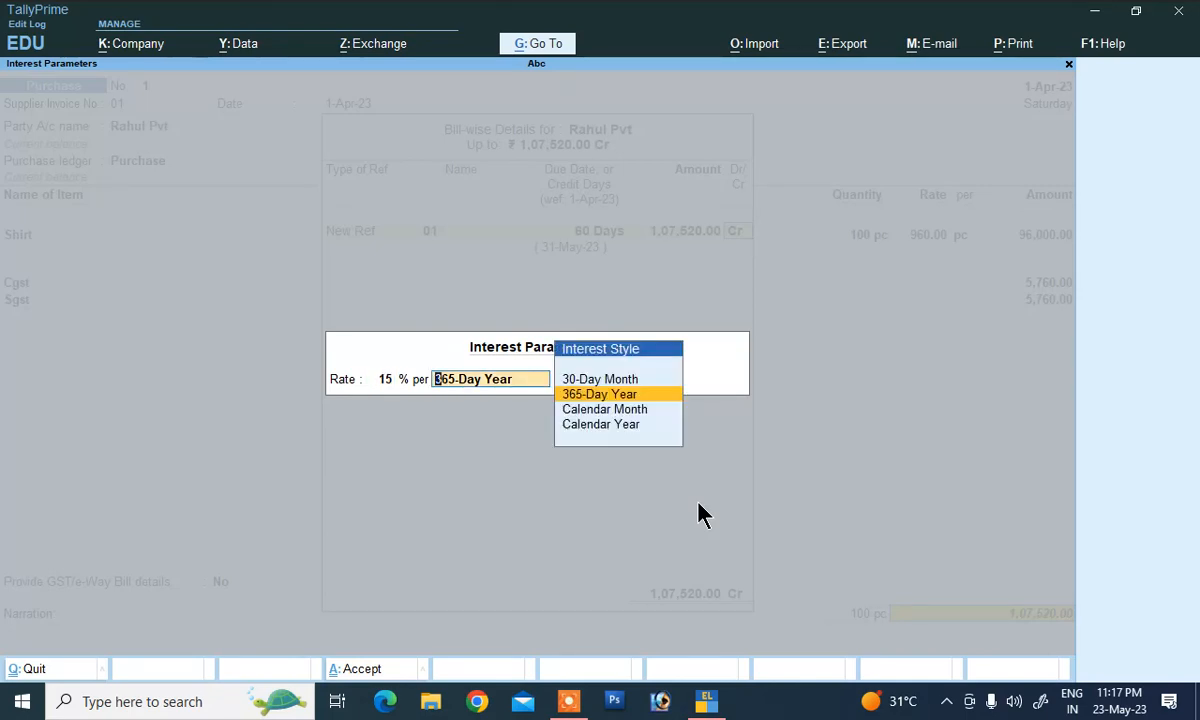
{"action": "key", "text": "Return"}
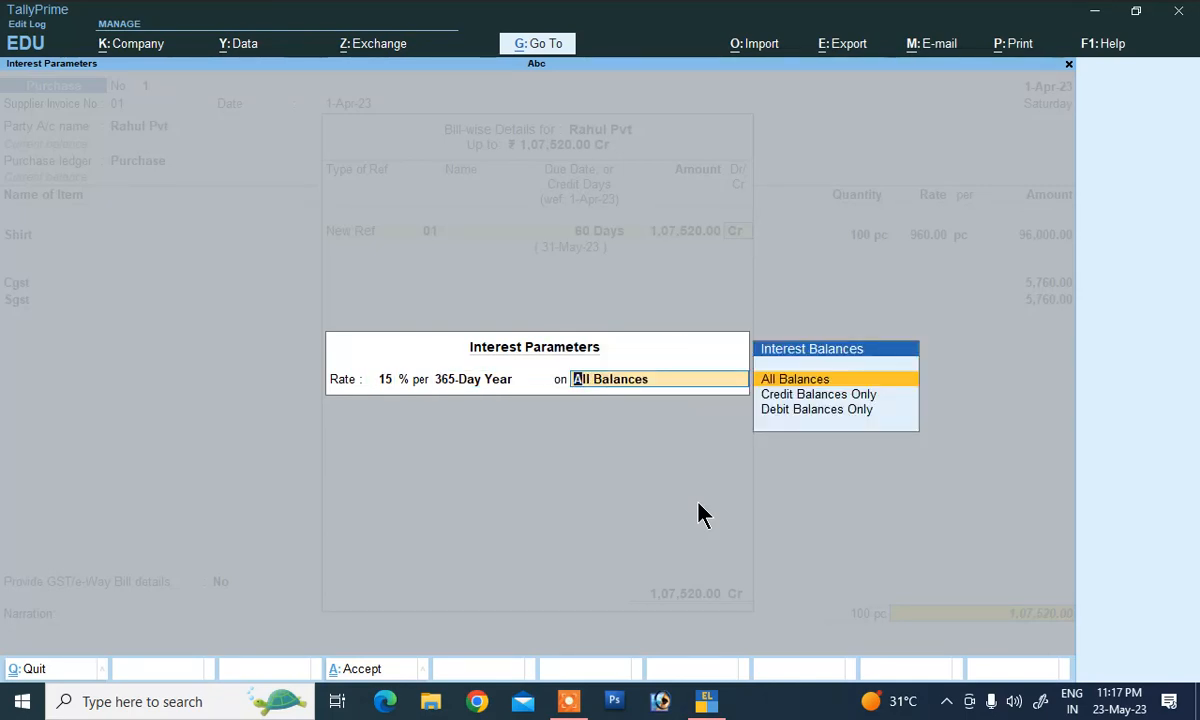
{"action": "key", "text": "Return"}
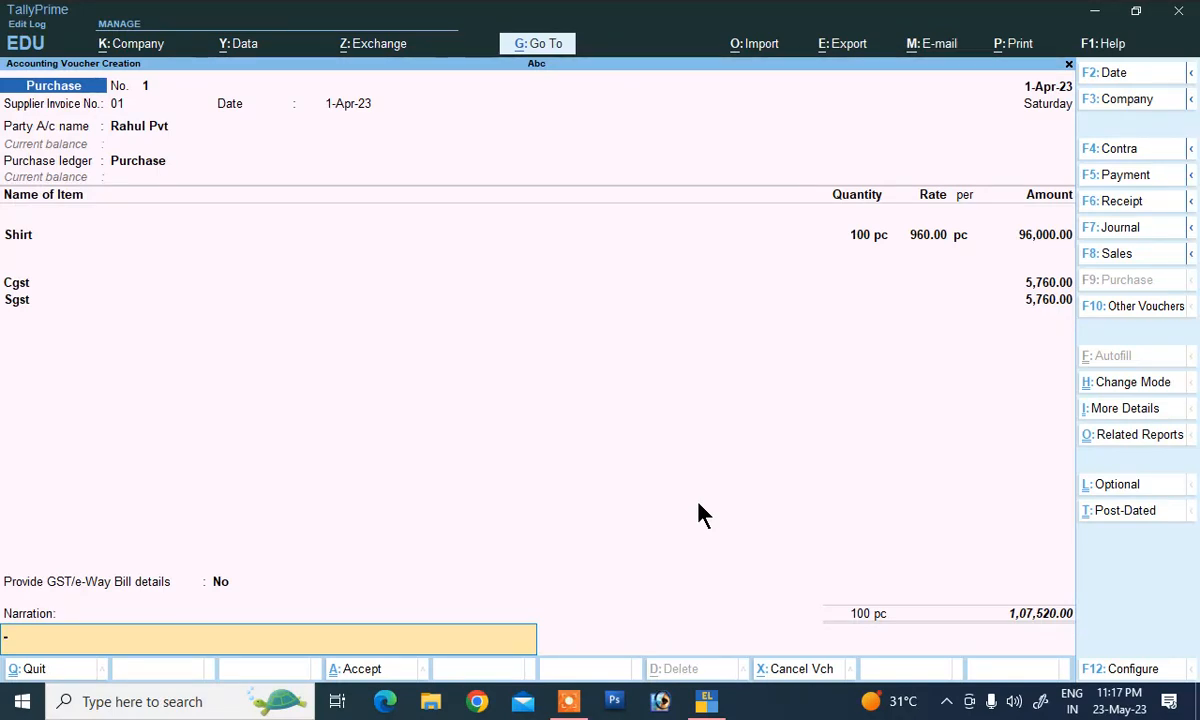
Enter the narration "being purchase" and save the purchase voucher
{"action": "type", "text": "ing pur"}
{"action": "type", "text": "ch"}
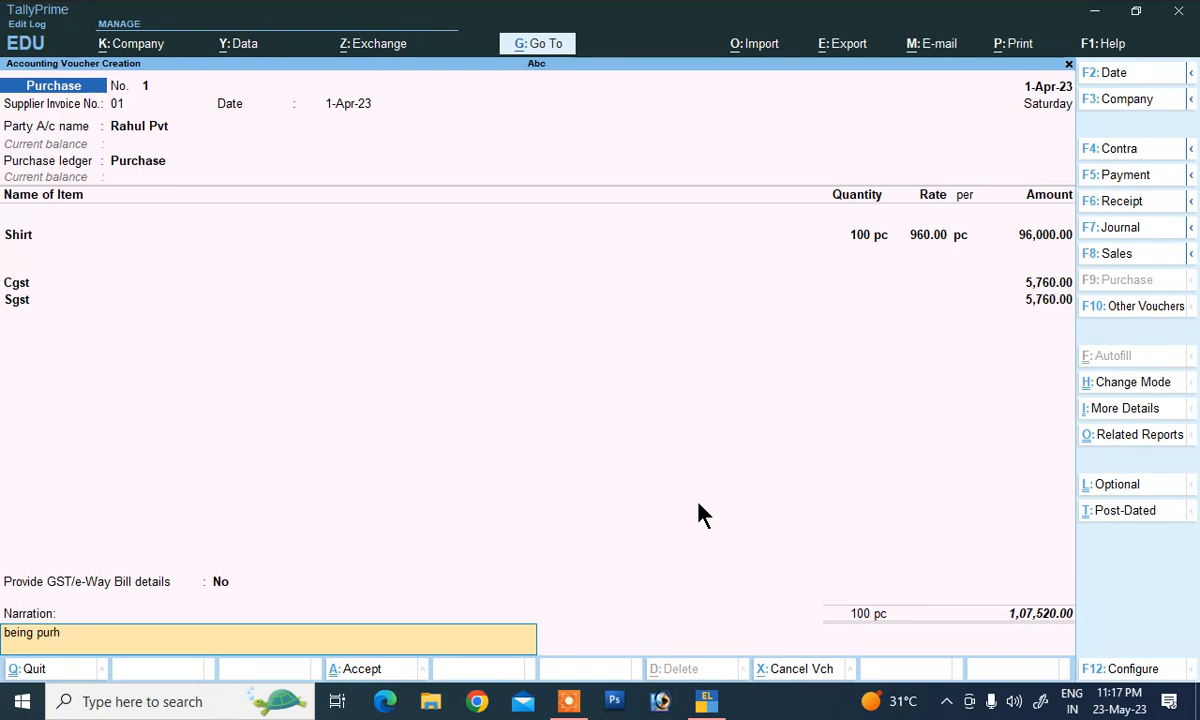
{"action": "type", "text": "ase"}
{"action": "key", "text": "Return"}
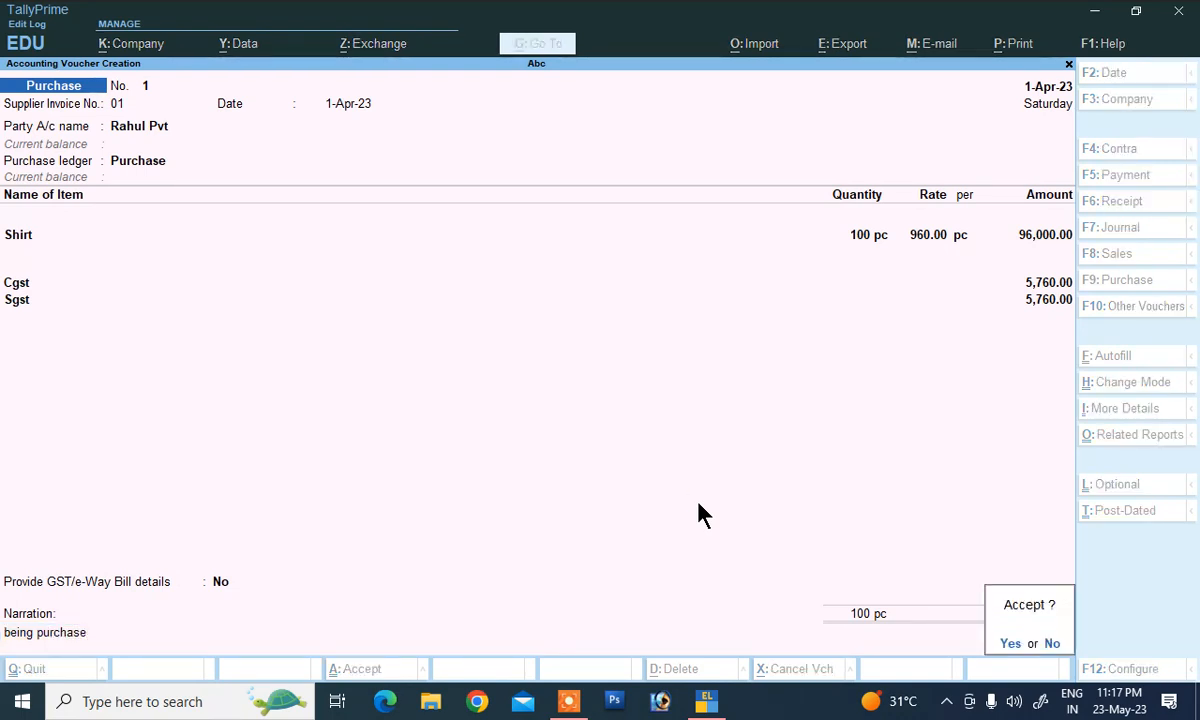
{"action": "key", "text": "Return"}
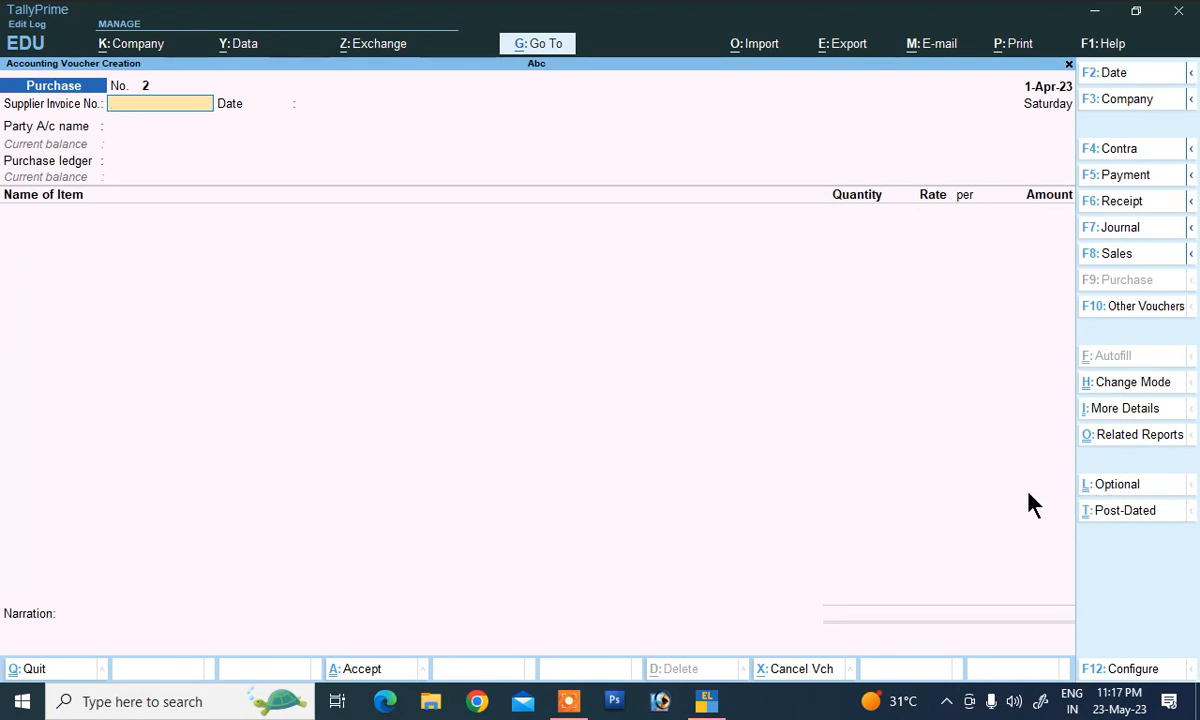
Leave purchase voucher entry, return to the Gateway of Tally and display the additional reports
{"action": "key", "text": "Escape"}
{"action": "key", "text": "Up"}
{"action": "key", "text": "Up"}
{"action": "key", "text": "Up"}
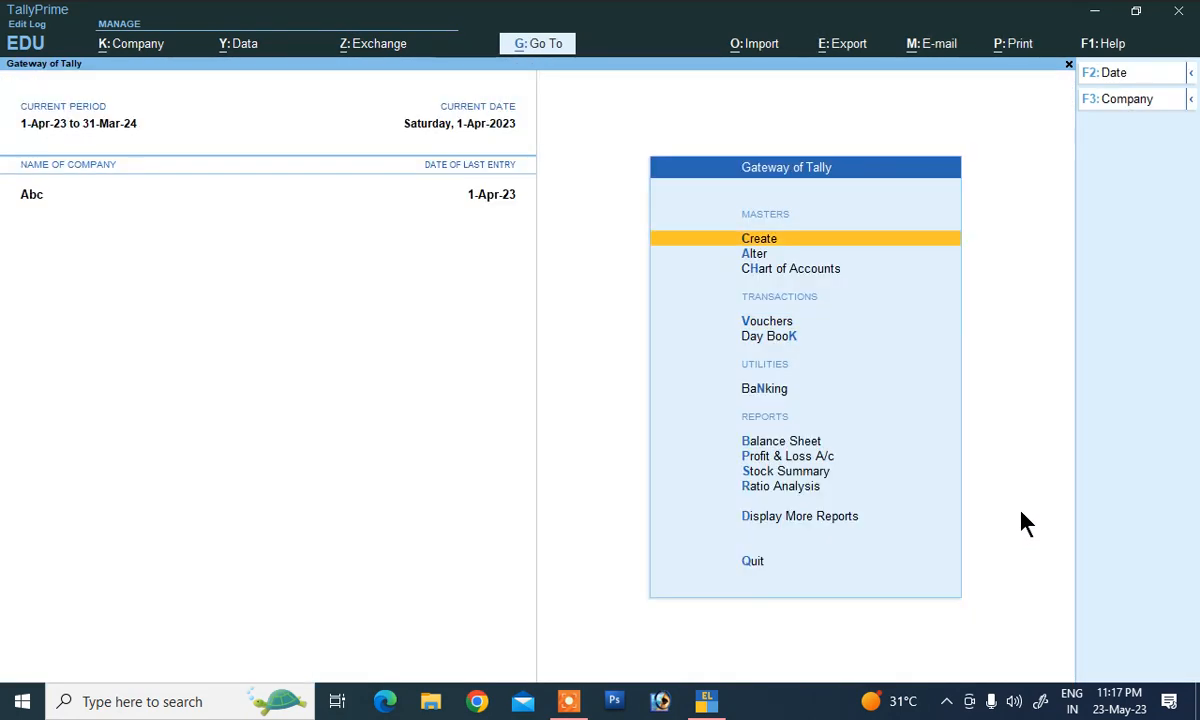
{"action": "left_click", "coordinate": [770, 518]}
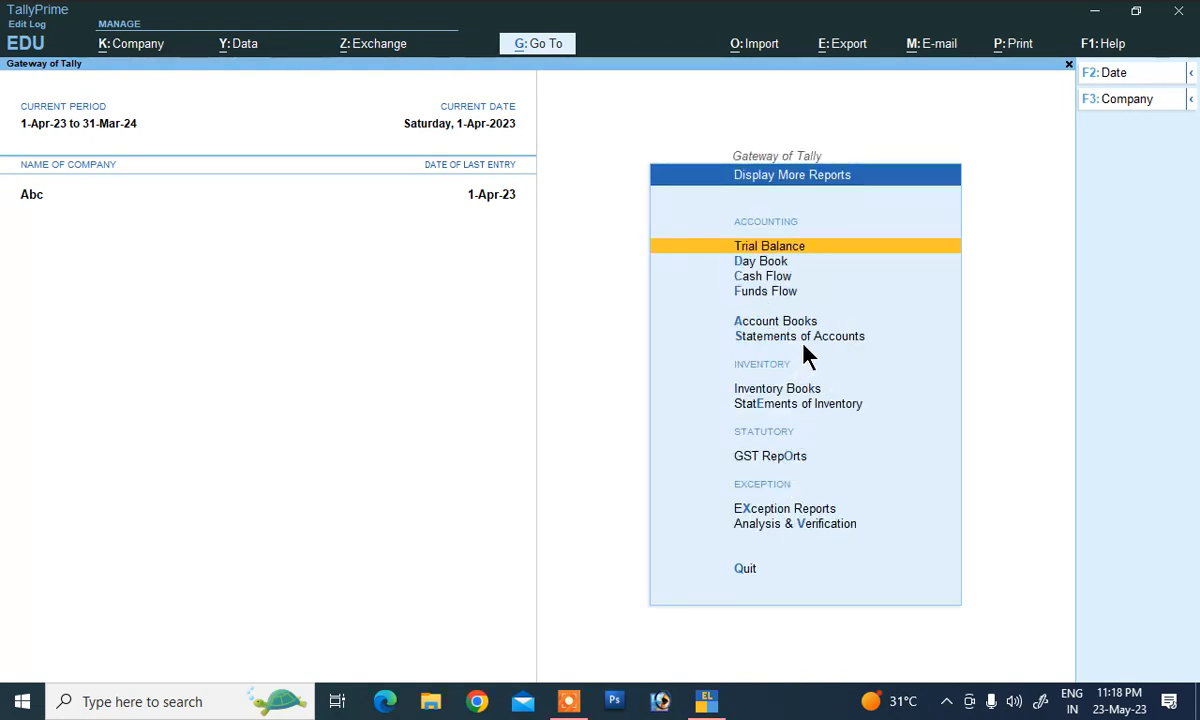
Open the Interest Payable report under Statements of Accounts and drill down into Current Liabilities
{"action": "left_click", "coordinate": [805, 404]}
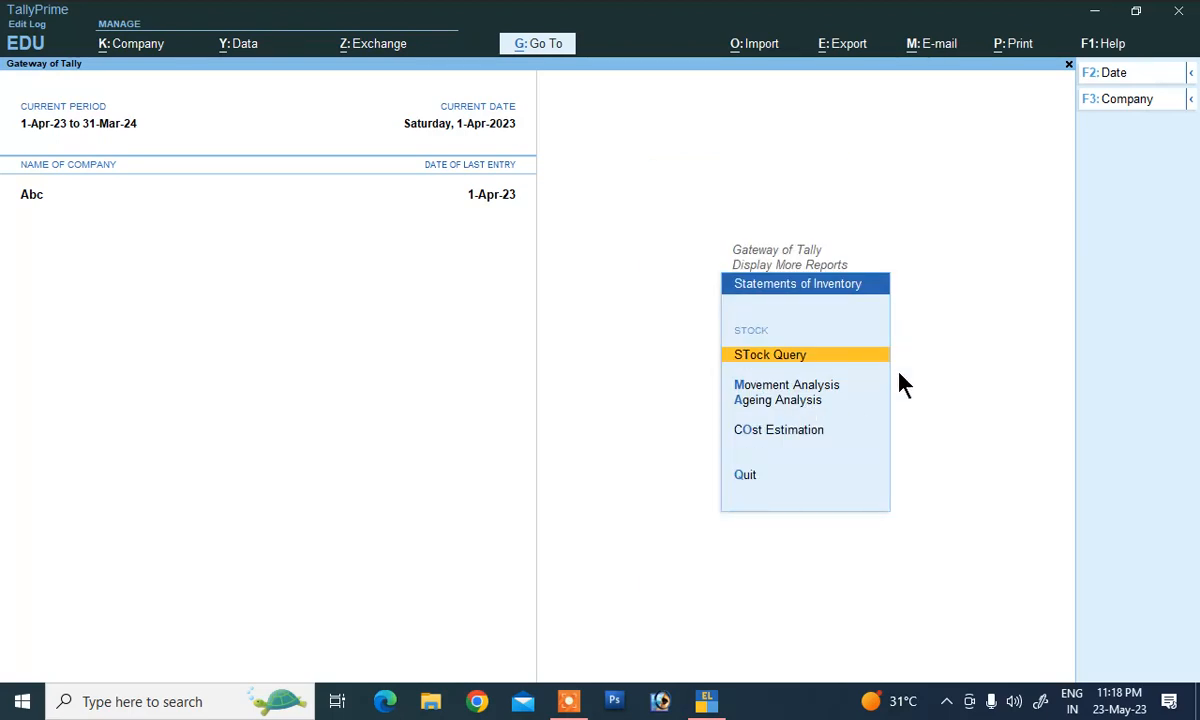
{"action": "key", "text": "Escape"}
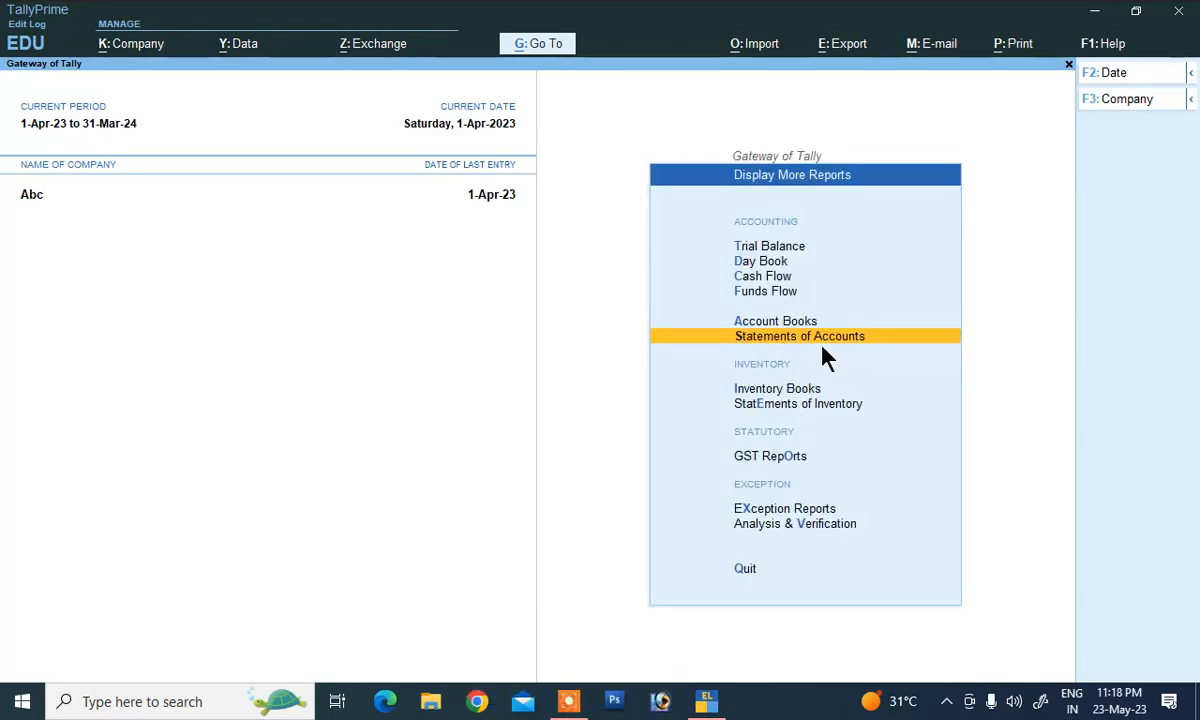
{"action": "left_click", "coordinate": [847, 342]}
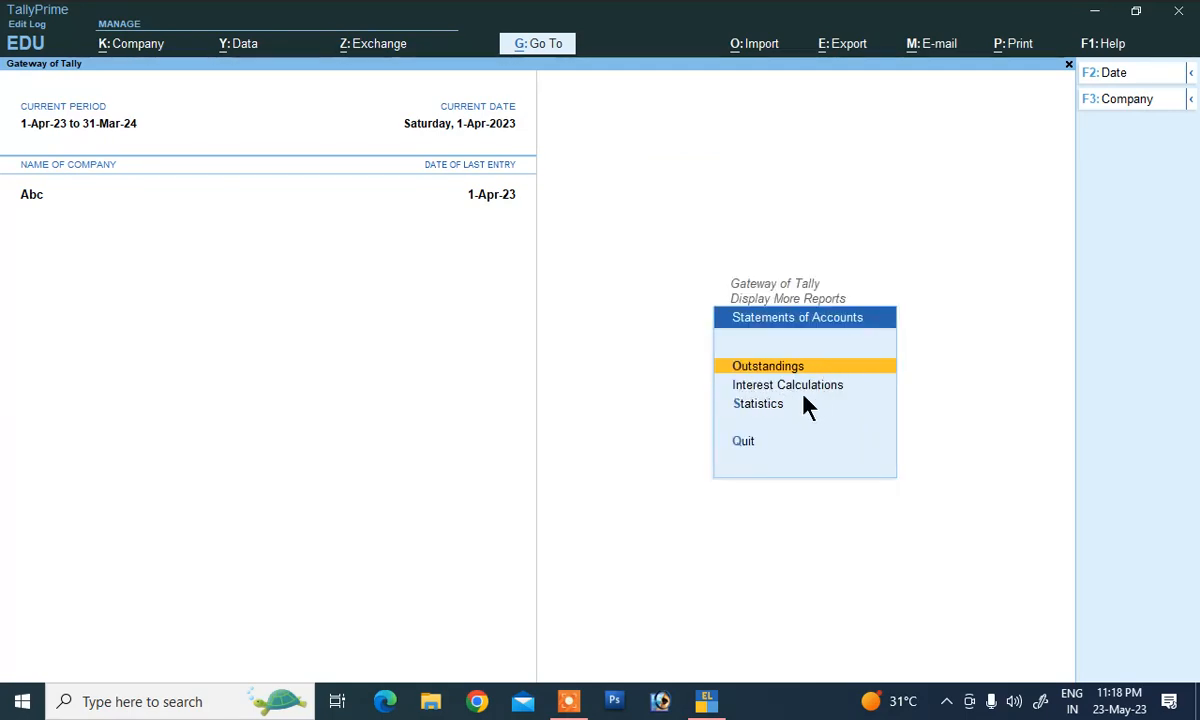
{"action": "key", "text": "i"}
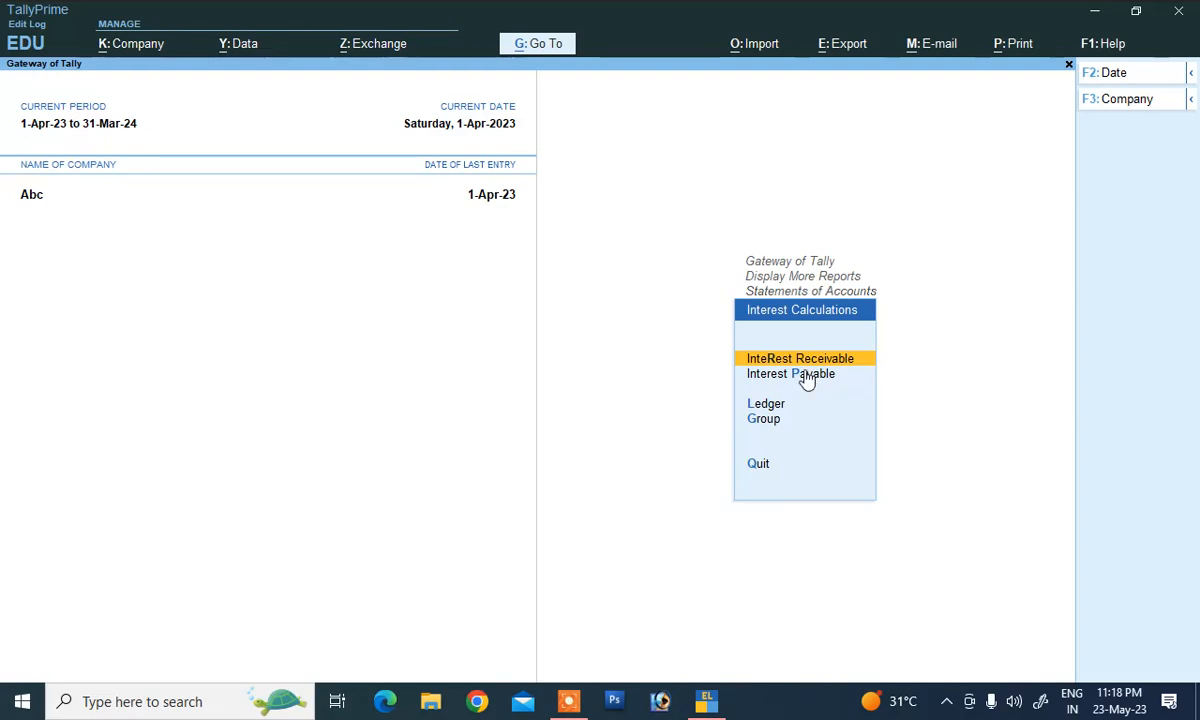
{"action": "left_click", "coordinate": [806, 383]}
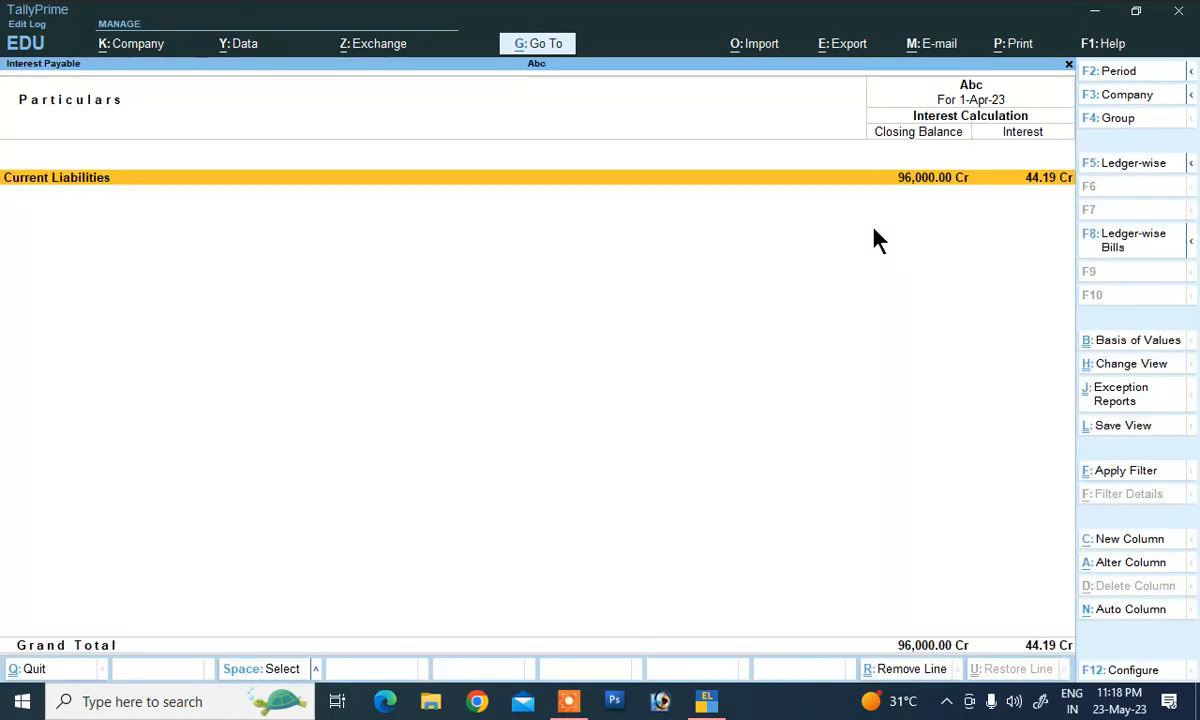
{"action": "key", "text": "Return"}
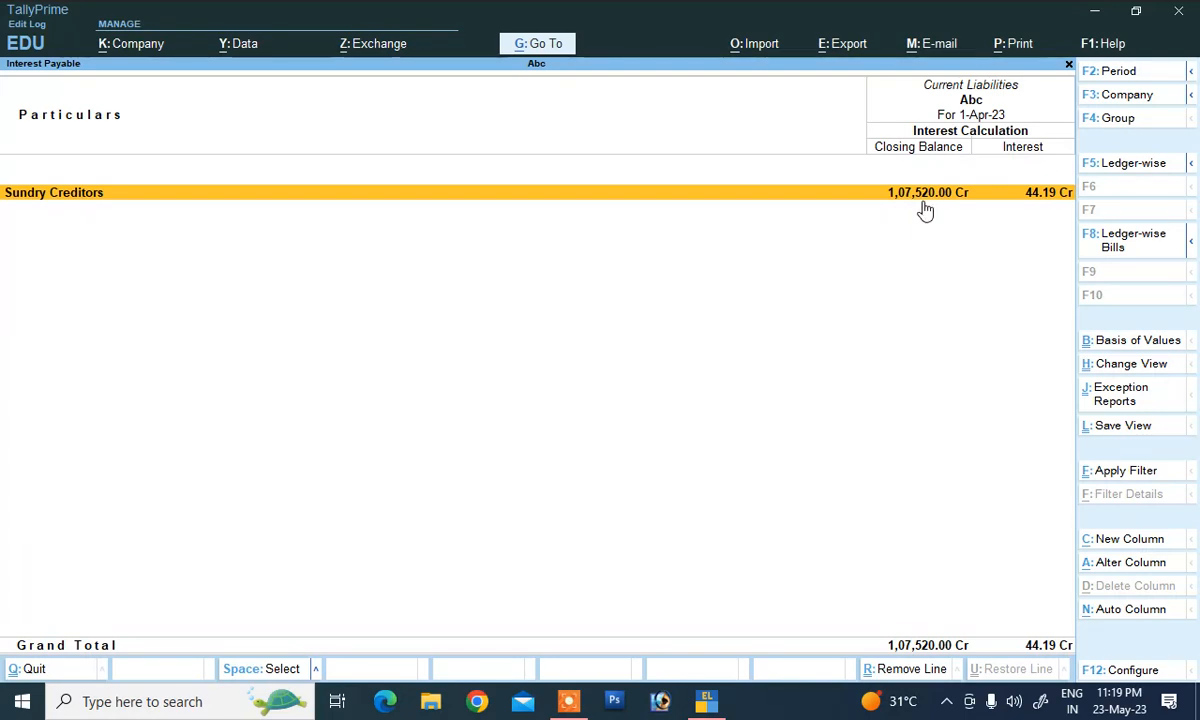
Close the Interest Payable report and return to the Gateway of Tally
{"action": "key", "text": "Escape"}
{"action": "key", "text": "Escape"}
{"action": "key", "text": "Escape"}
{"action": "key", "text": "Escape"}
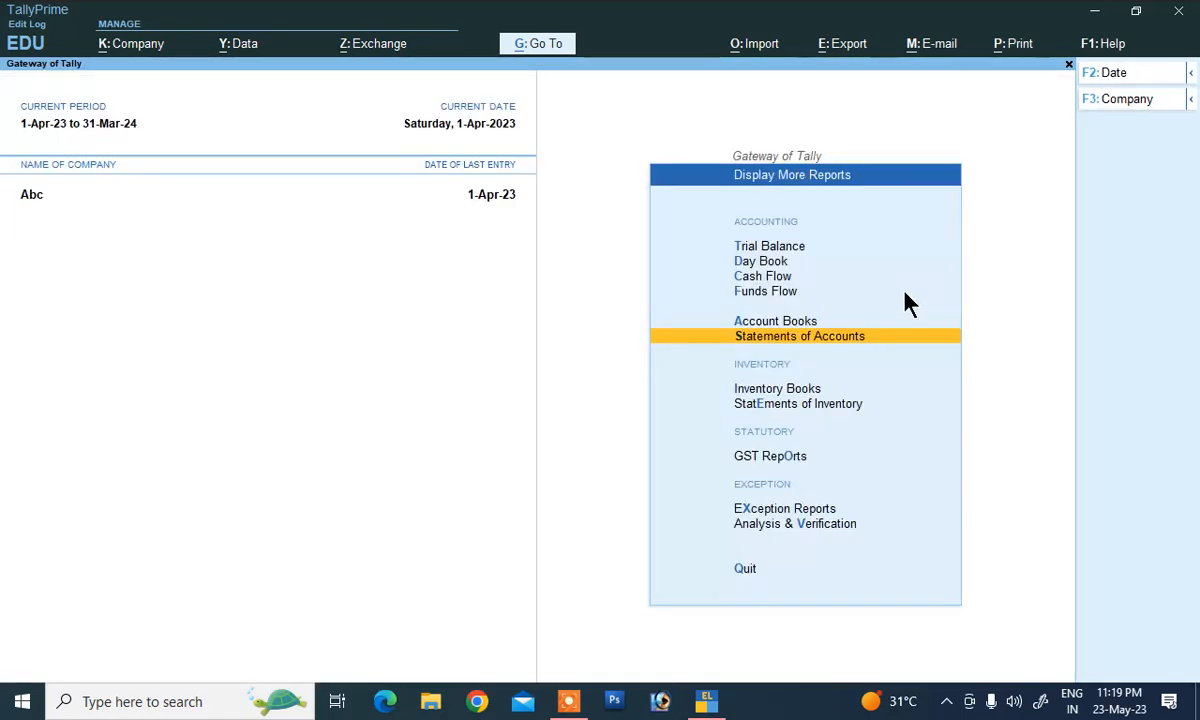
{"action": "left_click", "coordinate": [777, 322]}
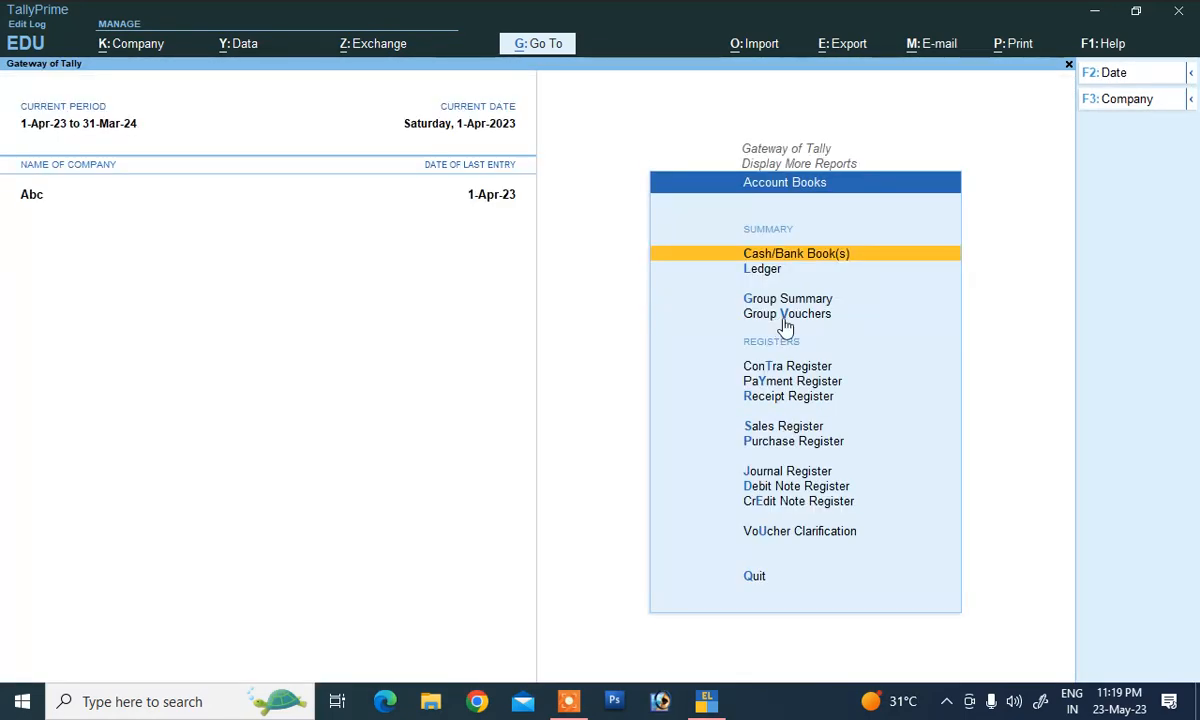
{"action": "key", "text": "Escape"}
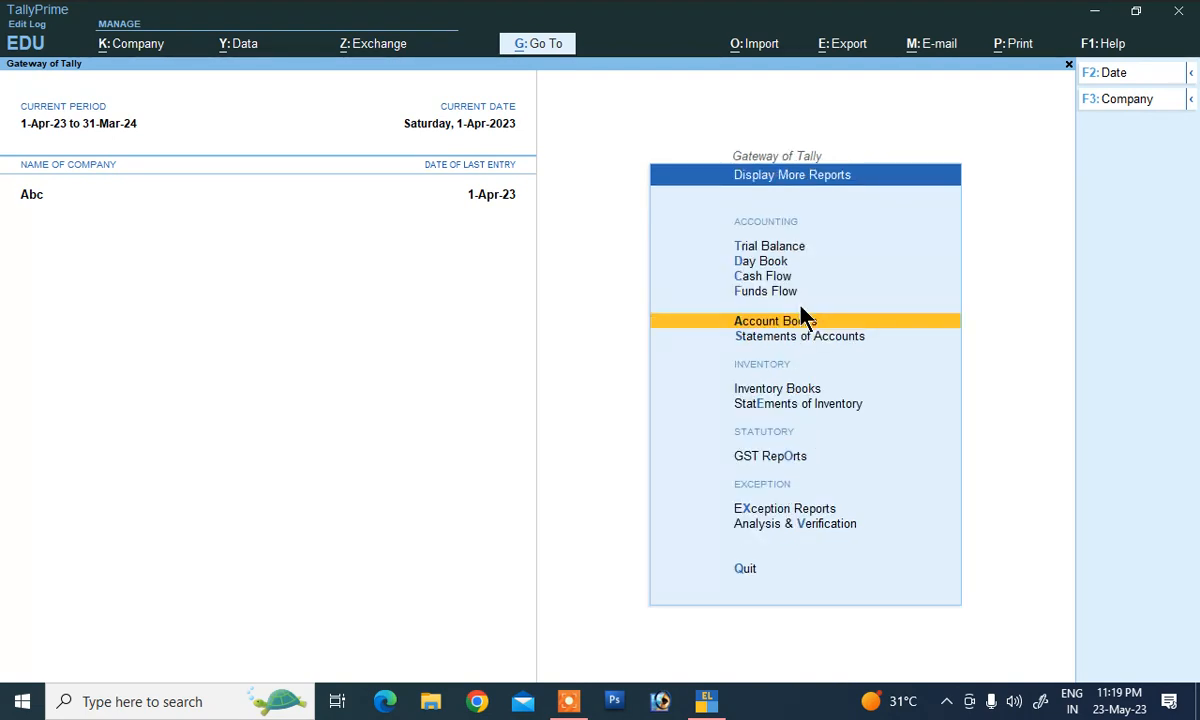
{"action": "key", "text": "Escape"}
{"action": "left_click", "coordinate": [772, 322]}
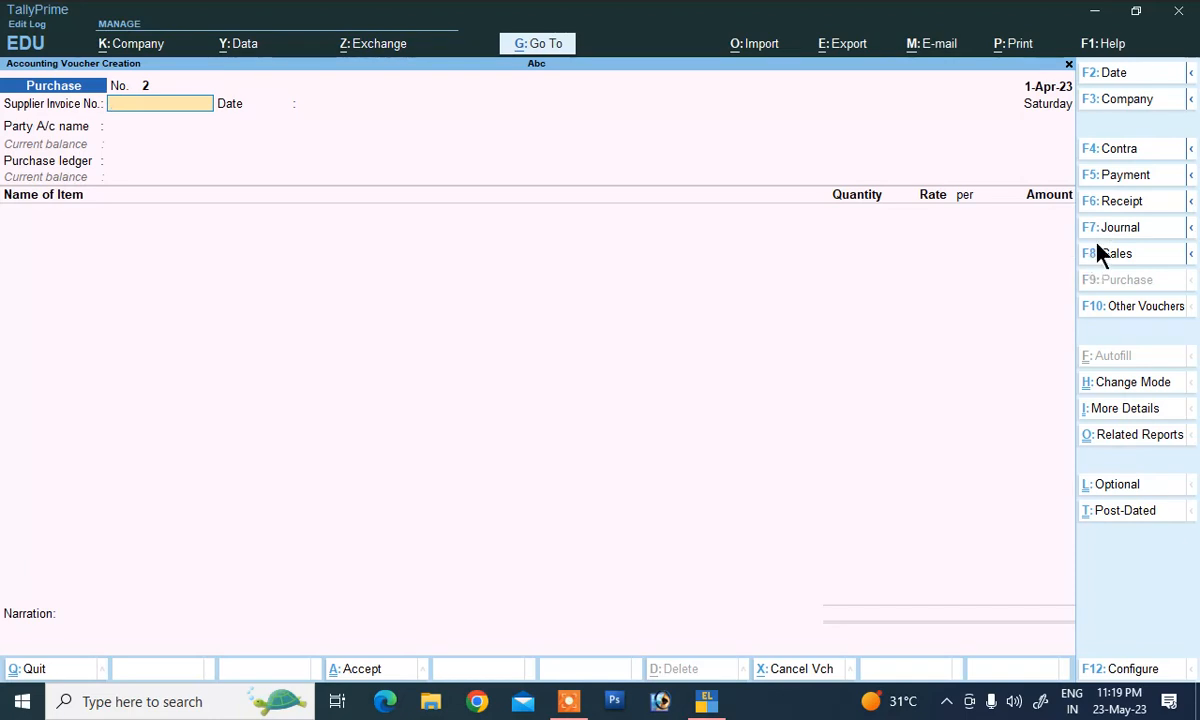
{"action": "left_click", "coordinate": [1100, 176]}
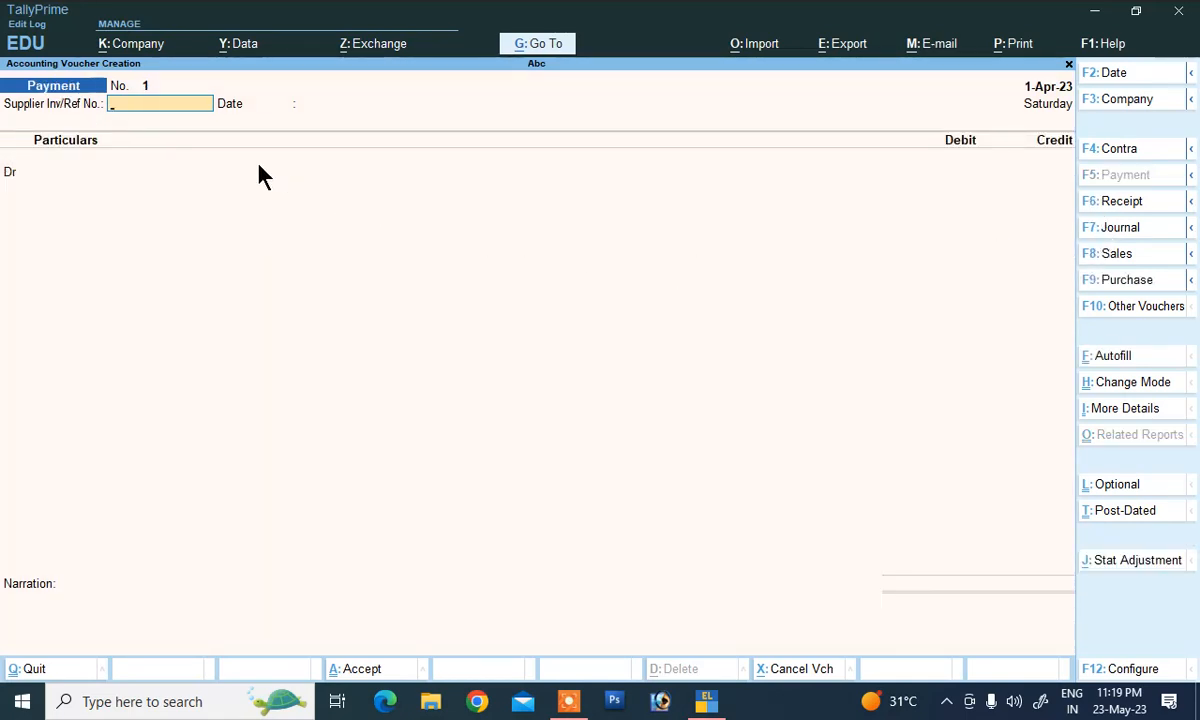
{"action": "type", "text": "01"}
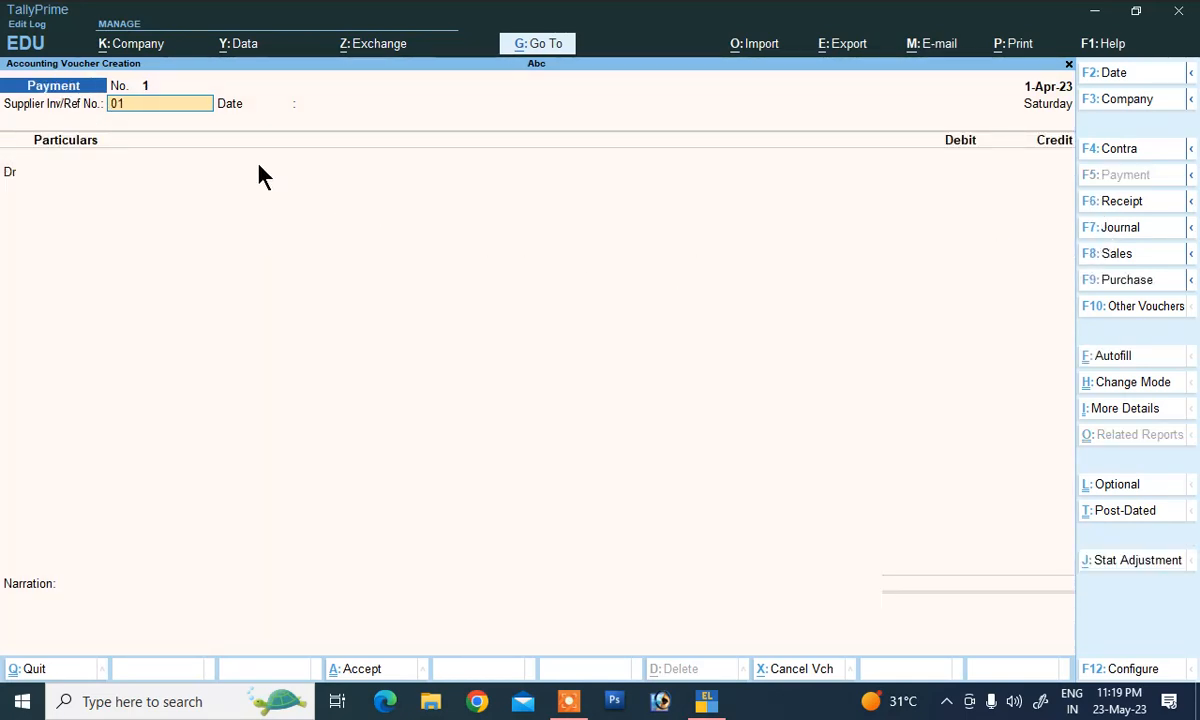
{"action": "key", "text": "Return"}
{"action": "key", "text": "Return"}
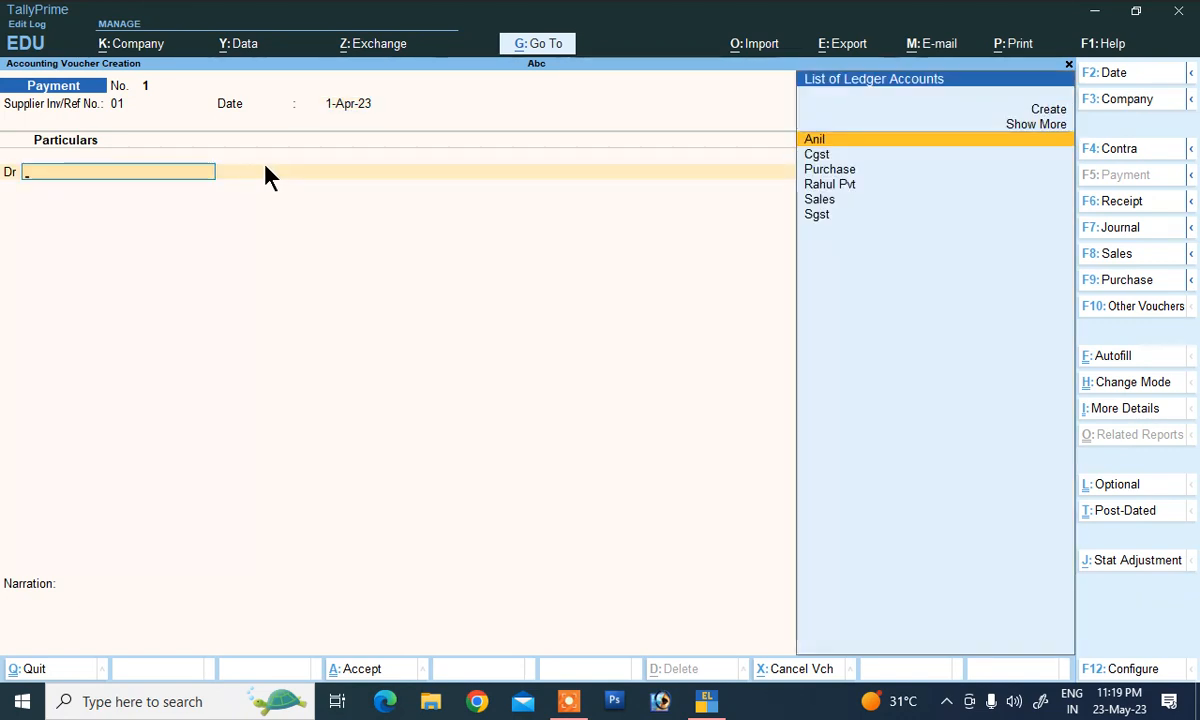
{"action": "key", "text": "Down"}
{"action": "key", "text": "Down"}
{"action": "key", "text": "Down"}
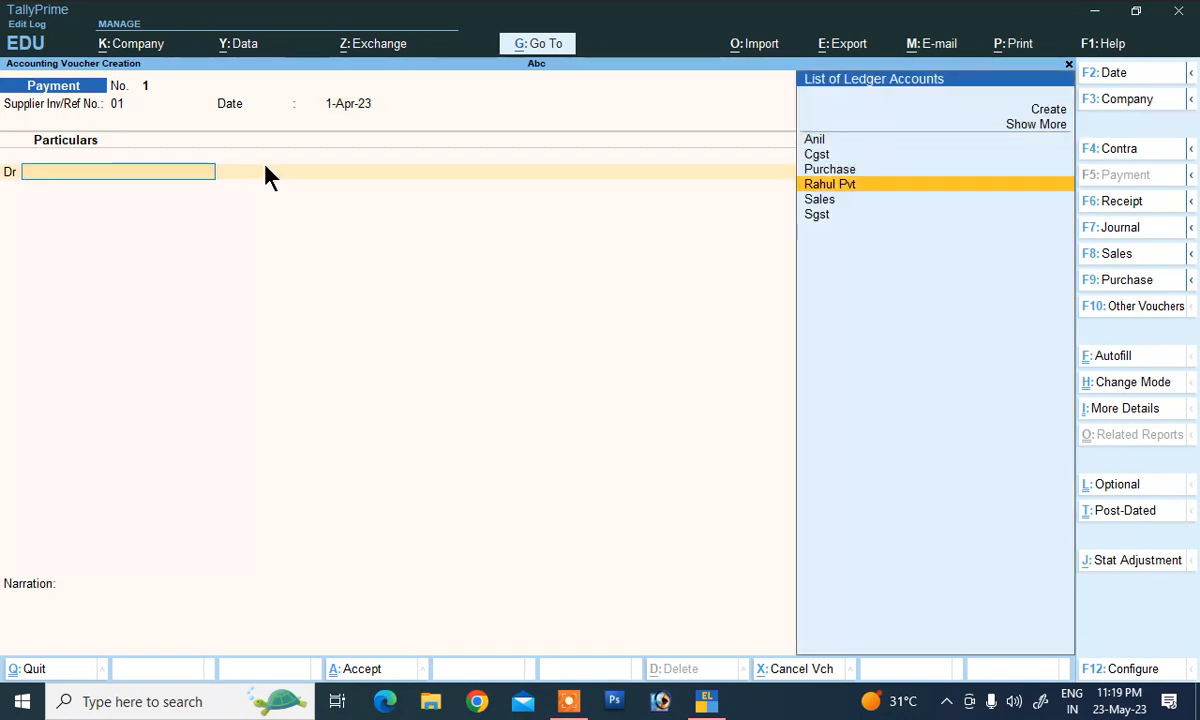
{"action": "key", "text": "Return"}
{"action": "key", "text": "Return"}
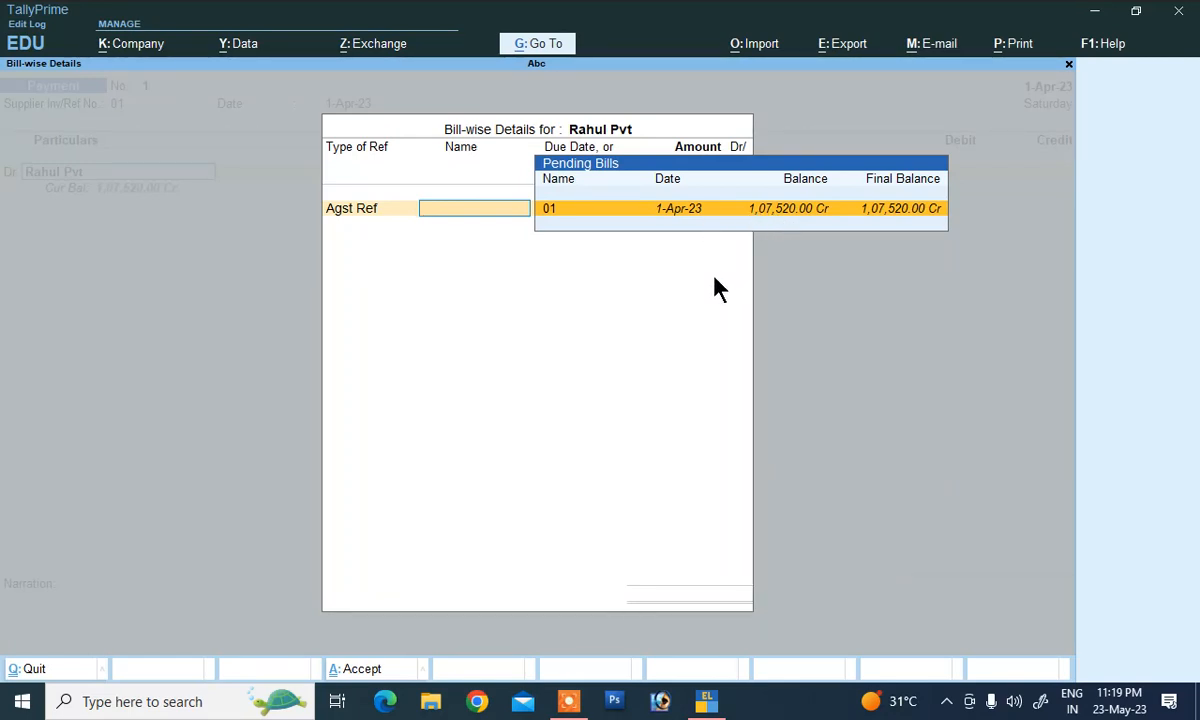
{"action": "key", "text": "Escape"}
{"action": "key", "text": "Escape"}
{"action": "key", "text": "Escape"}
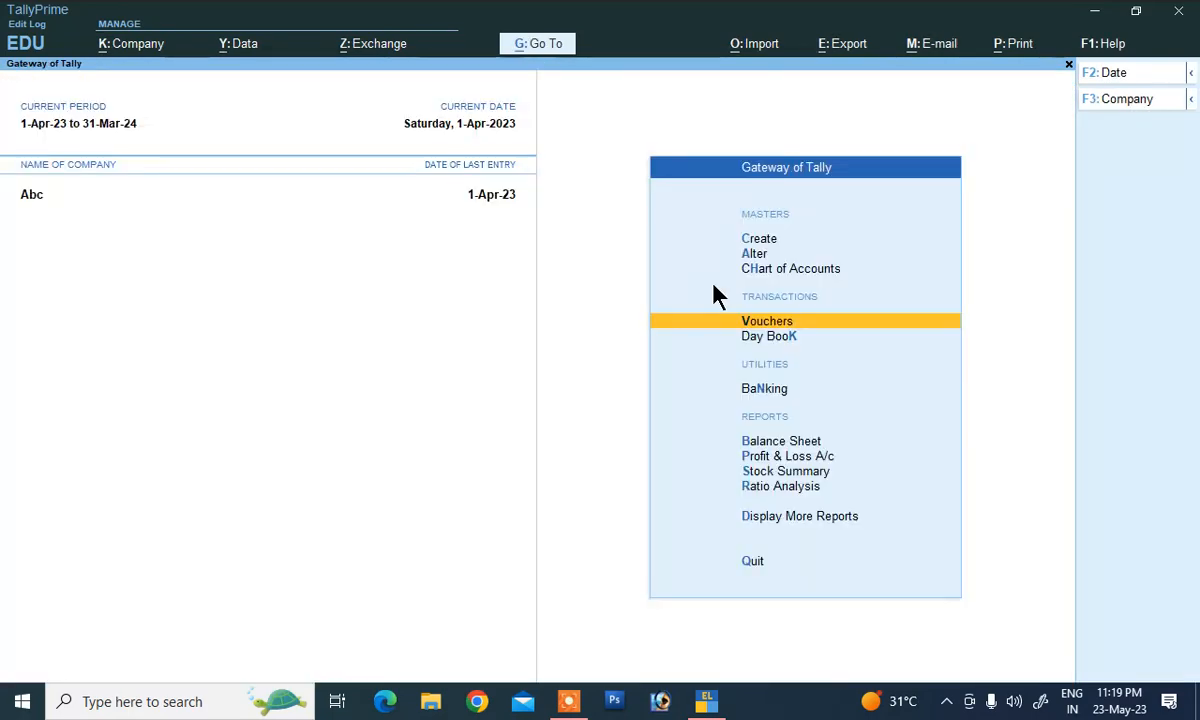
{"action": "key", "text": "Escape"}
{"action": "key", "text": "n"}
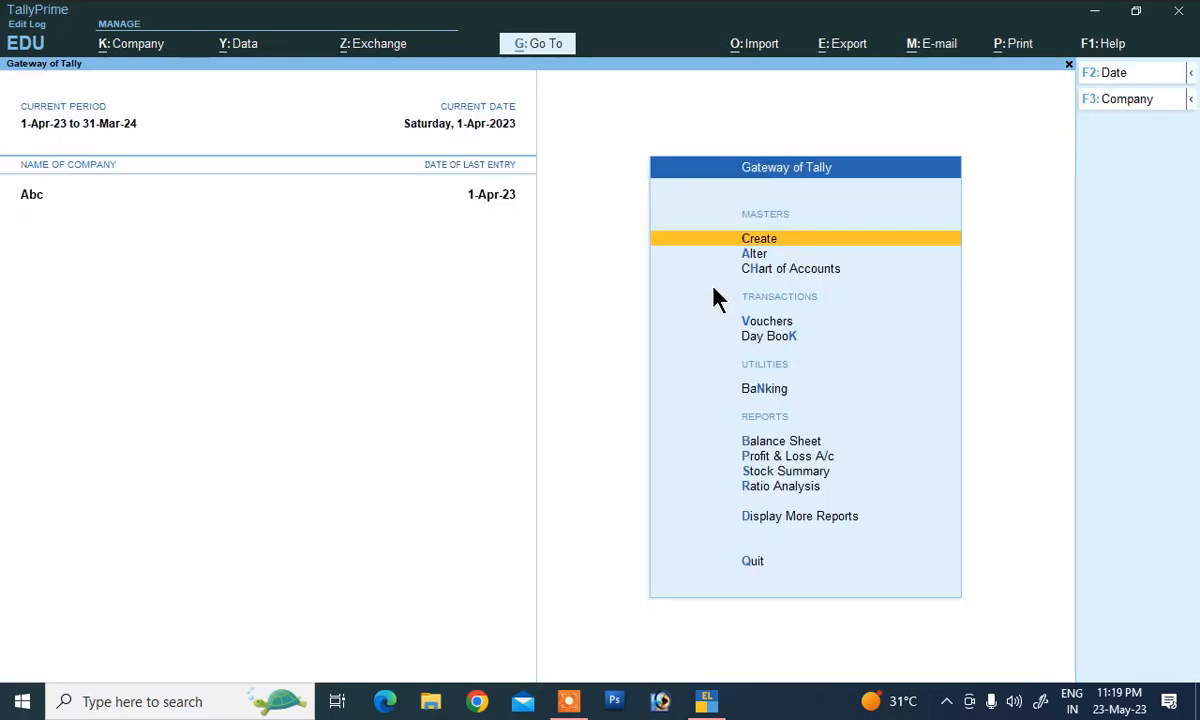
Open voucher entry from the Gateway of Tally and switch to a new Journal voucher
{"action": "key", "text": "Down"}
{"action": "key", "text": "Down"}
{"action": "key", "text": "Down"}
{"action": "key", "text": "Down"}
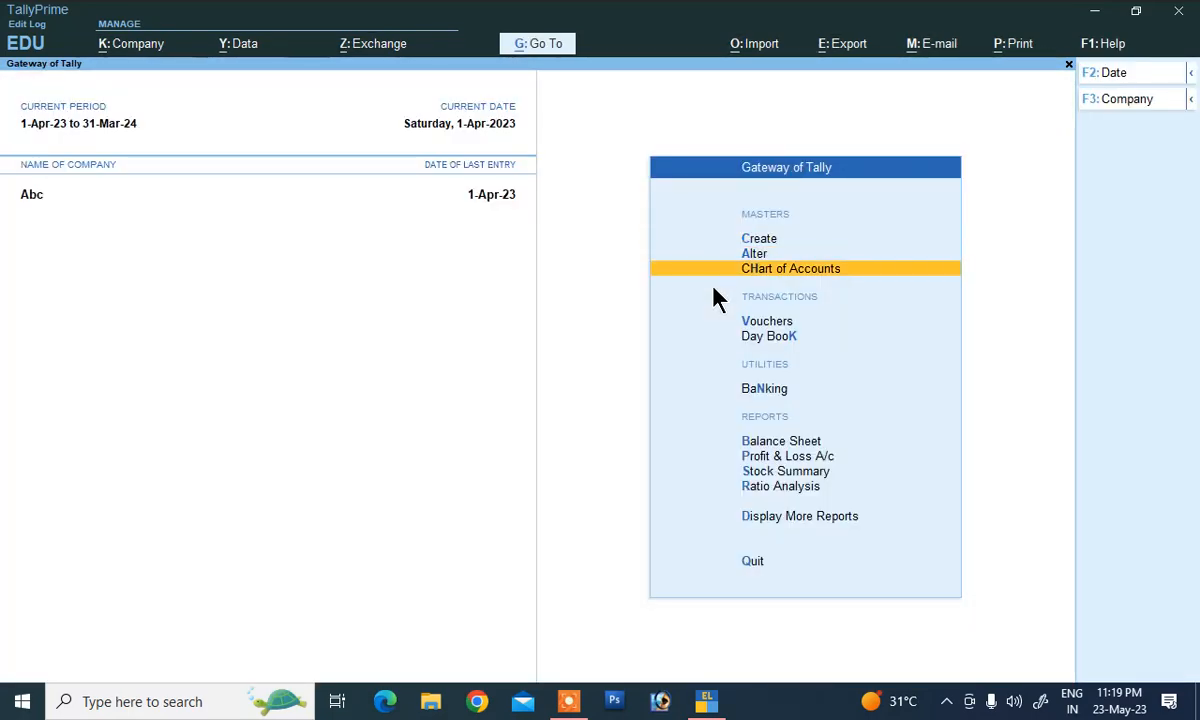
{"action": "key", "text": "Down"}
{"action": "key", "text": "Up"}
{"action": "key", "text": "Up"}
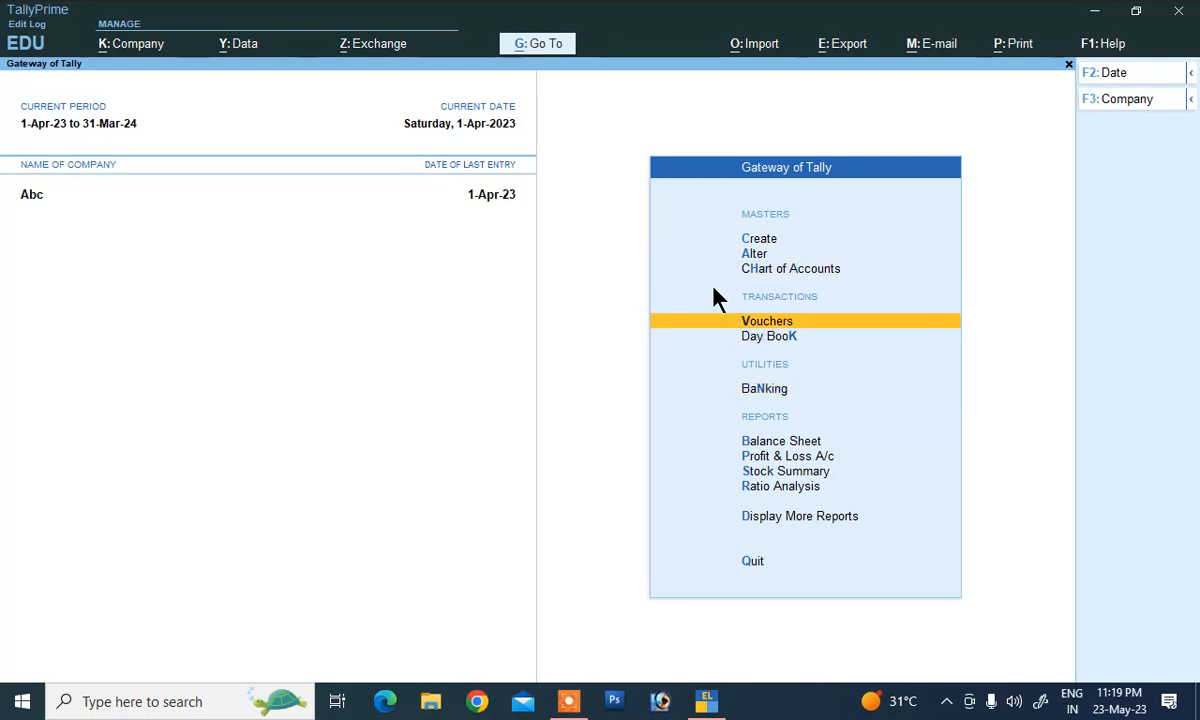
{"action": "key", "text": "Return"}
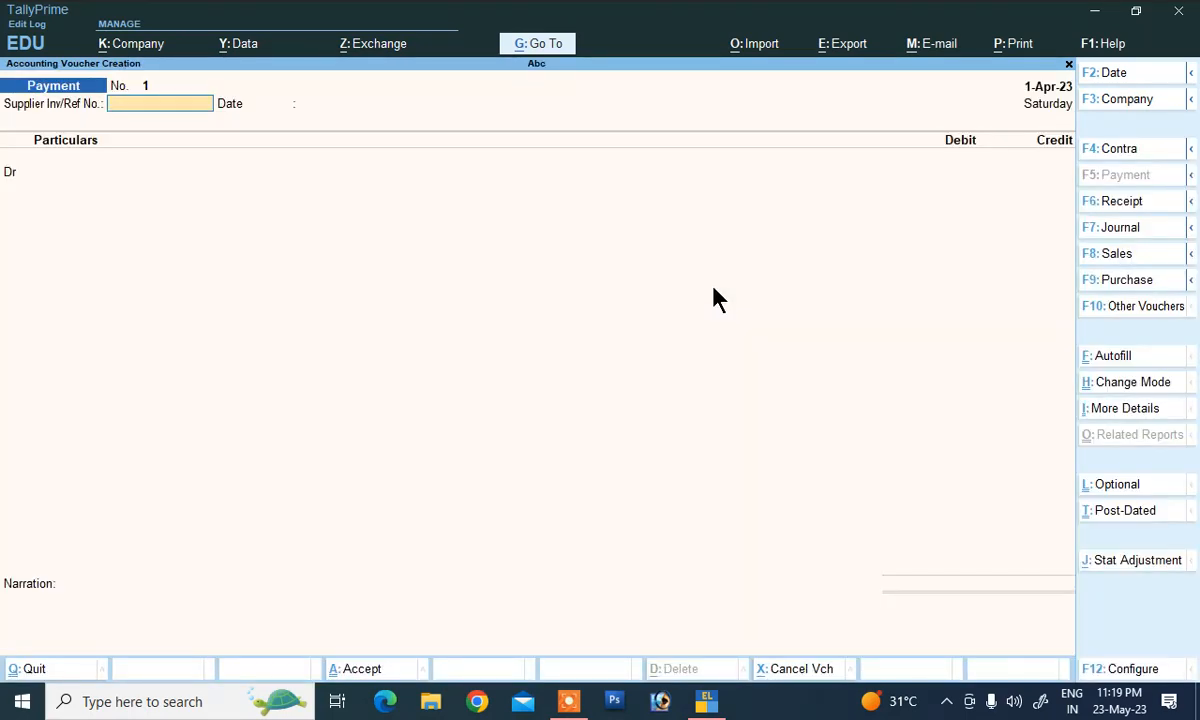
{"action": "left_click", "coordinate": [1110, 228]}
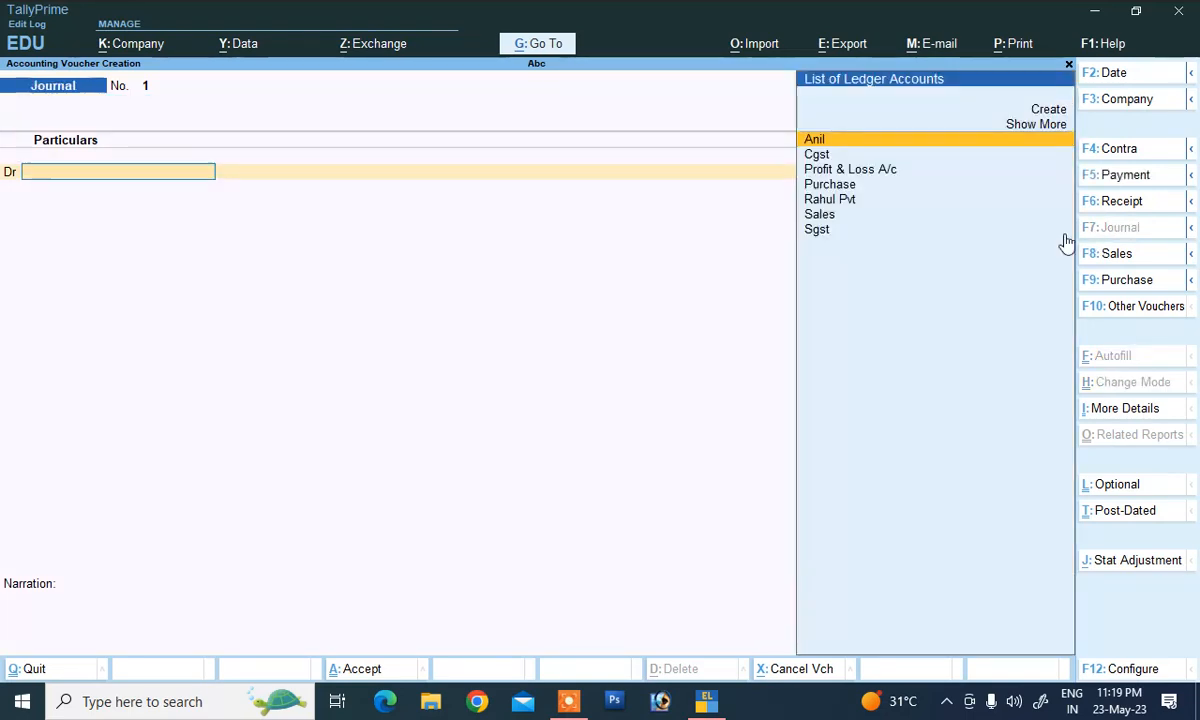
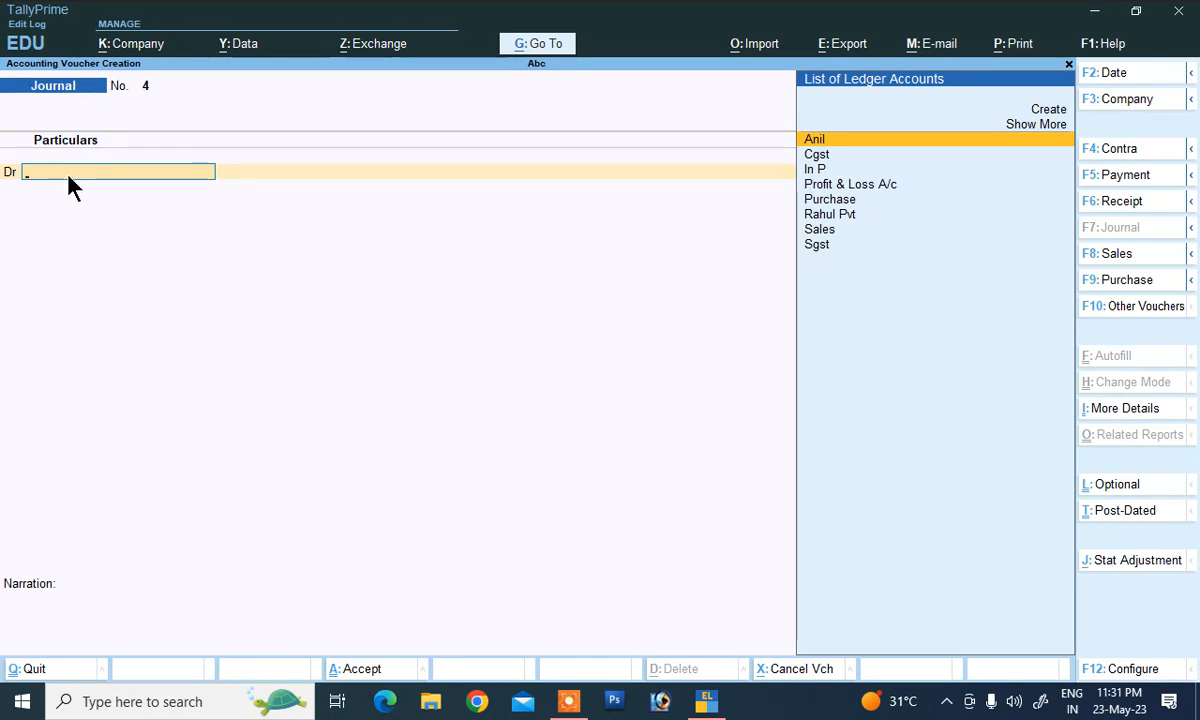
Start a new ledger from the journal's debit line, naming it Interest Paid and placing it under Indirect Expenses
{"action": "type", "text": "In"}
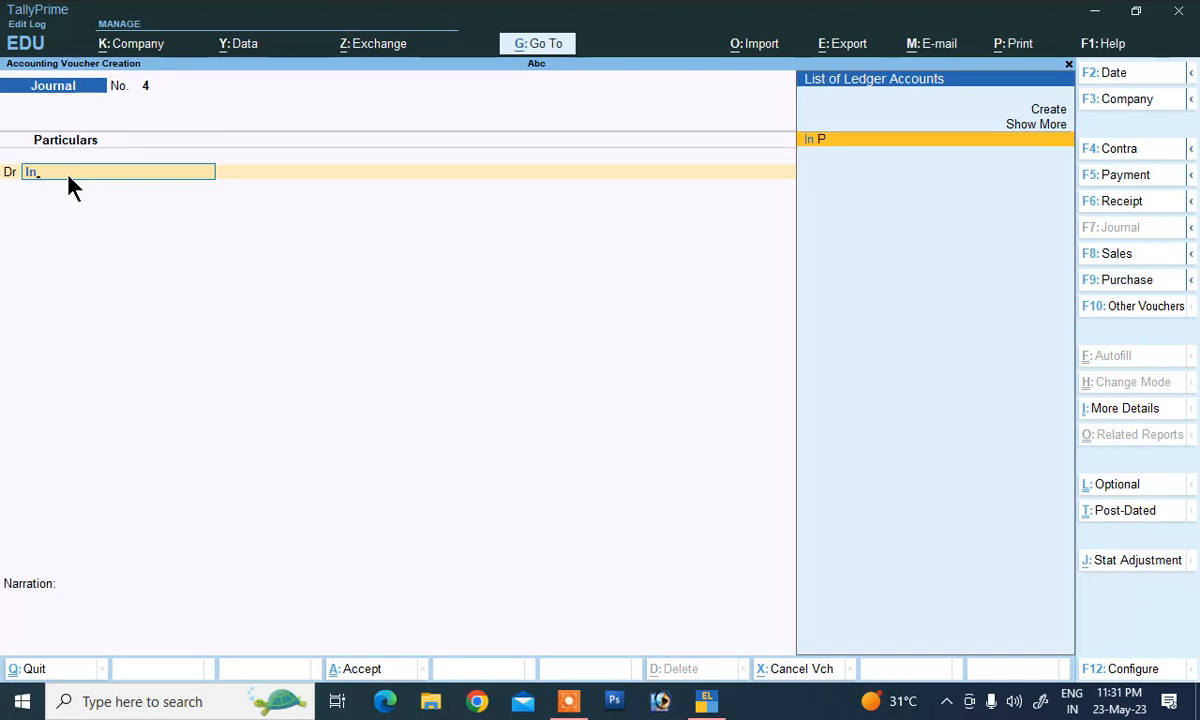
{"action": "key", "text": "BackSpace"}
{"action": "key", "text": "BackSpace"}
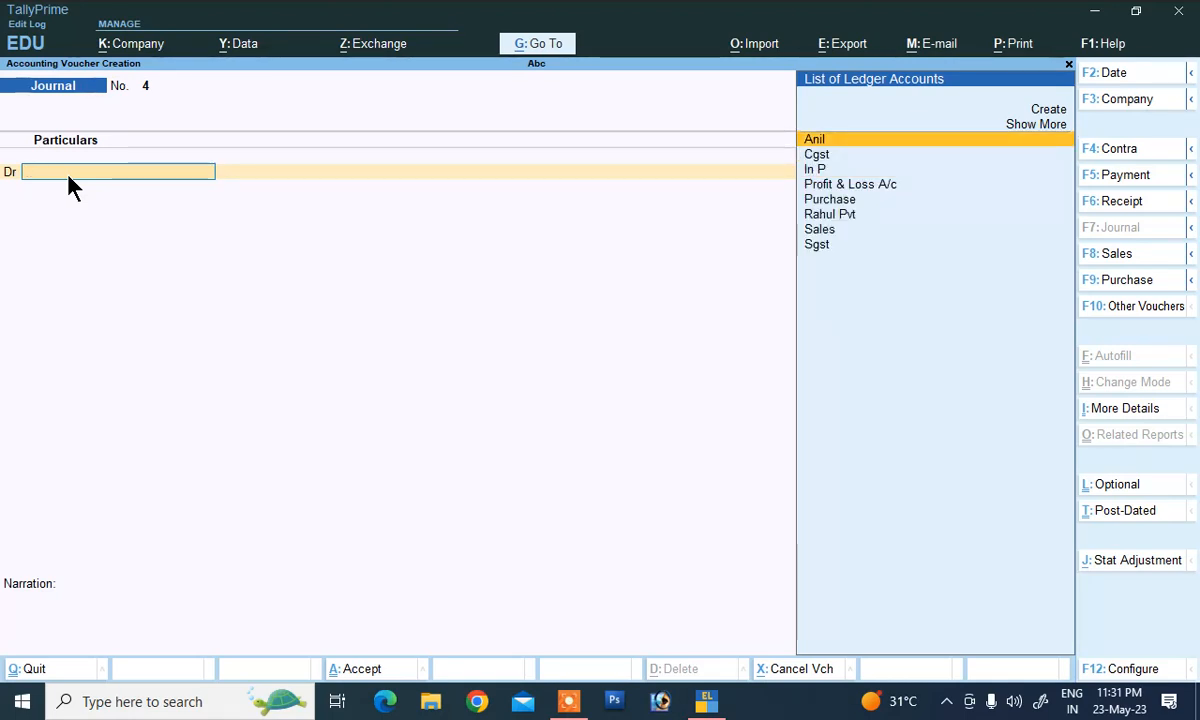
{"action": "key", "text": "alt+c"}
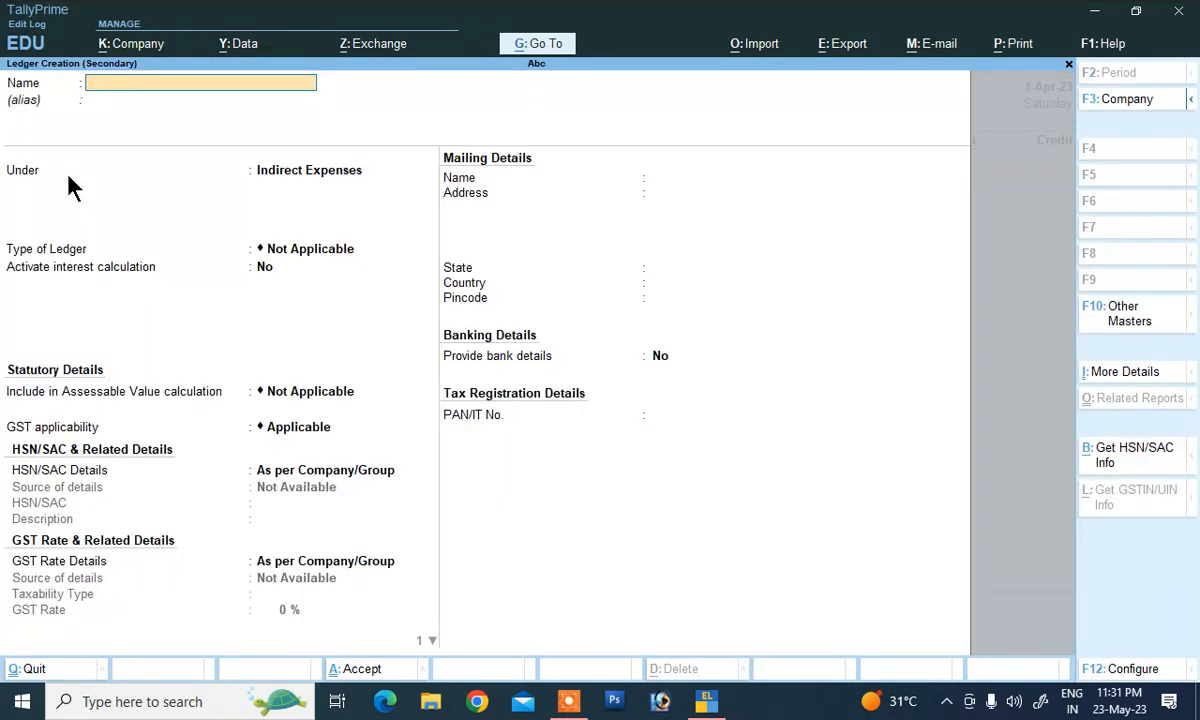
{"action": "type", "text": "Interest Paid"}
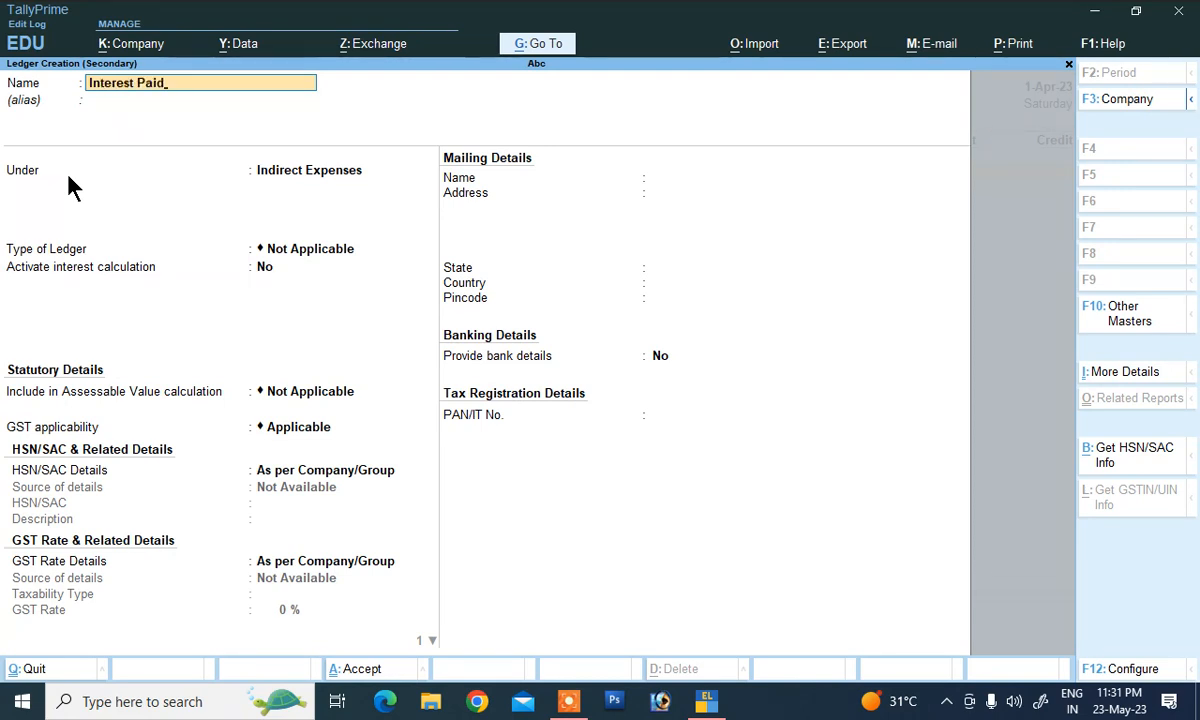
{"action": "key", "text": "Return"}
{"action": "key", "text": "Return"}
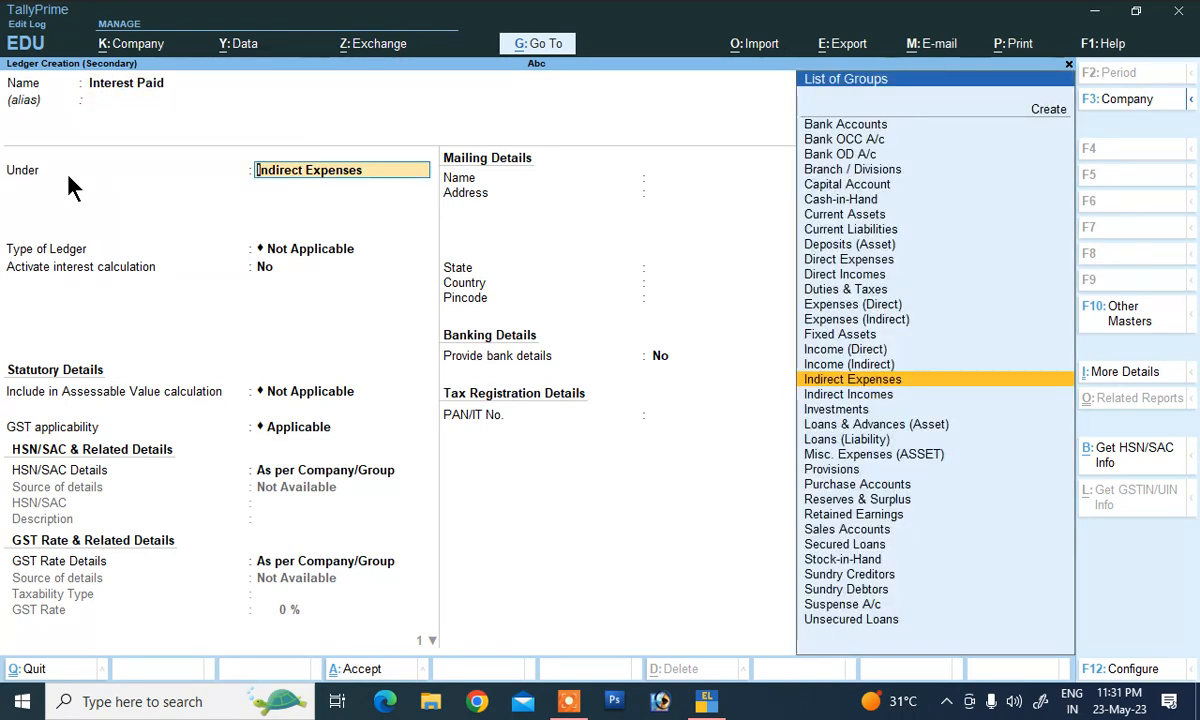
{"action": "key", "text": "Return"}
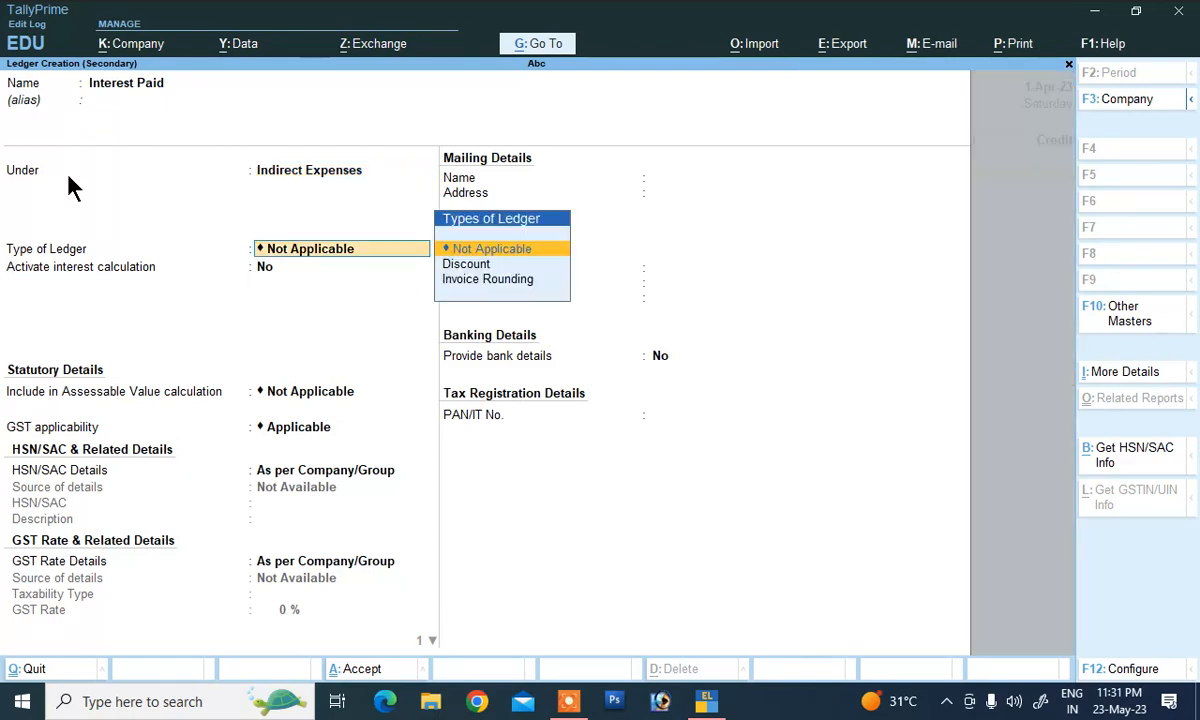
Keep the Interest Paid ledger's remaining default settings, with interest calculation off, and save the ledger
{"action": "key", "text": "Return"}
{"action": "key", "text": "Return"}
{"action": "key", "text": "Return"}
{"action": "key", "text": "Return"}
{"action": "key", "text": "Return"}
{"action": "key", "text": "Return"}
{"action": "key", "text": "Return"}
{"action": "key", "text": "Return"}
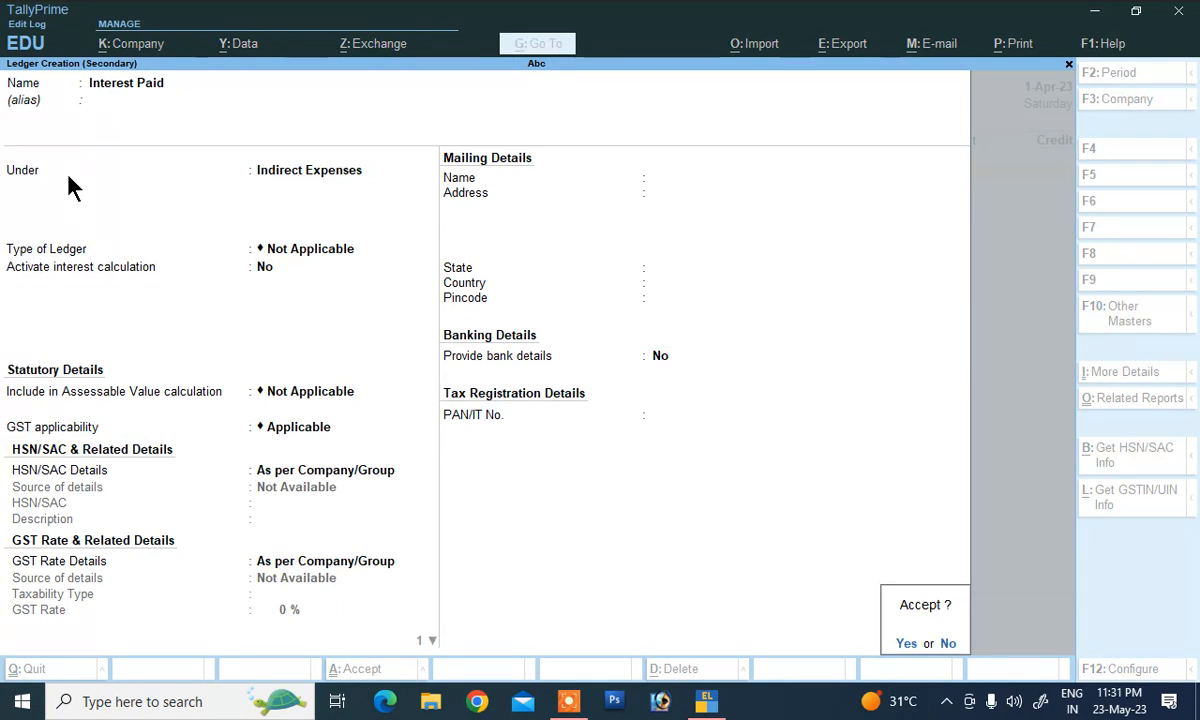
{"action": "key", "text": "Return"}
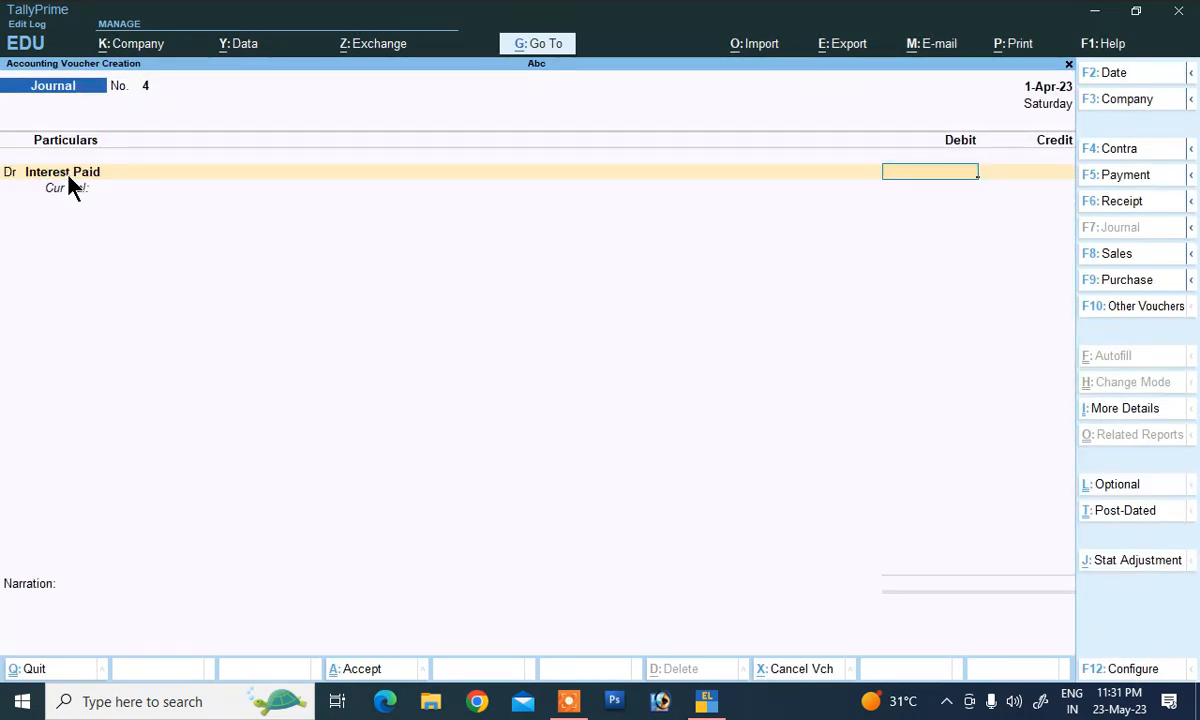
Debit Interest Paid with 44.19, keeping the GST rate and HSN/SAC details as per Masters/Company
{"action": "type", "text": "44"}
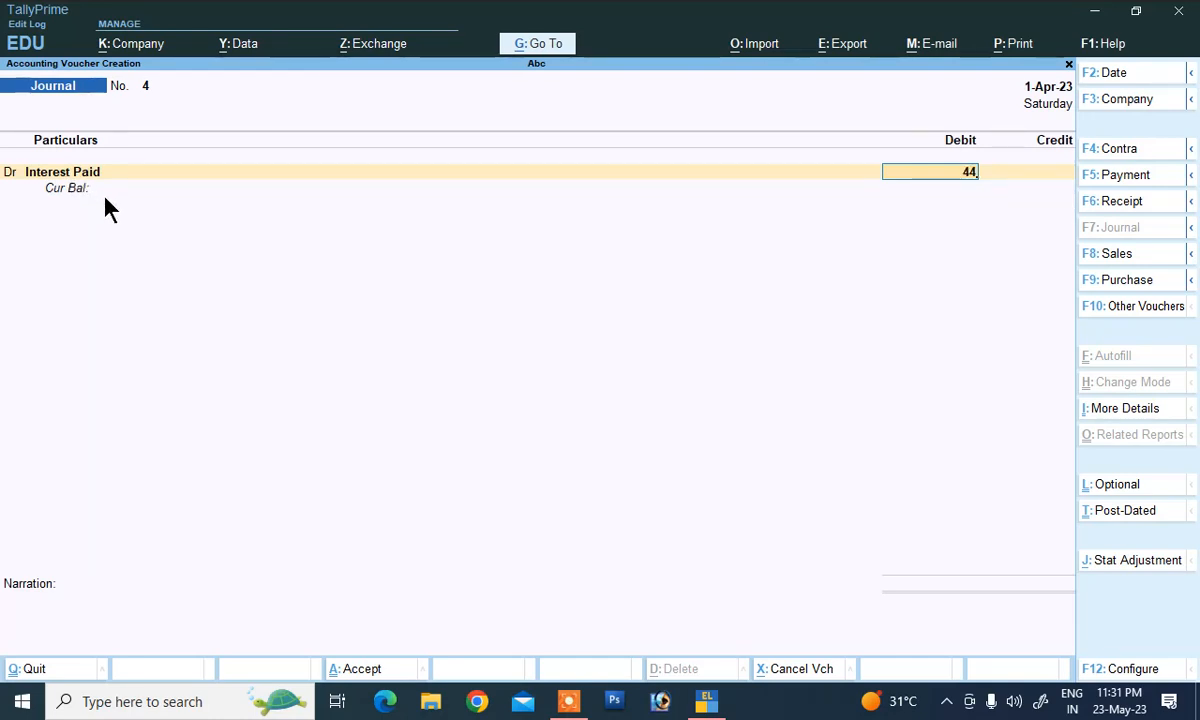
{"action": "type", "text": ".19"}
{"action": "key", "text": "Return"}
{"action": "key", "text": "Return"}
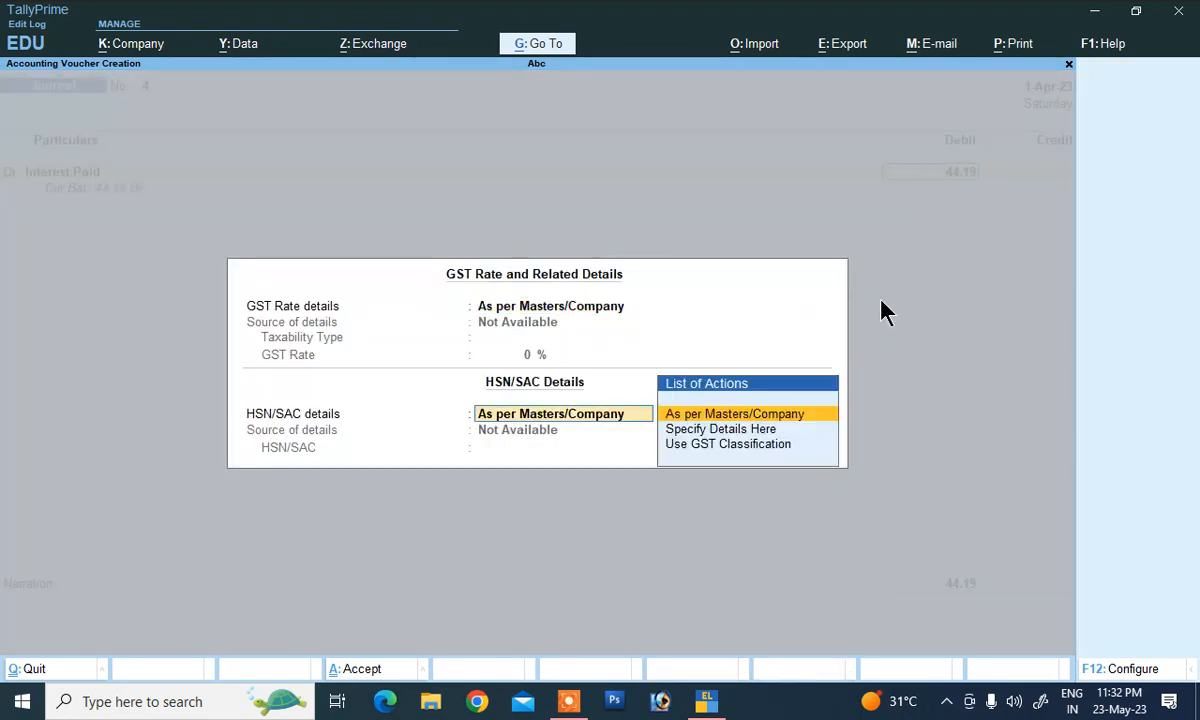
{"action": "key", "text": "Return"}
{"action": "key", "text": "Return"}
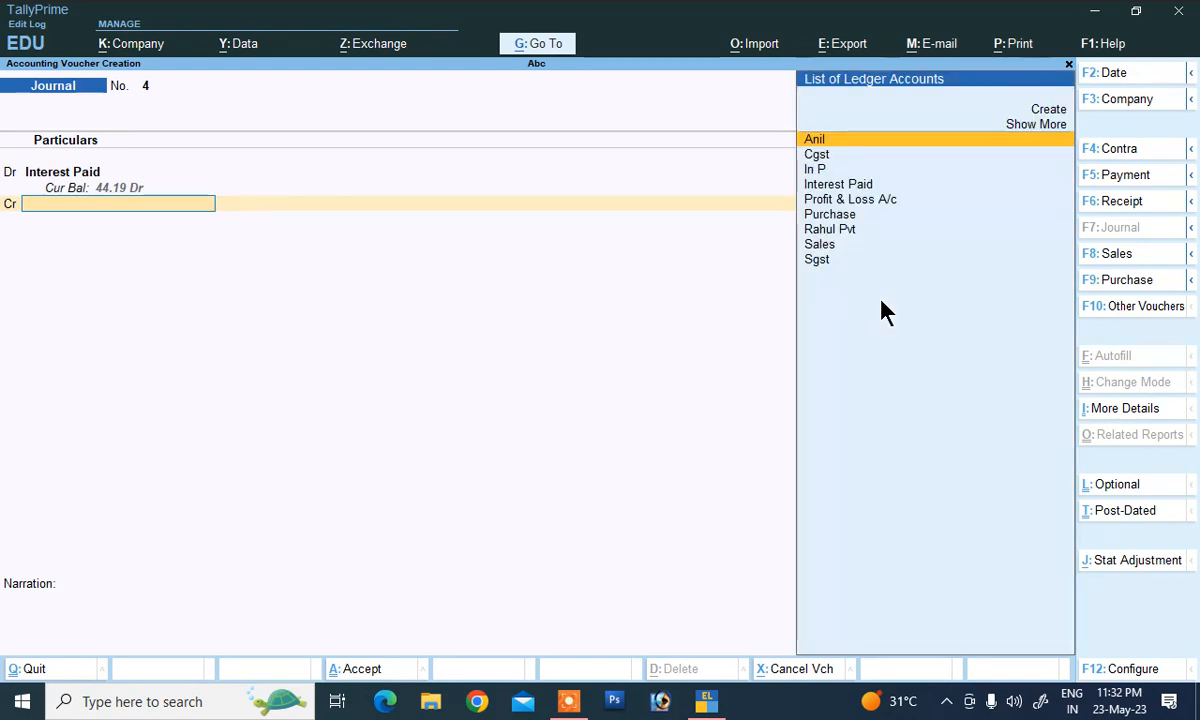
Credit the supplier ledger Rahul Pvt with 44.19 in the journal voucher
{"action": "key", "text": "Down"}
{"action": "key", "text": "Down"}
{"action": "key", "text": "Down"}
{"action": "key", "text": "Down"}
{"action": "key", "text": "Down"}
{"action": "key", "text": "Down"}
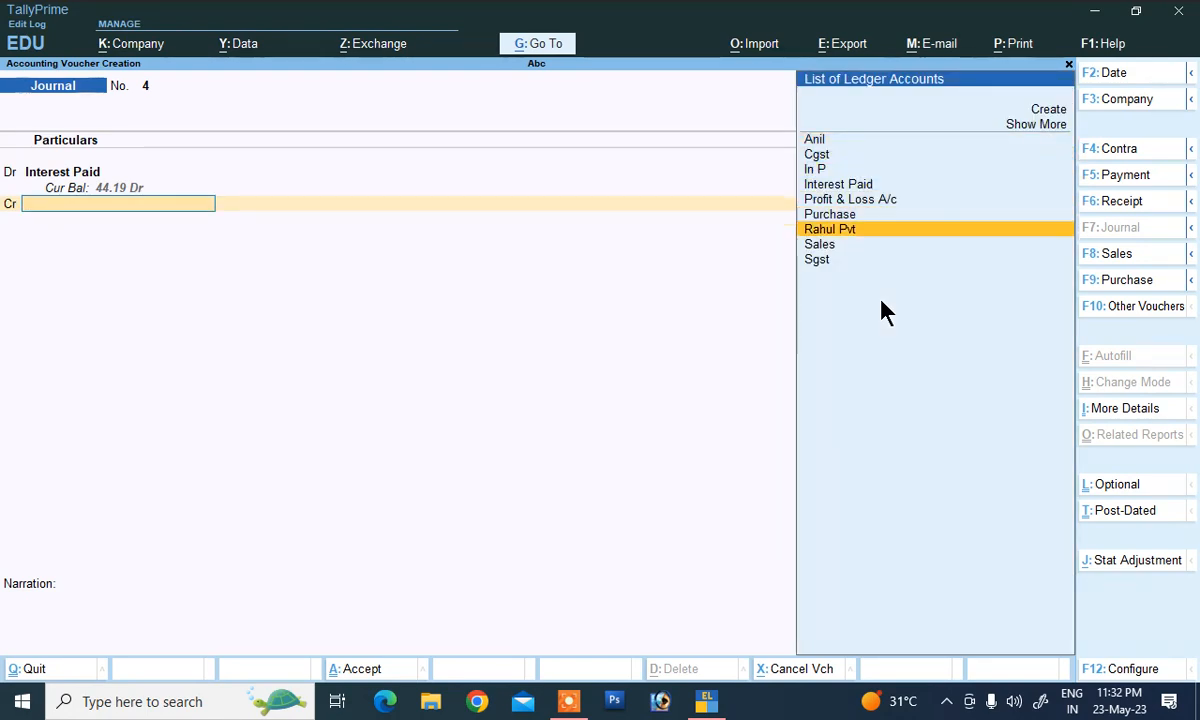
{"action": "key", "text": "Return"}
Allocate the supplier's credit bill-wise as New Ref 4 for 44.19 Cr and end the reference list
{"action": "key", "text": "Down"}
{"action": "key", "text": "Down"}
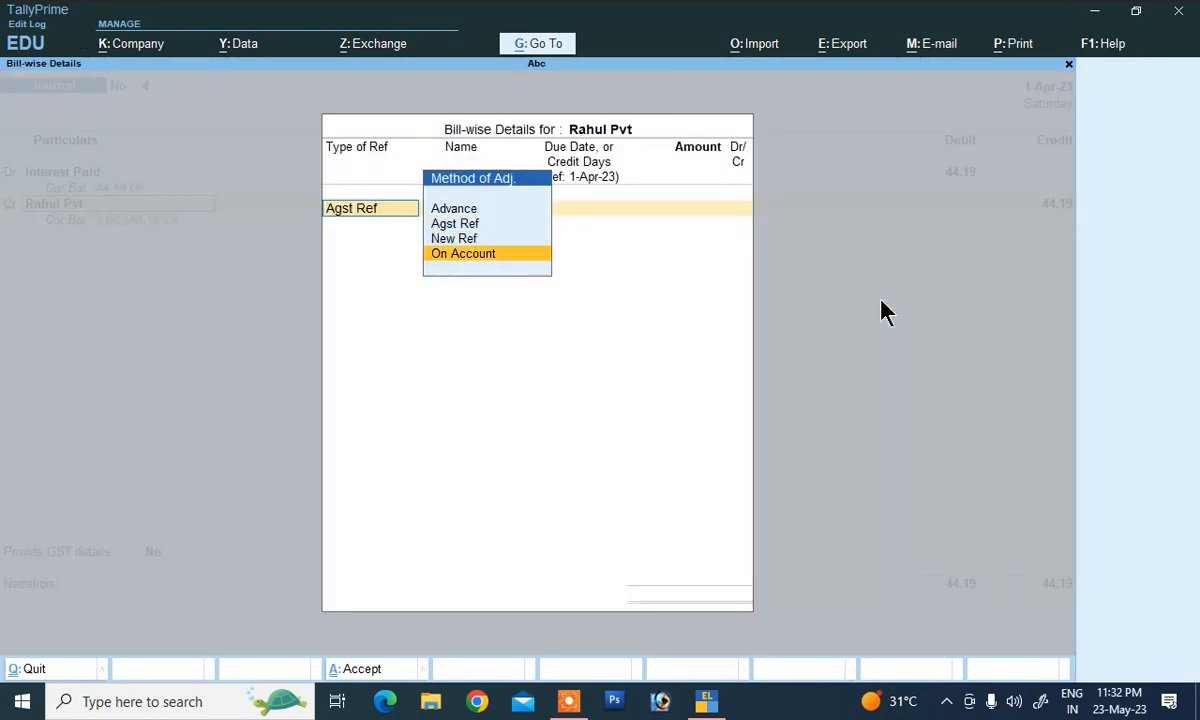
{"action": "key", "text": "Up"}
{"action": "key", "text": "Return"}
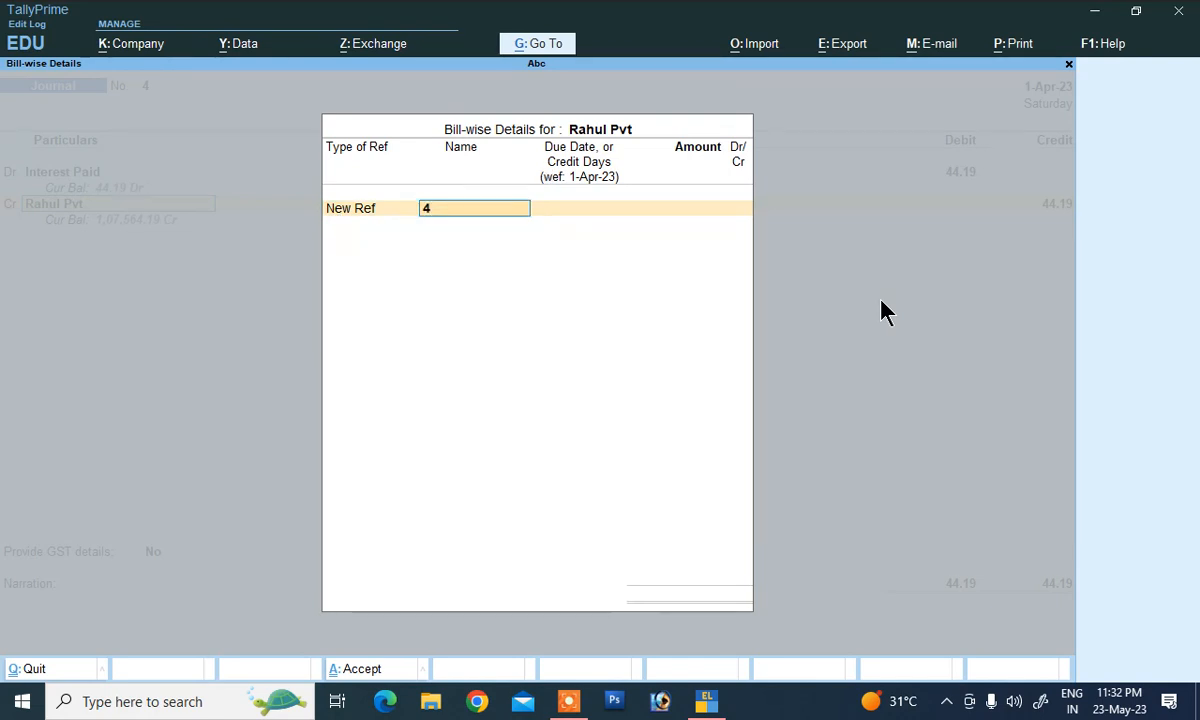
{"action": "key", "text": "Return"}
{"action": "key", "text": "Return"}
{"action": "type", "text": "44.19"}
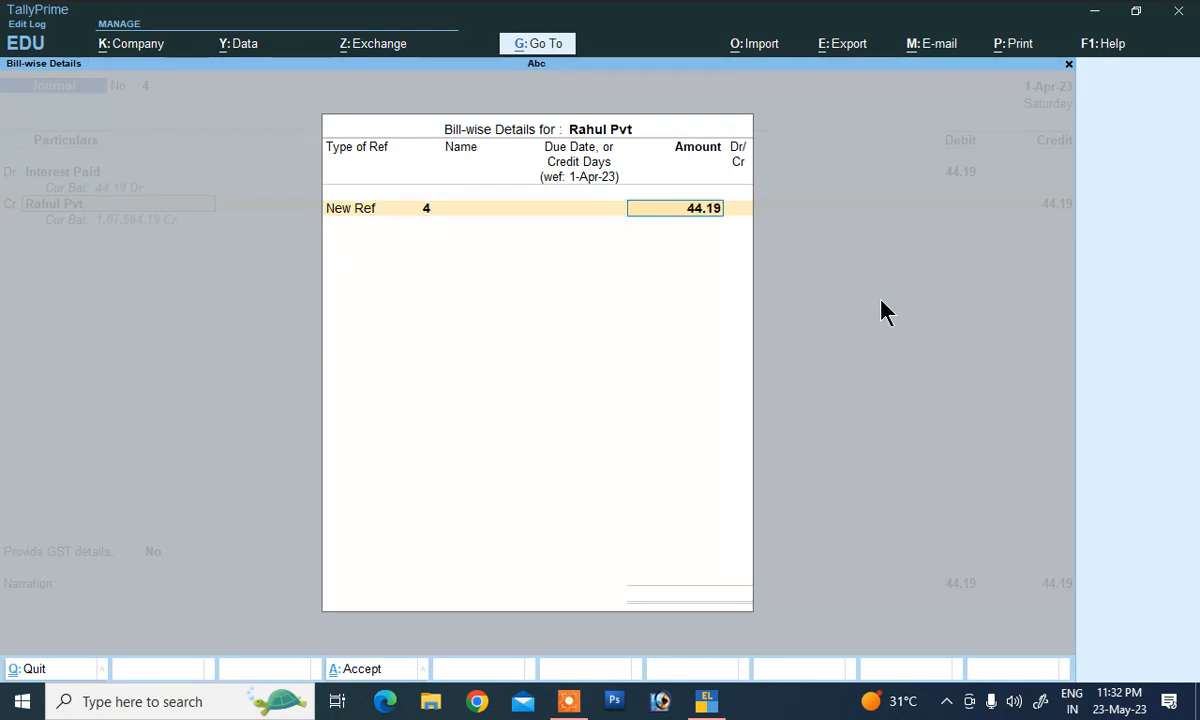
{"action": "key", "text": "Return"}
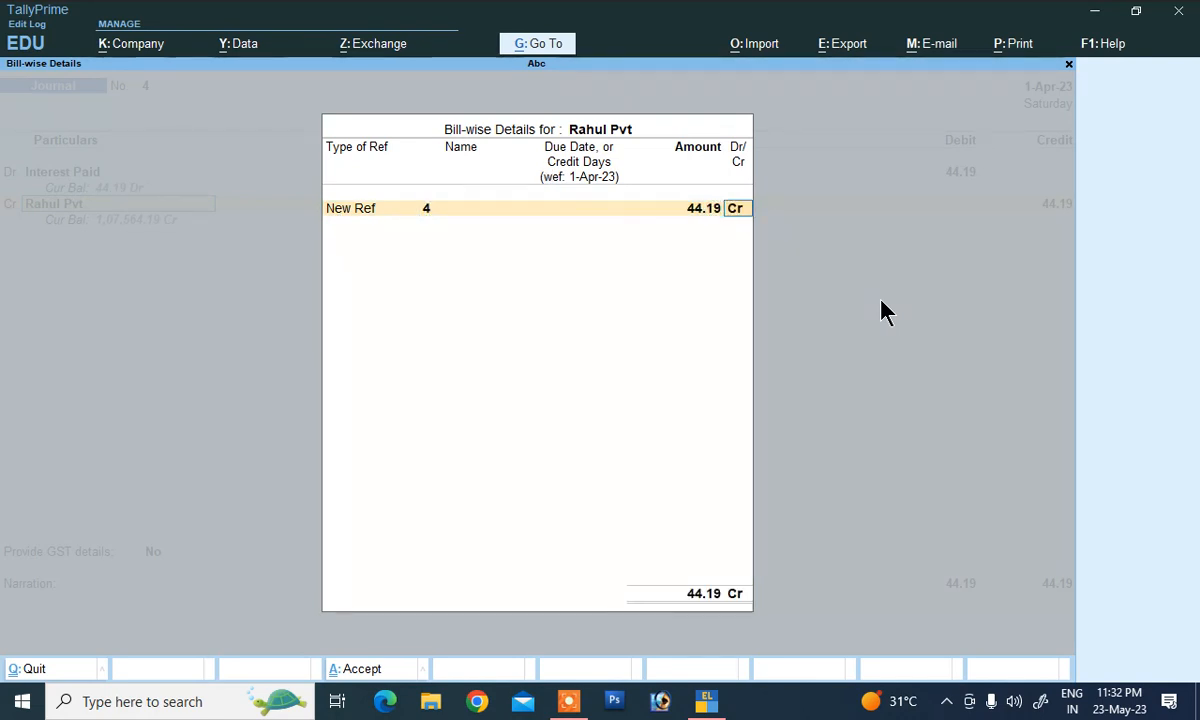
{"action": "key", "text": "Return"}
{"action": "key", "text": "Return"}
{"action": "key", "text": "Return"}
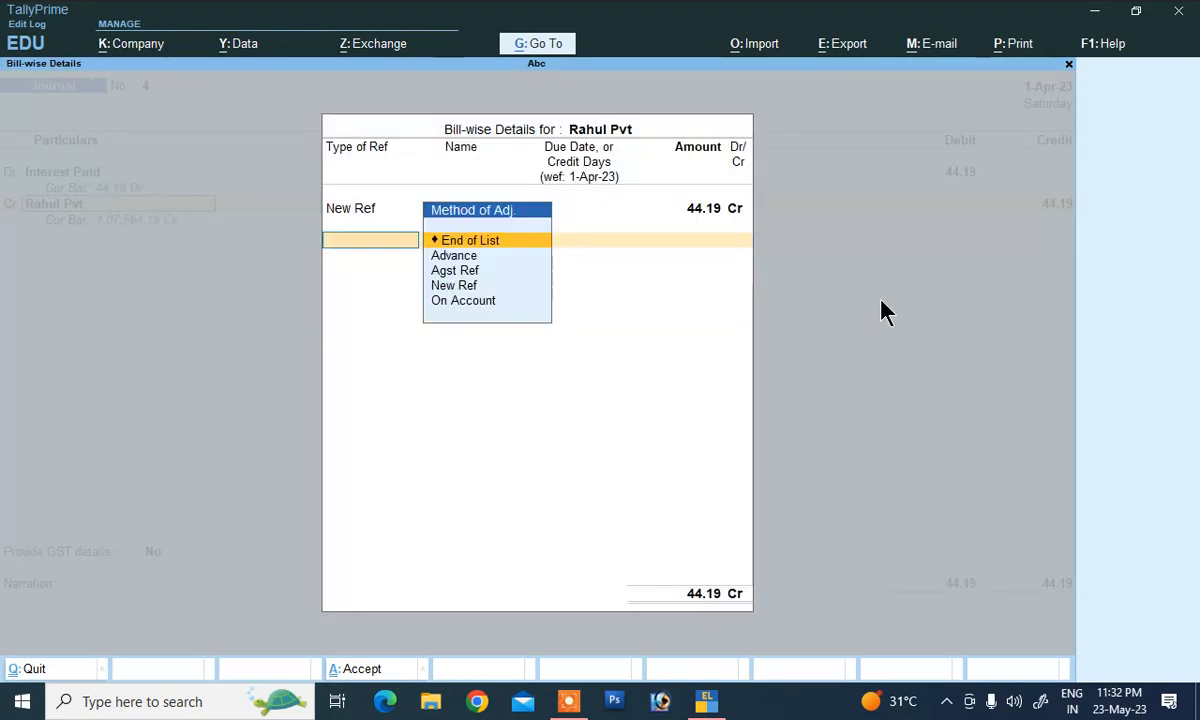
{"action": "key", "text": "Return"}
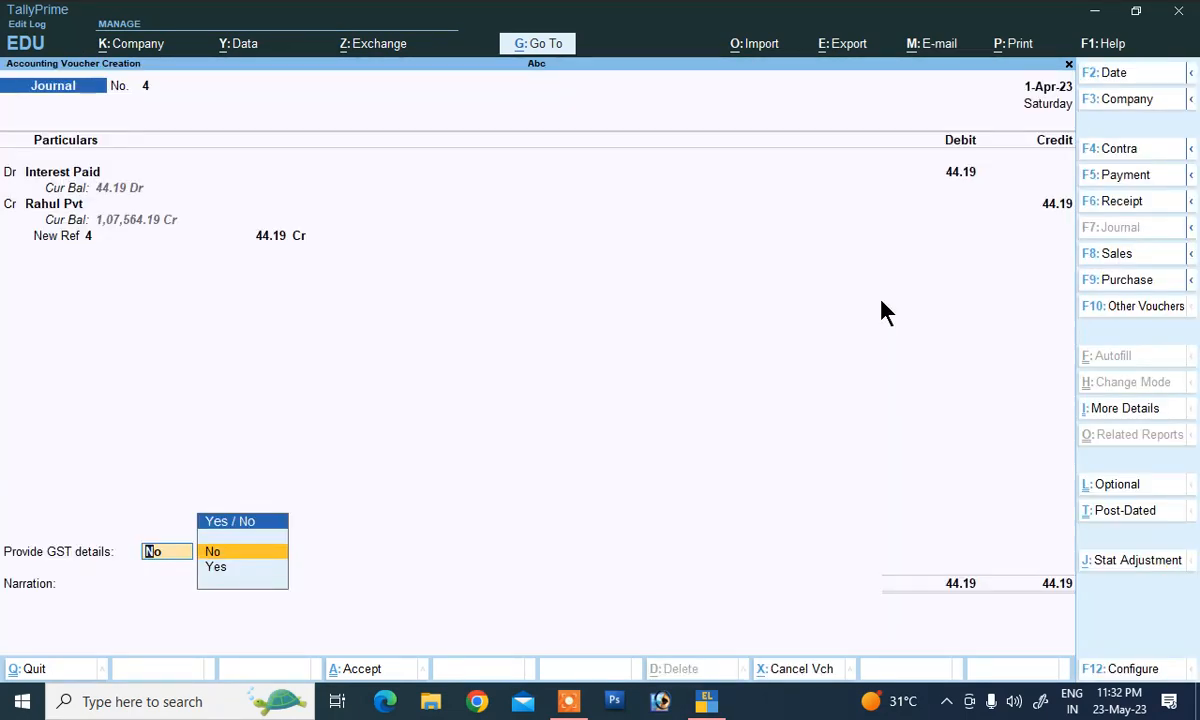
Keep Provide GST details at No, leave the narration blank and save the journal voucher
{"action": "key", "text": "Return"}
{"action": "key", "text": "Return"}
{"action": "key", "text": "Return"}
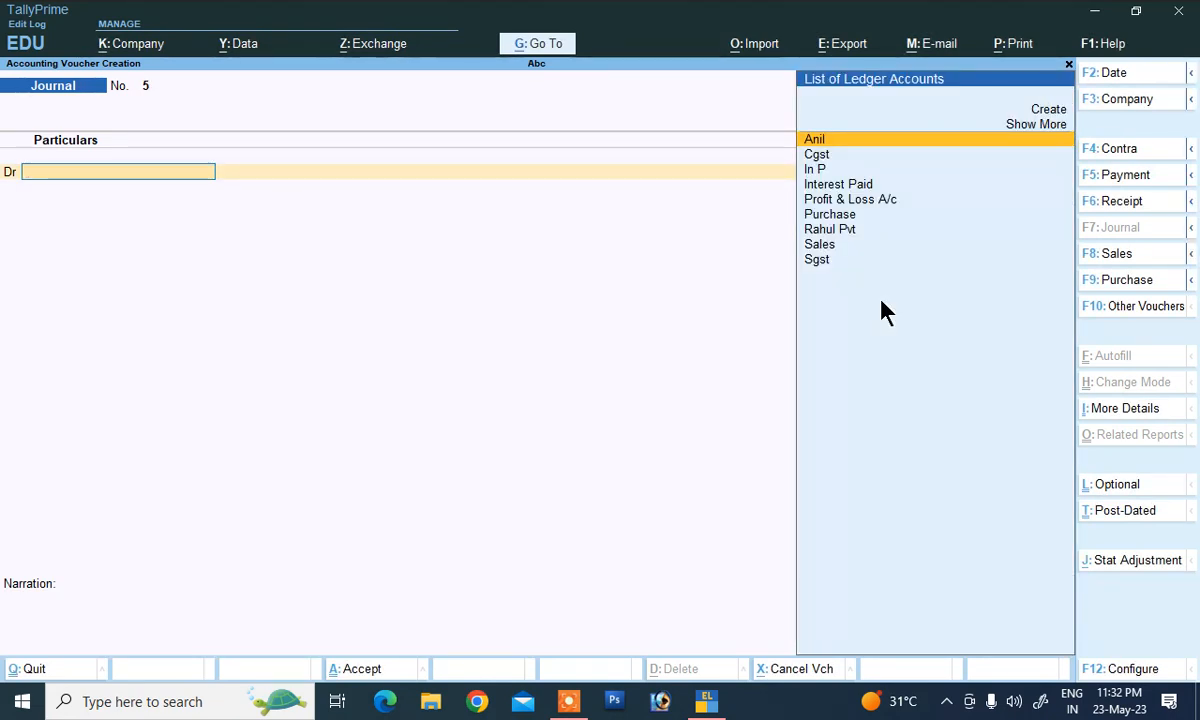
Start a payment voucher with supplier invoice reference 01 dated 1-Apr-23
{"action": "left_click", "coordinate": [1108, 178]}
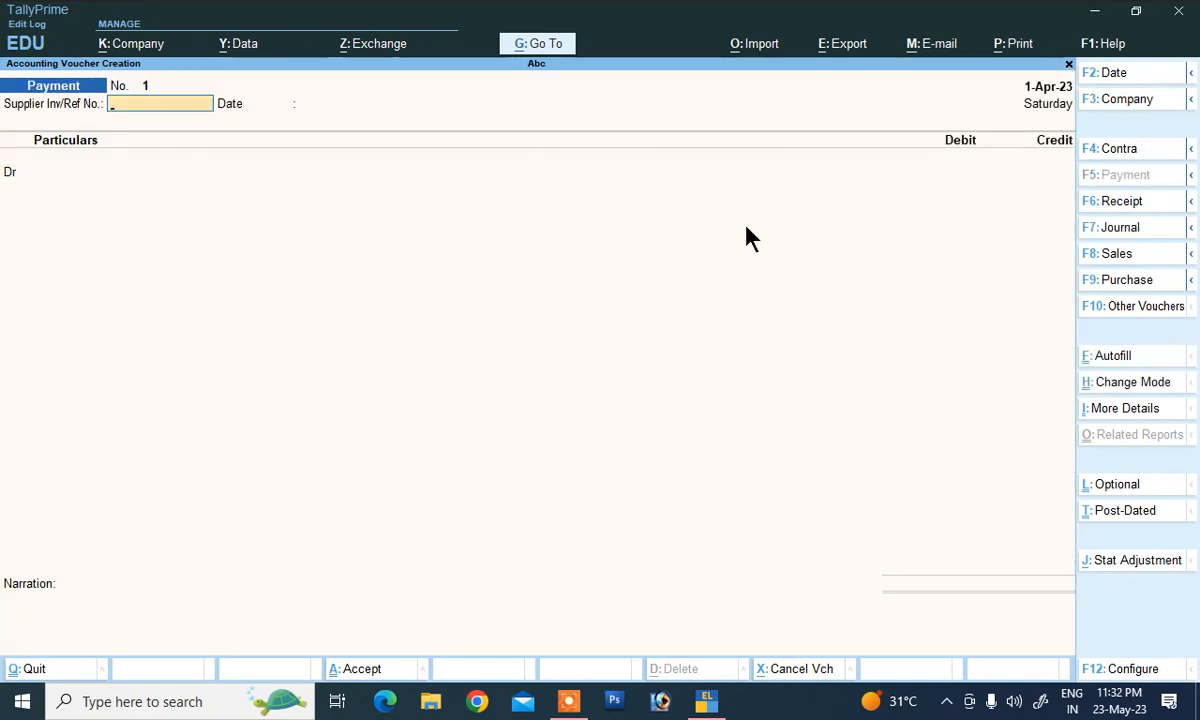
{"action": "type", "text": "01"}
{"action": "key", "text": "Return"}
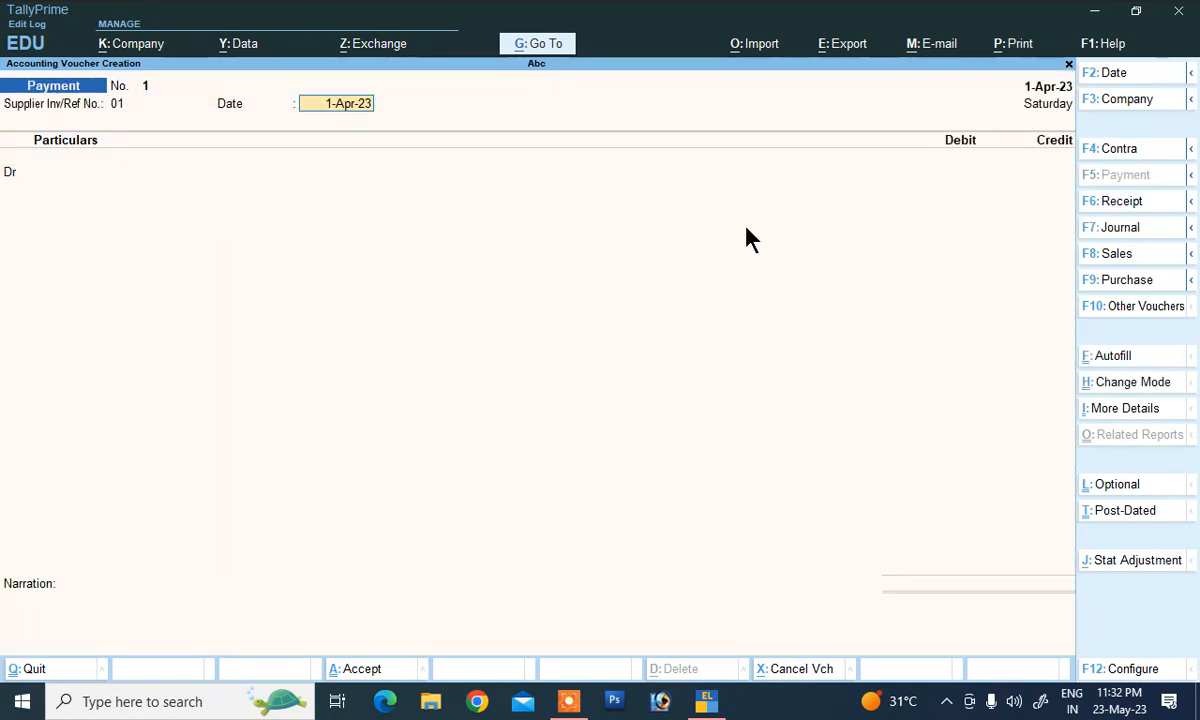
{"action": "key", "text": "Return"}
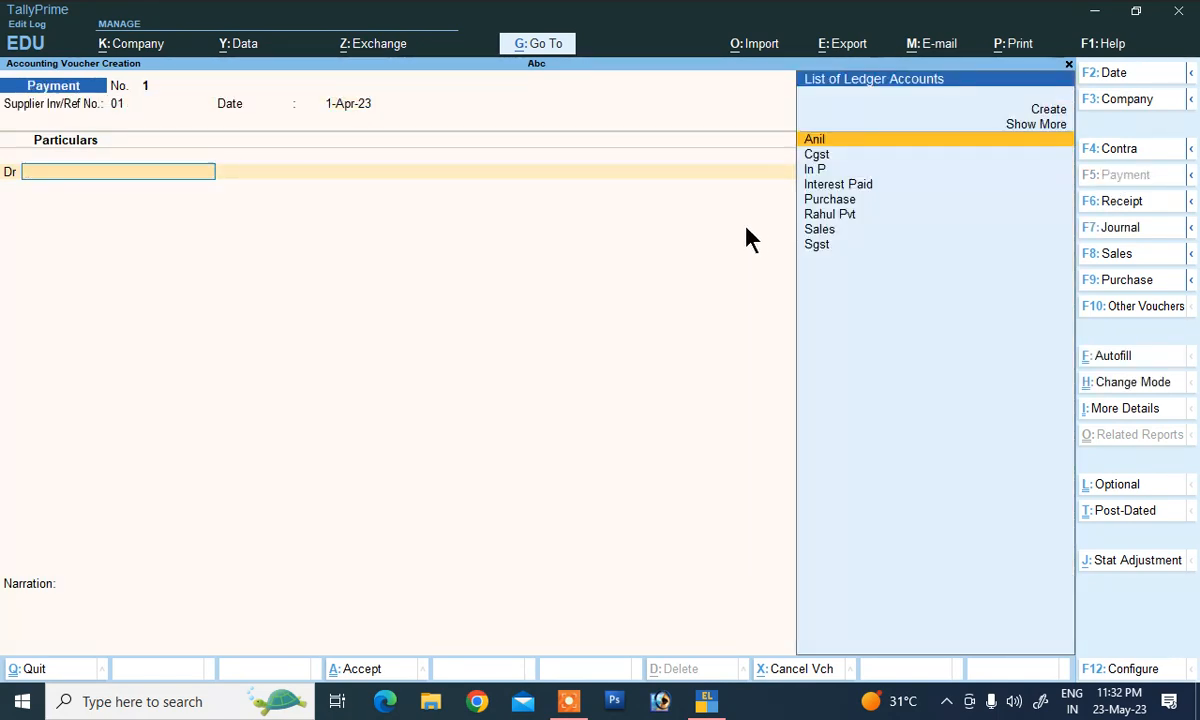
Choose the supplier ledger Rahul Pvt as the debit account of the payment voucher
{"action": "key", "text": "Down"}
{"action": "key", "text": "Down"}
{"action": "key", "text": "Down"}
{"action": "key", "text": "Down"}
{"action": "key", "text": "Down"}
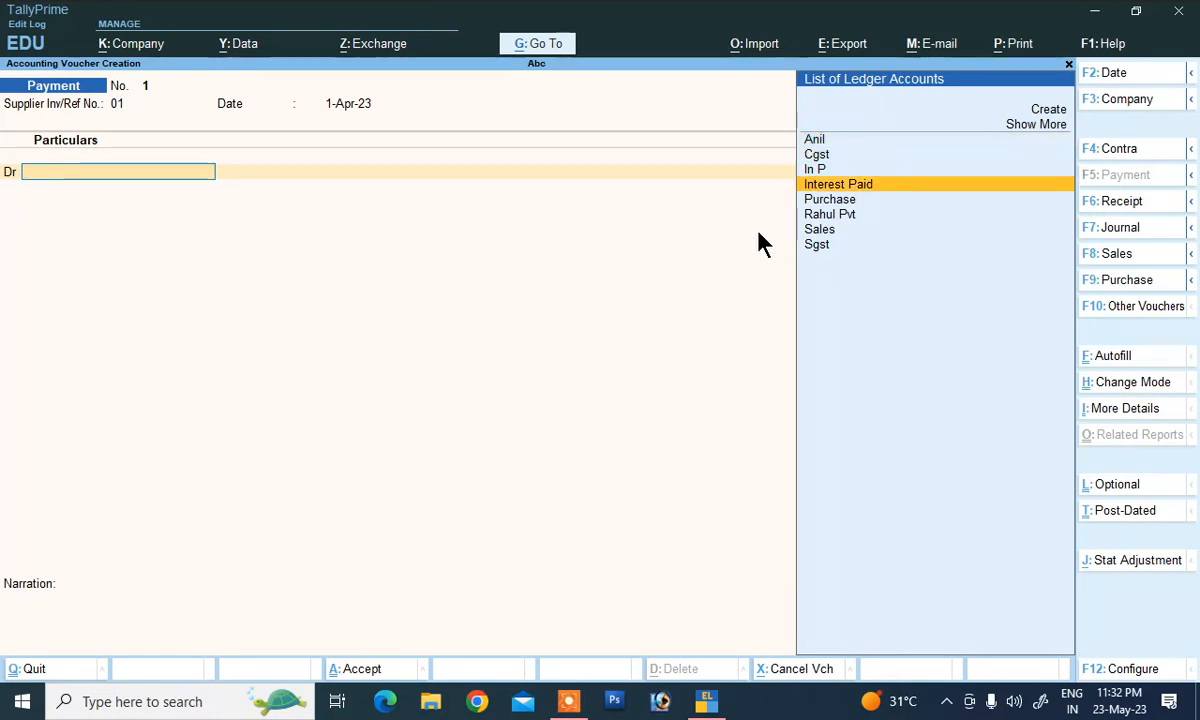
{"action": "key", "text": "Return"}
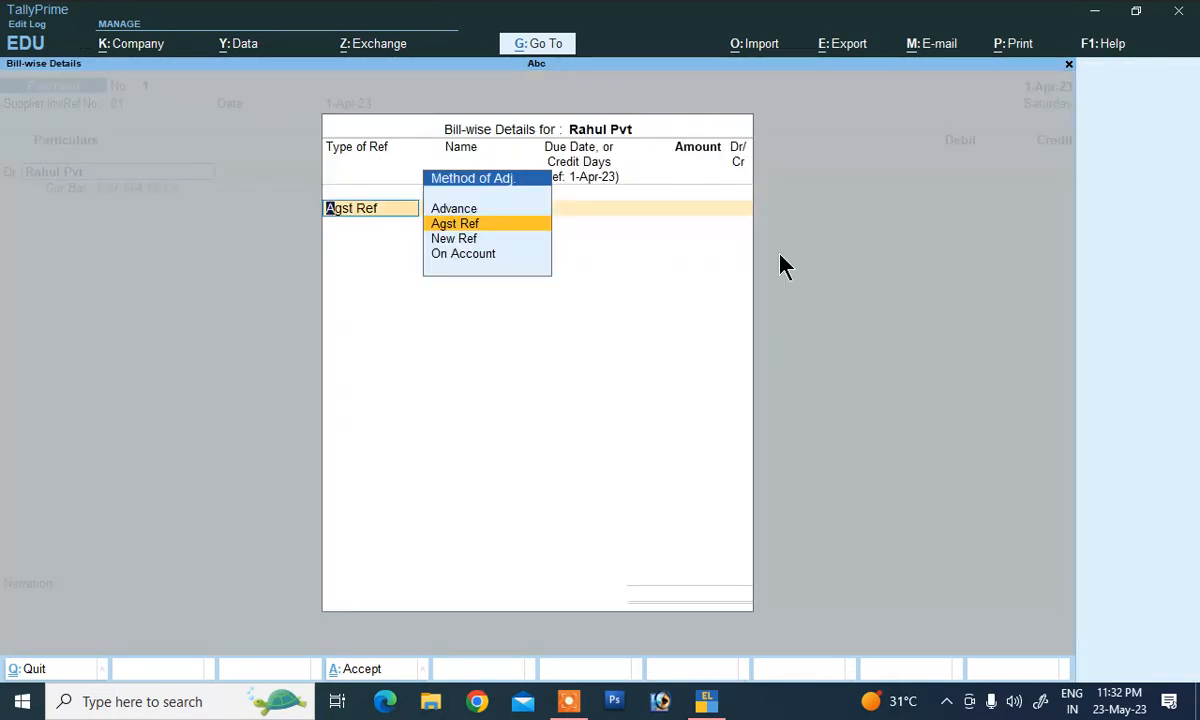
Allocate the supplier's debit as Agst Ref to pending bill 01 for 1,07,520.00 Dr and end the reference list
{"action": "key", "text": "Return"}
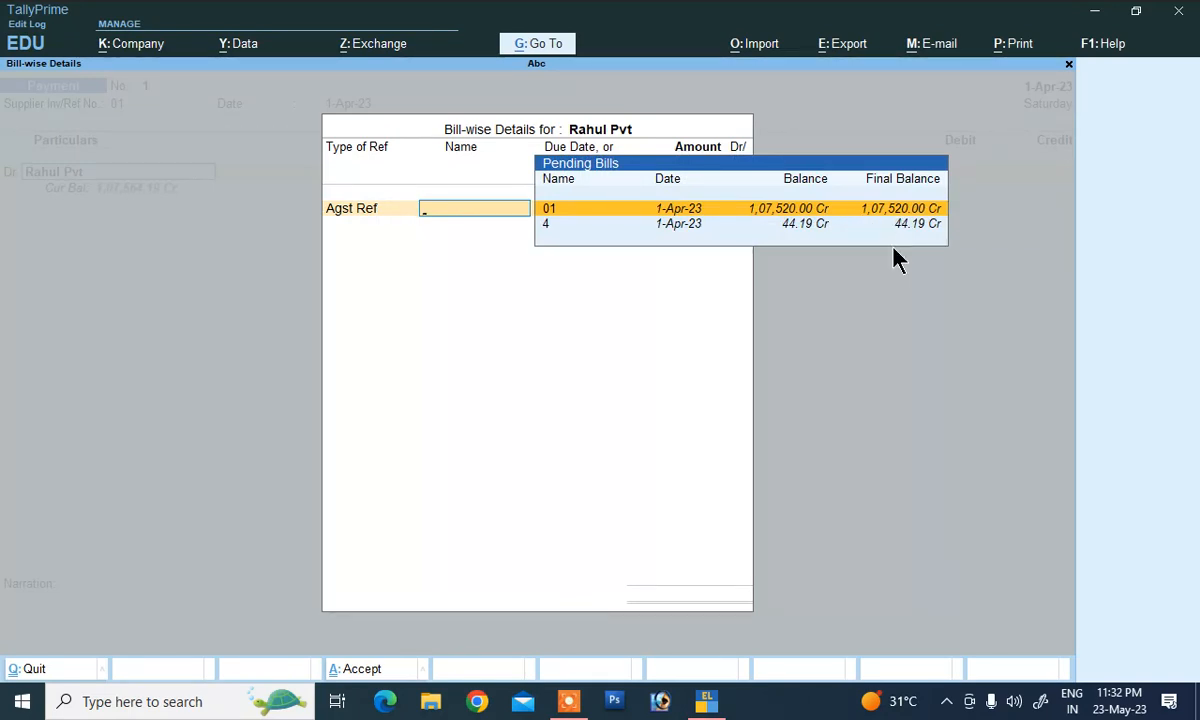
{"action": "key", "text": "Return"}
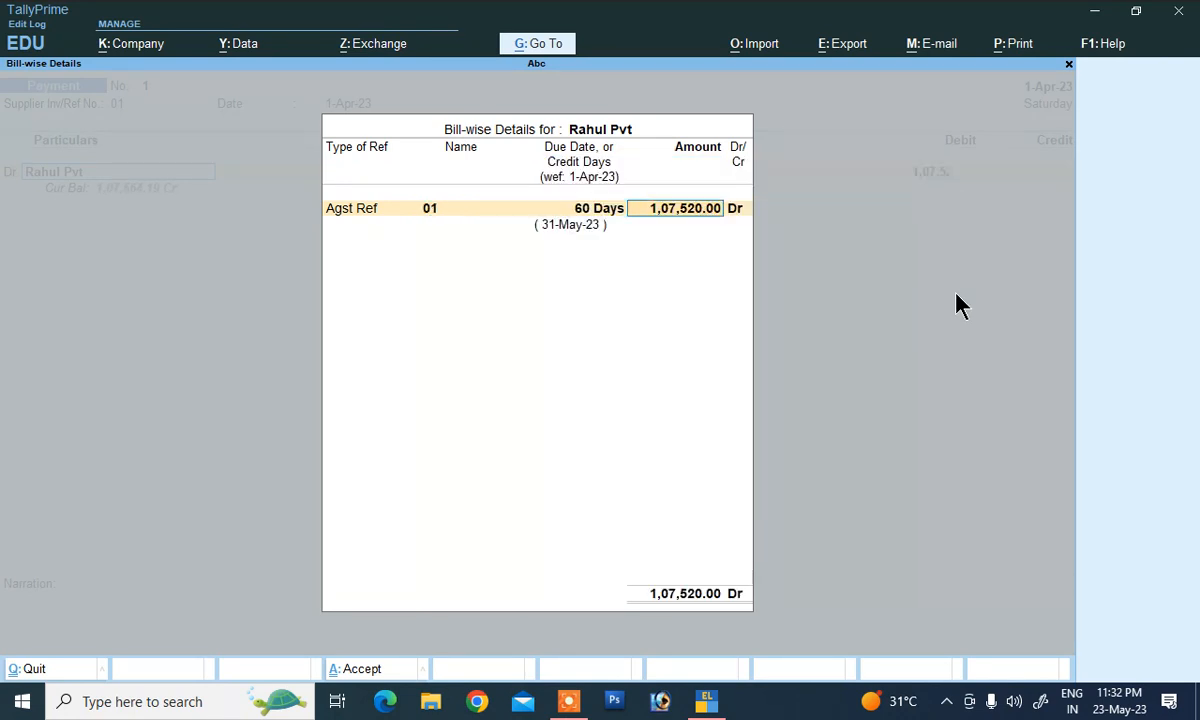
{"action": "key", "text": "Return"}
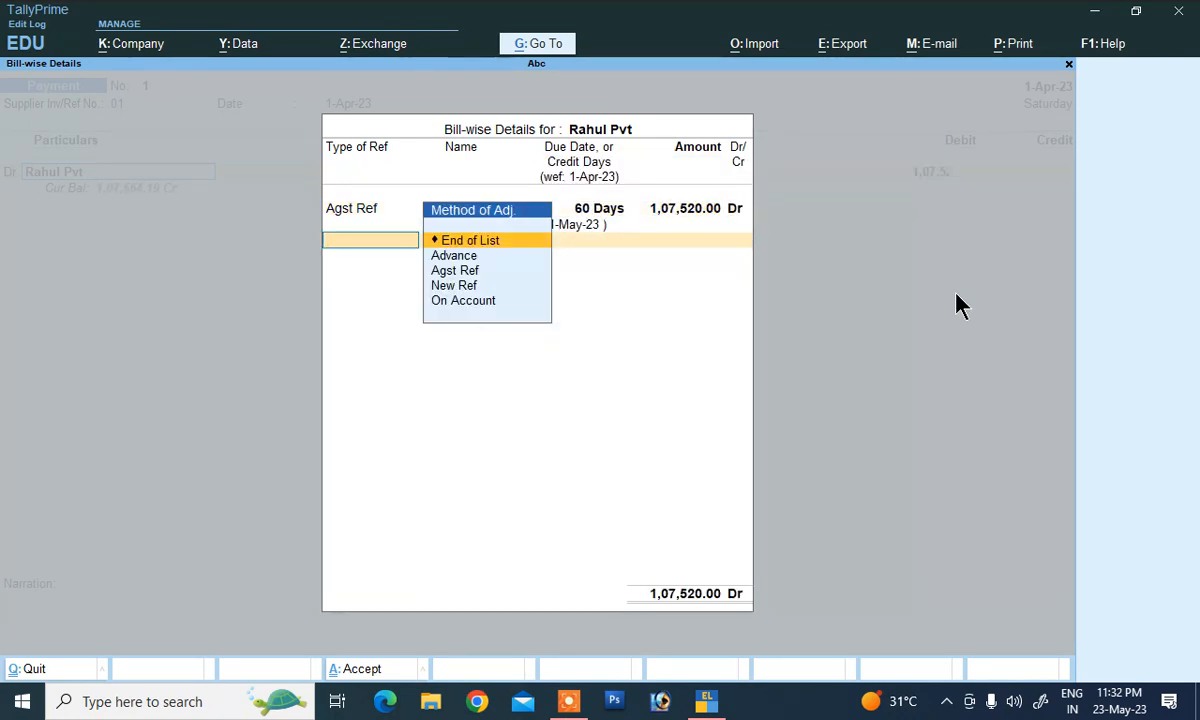
{"action": "key", "text": "Return"}
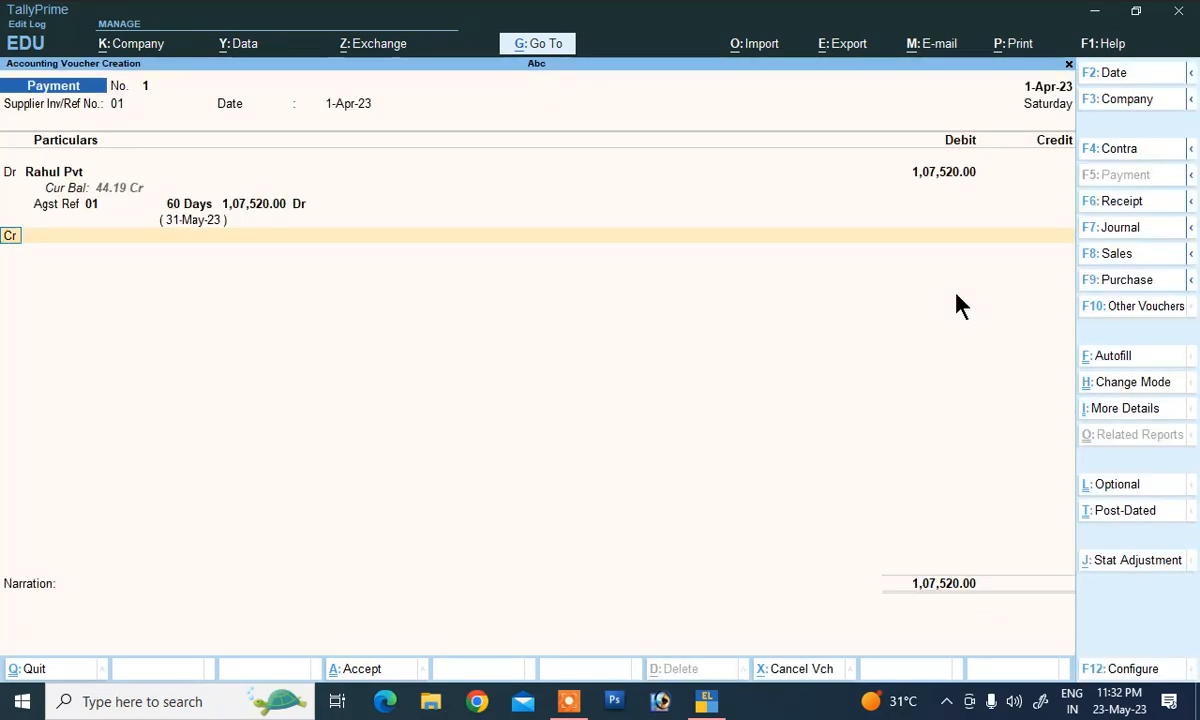
Return to the supplier's bill-wise entries and add a second Agst Ref against pending bill 4 for 44.19 Dr
{"action": "key", "text": "BackSpace"}
{"action": "key", "text": "BackSpace"}
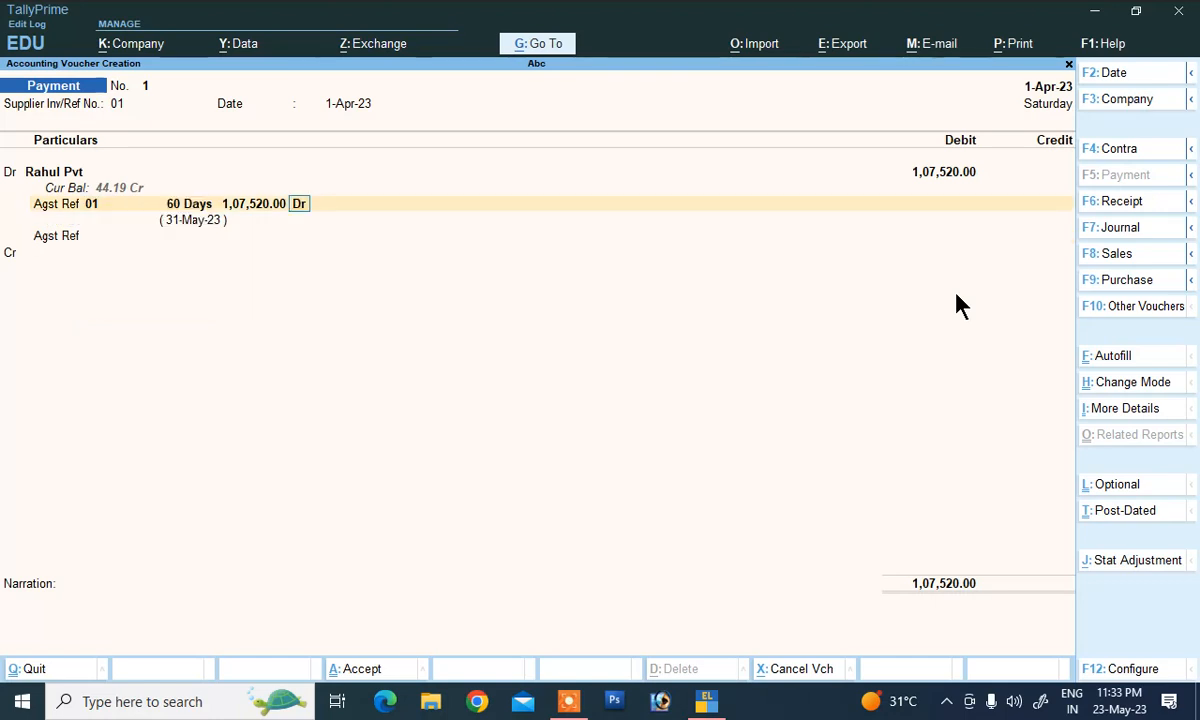
{"action": "key", "text": "Return"}
{"action": "key", "text": "Return"}
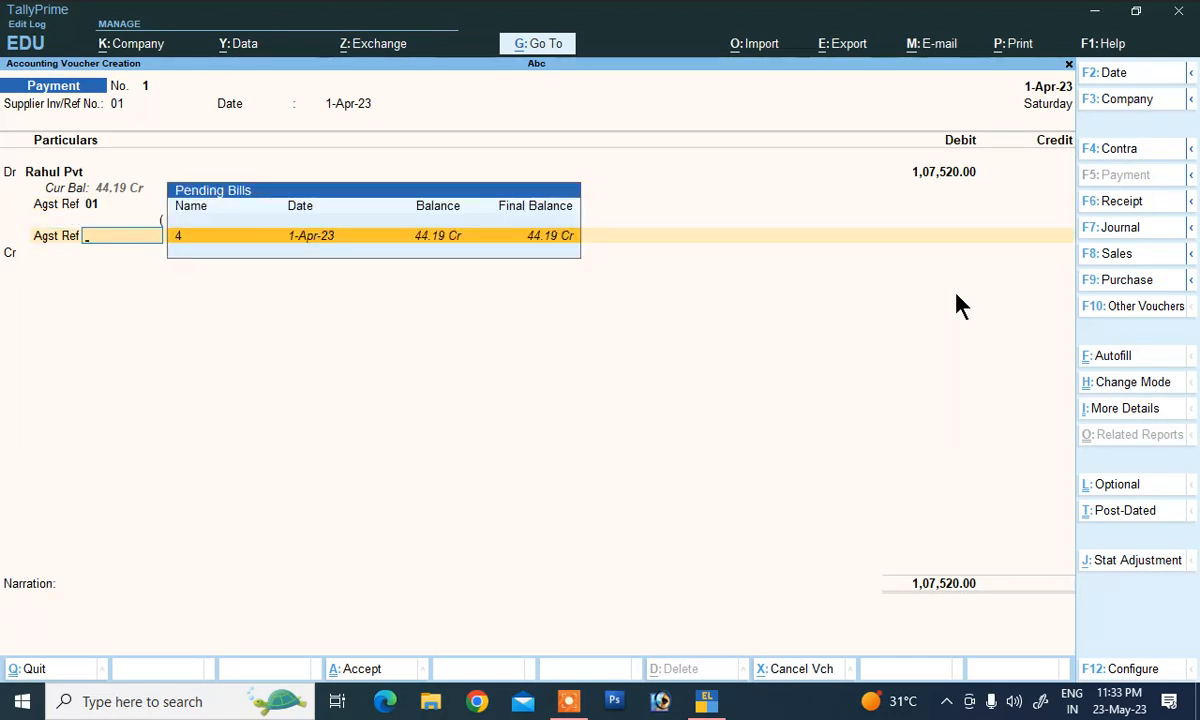
{"action": "key", "text": "Return"}
{"action": "key", "text": "Return"}
{"action": "key", "text": "Return"}
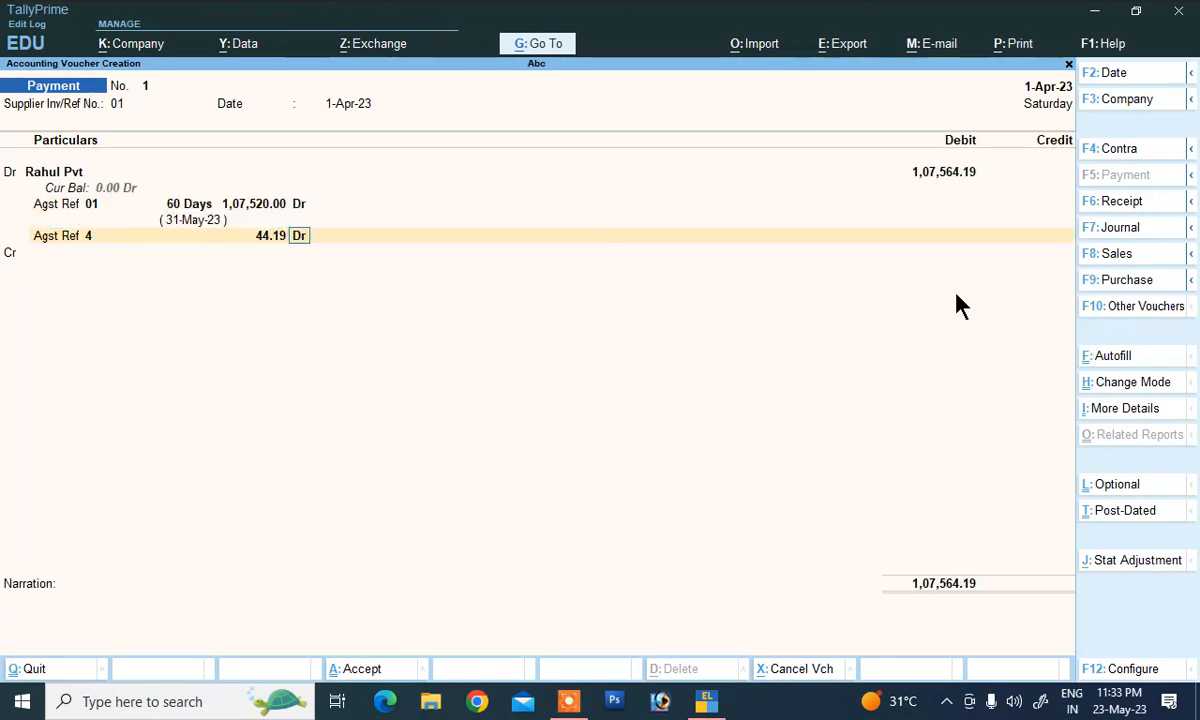
{"action": "key", "text": "Return"}
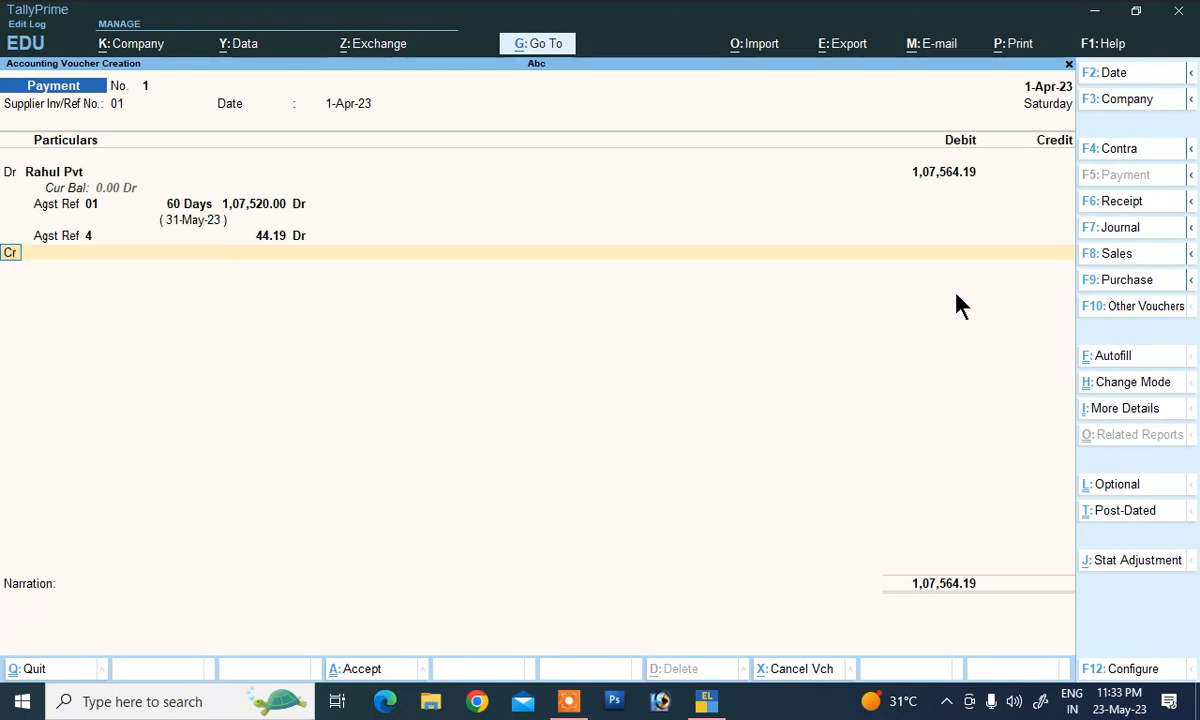
Credit Cash with 1,07,564.19 and accept its party details with registration type Unregistered/Consumer
{"action": "key", "text": "Return"}
{"action": "key", "text": "Down"}
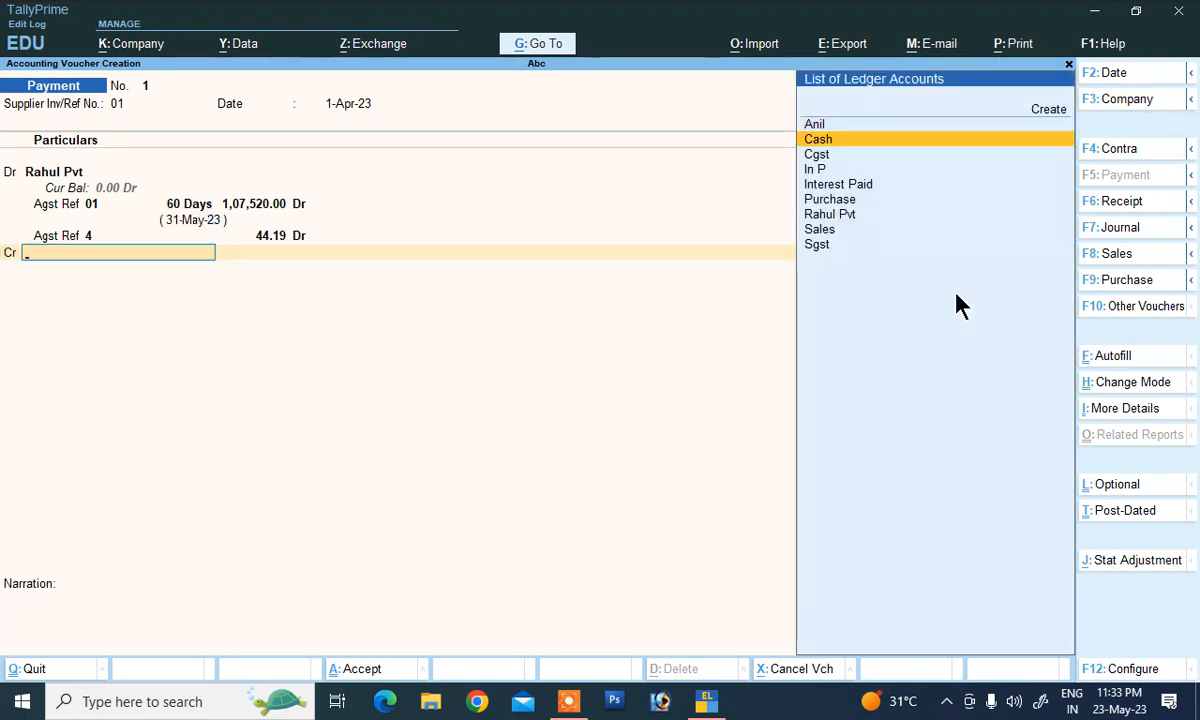
{"action": "key", "text": "Return"}
{"action": "key", "text": "Return"}
{"action": "key", "text": "Return"}
{"action": "key", "text": "Return"}
{"action": "key", "text": "Return"}
{"action": "key", "text": "Return"}
{"action": "key", "text": "Return"}
{"action": "key", "text": "Return"}
{"action": "key", "text": "Return"}
{"action": "key", "text": "Return"}
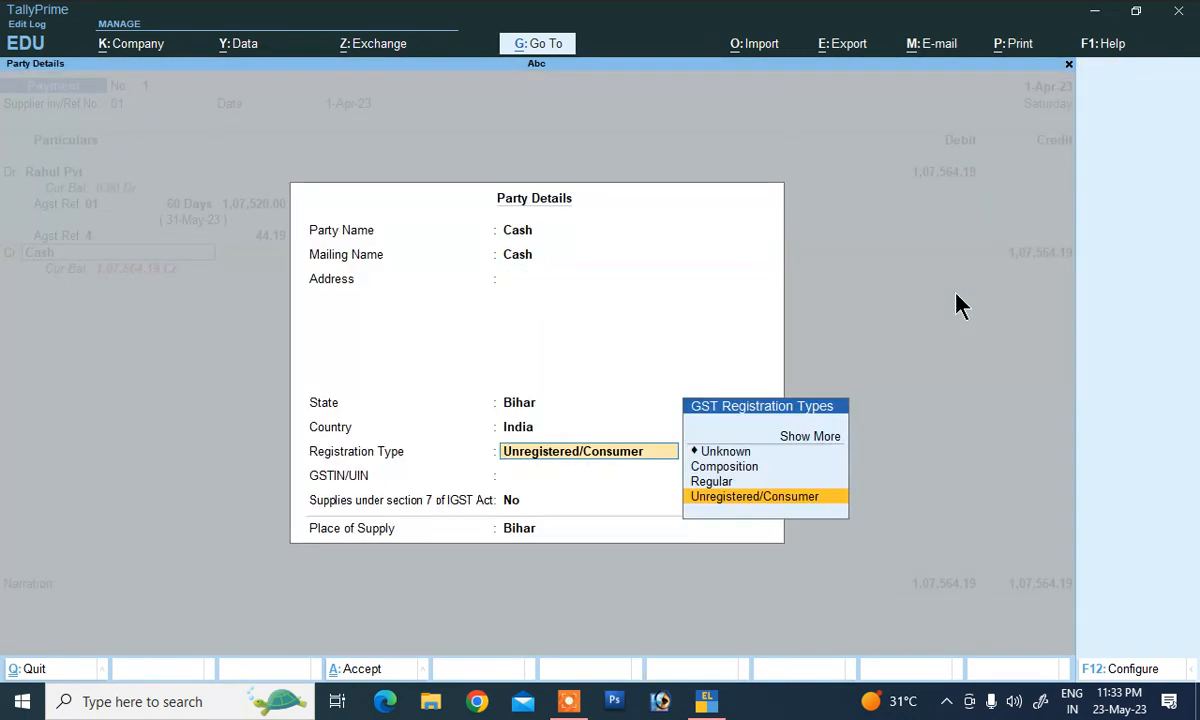
{"action": "key", "text": "Return"}
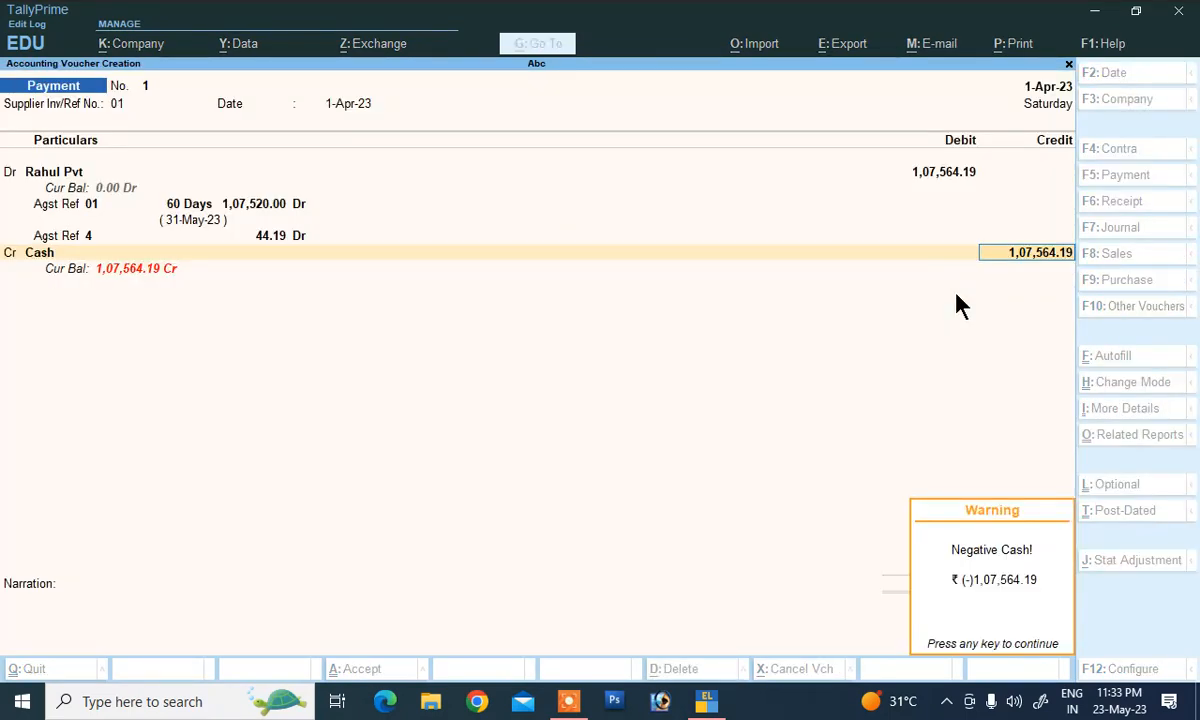
{"action": "key", "text": "Return"}
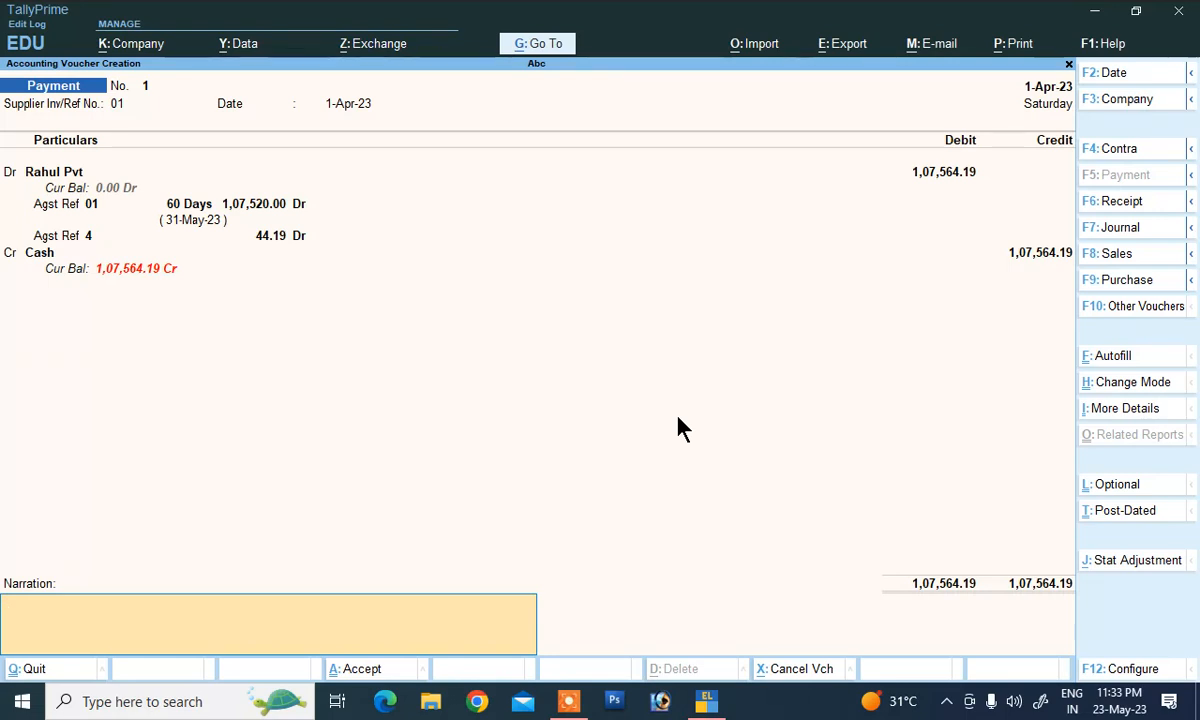
Enter the narration "being cash paid with interest" and save the payment voucher
{"action": "type", "text": "j"}
{"action": "type", "text": "eing ch"}
{"action": "type", "text": "as,"}
{"action": "key", "text": "BackSpace"}
{"action": "key", "text": "BackSpace"}
{"action": "key", "text": "BackSpace"}
{"action": "key", "text": "BackSpace"}
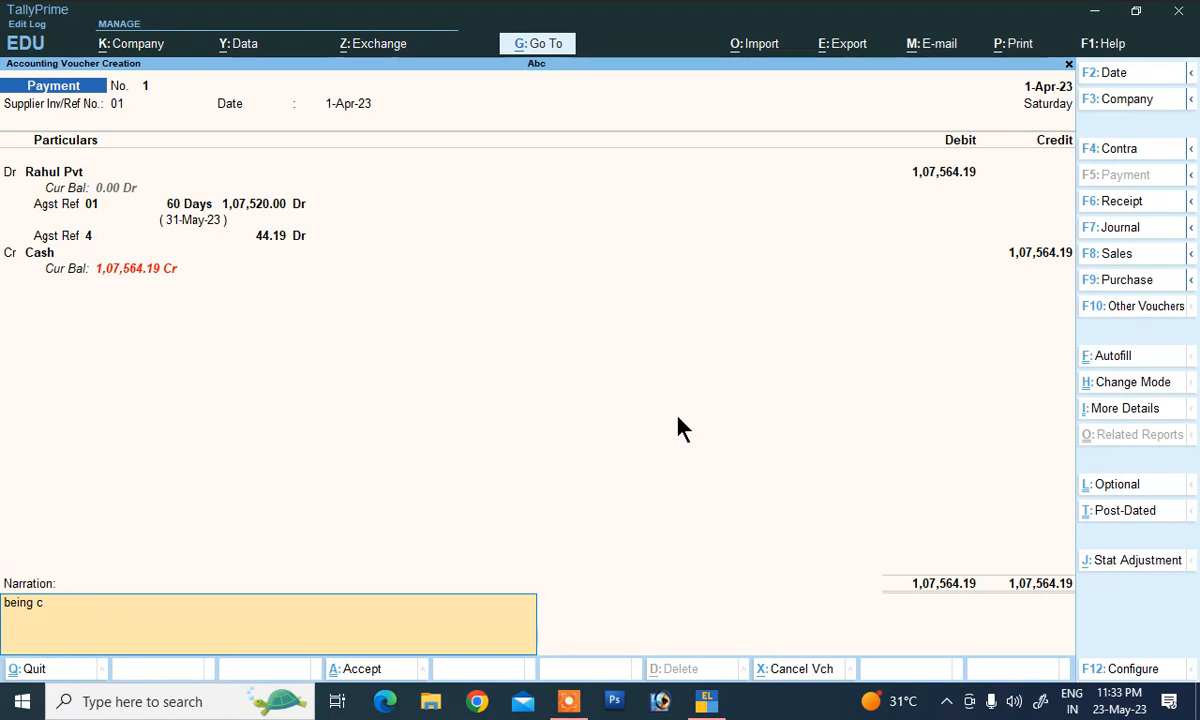
{"action": "type", "text": "sh "}
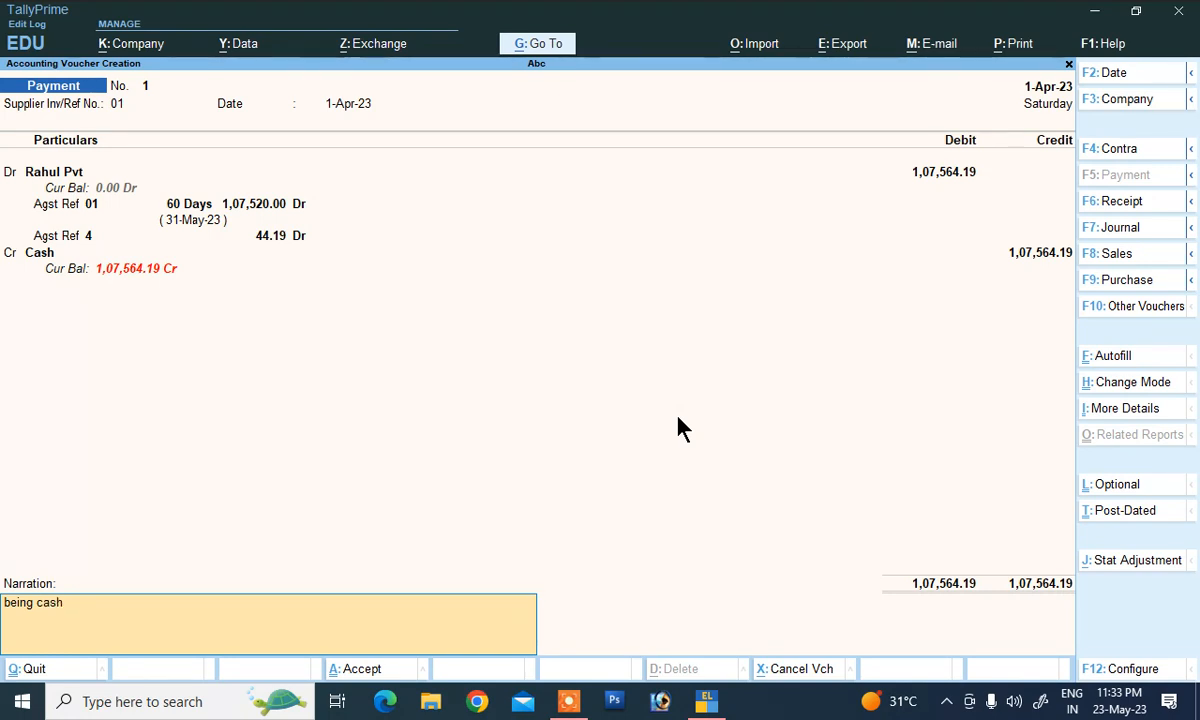
{"action": "type", "text": "paid with int"}
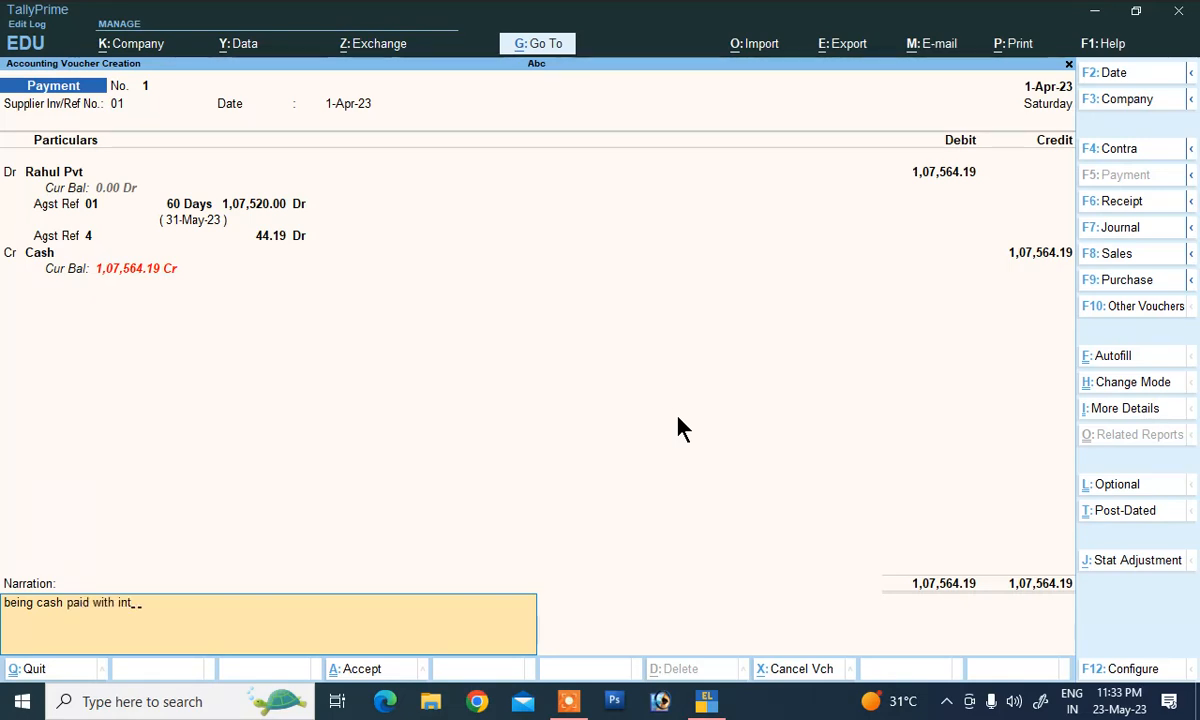
{"action": "type", "text": "erest"}
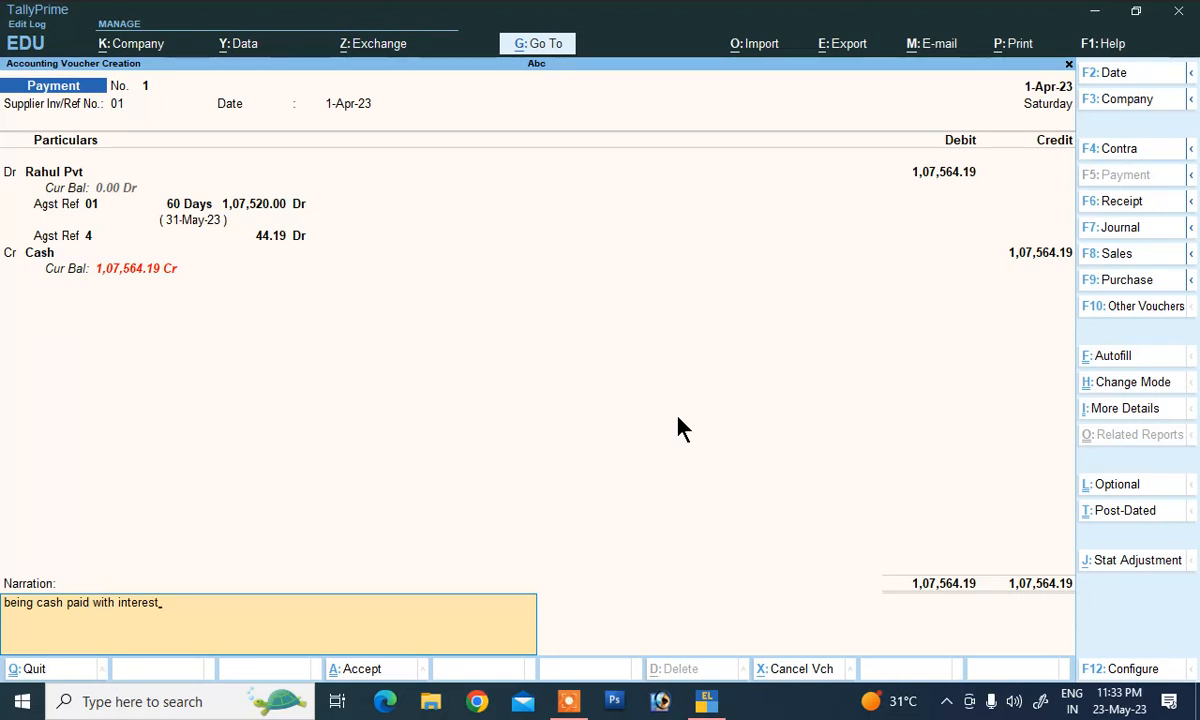
{"action": "key", "text": "Return"}
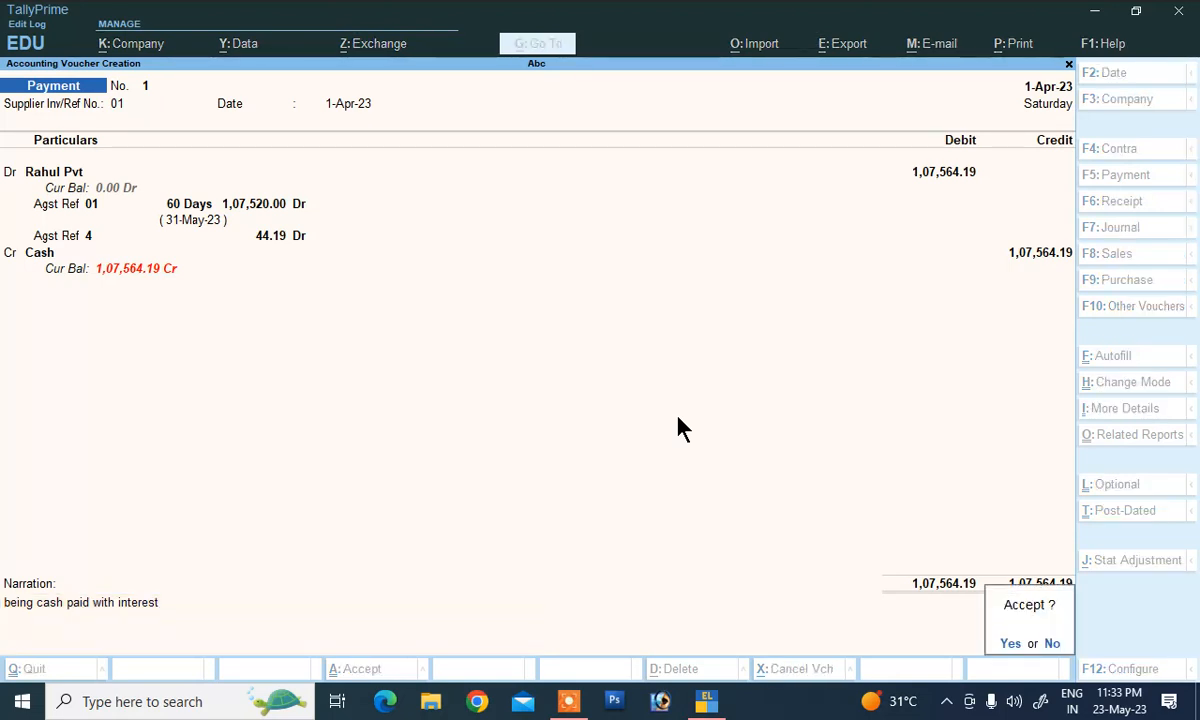
{"action": "key", "text": "Return"}
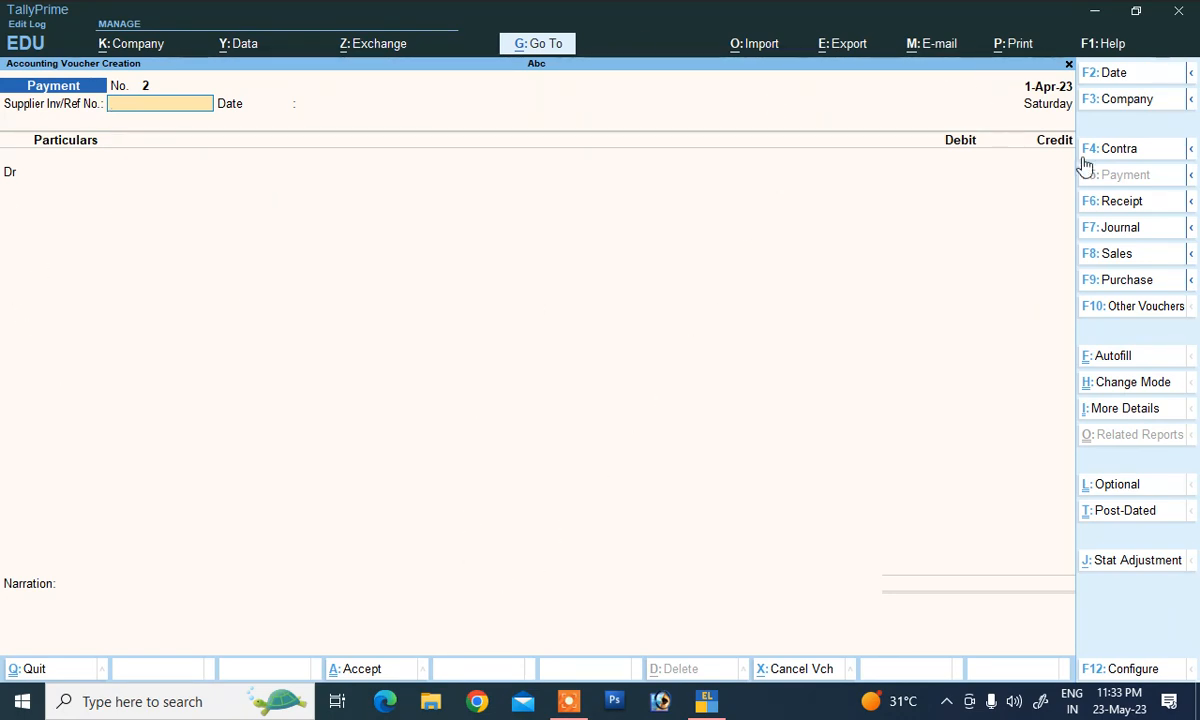
Start a sales voucher for the customer's party ledger and leave all dispatch details blank
{"action": "left_click", "coordinate": [1096, 256]}
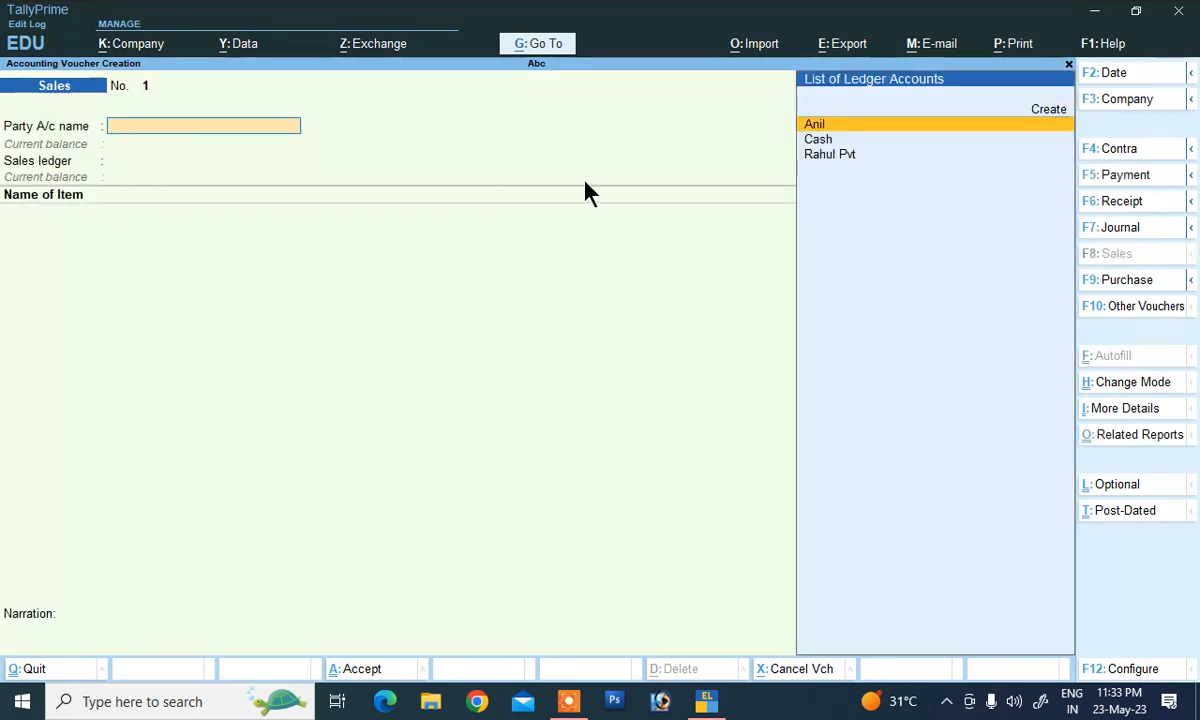
{"action": "key", "text": "Return"}
{"action": "key", "text": "Return"}
{"action": "key", "text": "Return"}
{"action": "key", "text": "Return"}
{"action": "key", "text": "Return"}
{"action": "key", "text": "Return"}
{"action": "key", "text": "Return"}
{"action": "key", "text": "Return"}
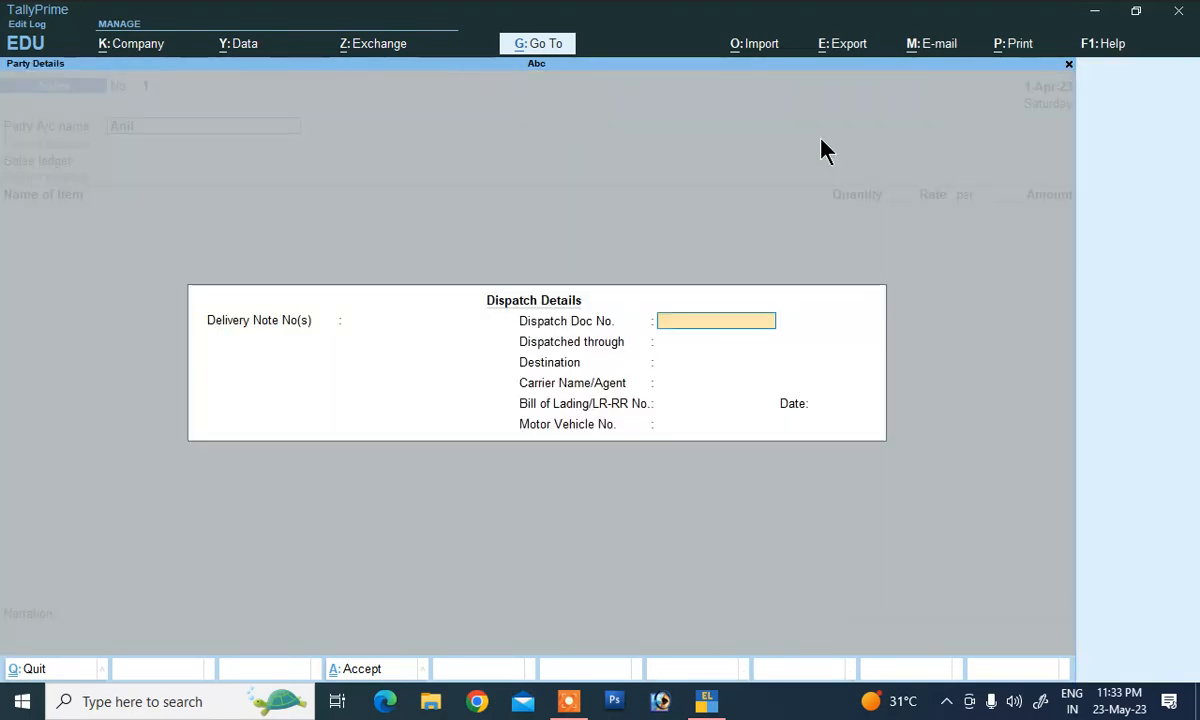
{"action": "key", "text": "Return"}
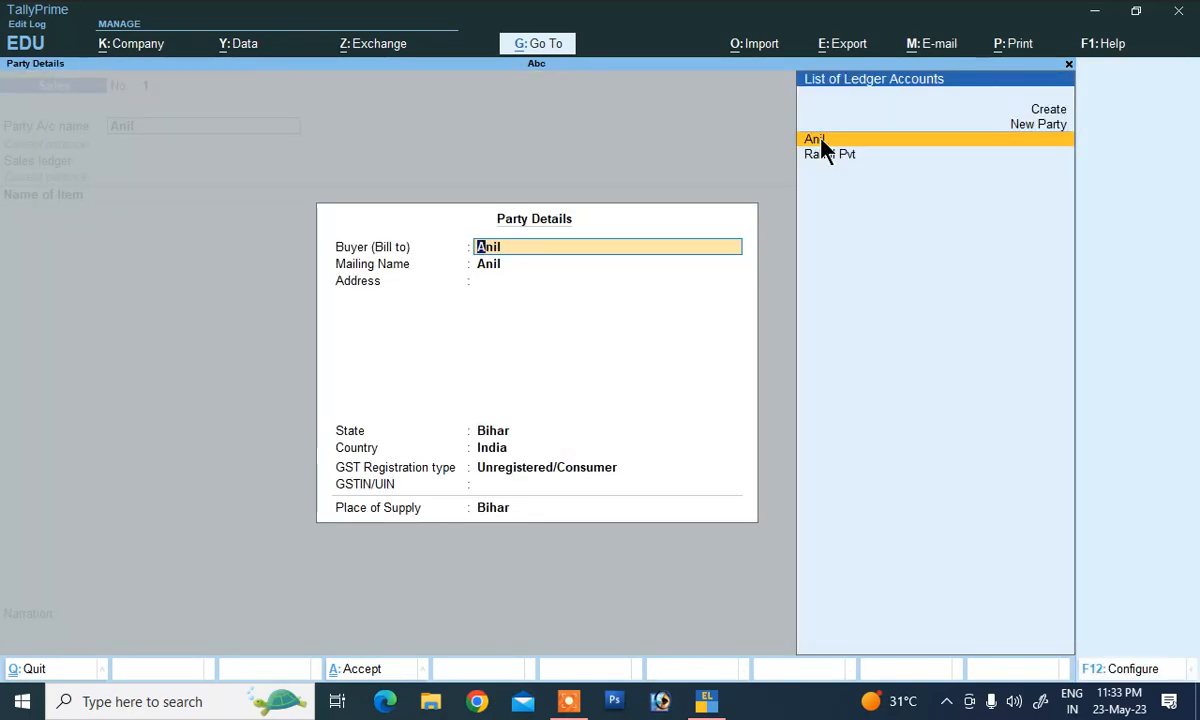
Accept the buyer's party details as filled in and choose Sales as the sales ledger
{"action": "key", "text": "Return"}
{"action": "key", "text": "Return"}
{"action": "key", "text": "Return"}
{"action": "key", "text": "Return"}
{"action": "key", "text": "Return"}
{"action": "key", "text": "Return"}
{"action": "key", "text": "Return"}
{"action": "key", "text": "Return"}
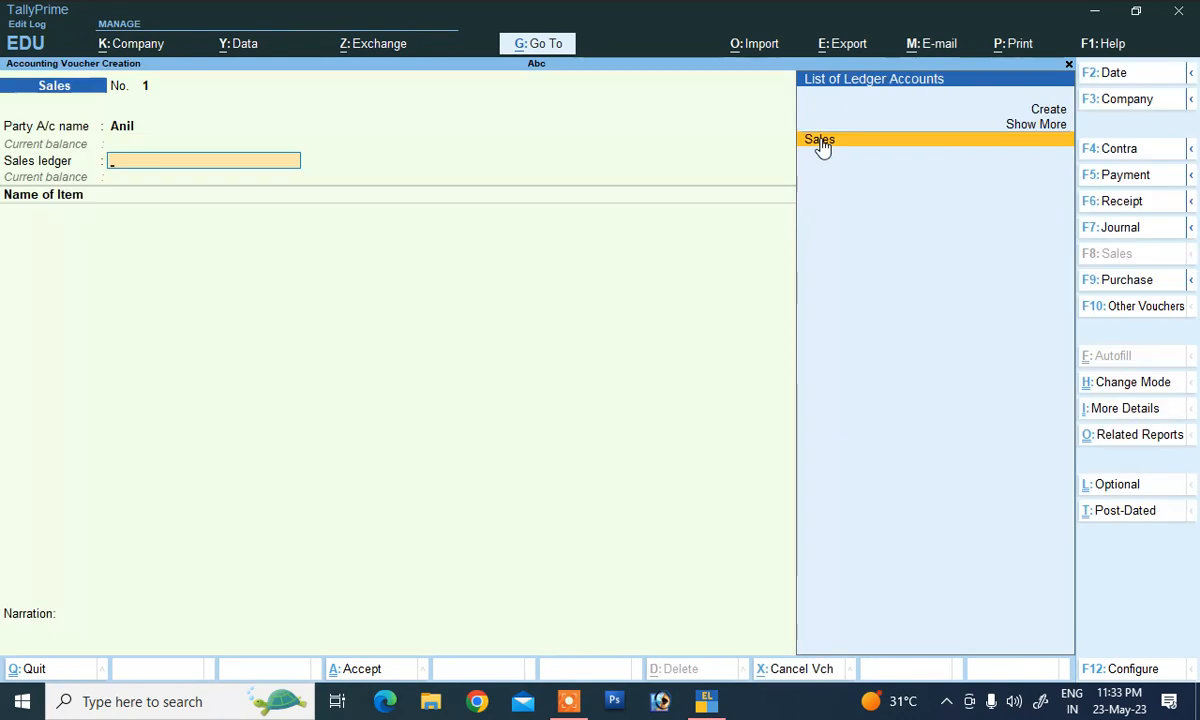
{"action": "key", "text": "Return"}
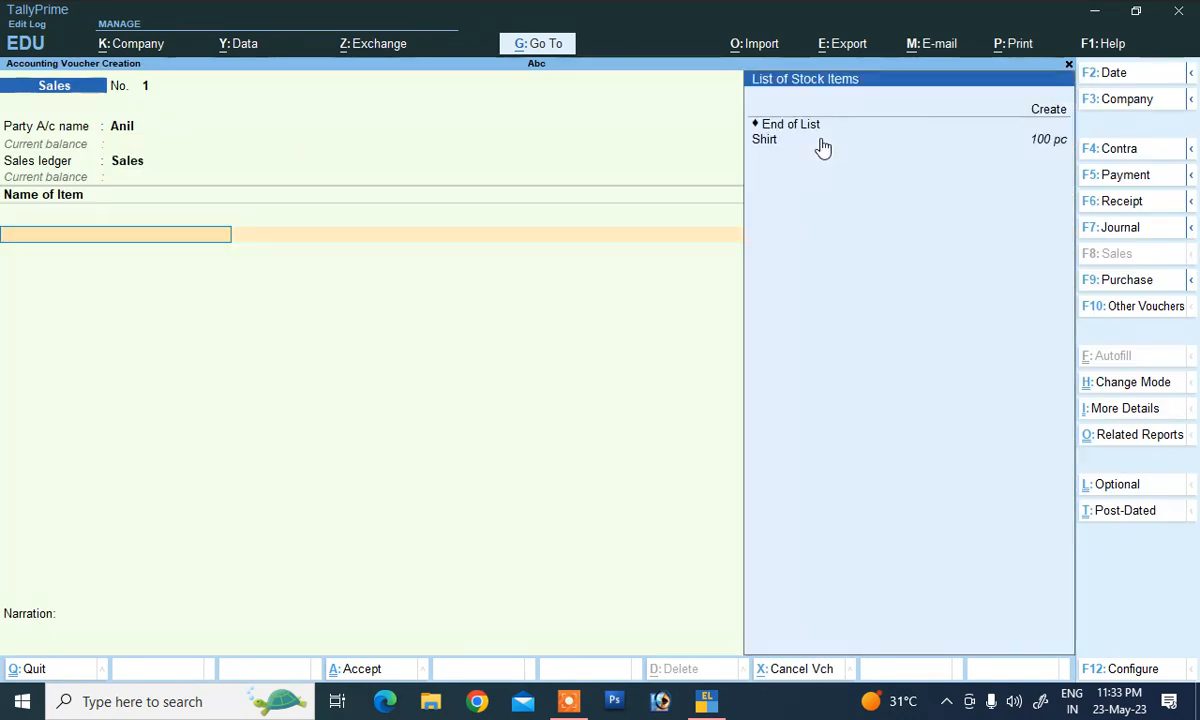
Add the stock item Shirt to the sales voucher with a quantity of 100 pc
{"action": "key", "text": "Down"}
{"action": "key", "text": "Return"}
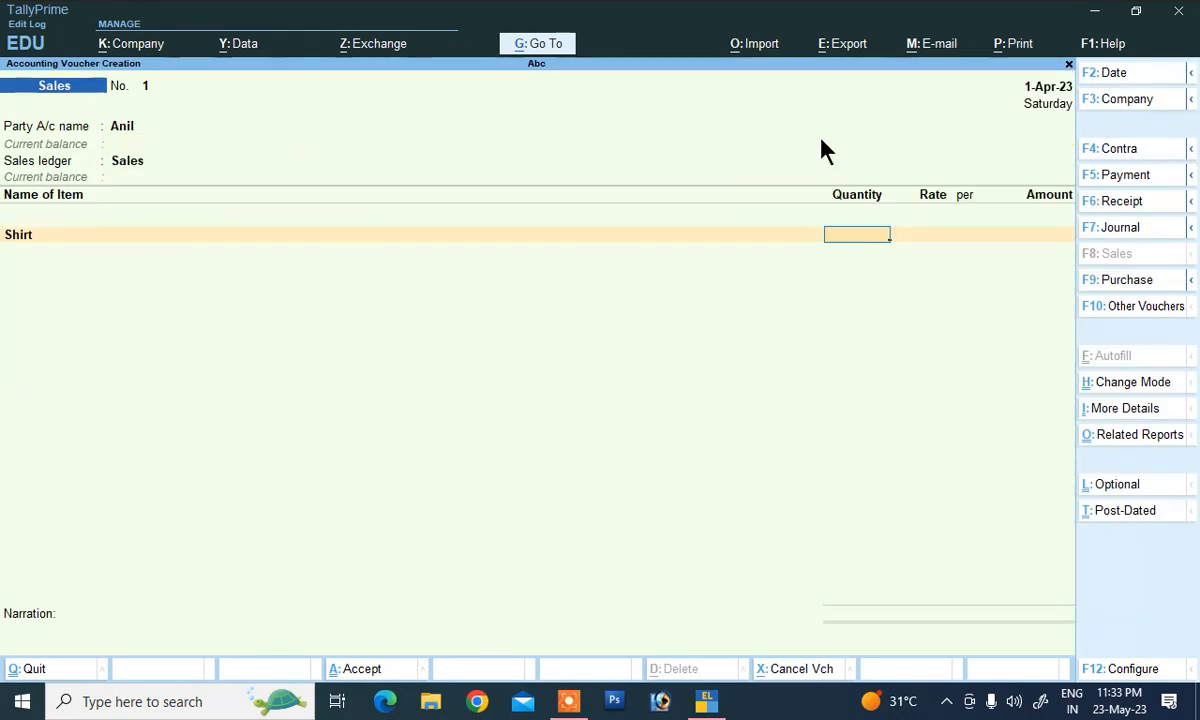
{"action": "type", "text": "10"}
{"action": "key", "text": "Return"}
{"action": "key", "text": "BackSpace"}
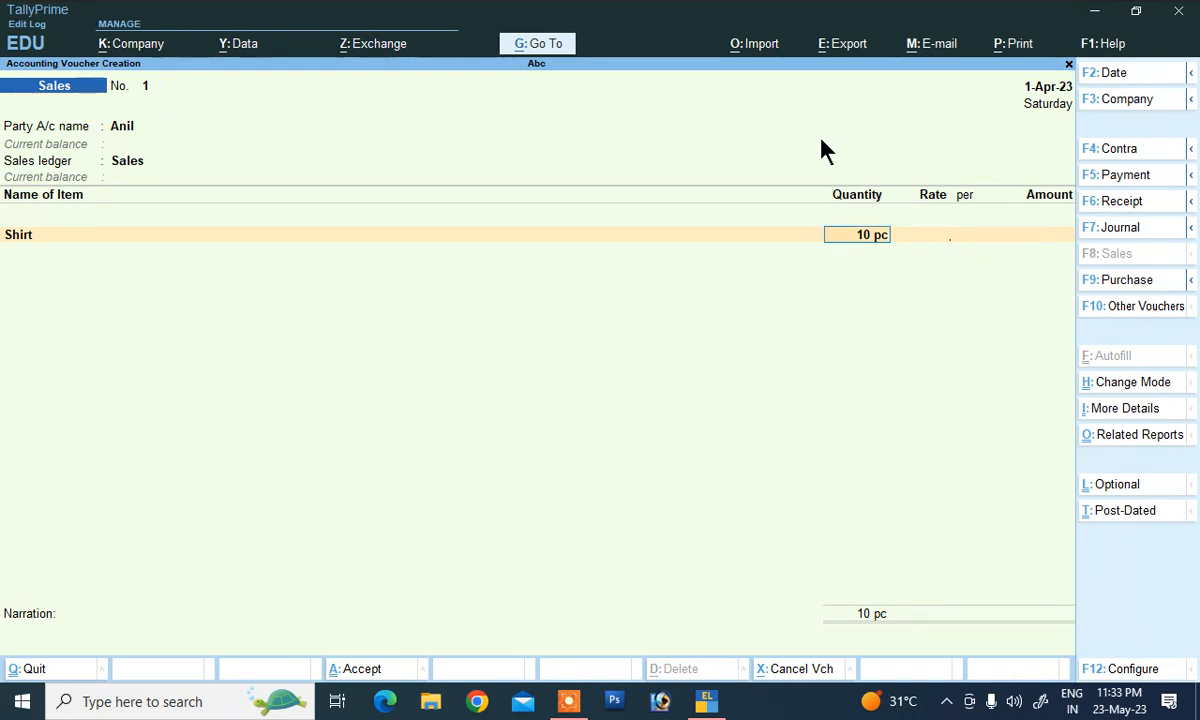
{"action": "type", "text": "100"}
{"action": "key", "text": "Return"}
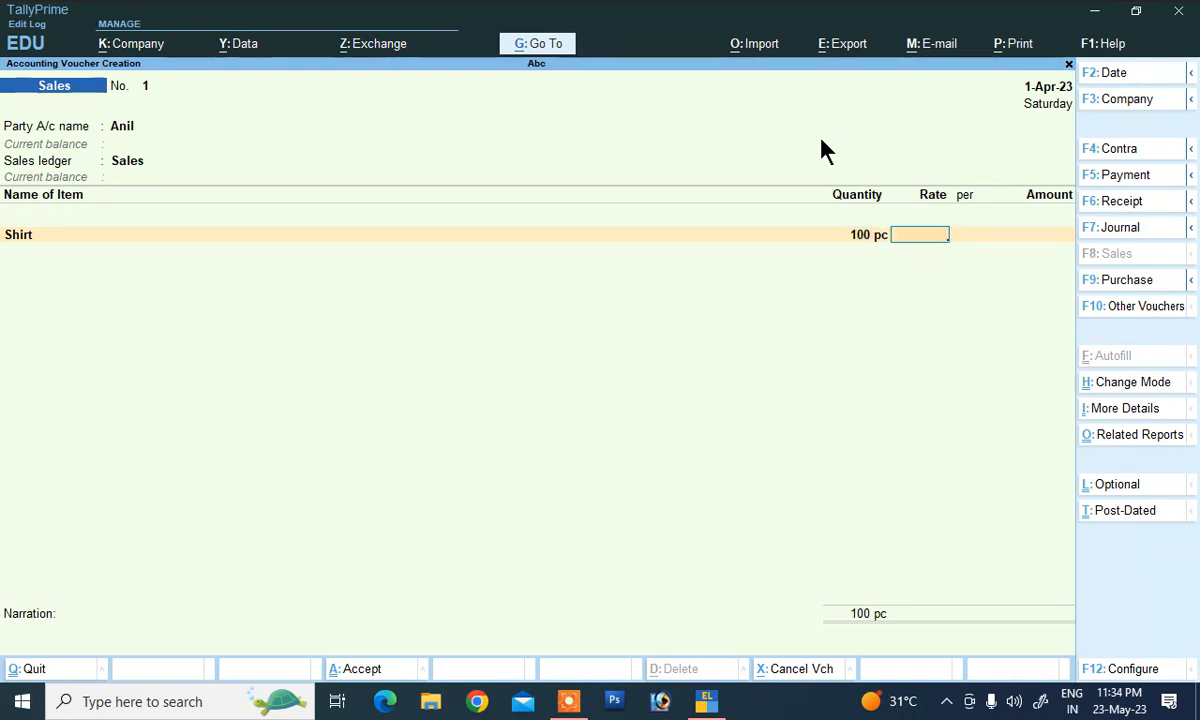
Set the Shirt rate to 1,500 per pc, keeping GST rate and HSN/SAC details as per Masters/Company
{"action": "type", "text": "1500"}
{"action": "key", "text": "Return"}
{"action": "key", "text": "Return"}
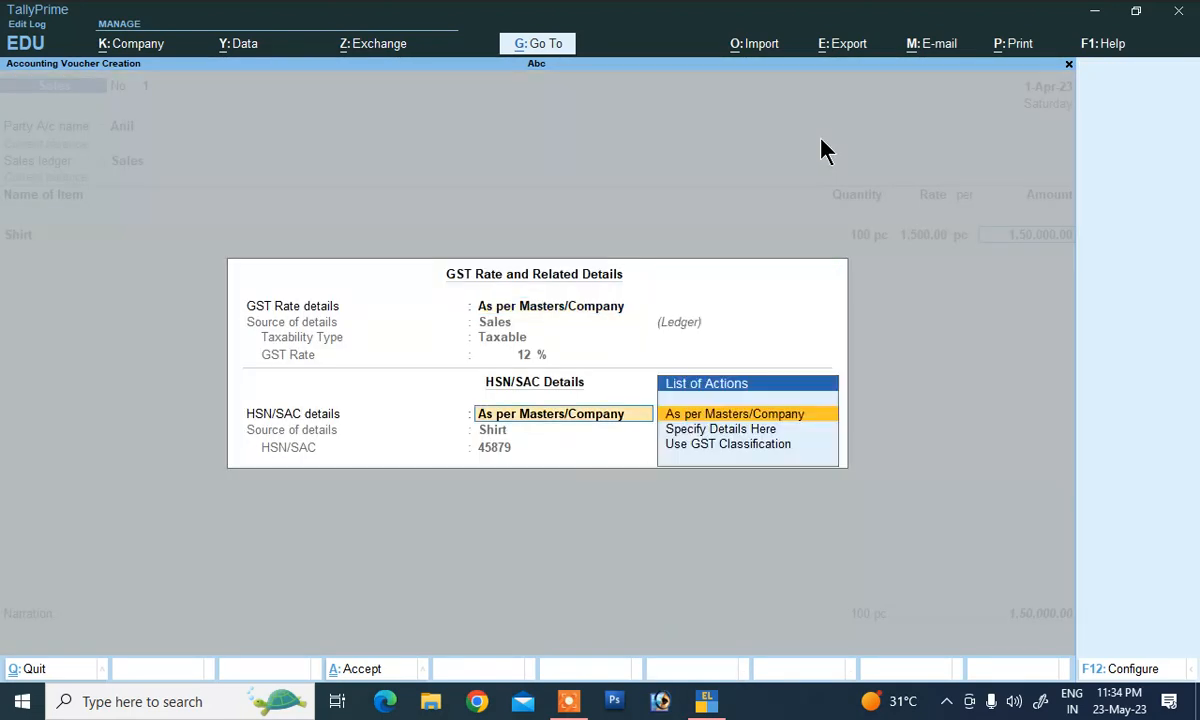
{"action": "key", "text": "Return"}
Add the Cgst and Sgst tax ledgers to the sales voucher, accepting the calculated tax amounts
{"action": "key", "text": "Return"}
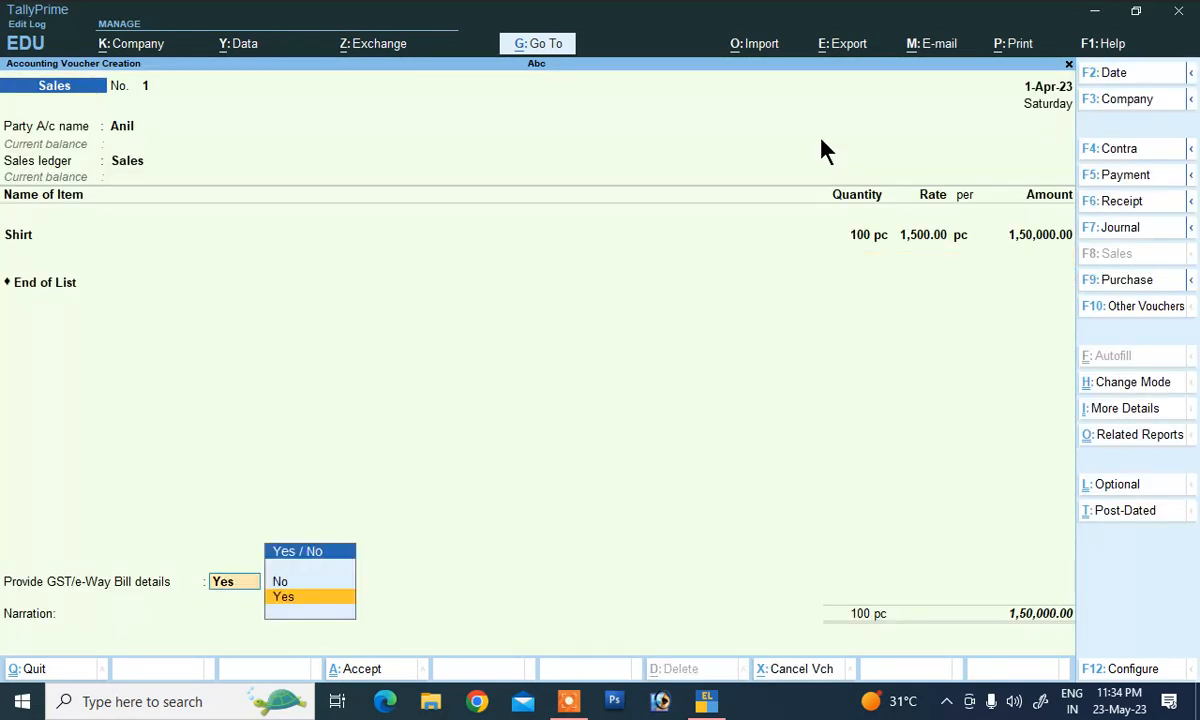
{"action": "key", "text": "BackSpace"}
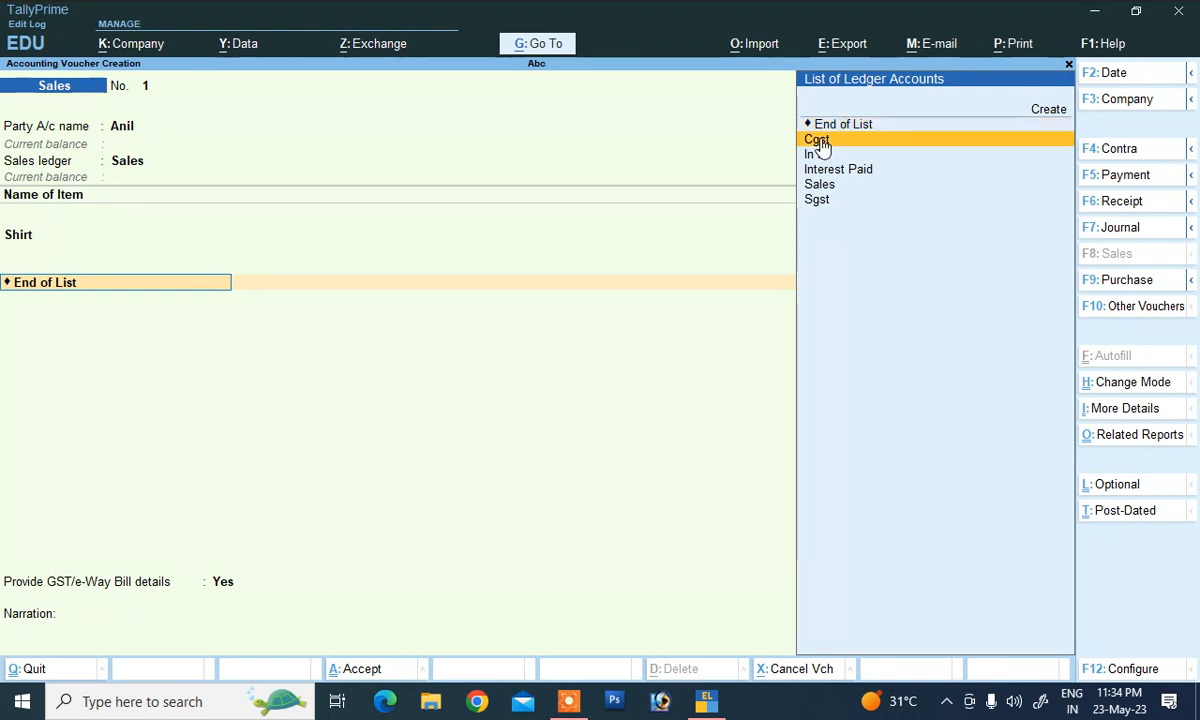
{"action": "left_click", "coordinate": [818, 141]}
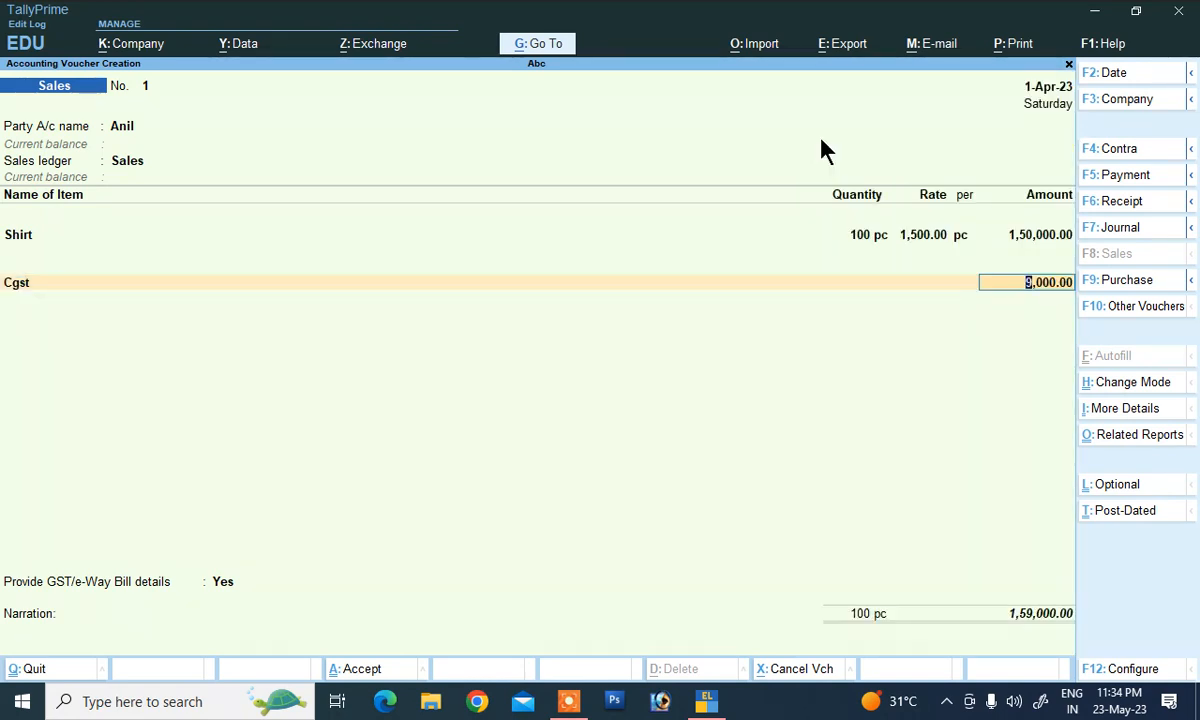
{"action": "key", "text": "Return"}
{"action": "type", "text": "S"}
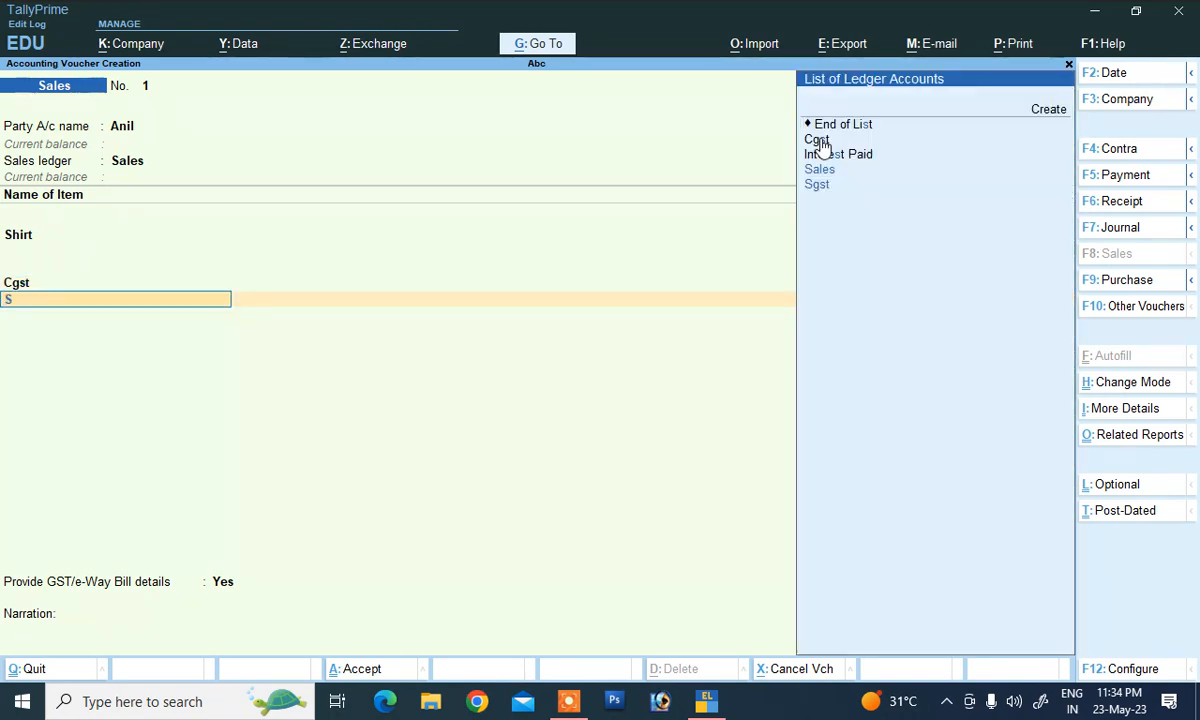
{"action": "key", "text": "Down"}
{"action": "key", "text": "Return"}
{"action": "key", "text": "Return"}
{"action": "key", "text": "Return"}
Keep GST/e-Way Bill details set to Yes and leave the e-Way Bill, dispatch and transport details at their defaults
{"action": "key", "text": "Return"}
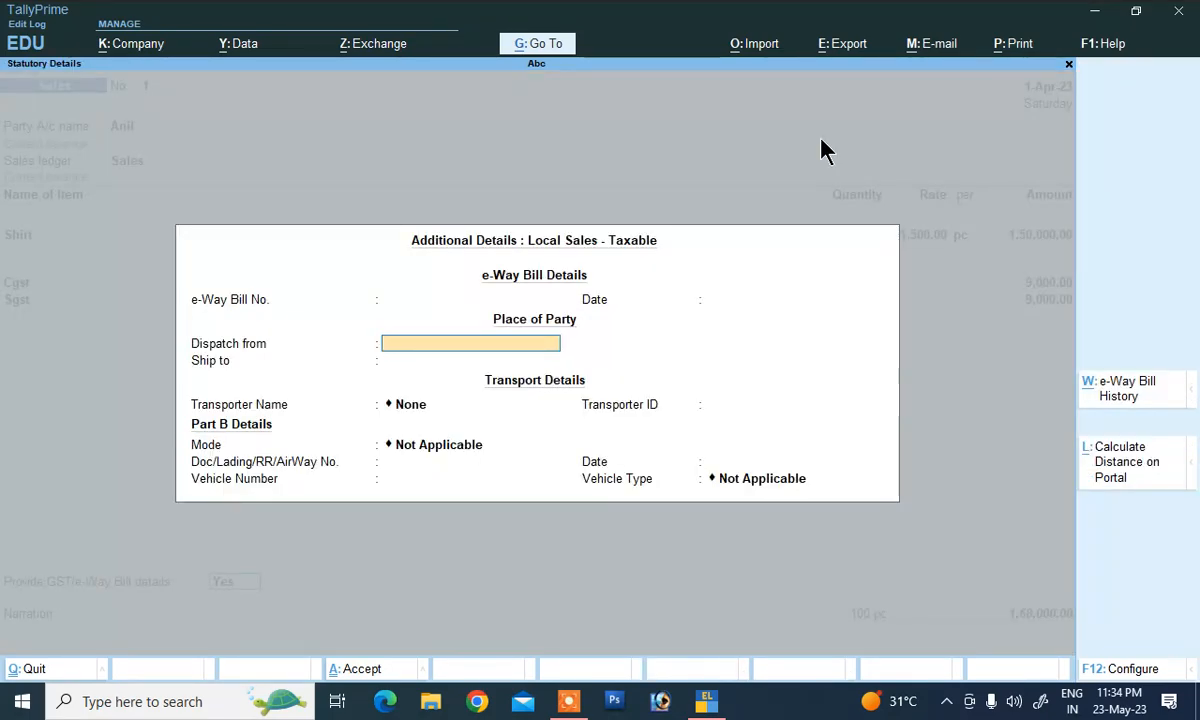
{"action": "key", "text": "Return"}
{"action": "key", "text": "Return"}
{"action": "key", "text": "Return"}
{"action": "key", "text": "Return"}
{"action": "key", "text": "Return"}
{"action": "key", "text": "Return"}
{"action": "key", "text": "Return"}
{"action": "key", "text": "Return"}
{"action": "key", "text": "Return"}
{"action": "key", "text": "Return"}
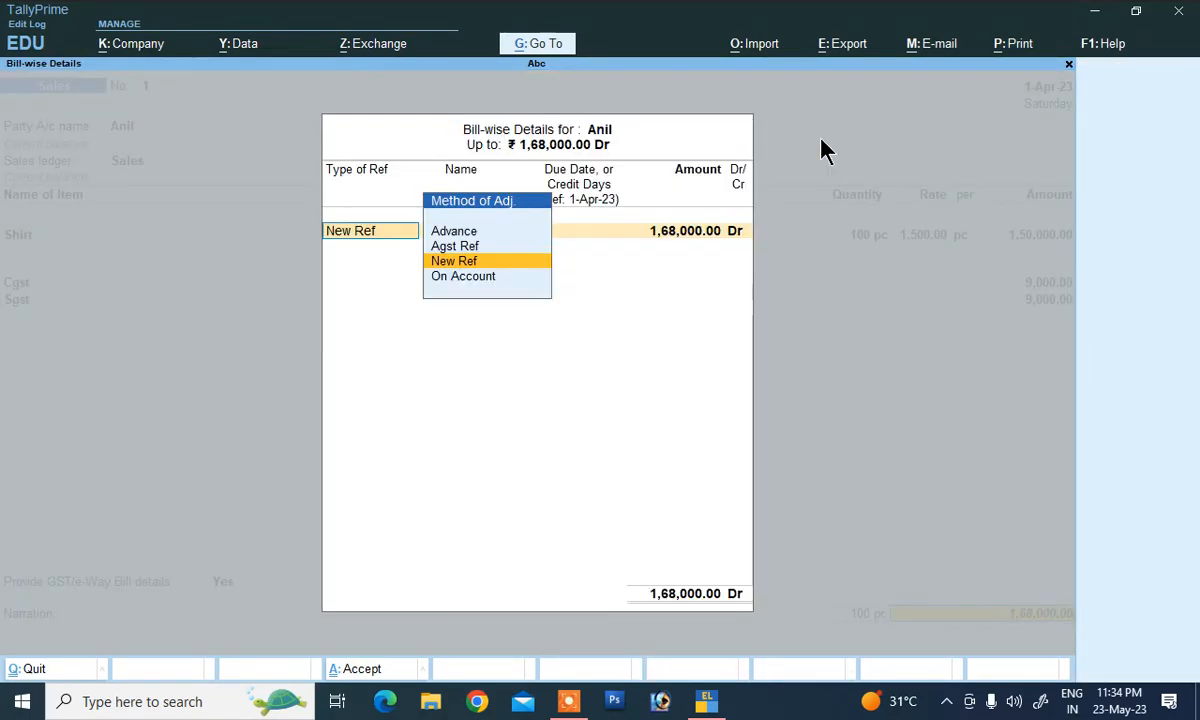
Record the sale as New Ref 1 with 20 credit days, keeping interest at 15% per 365-Day Year on All Balances
{"action": "key", "text": "Return"}
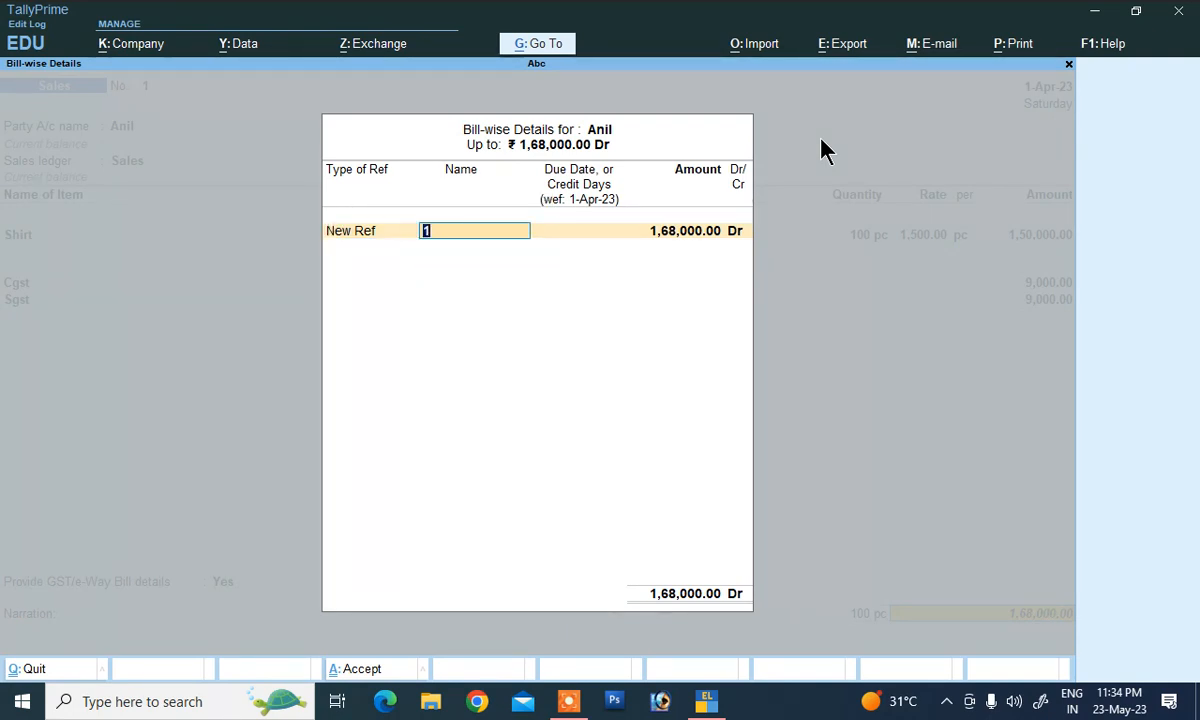
{"action": "key", "text": "Return"}
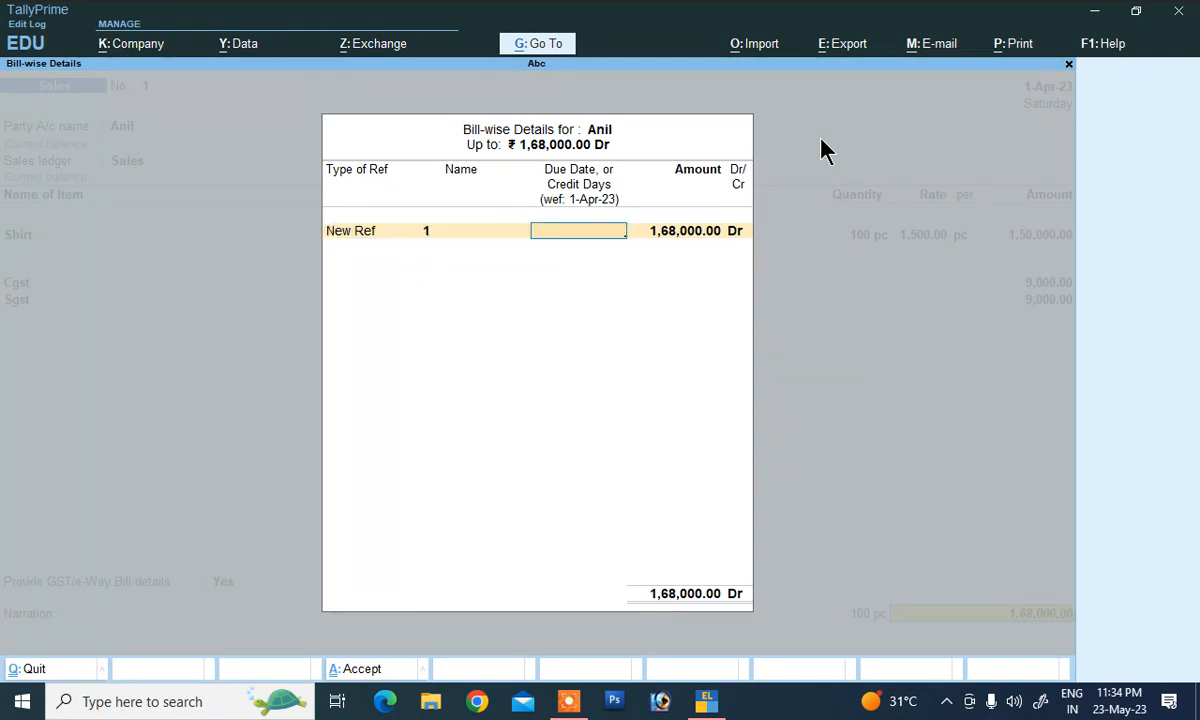
{"action": "type", "text": "20"}
{"action": "key", "text": "Return"}
{"action": "key", "text": "Return"}
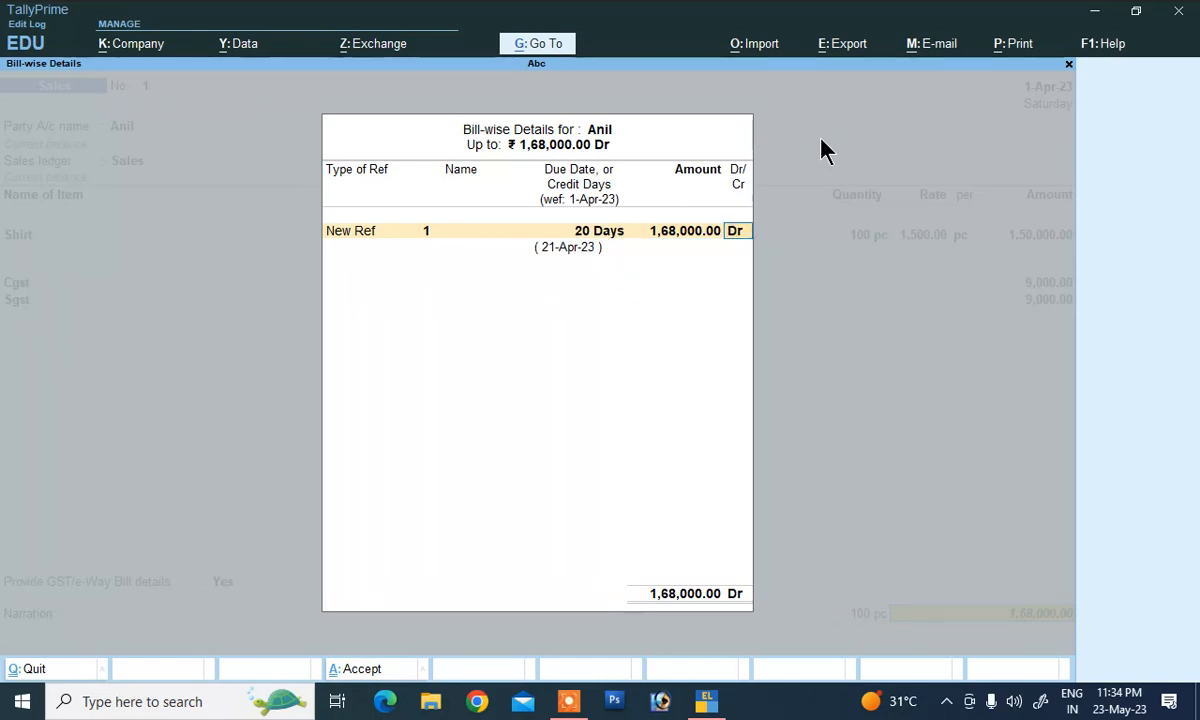
{"action": "key", "text": "Return"}
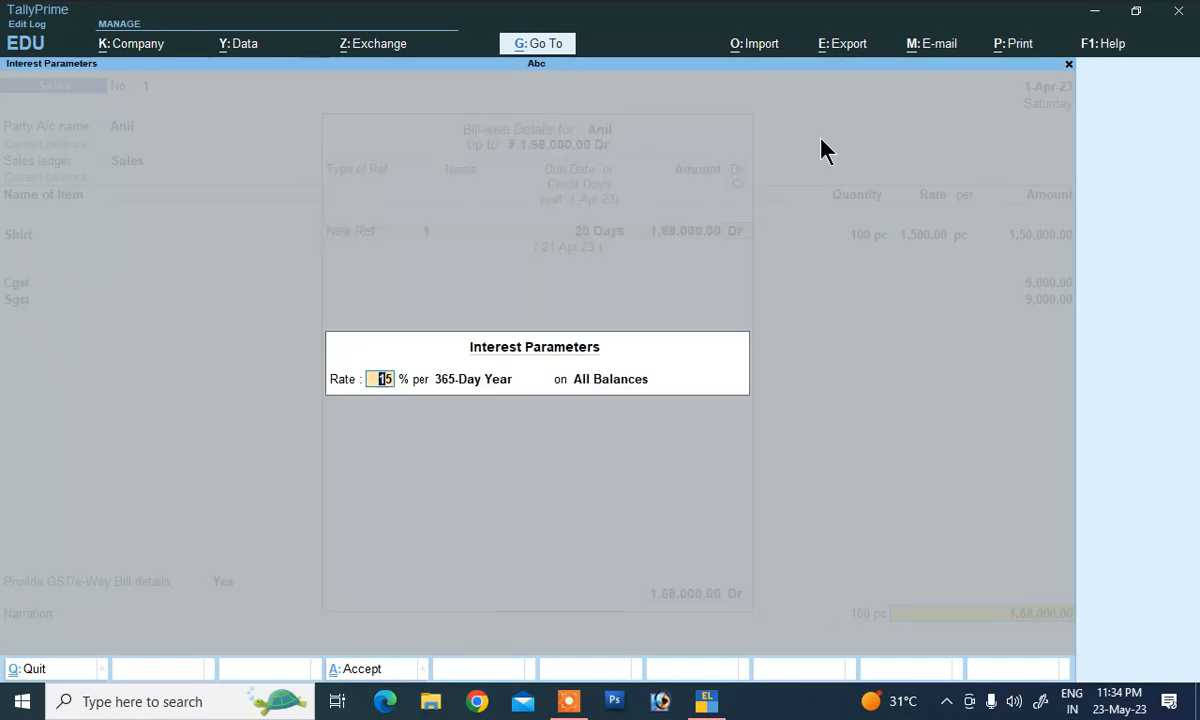
{"action": "key", "text": "Return"}
{"action": "key", "text": "Return"}
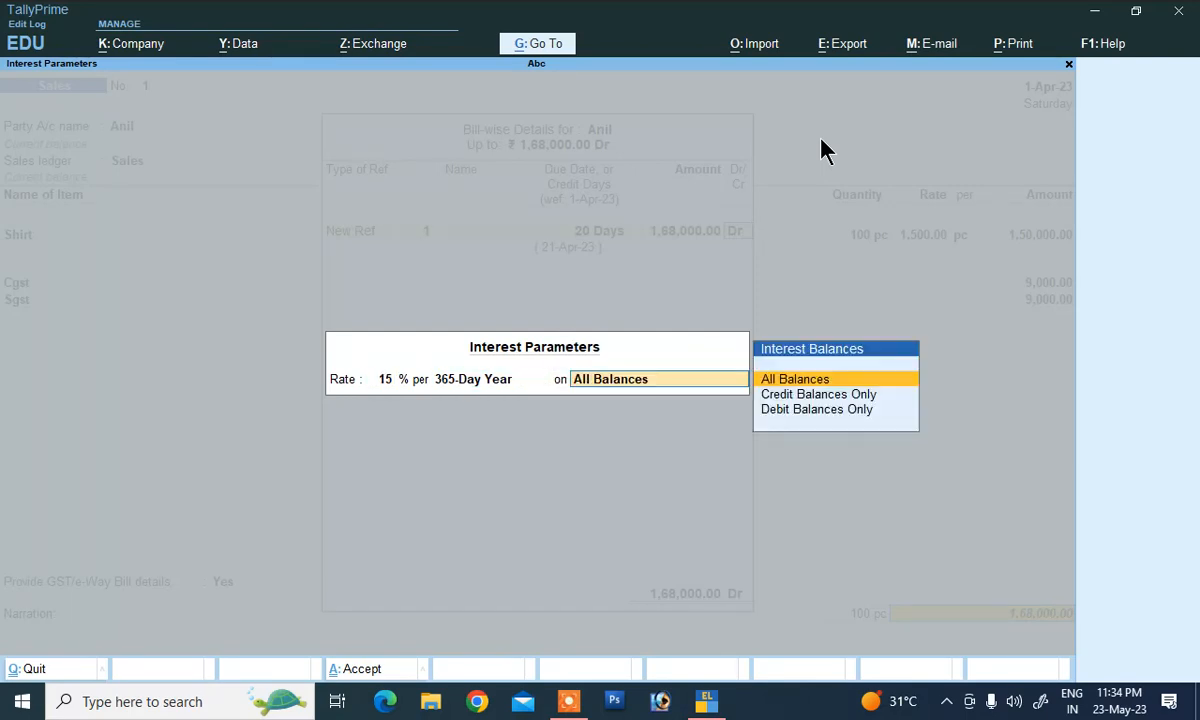
{"action": "key", "text": "Return"}
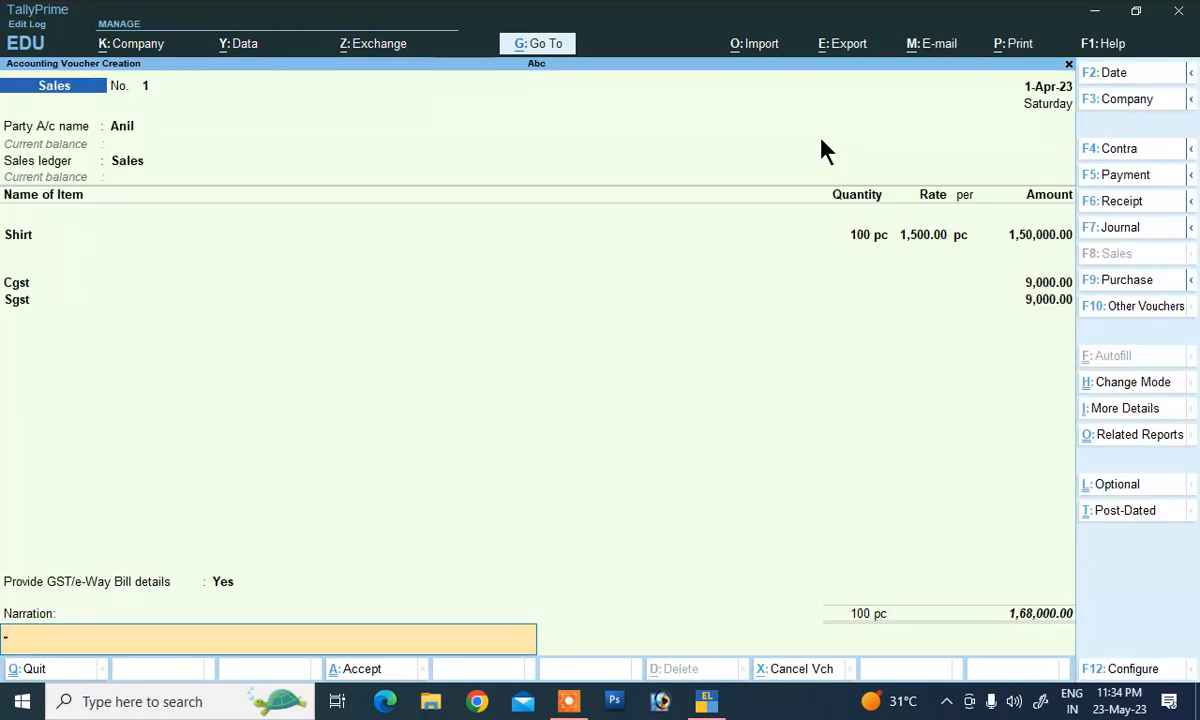
Enter the narration "bieng sold", save the sales voucher with its details sent for e-Way Bill generation, and leave voucher entry
{"action": "type", "text": "-"}
{"action": "type", "text": "bieng sold"}
{"action": "key", "text": "Return"}
{"action": "key", "text": "Return"}
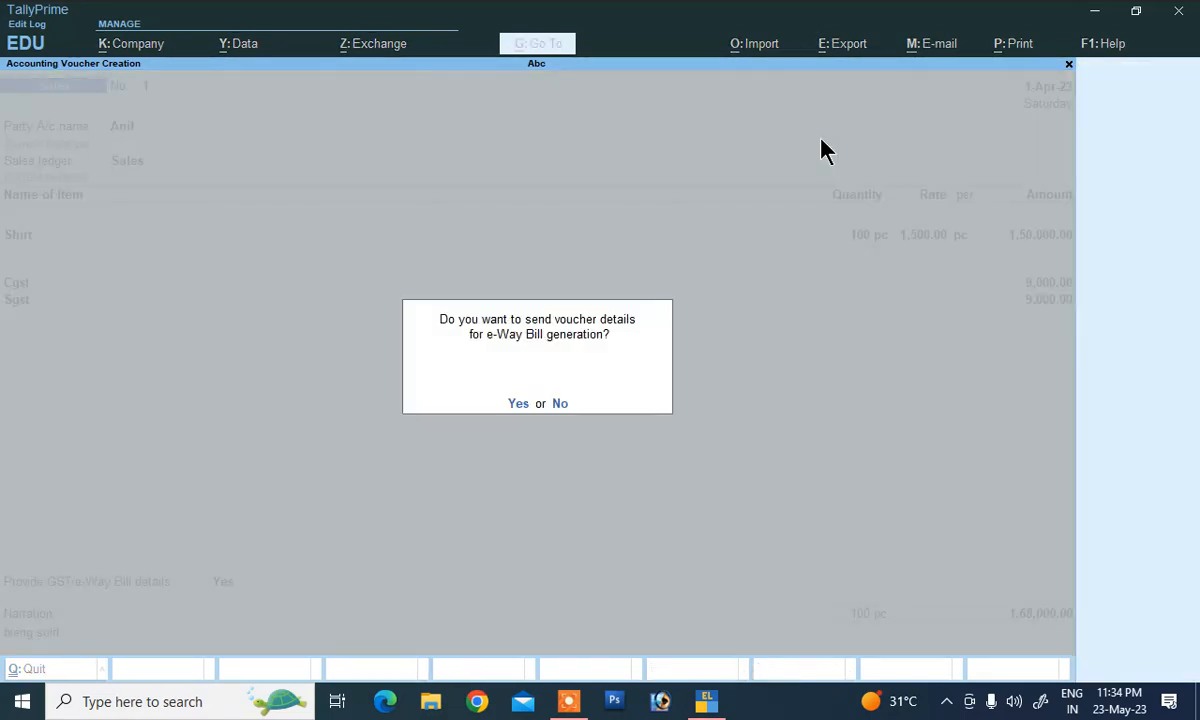
{"action": "key", "text": "Return"}
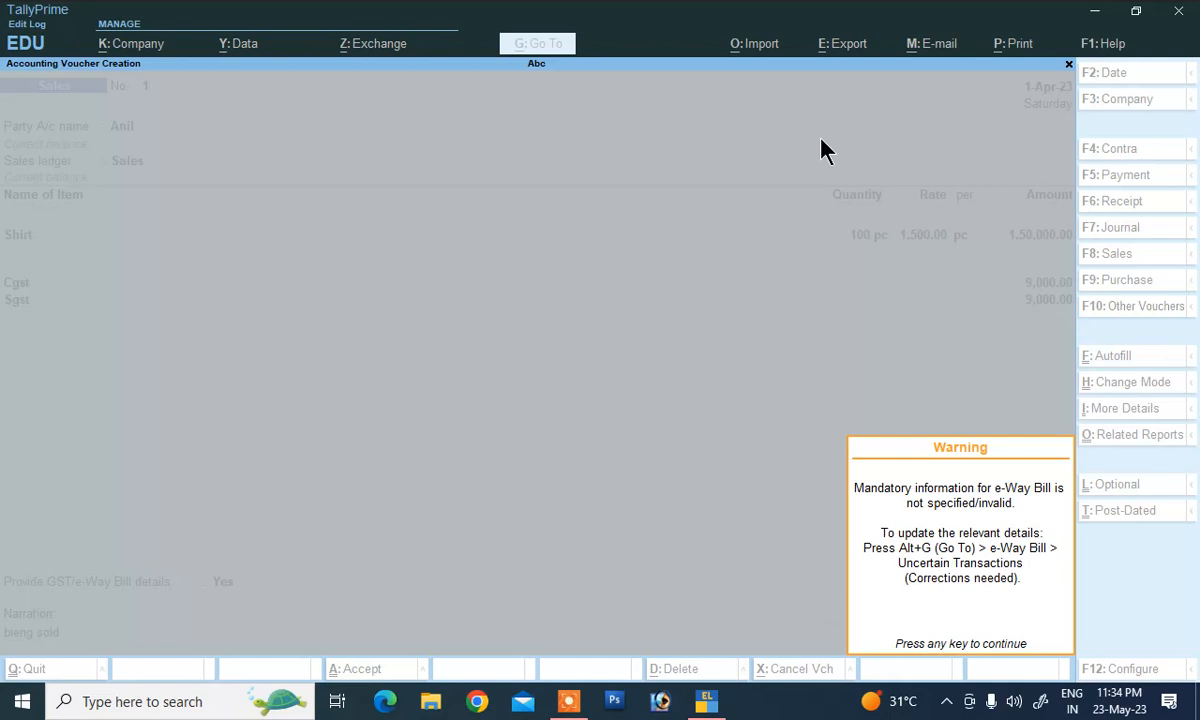
{"action": "key", "text": "Return"}
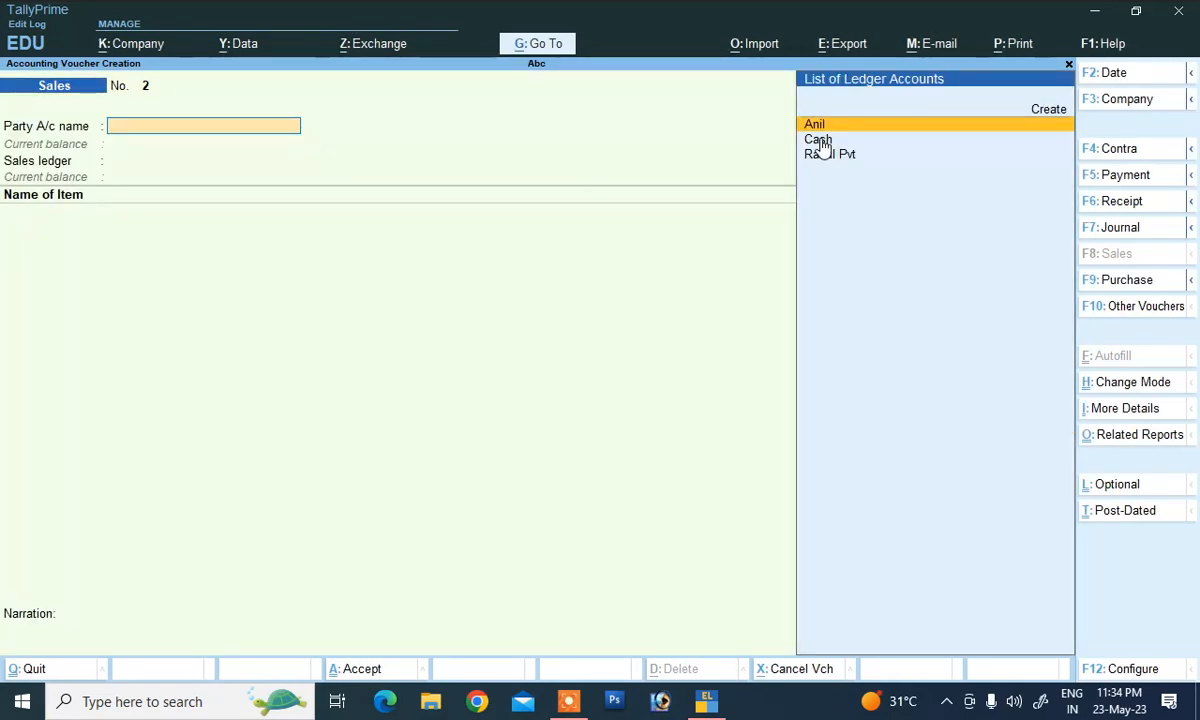
{"action": "key", "text": "Escape"}
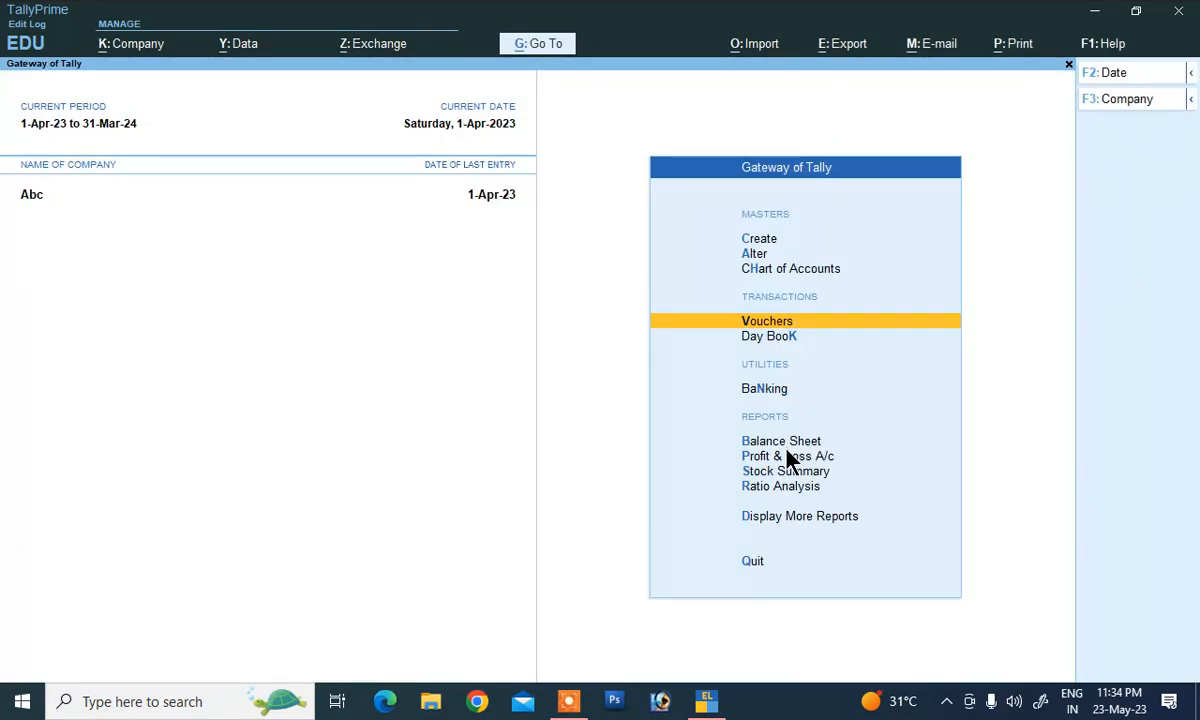
Open the Interest Receivable report from the interest calculations in Statements of Accounts
{"action": "left_click", "coordinate": [779, 517]}
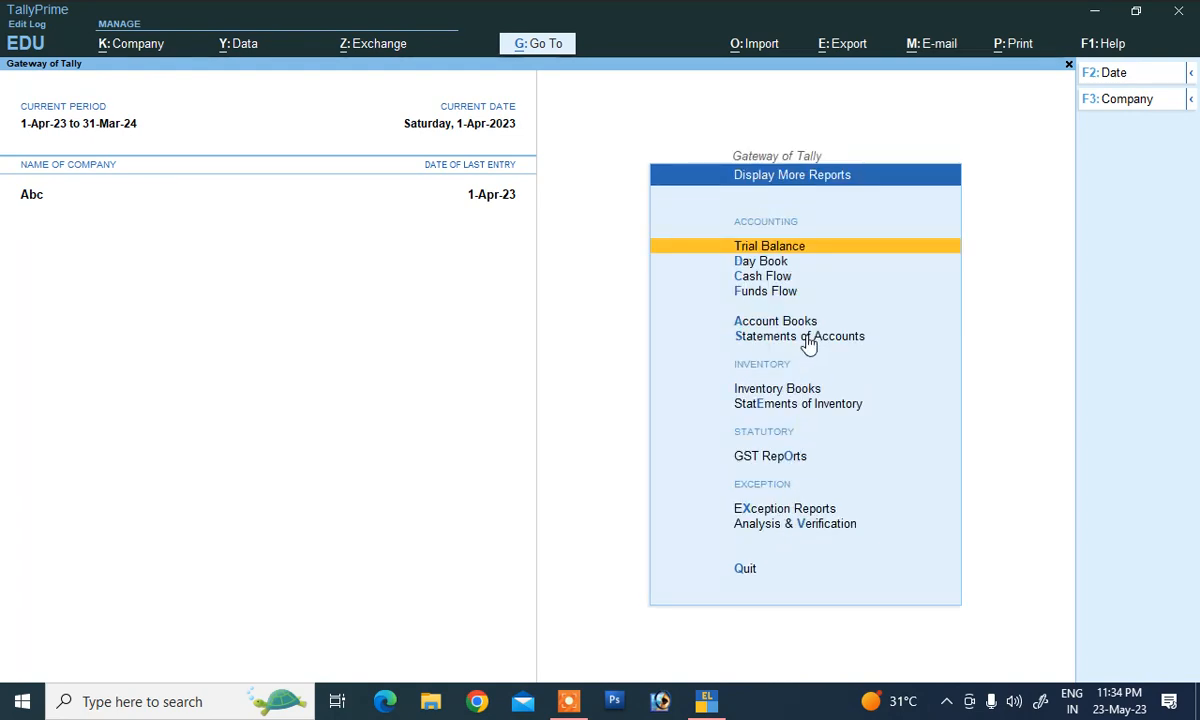
{"action": "left_click", "coordinate": [808, 338]}
{"action": "left_click", "coordinate": [789, 388]}
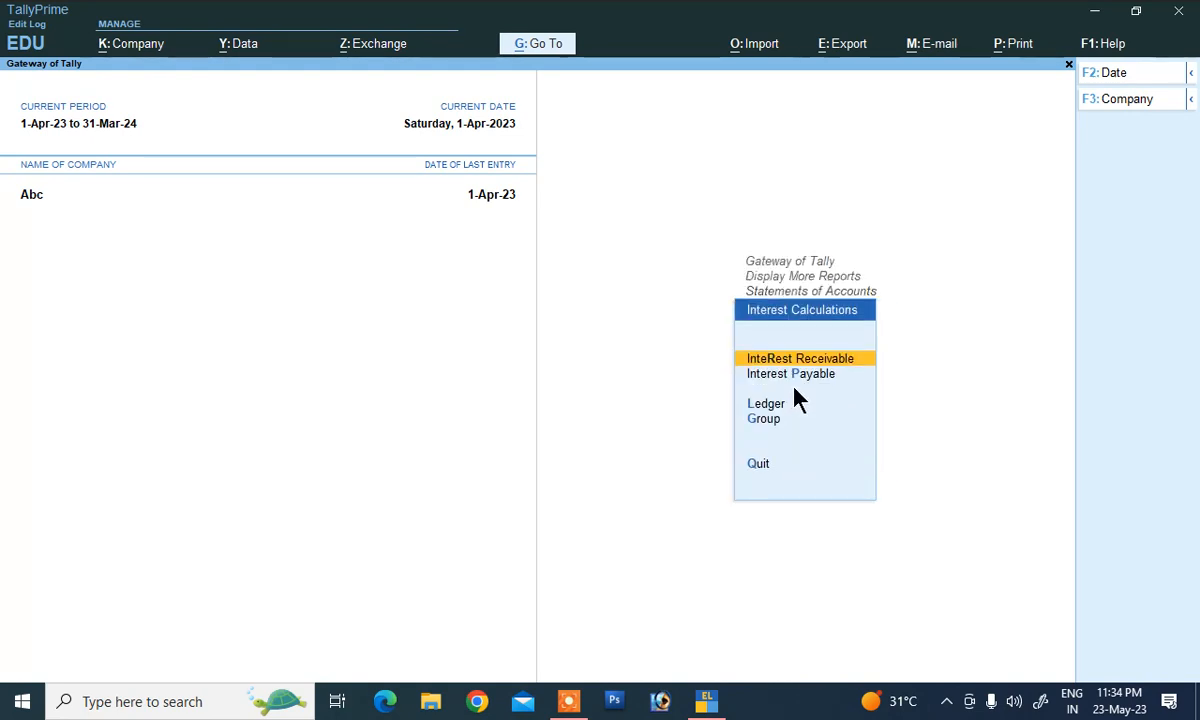
{"action": "left_click", "coordinate": [812, 358]}
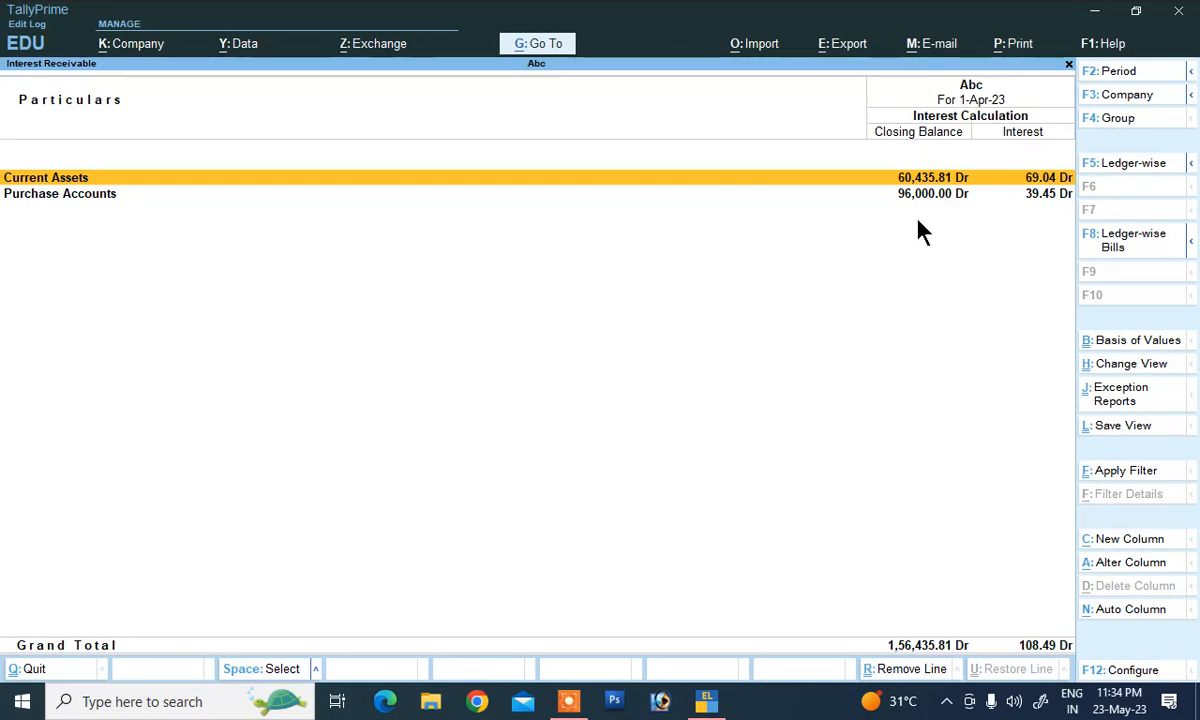
Examine the interest on Purchase Accounts and Current Assets, drill into Current Assets, and return to the Gateway of Tally
{"action": "left_click", "coordinate": [1013, 197]}
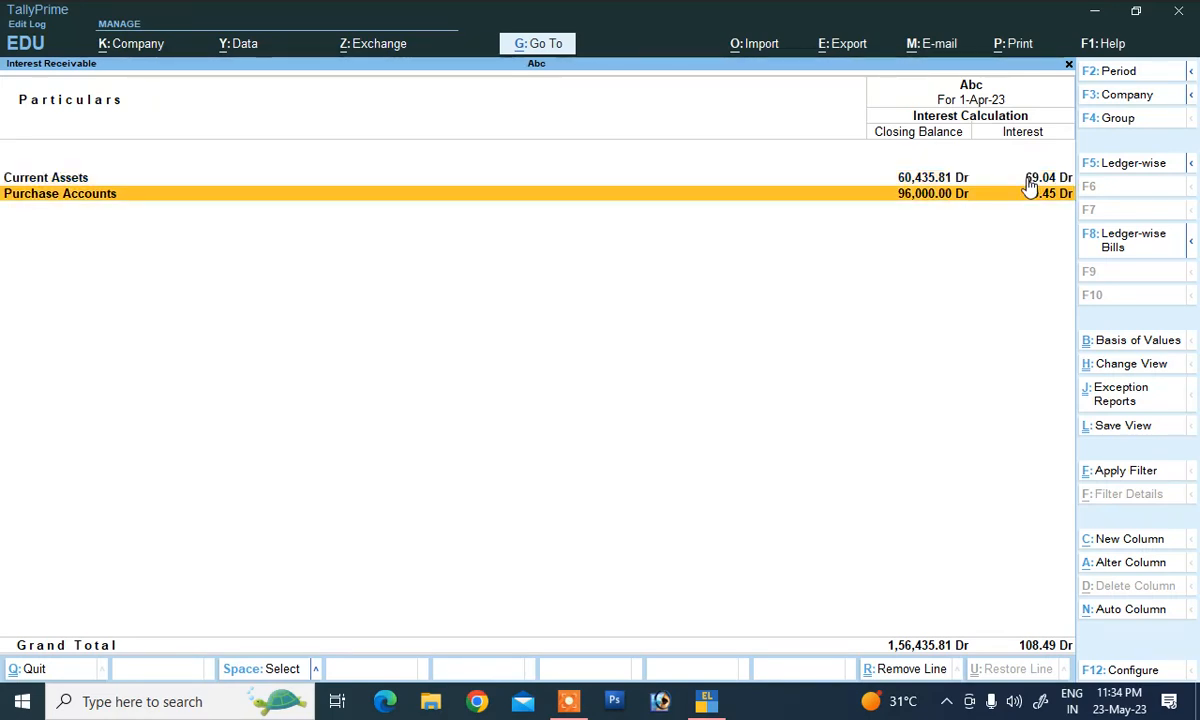
{"action": "left_click", "coordinate": [1028, 180]}
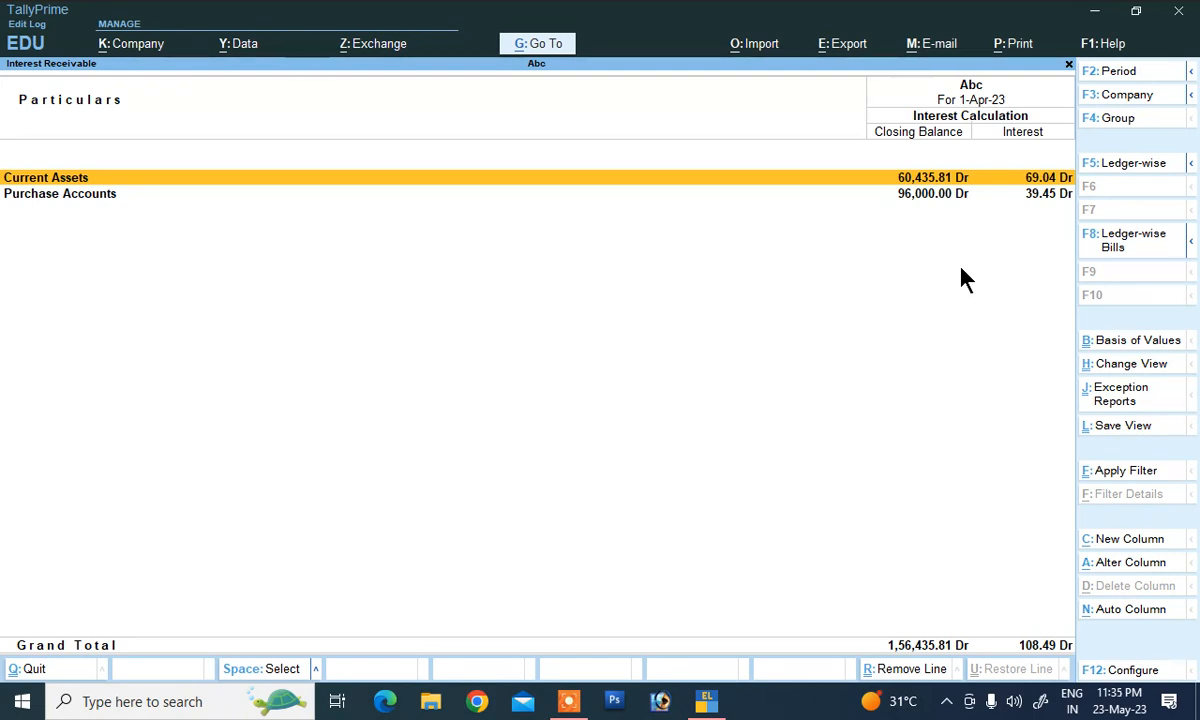
{"action": "key", "text": "Return"}
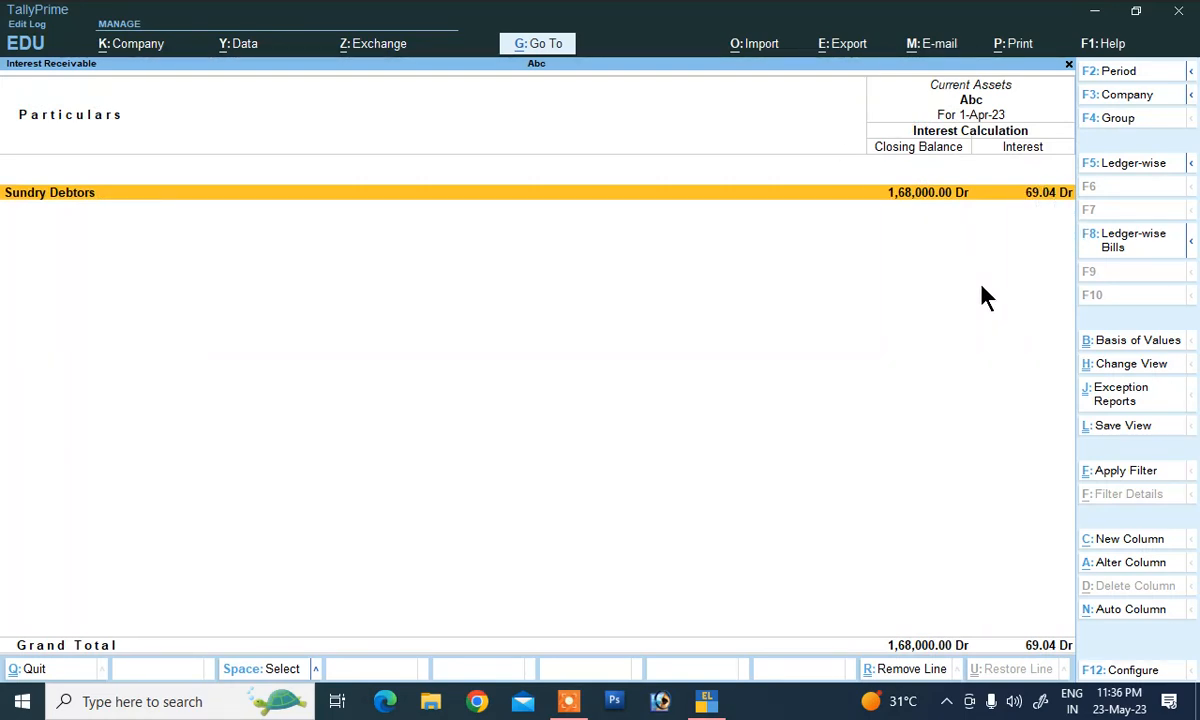
{"action": "key", "text": "Escape"}
{"action": "key", "text": "Escape"}
{"action": "key", "text": "Escape"}
{"action": "key", "text": "Escape"}
{"action": "key", "text": "Escape"}
{"action": "key", "text": "Escape"}
{"action": "key", "text": "Escape"}
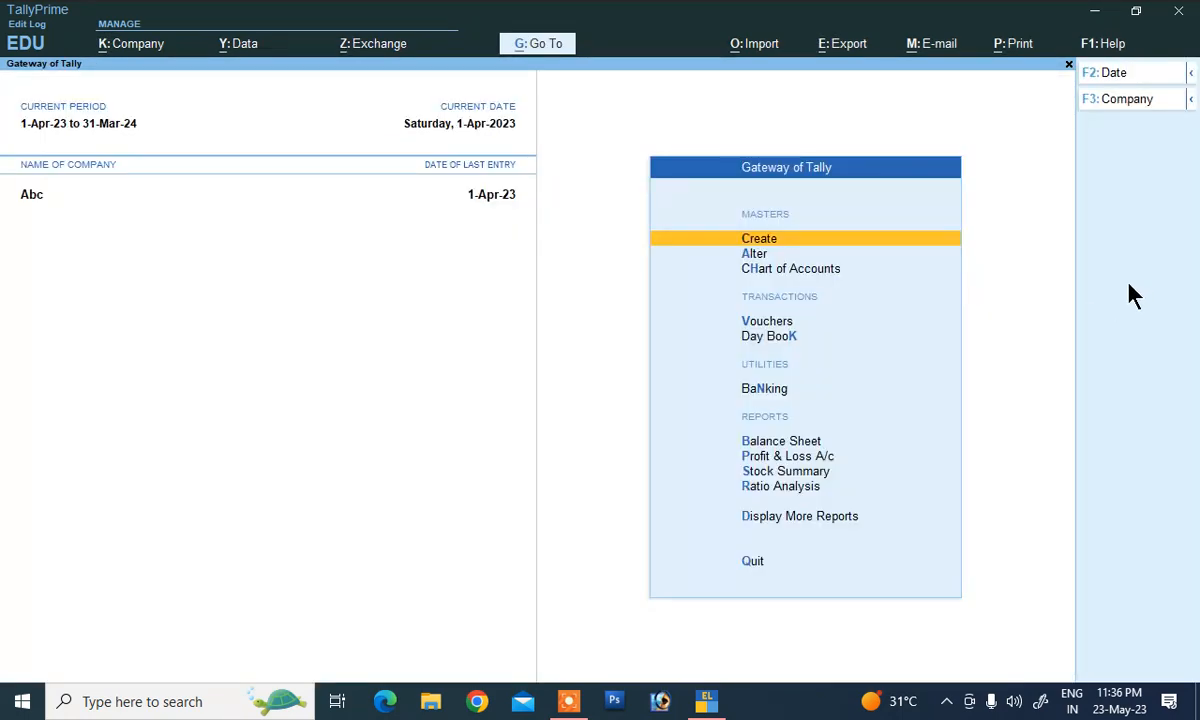
Start a journal voucher and try the customer's ledger on the debit line, backing out of its bill-wise details
{"action": "left_click", "coordinate": [780, 323]}
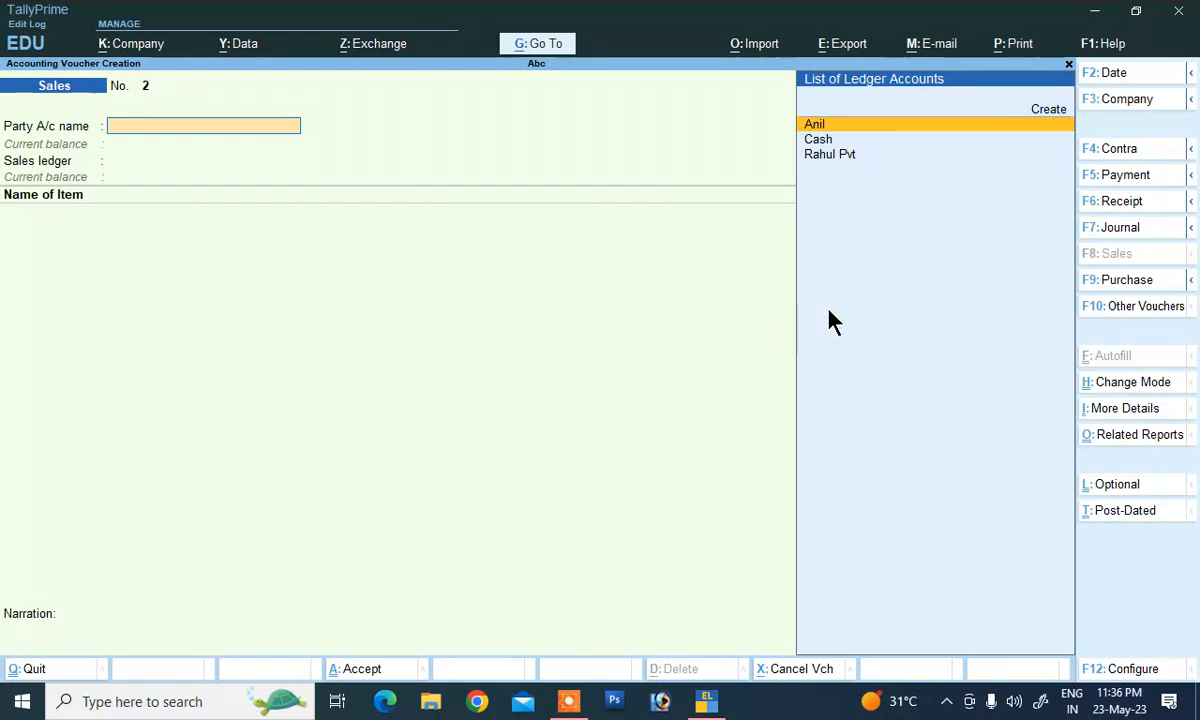
{"action": "left_click", "coordinate": [1090, 234]}
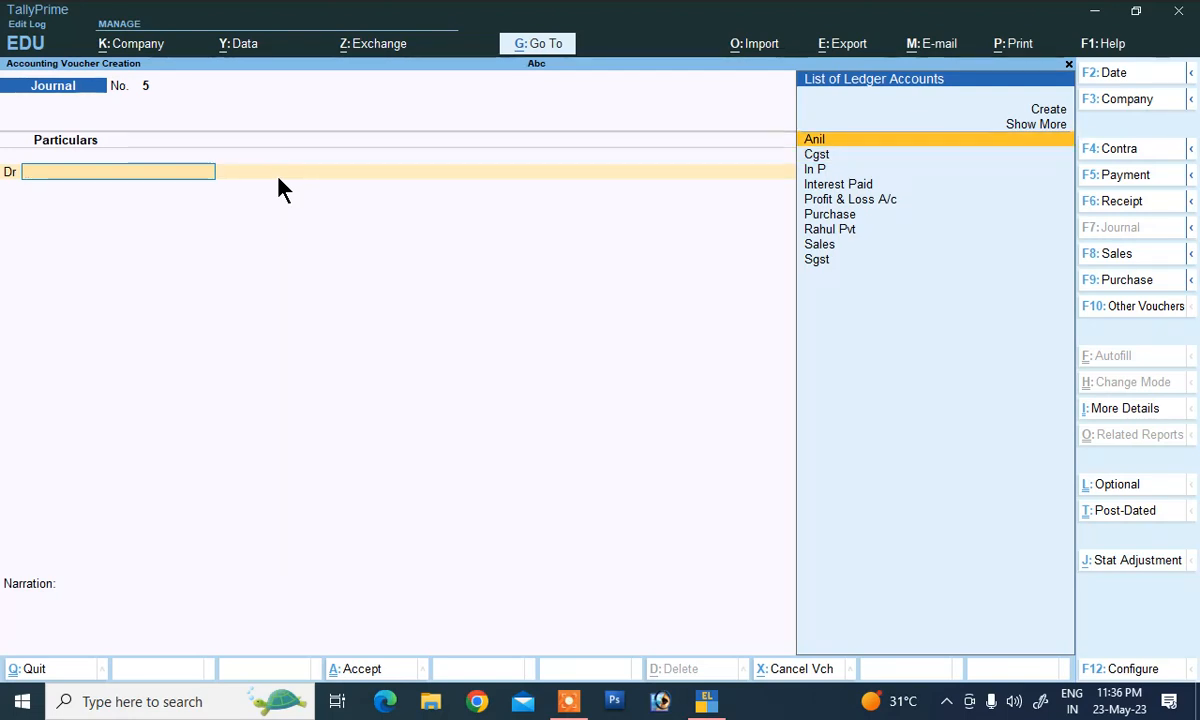
{"action": "key", "text": "Return"}
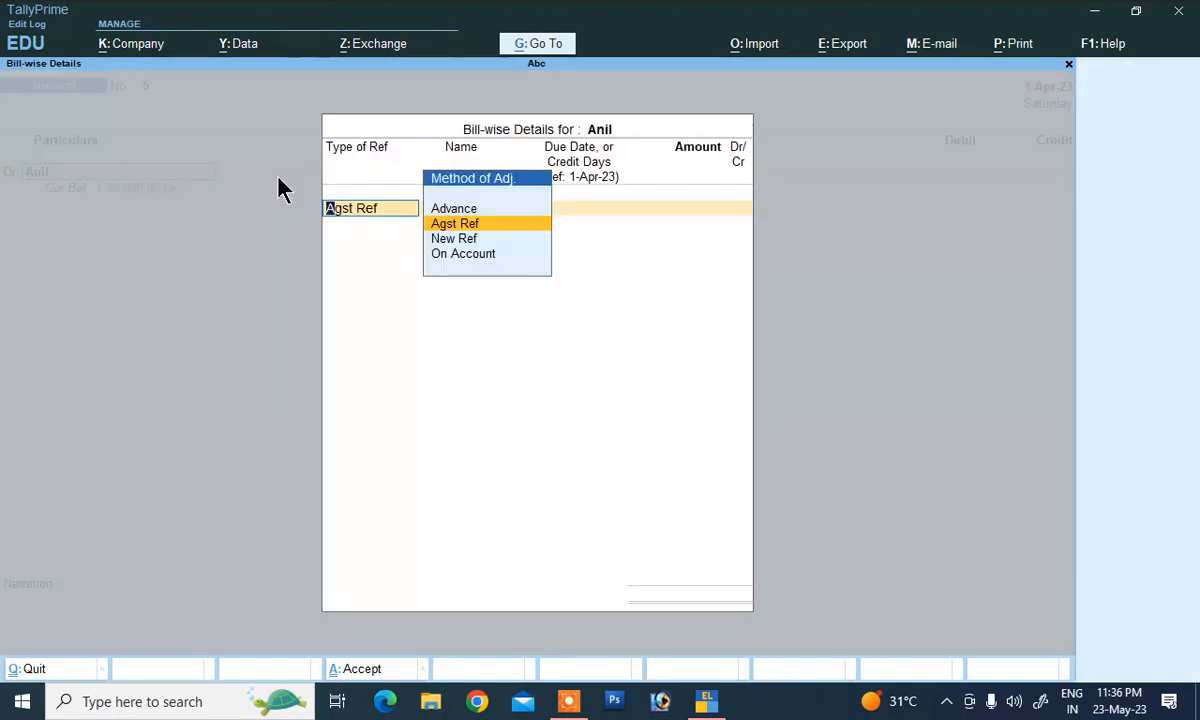
{"action": "key", "text": "Escape"}
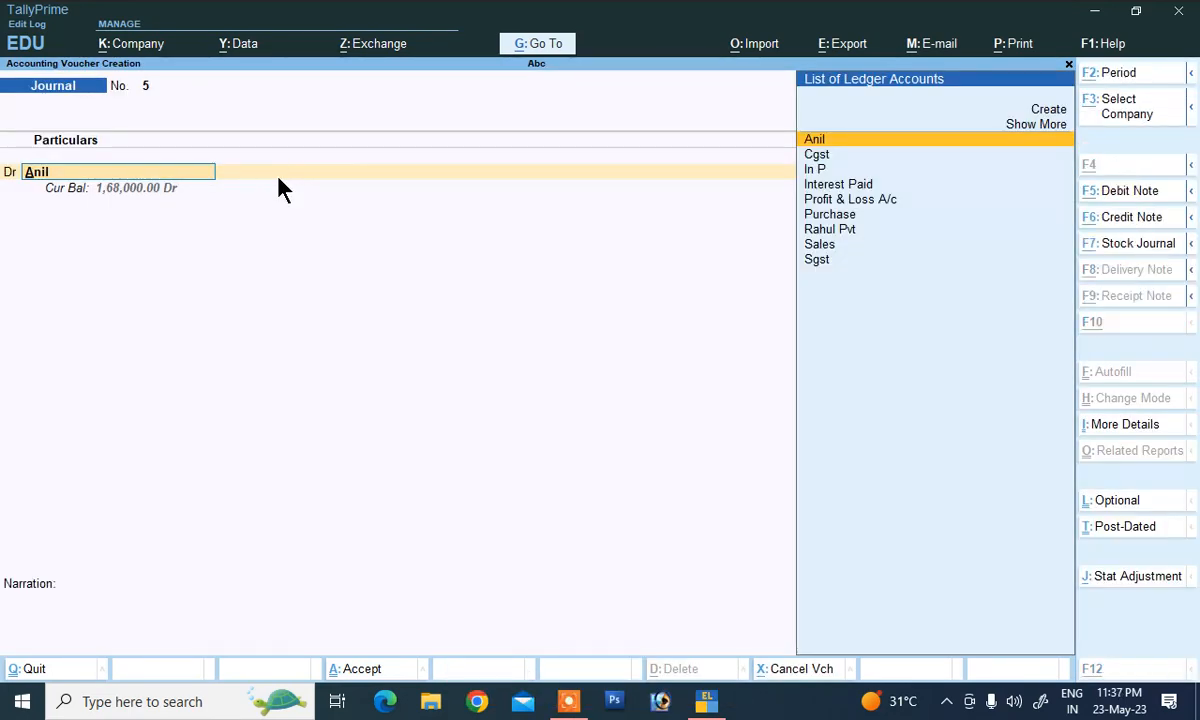
Begin creating a new ledger from the journal's debit line, naming it Interest Receipt without an alias
{"action": "key", "text": "alt+c"}
{"action": "type", "text": "In"}
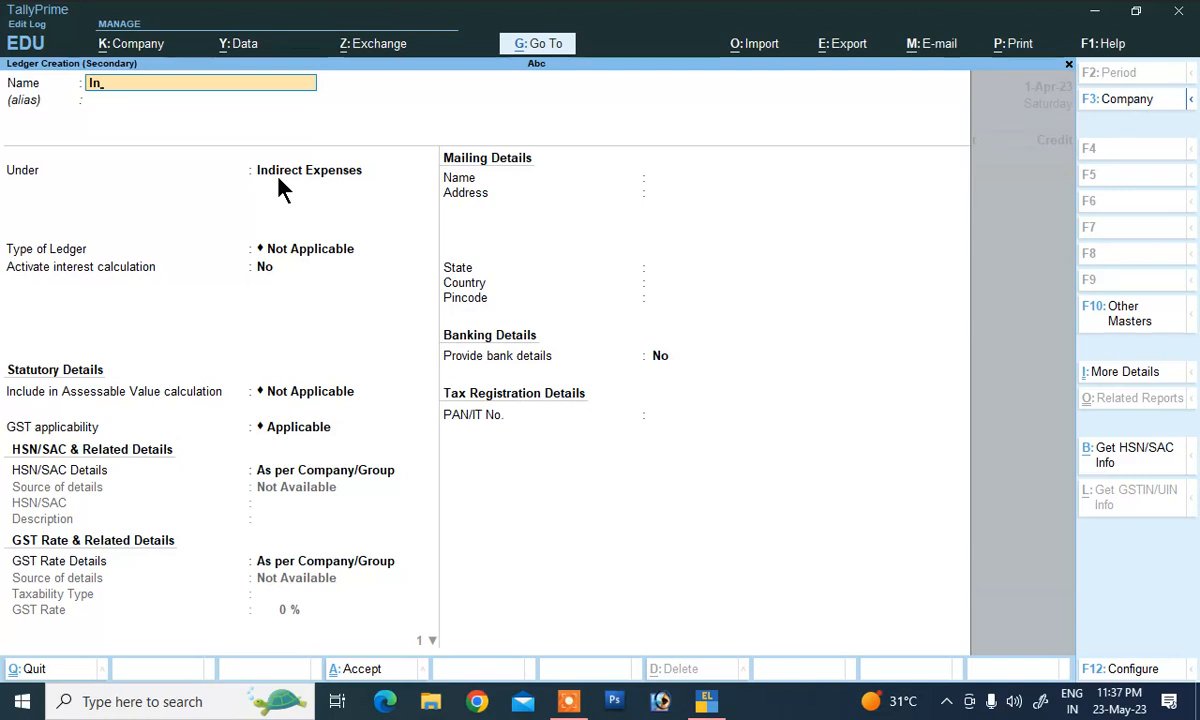
{"action": "type", "text": "terest Re"}
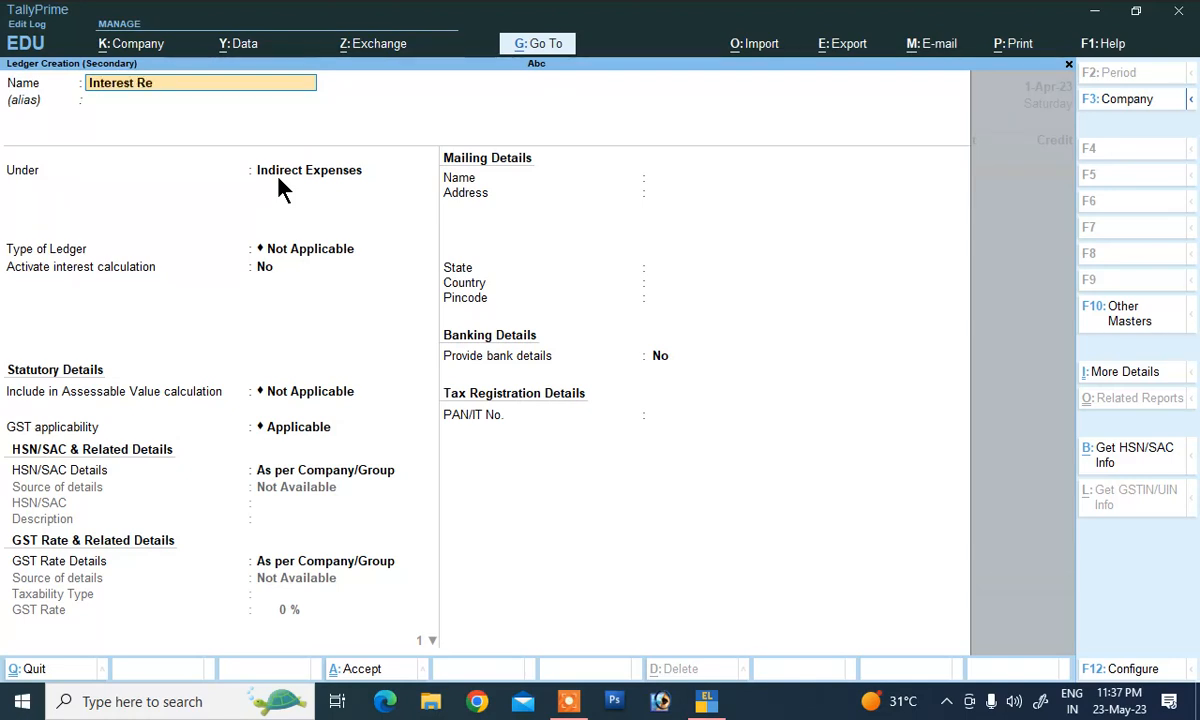
{"action": "type", "text": "ceipt"}
{"action": "key", "text": "Return"}
{"action": "key", "text": "Return"}
Place the Interest Receipt ledger under Indirect Incomes, keep its remaining settings at their defaults and save it
{"action": "type", "text": "I"}
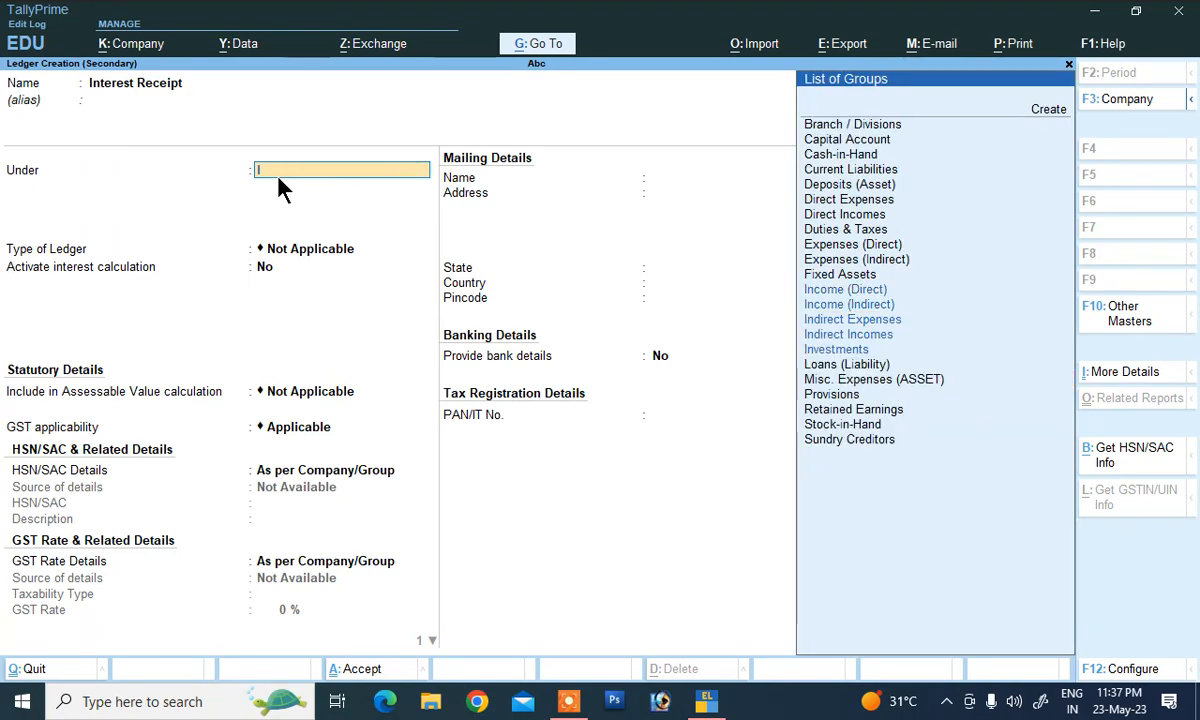
{"action": "key", "text": "Down"}
{"action": "key", "text": "Down"}
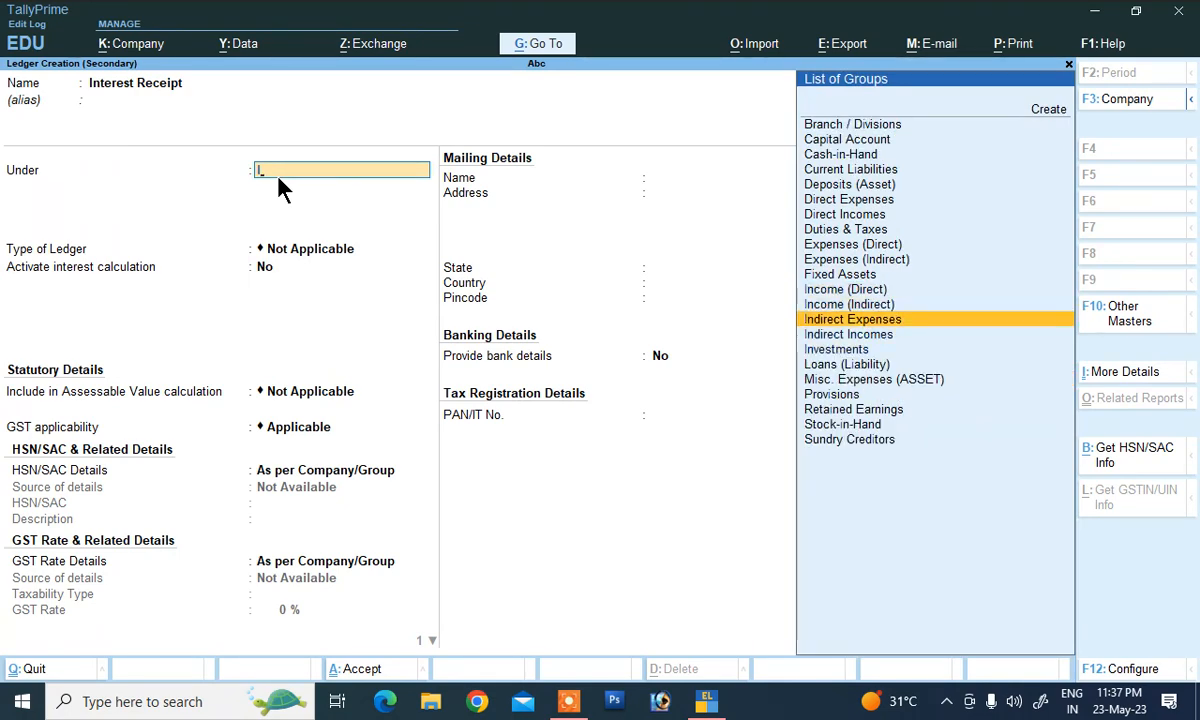
{"action": "key", "text": "Return"}
{"action": "key", "text": "Return"}
{"action": "key", "text": "Return"}
{"action": "key", "text": "Return"}
{"action": "key", "text": "Return"}
{"action": "key", "text": "Return"}
{"action": "key", "text": "Return"}
{"action": "key", "text": "Return"}
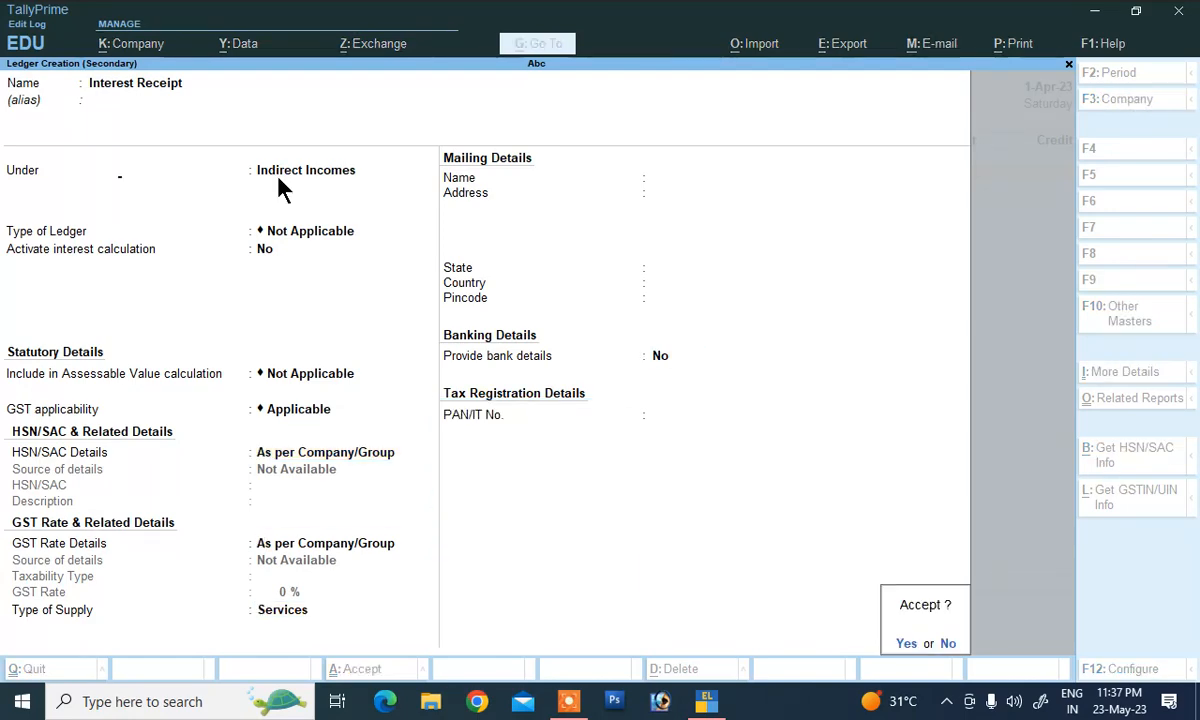
{"action": "key", "text": "Return"}
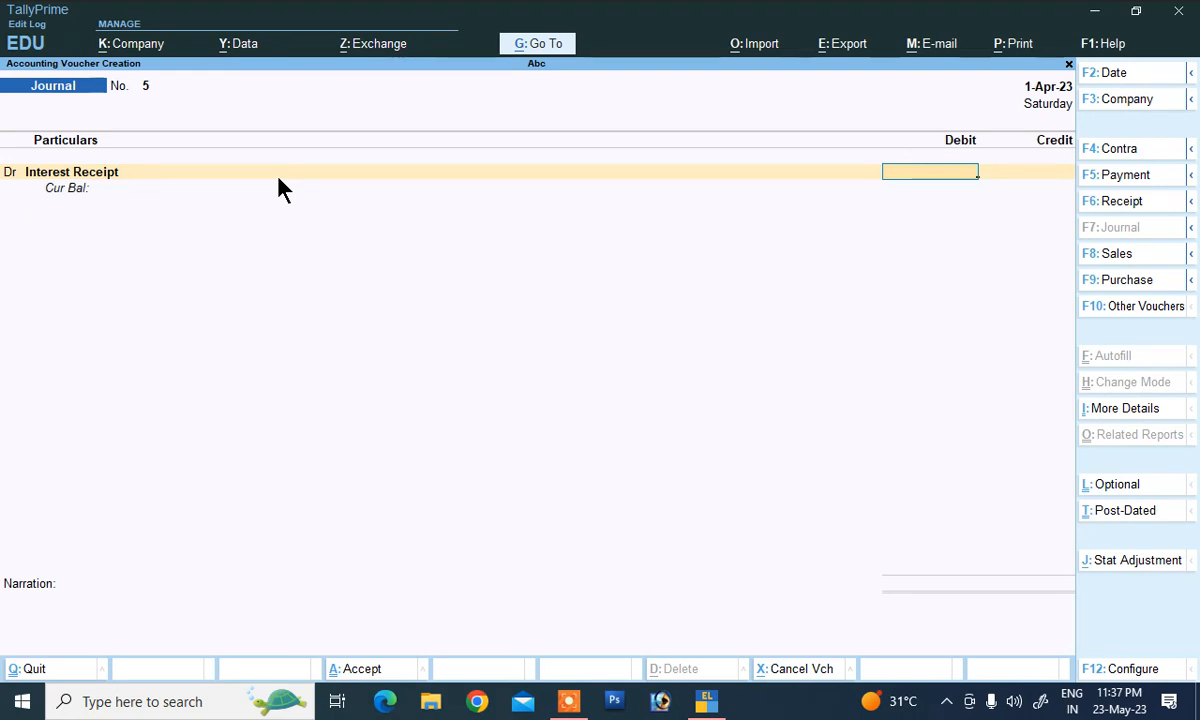
Debit Interest Receipt with 69.04 and choose the customer's ledger for the journal's credit line
{"action": "type", "text": "69.04"}
{"action": "key", "text": "Return"}
{"action": "key", "text": "Return"}
{"action": "key", "text": "Return"}
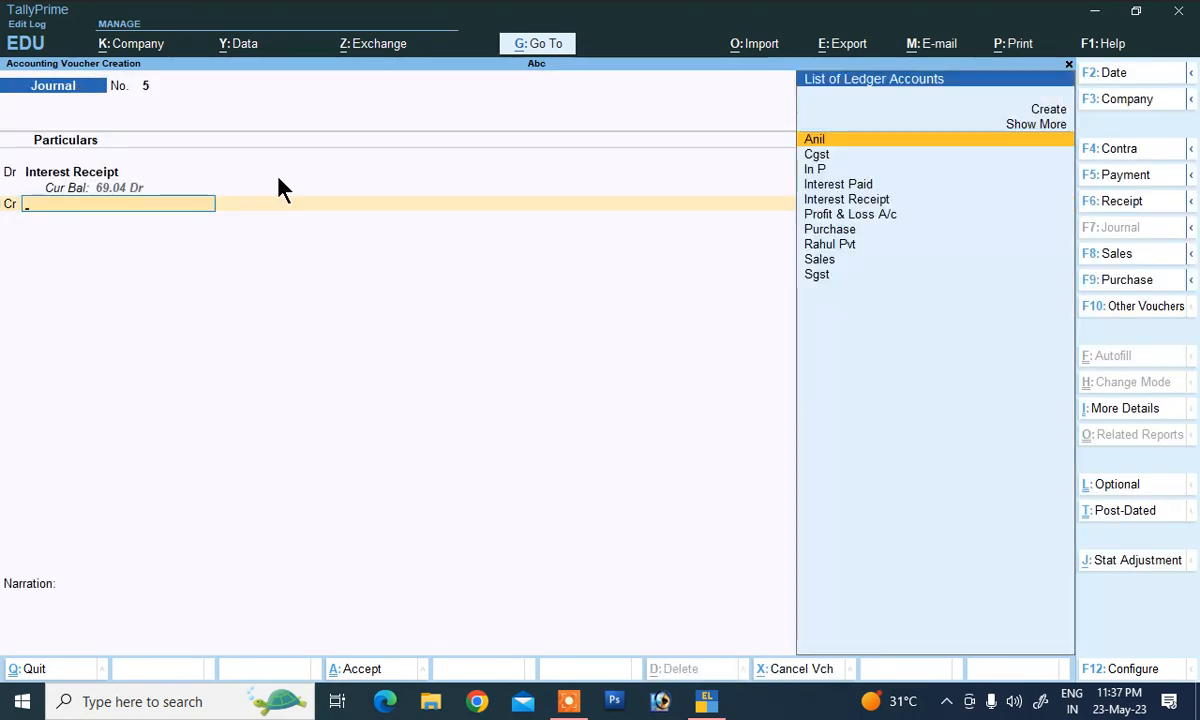
{"action": "key", "text": "Down"}
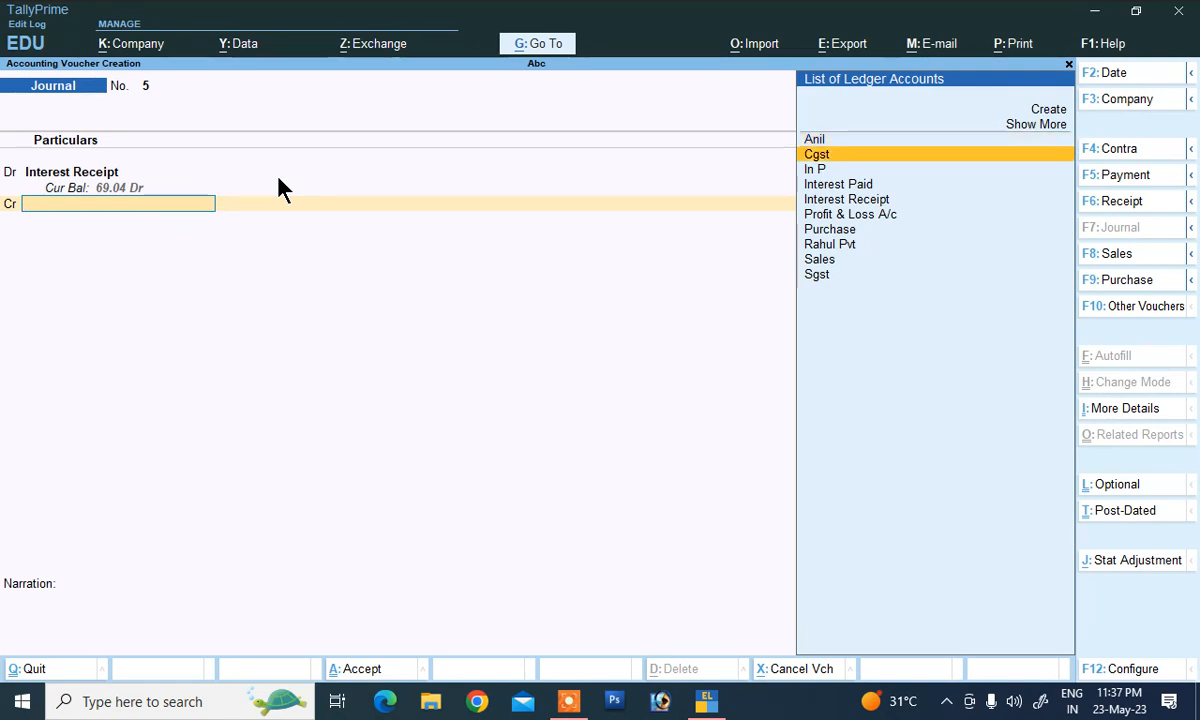
{"action": "key", "text": "Up"}
{"action": "key", "text": "Return"}
Allocate the customer's credit to new reference 5 for 69.04 Cr, leaving the due date blank
{"action": "key", "text": "Down"}
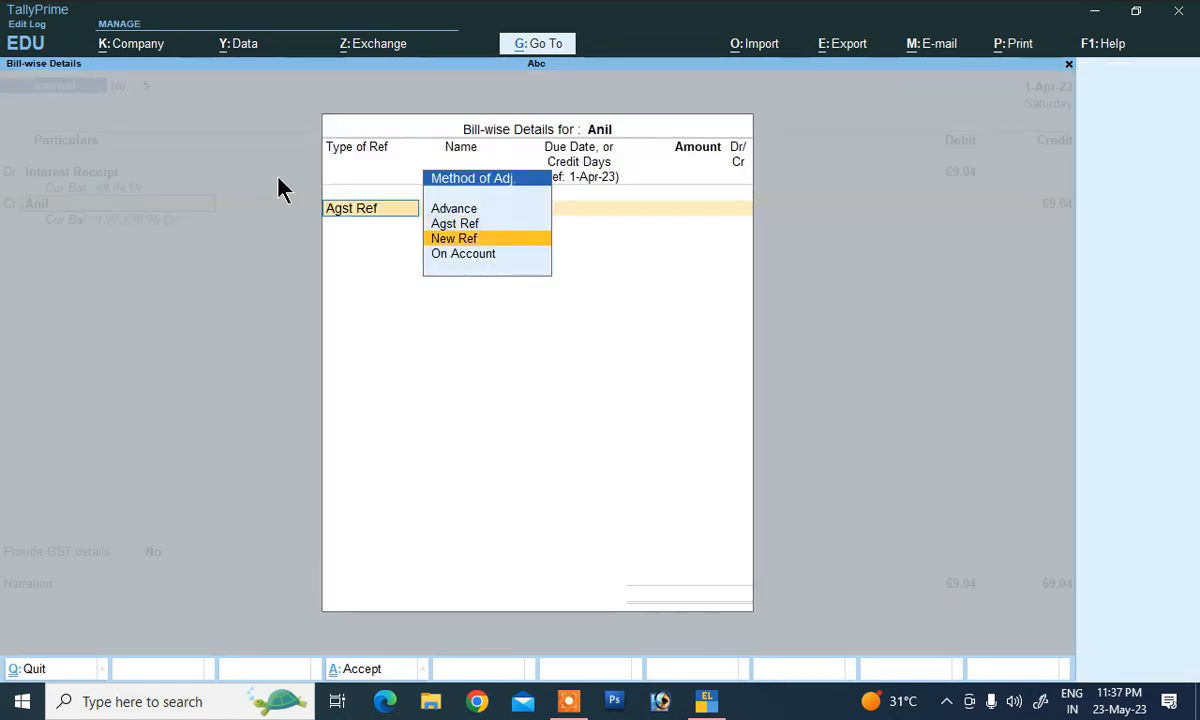
{"action": "key", "text": "Return"}
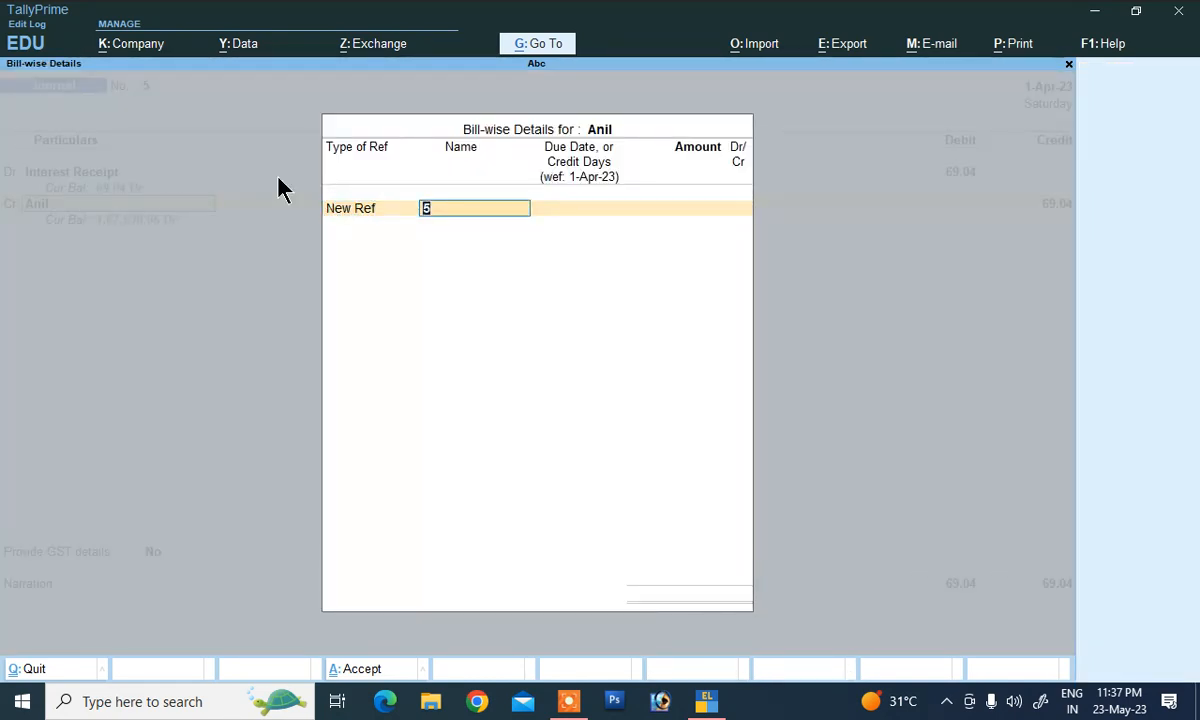
{"action": "key", "text": "Return"}
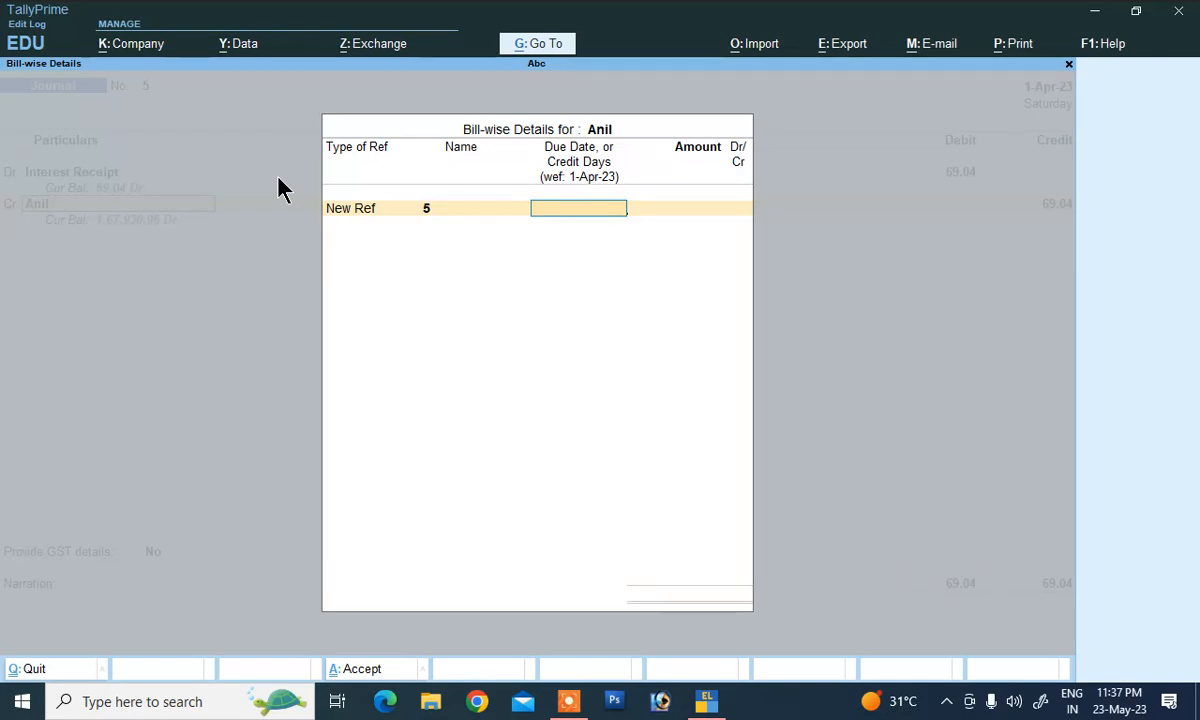
{"action": "key", "text": "Return"}
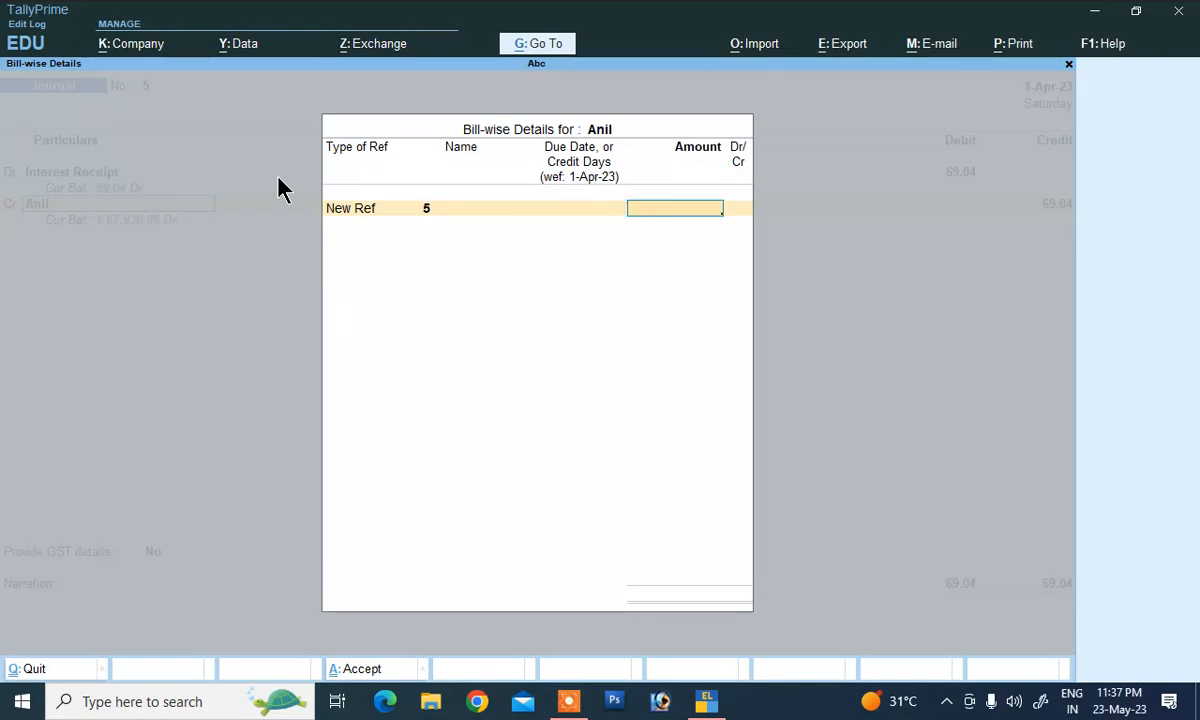
{"action": "type", "text": "69.04"}
{"action": "key", "text": "Return"}
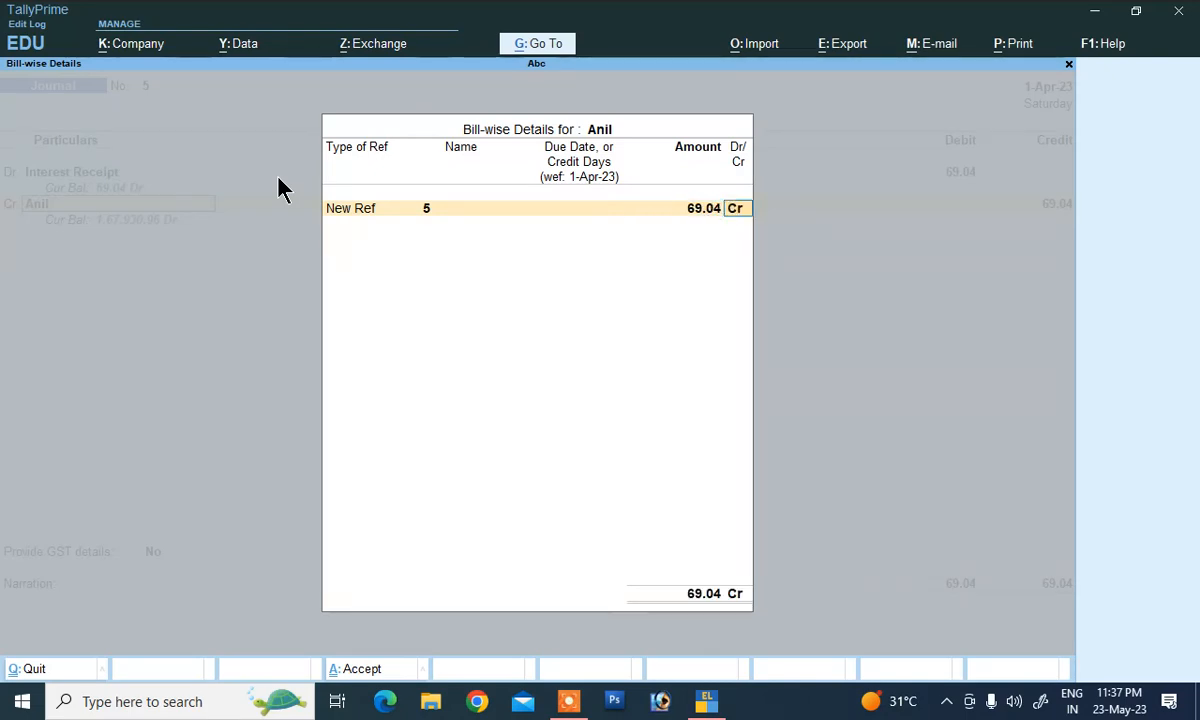
{"action": "key", "text": "Return"}
{"action": "key", "text": "Return"}
Finish the journal voucher without GST details or a narration and save it
{"action": "key", "text": "Return"}
{"action": "key", "text": "Return"}
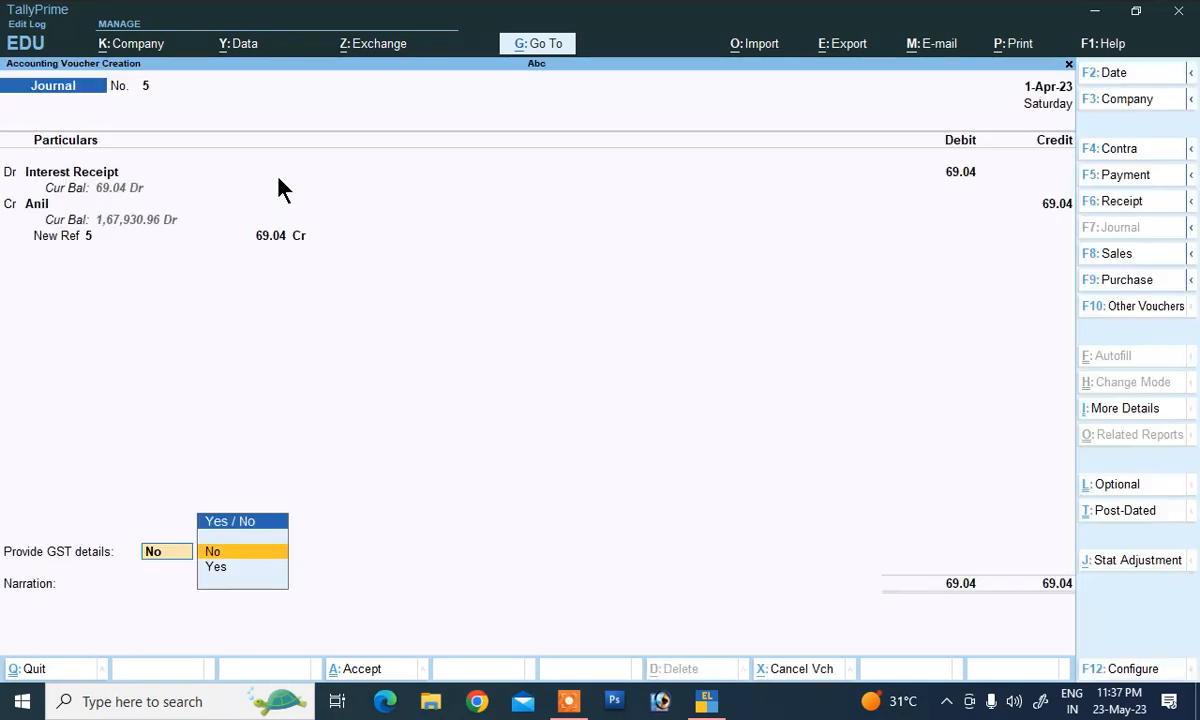
{"action": "key", "text": "Return"}
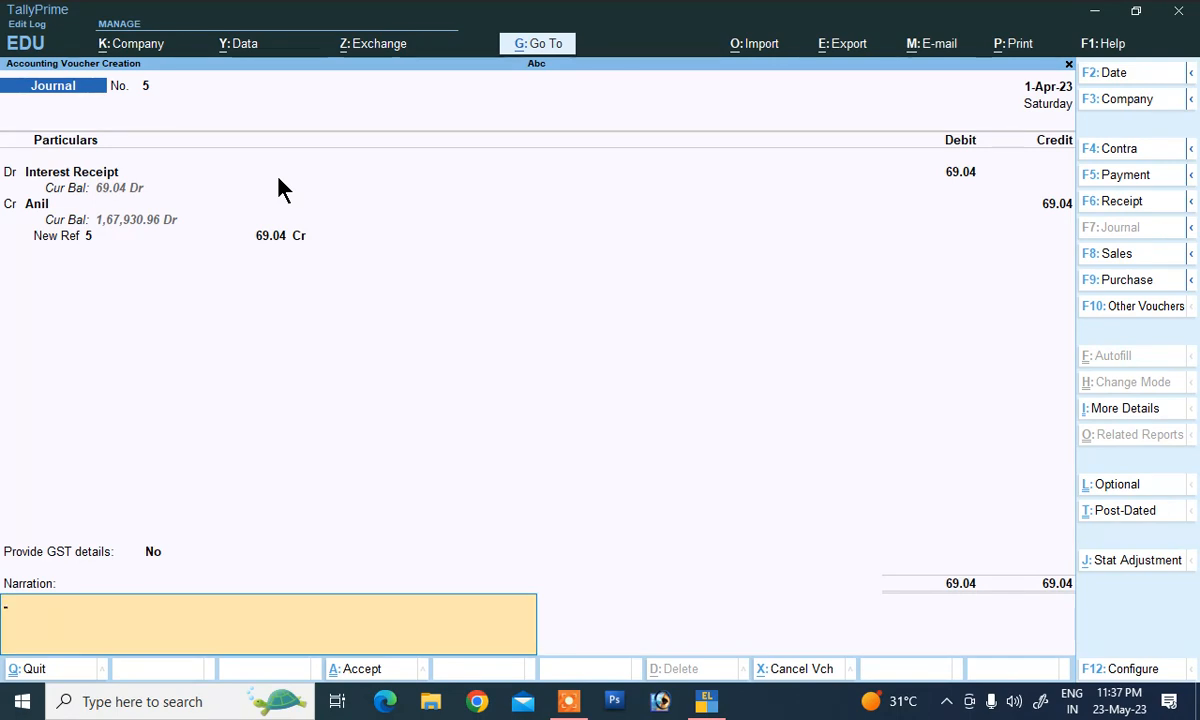
{"action": "key", "text": "Return"}
{"action": "key", "text": "Return"}
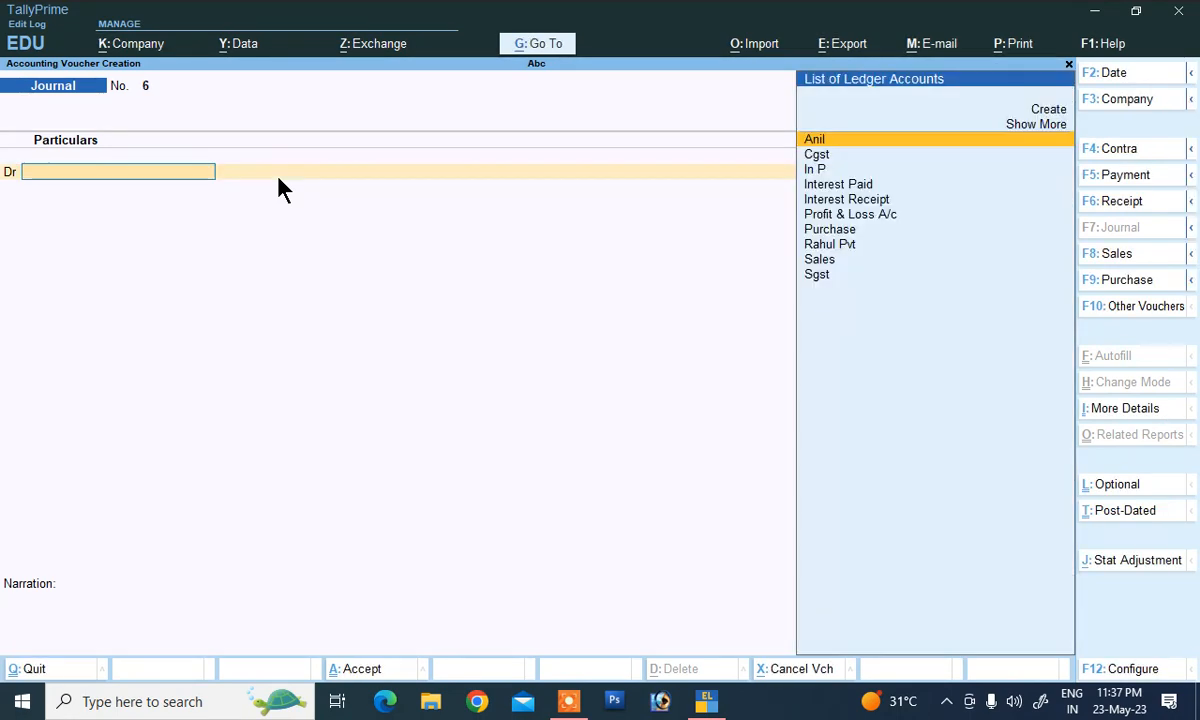
Start a receipt voucher with supplier reference number 01 and reference date 1-Apr-23
{"action": "left_click", "coordinate": [1115, 201]}
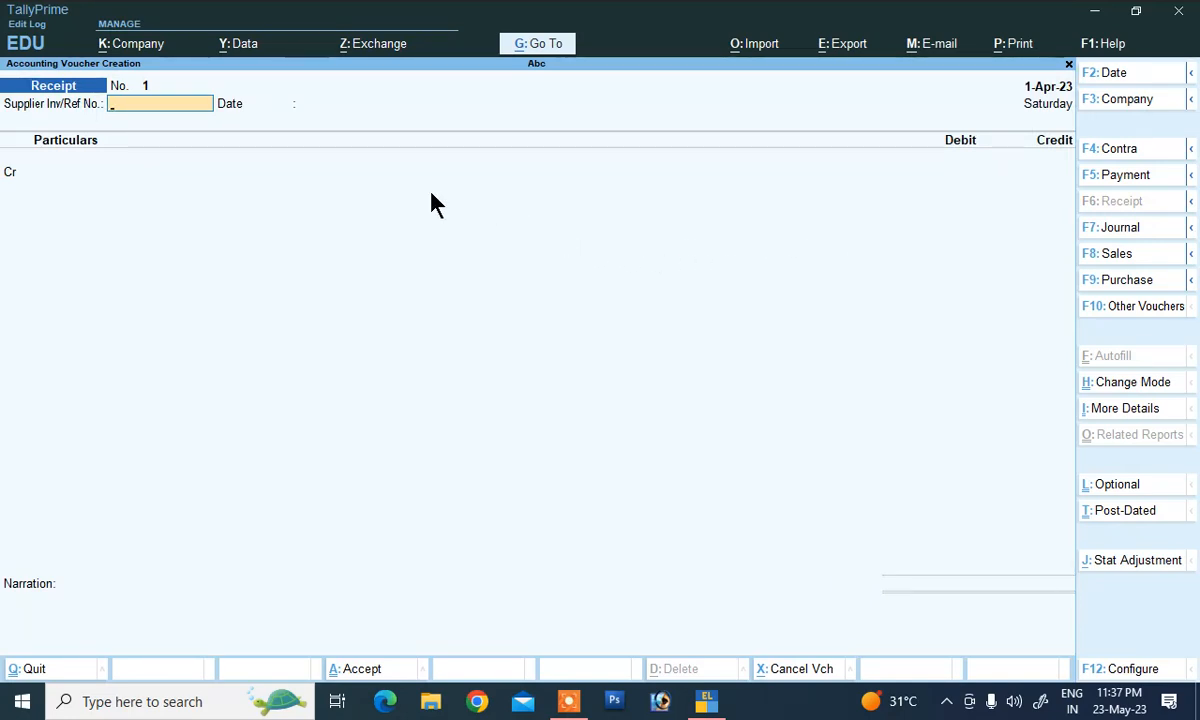
{"action": "type", "text": "aa"}
{"action": "key", "text": "BackSpace"}
{"action": "key", "text": "BackSpace"}
{"action": "type", "text": "01"}
{"action": "key", "text": "Return"}
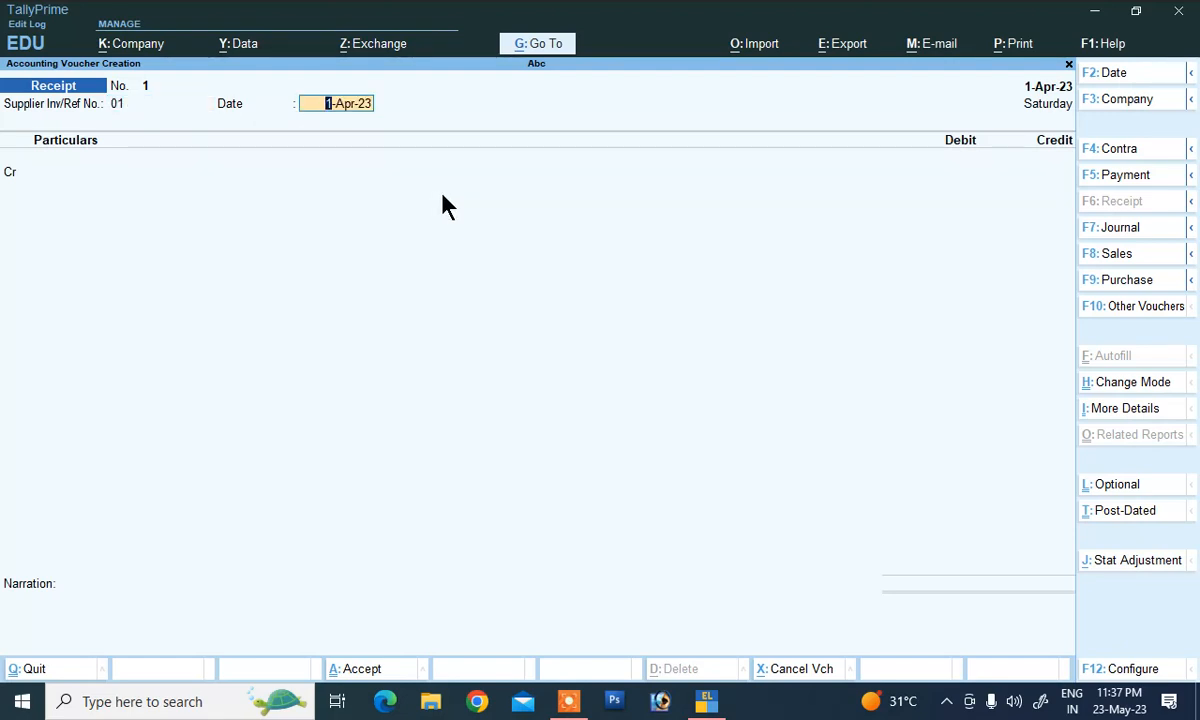
{"action": "key", "text": "Return"}
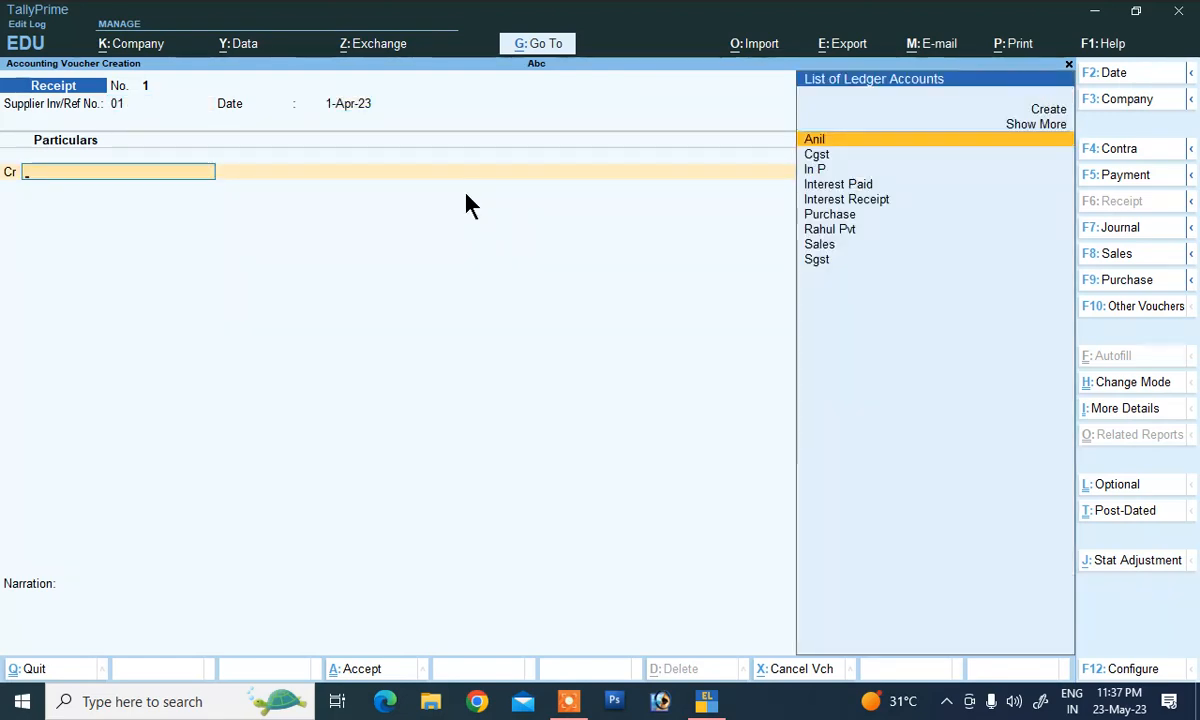
Credit the customer's ledger in the receipt and allocate 1,68,000.00 Cr against pending bill 1
{"action": "key", "text": "Return"}
{"action": "key", "text": "Return"}
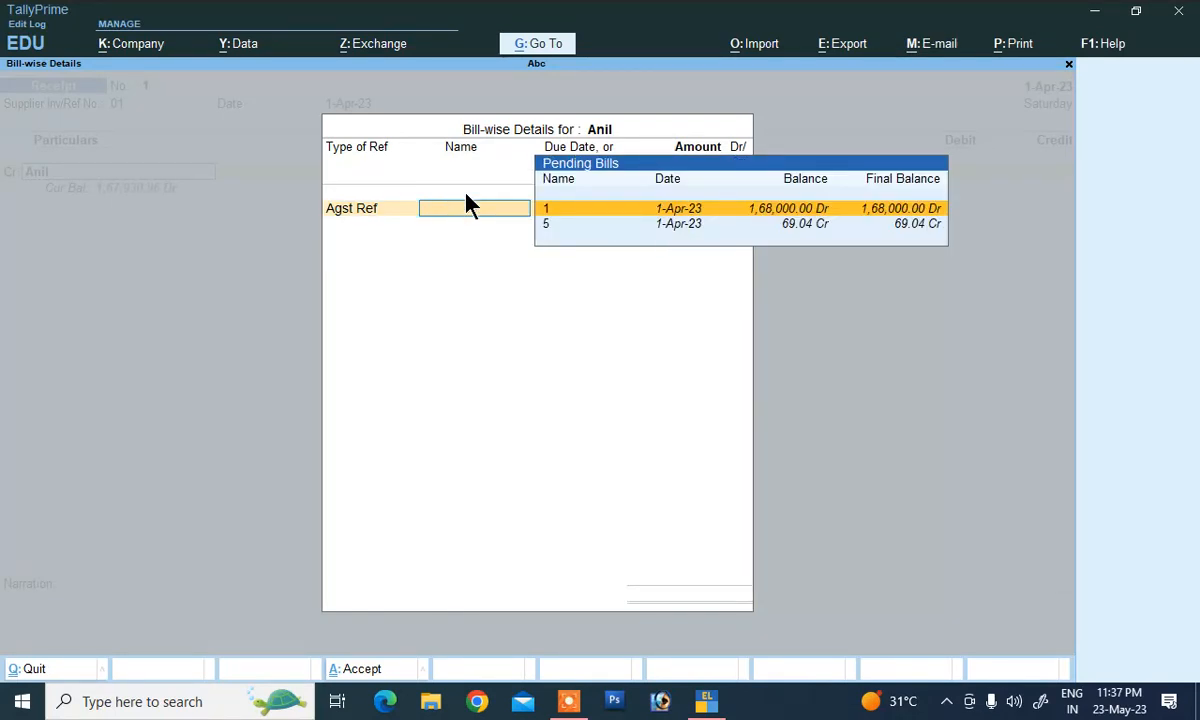
{"action": "key", "text": "Return"}
{"action": "key", "text": "Return"}
{"action": "key", "text": "Return"}
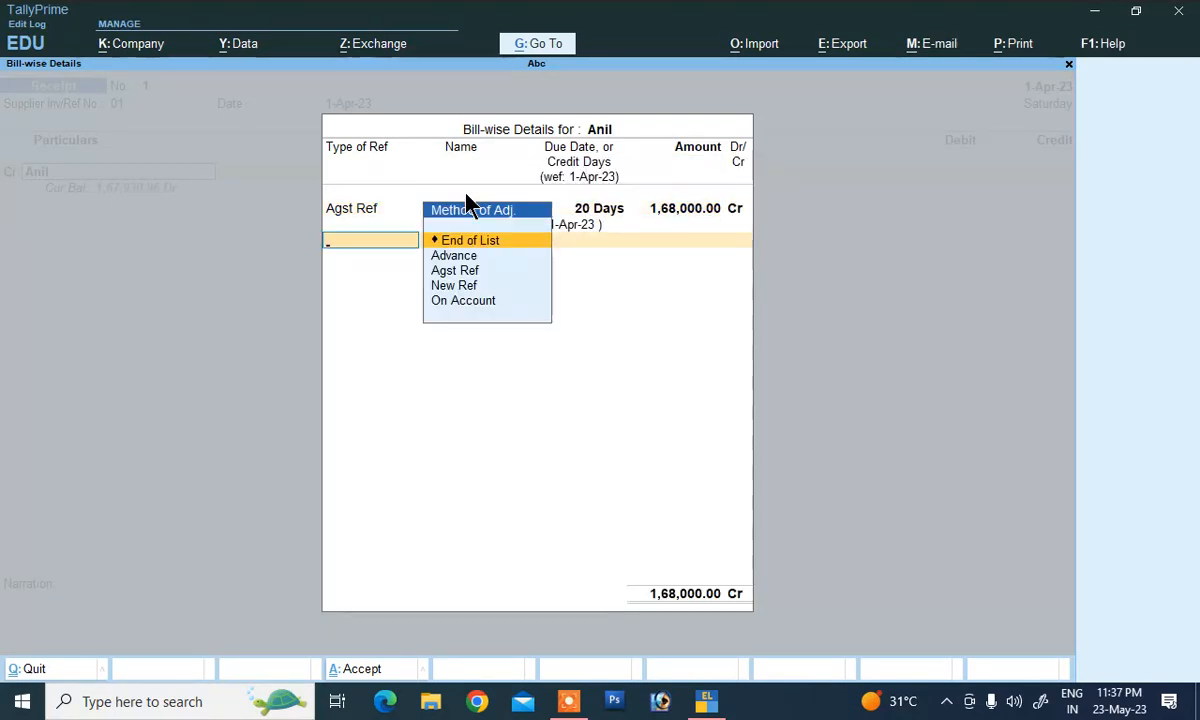
{"action": "key", "text": "Down"}
{"action": "key", "text": "Return"}
{"action": "key", "text": "Return"}
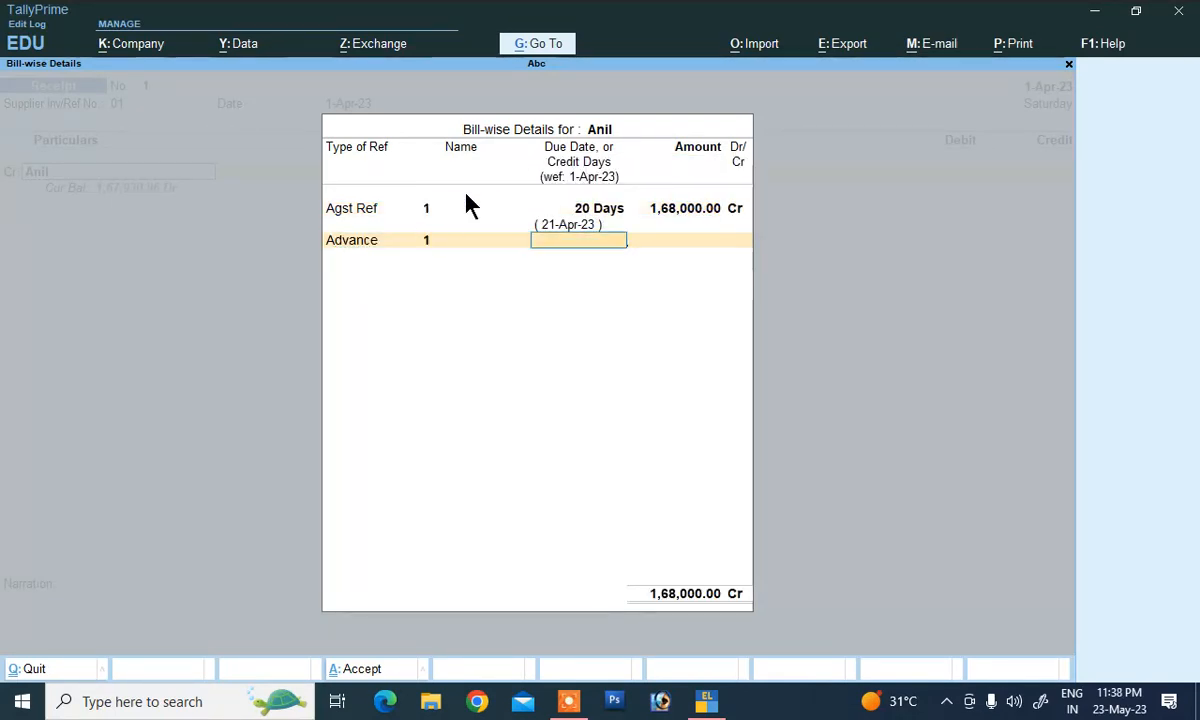
{"action": "key", "text": "Return"}
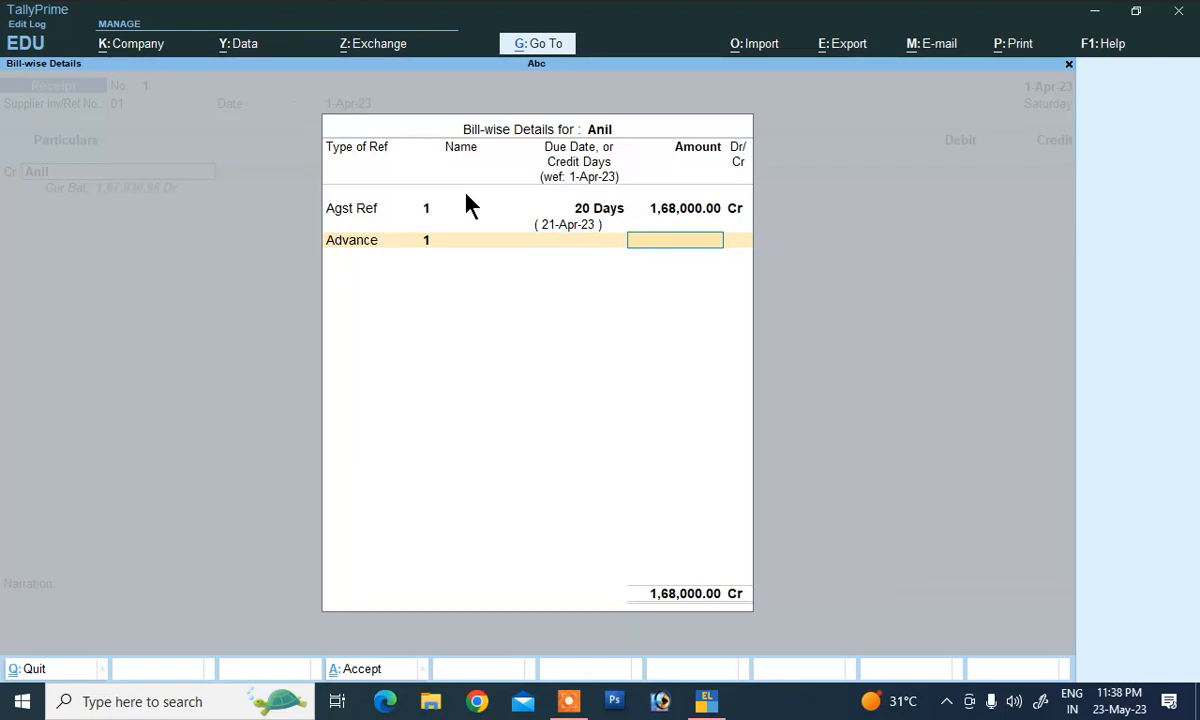
{"action": "key", "text": "BackSpace"}
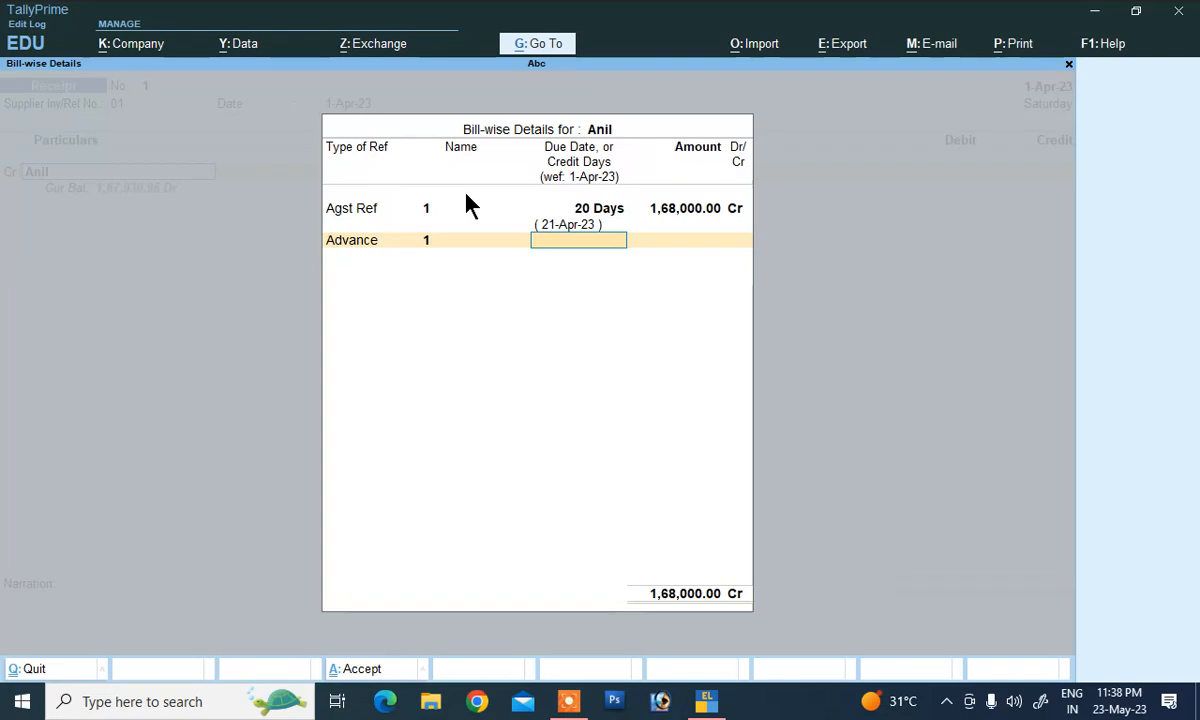
{"action": "key", "text": "BackSpace"}
{"action": "key", "text": "BackSpace"}
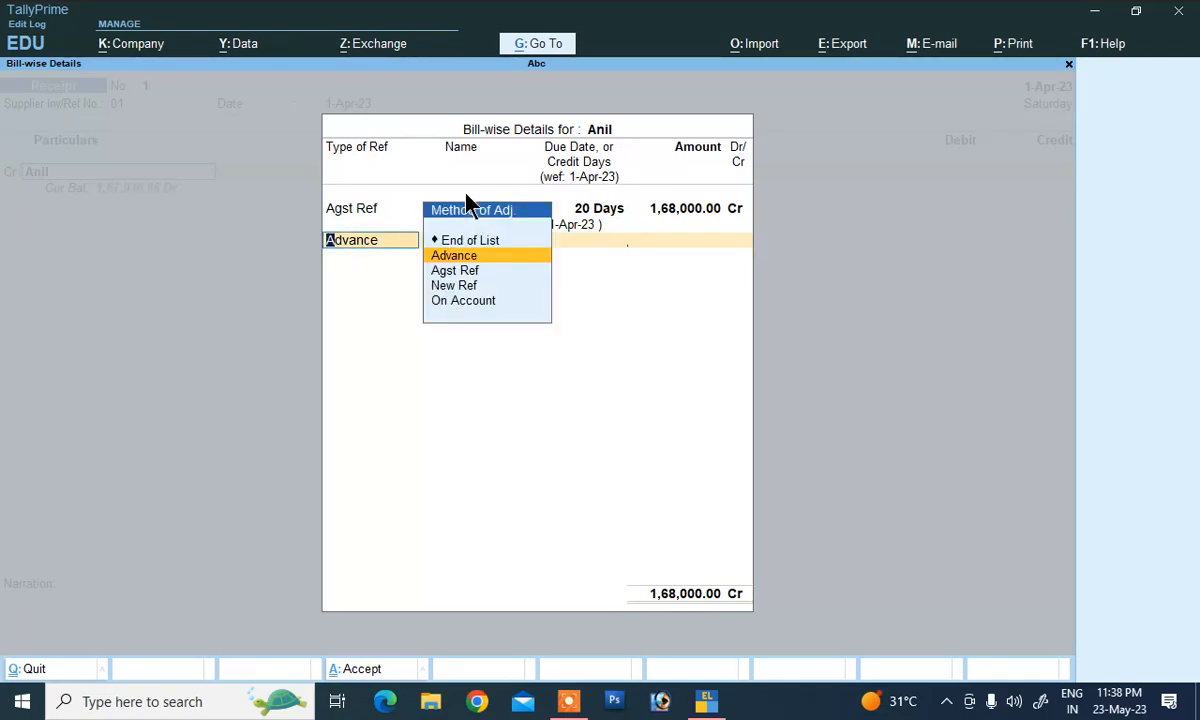
Add an against-reference line for pending bill 5 with 69.04 Dr and complete the customer's bill-wise details
{"action": "key", "text": "Down"}
{"action": "key", "text": "Return"}
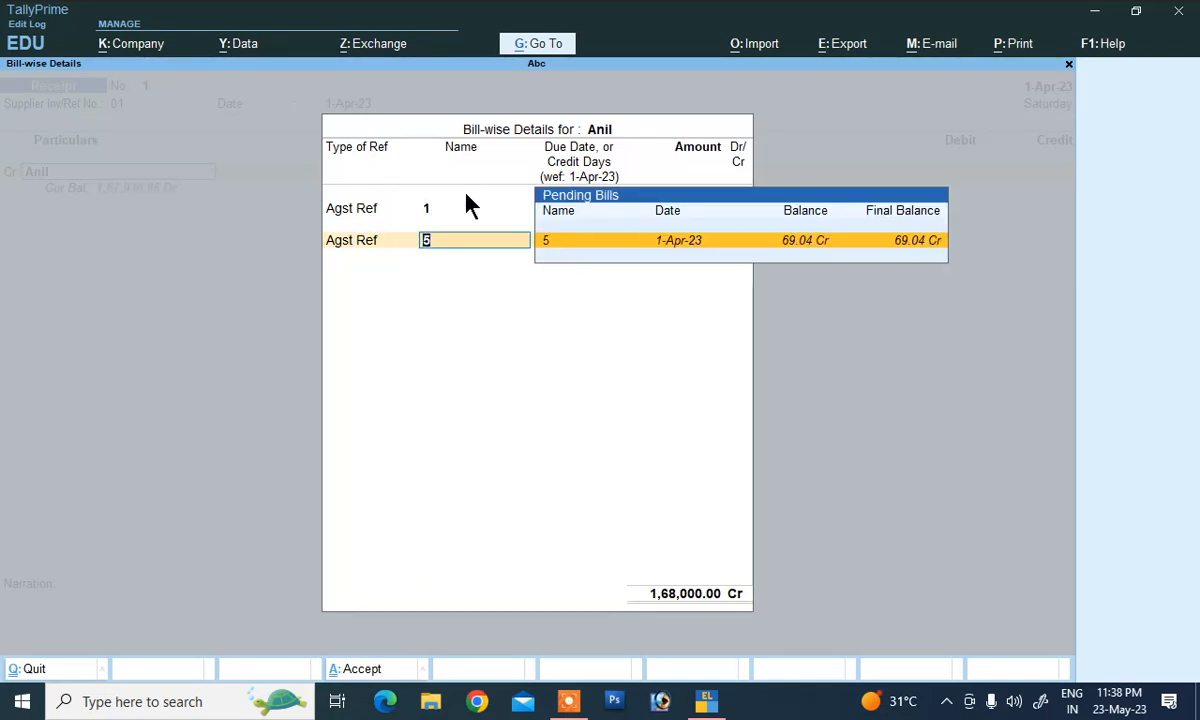
{"action": "key", "text": "Return"}
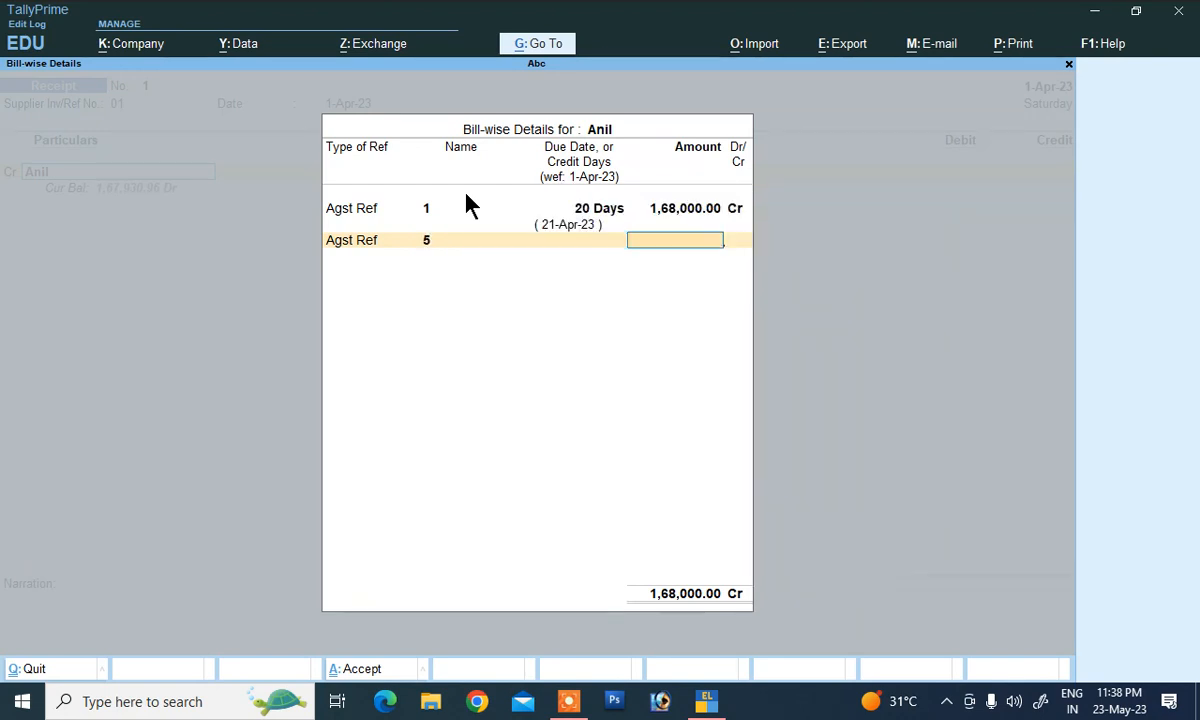
{"action": "key", "text": "BackSpace"}
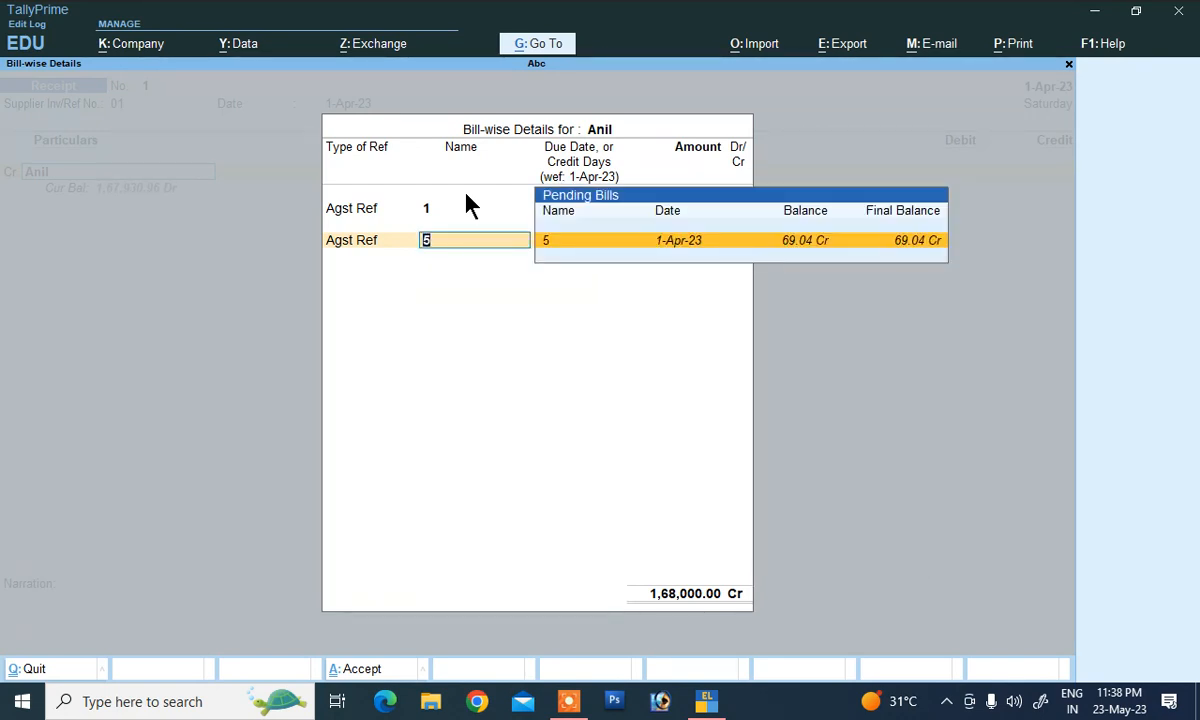
{"action": "key", "text": "Return"}
{"action": "key", "text": "Return"}
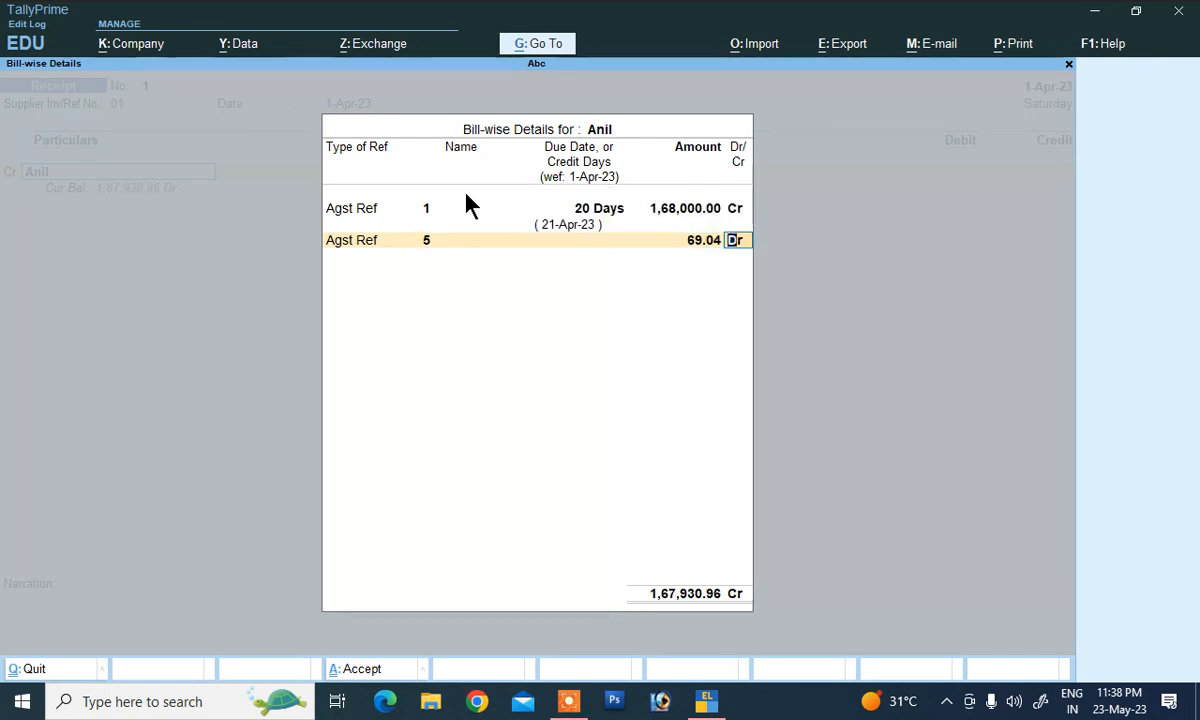
{"action": "key", "text": "Return"}
{"action": "key", "text": "Return"}
{"action": "key", "text": "Return"}
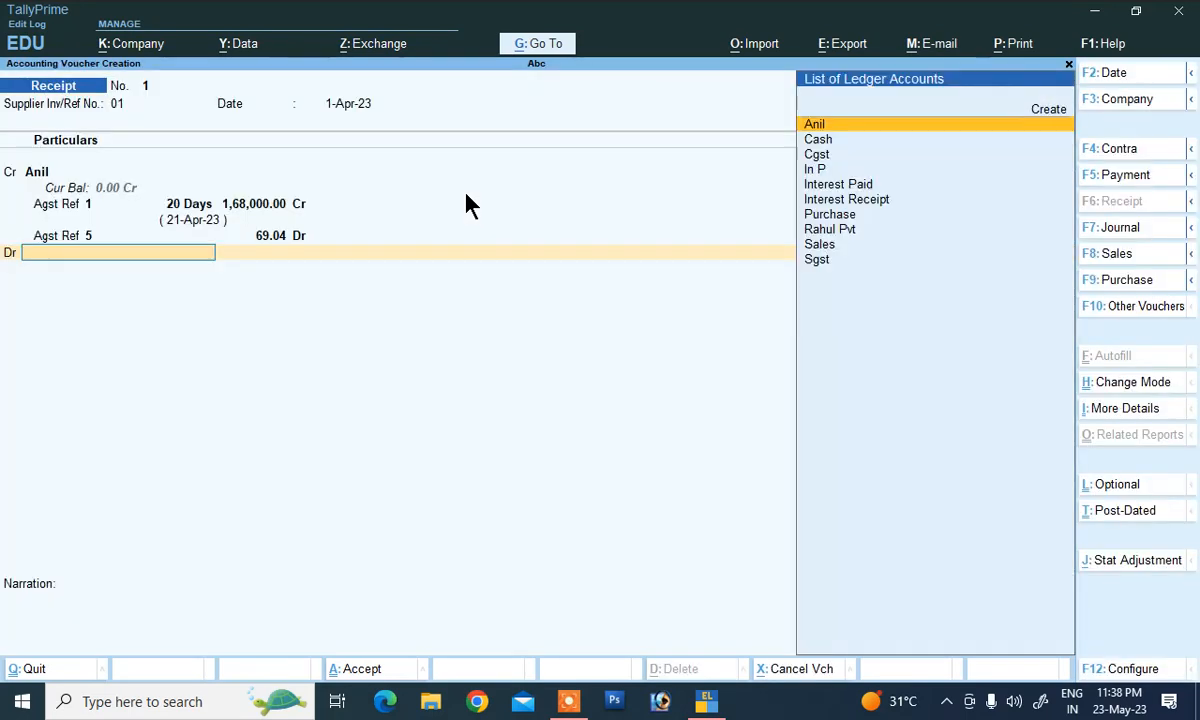
Debit Cash with 1,67,930.96 and save the receipt voucher without a narration
{"action": "type", "text": "C"}
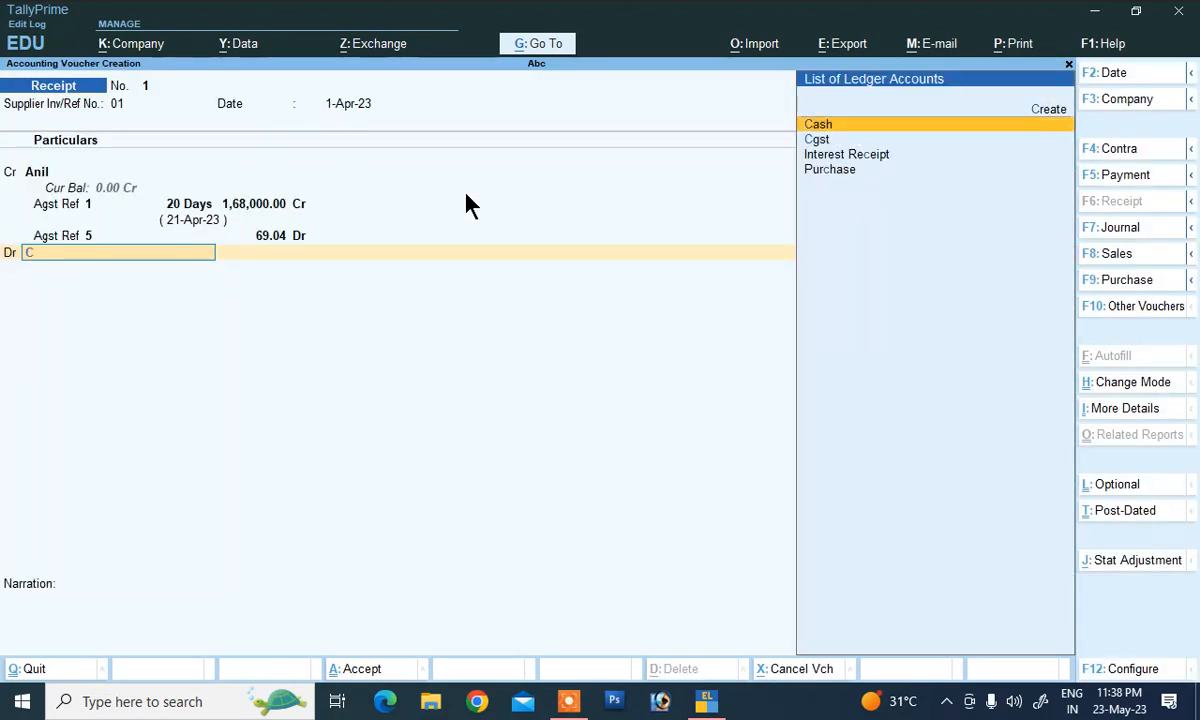
{"action": "key", "text": "Return"}
{"action": "key", "text": "Return"}
{"action": "key", "text": "Return"}
{"action": "key", "text": "Return"}
{"action": "key", "text": "Return"}
{"action": "key", "text": "Return"}
{"action": "key", "text": "Return"}
{"action": "key", "text": "Return"}
{"action": "key", "text": "Return"}
{"action": "key", "text": "Return"}
{"action": "key", "text": "Return"}
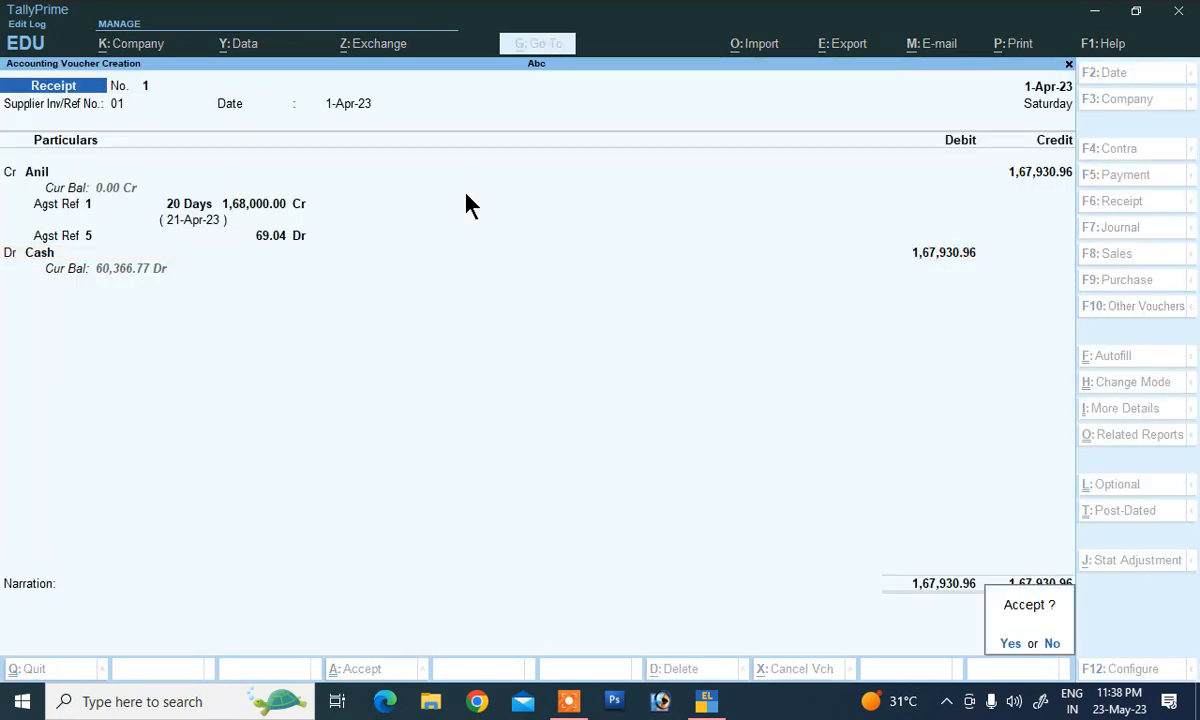
{"action": "key", "text": "Return"}
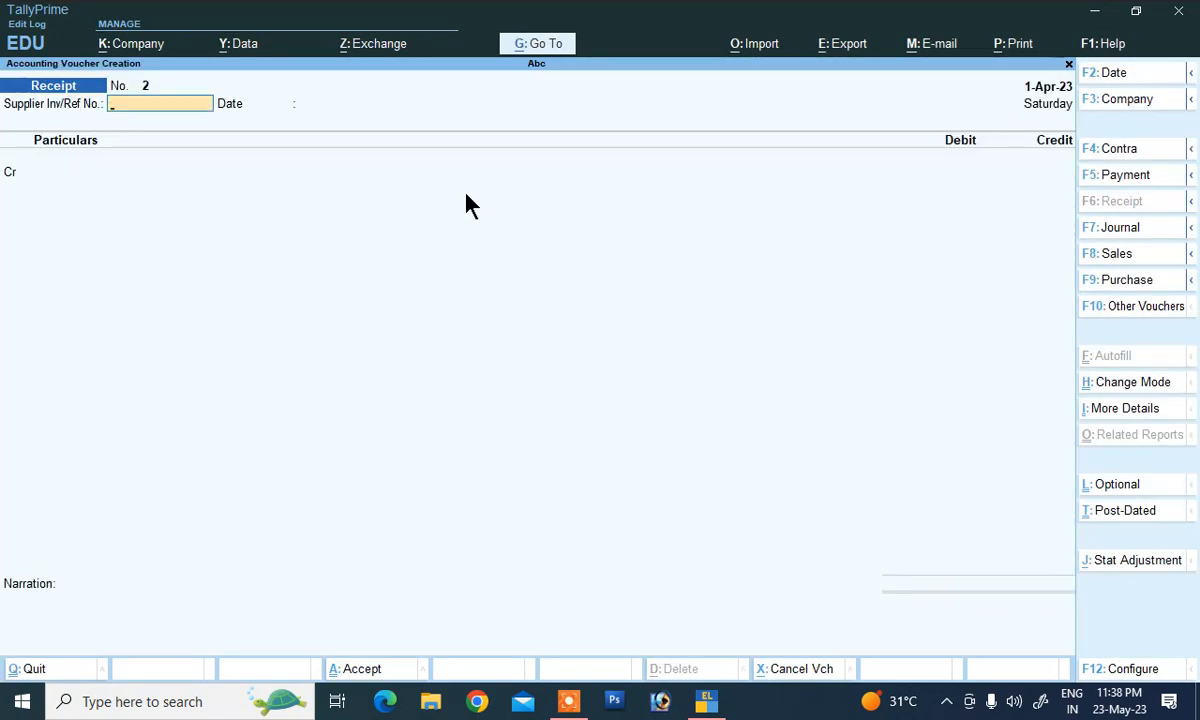